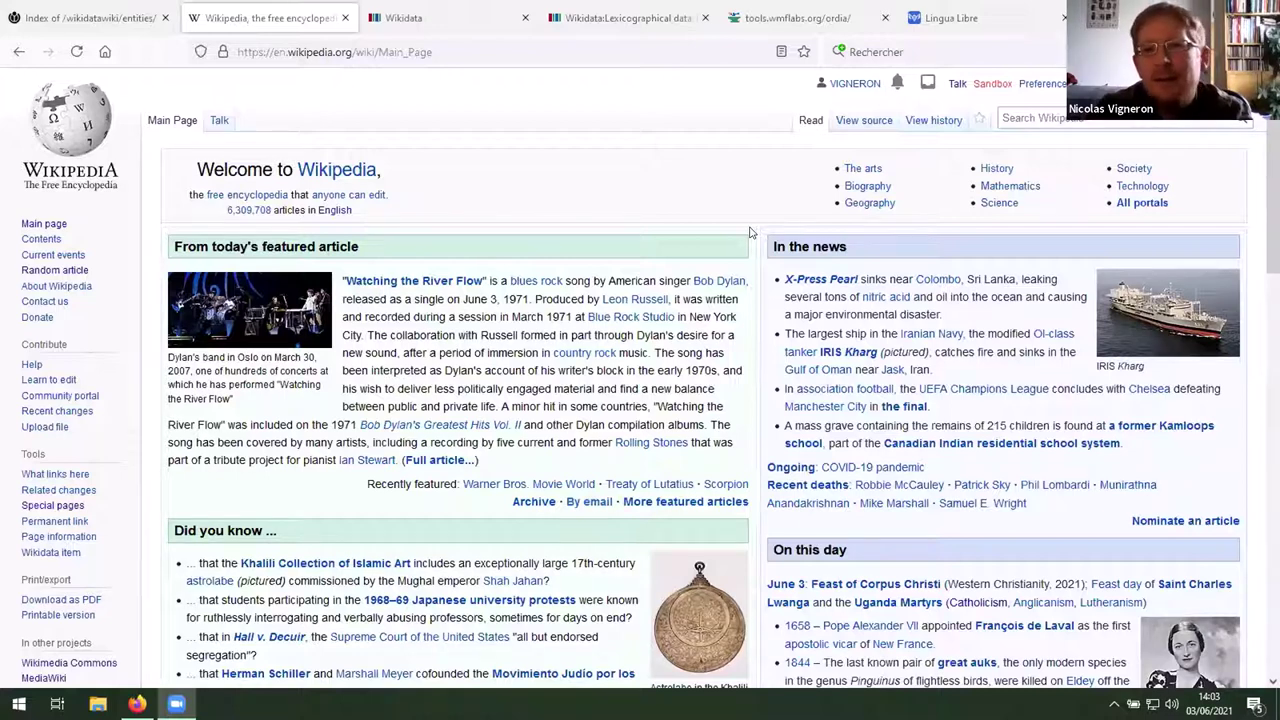
Step: Search Wikipedia for "Breton language" and open the matching article
click(1043, 112)
text(bieton language)
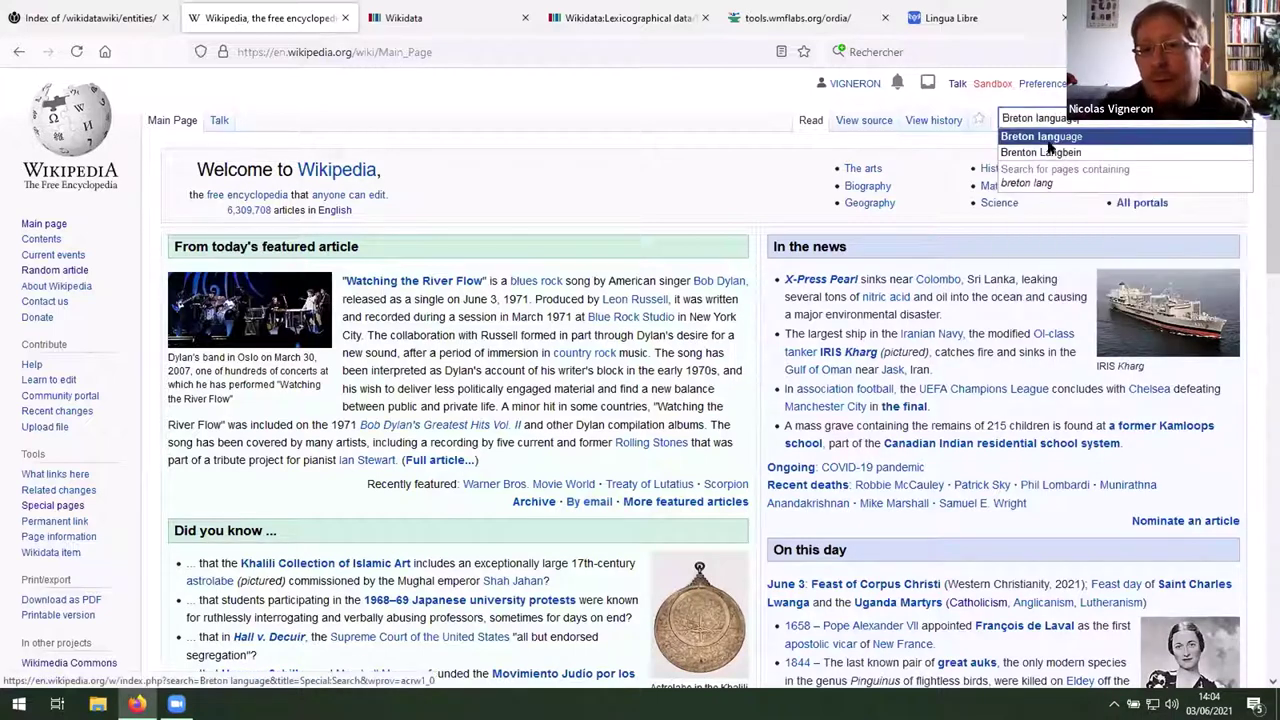
click(1048, 143)
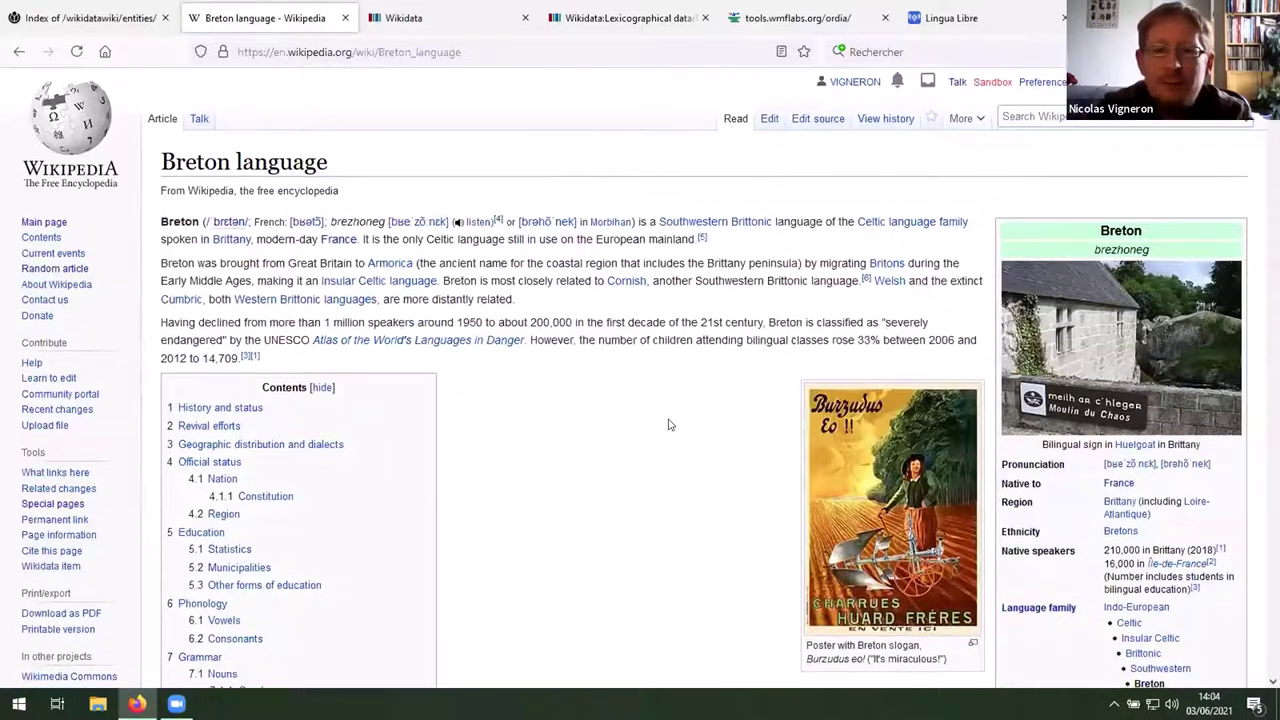
Step: Look through the Breton language article and its list of other language editions, and open its linked Wikidata item
scroll(669, 425, down, 1)
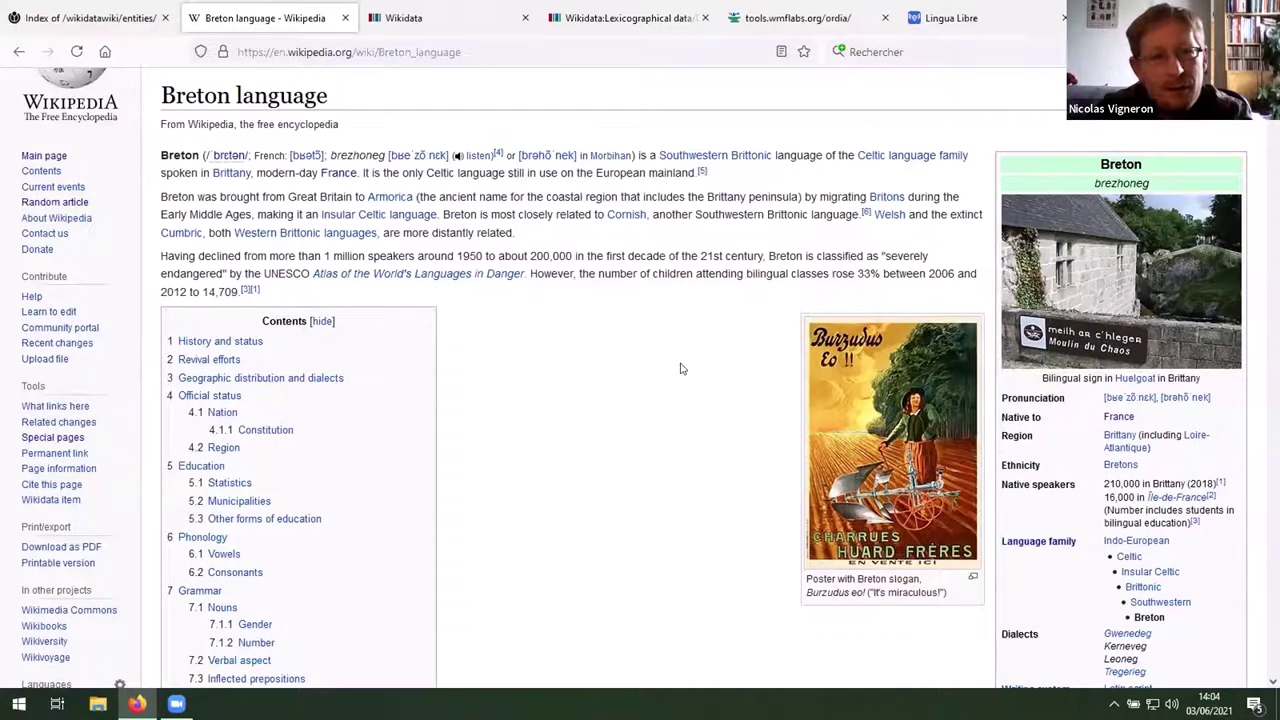
scroll(680, 369, down, 5)
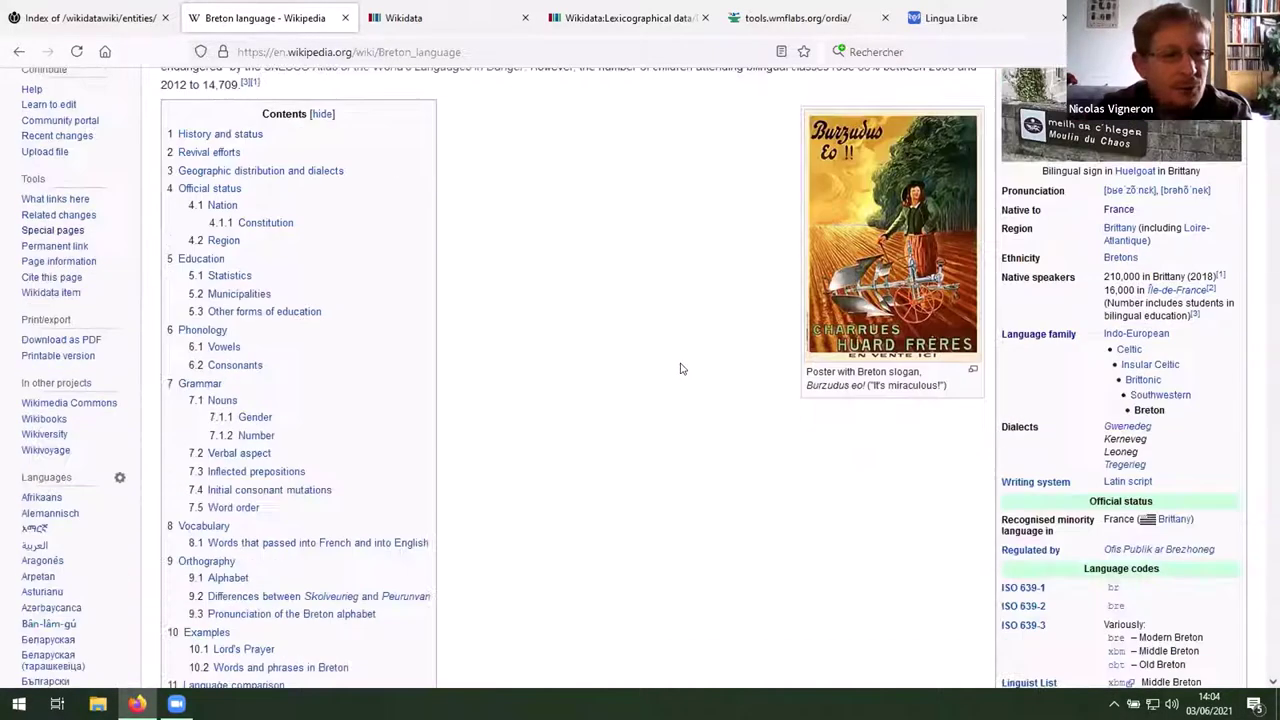
scroll(680, 369, down, 2)
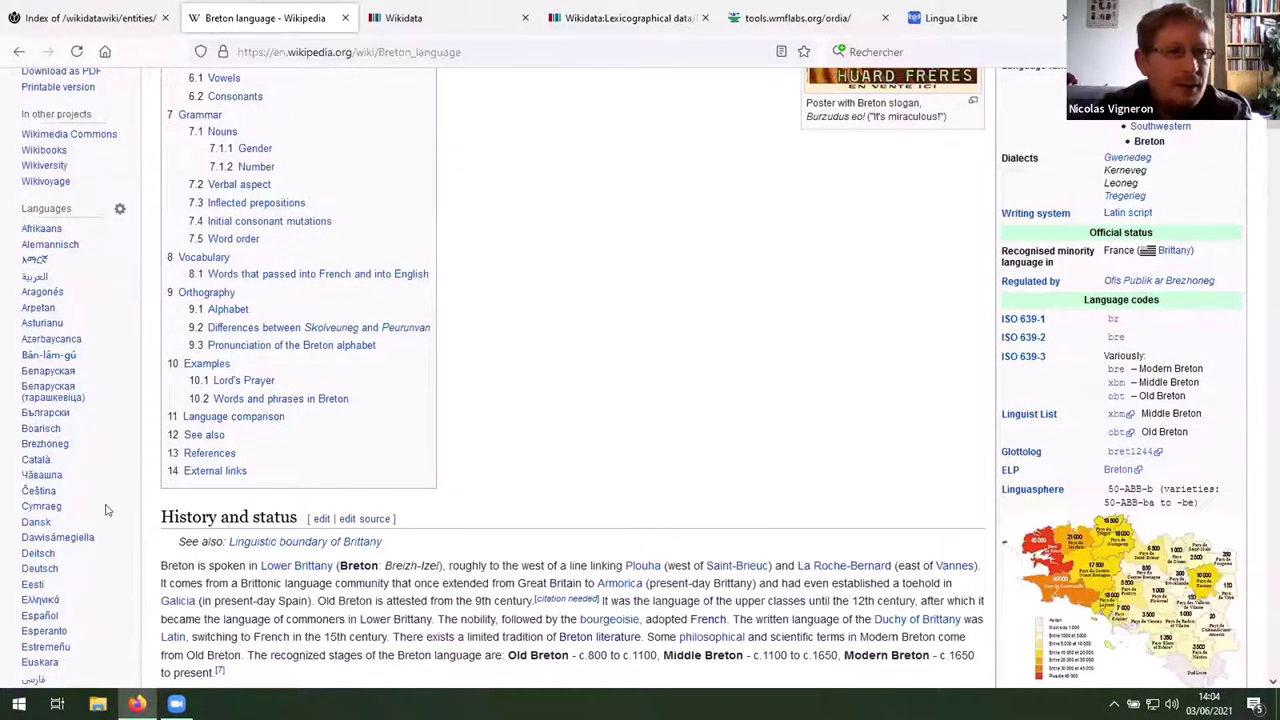
scroll(107, 510, down, 4)
scroll(115, 490, down, 3)
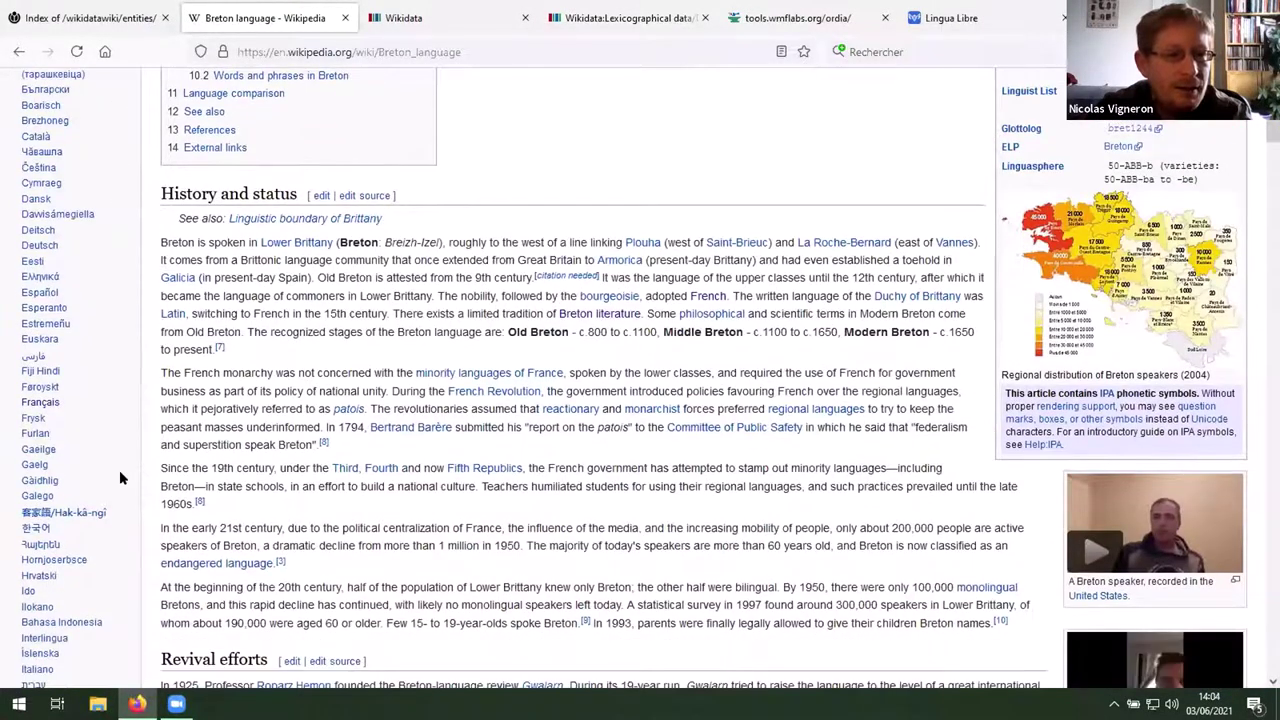
scroll(100, 360, up, 10)
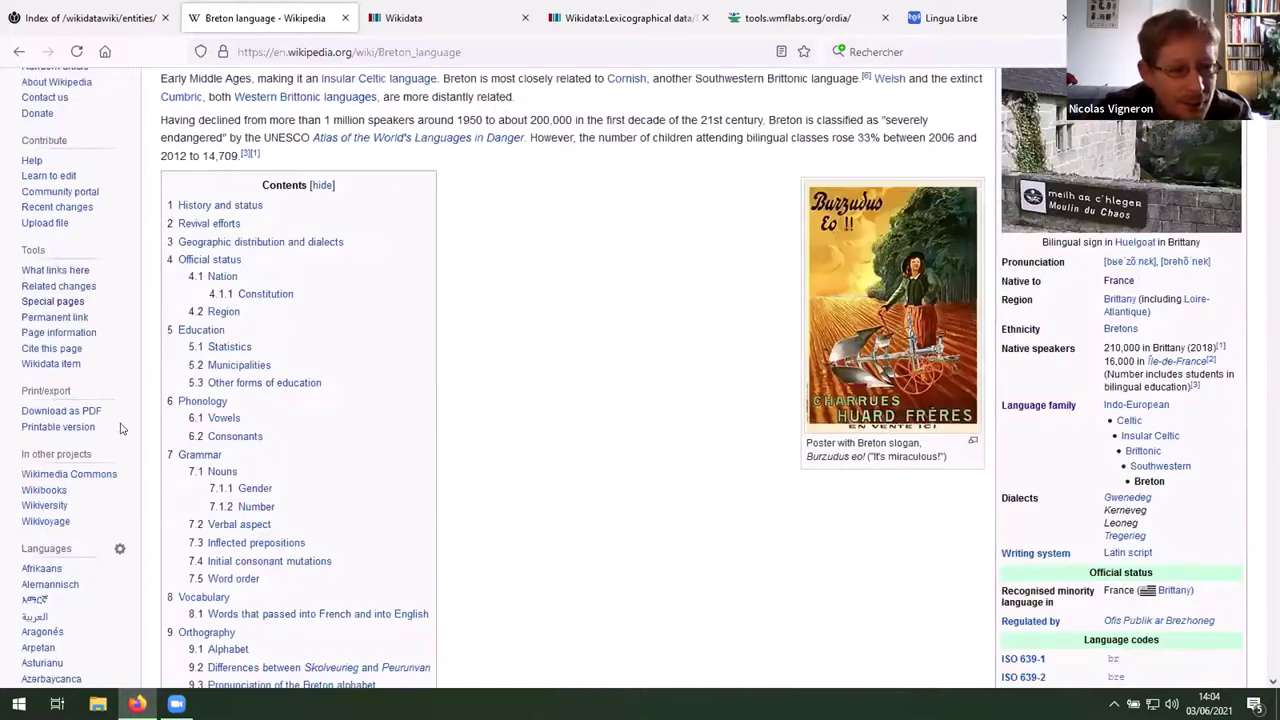
scroll(115, 435, up, 1)
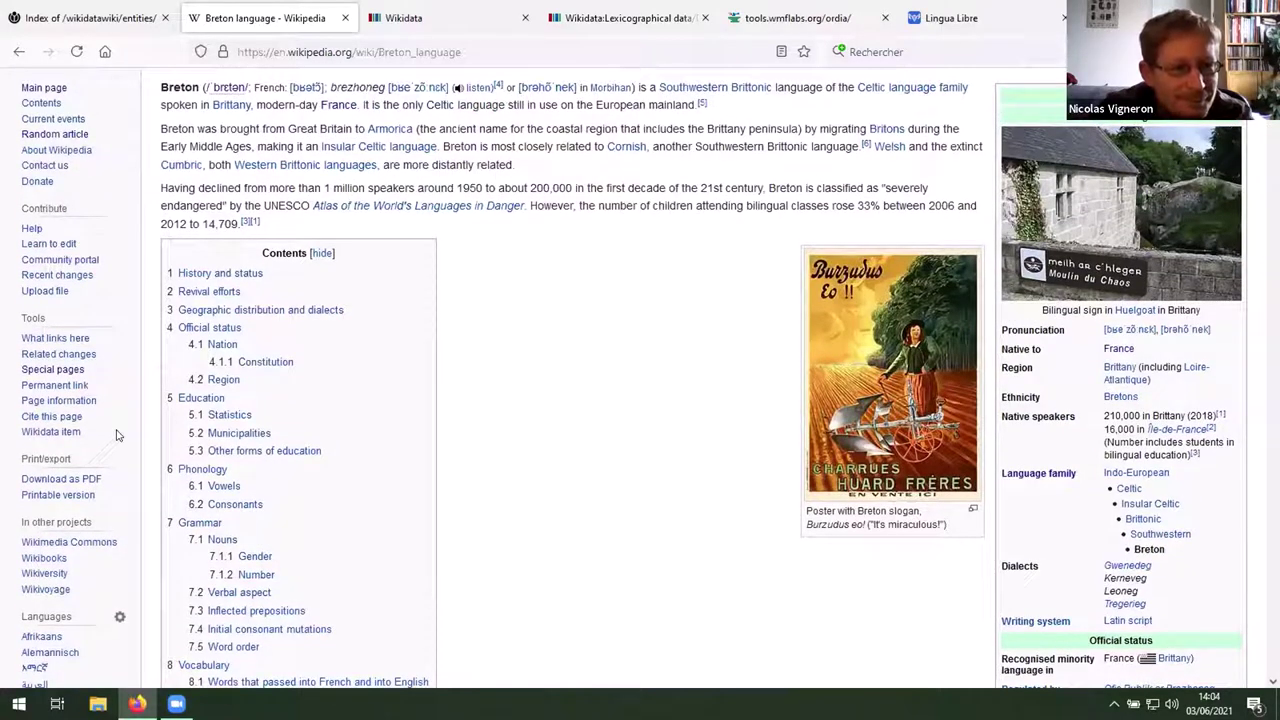
click(50, 432)
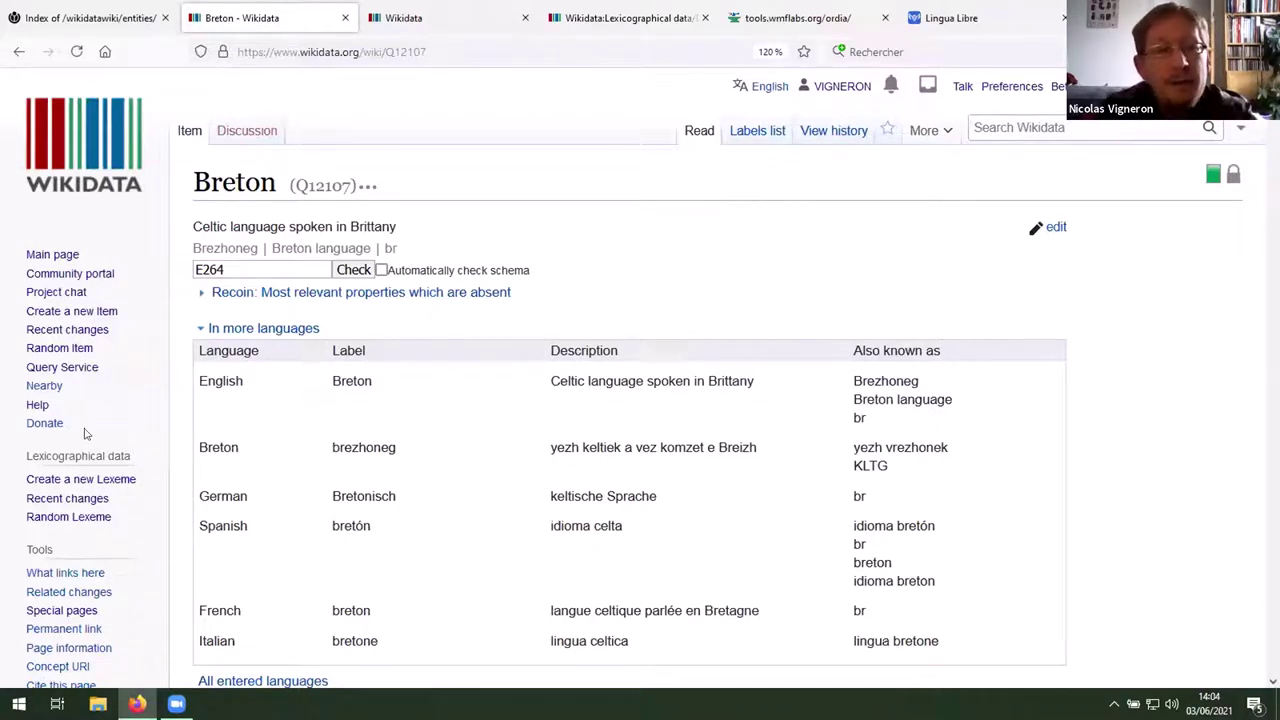
Step: Examine the Breton item's statements and its table of labels, descriptions and aliases
scroll(491, 402, down, 5)
scroll(491, 402, down, 1)
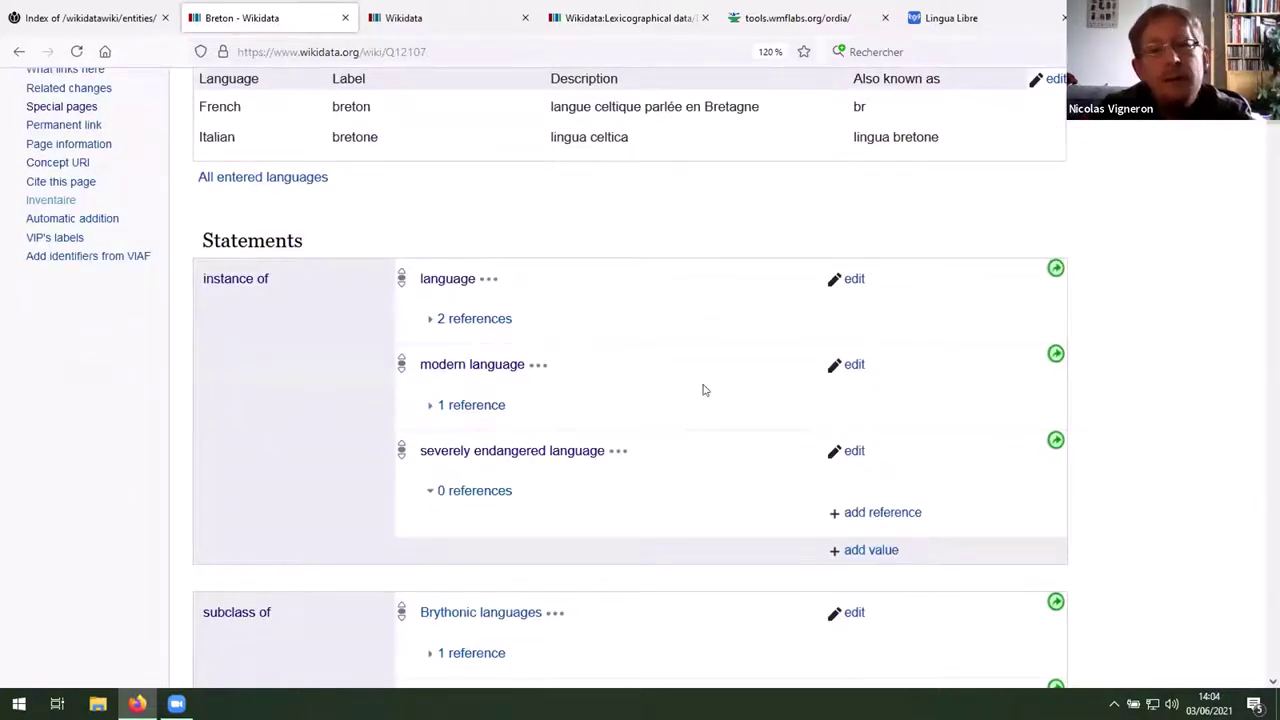
scroll(703, 390, up, 2)
scroll(703, 390, up, 2)
scroll(703, 390, up, 1)
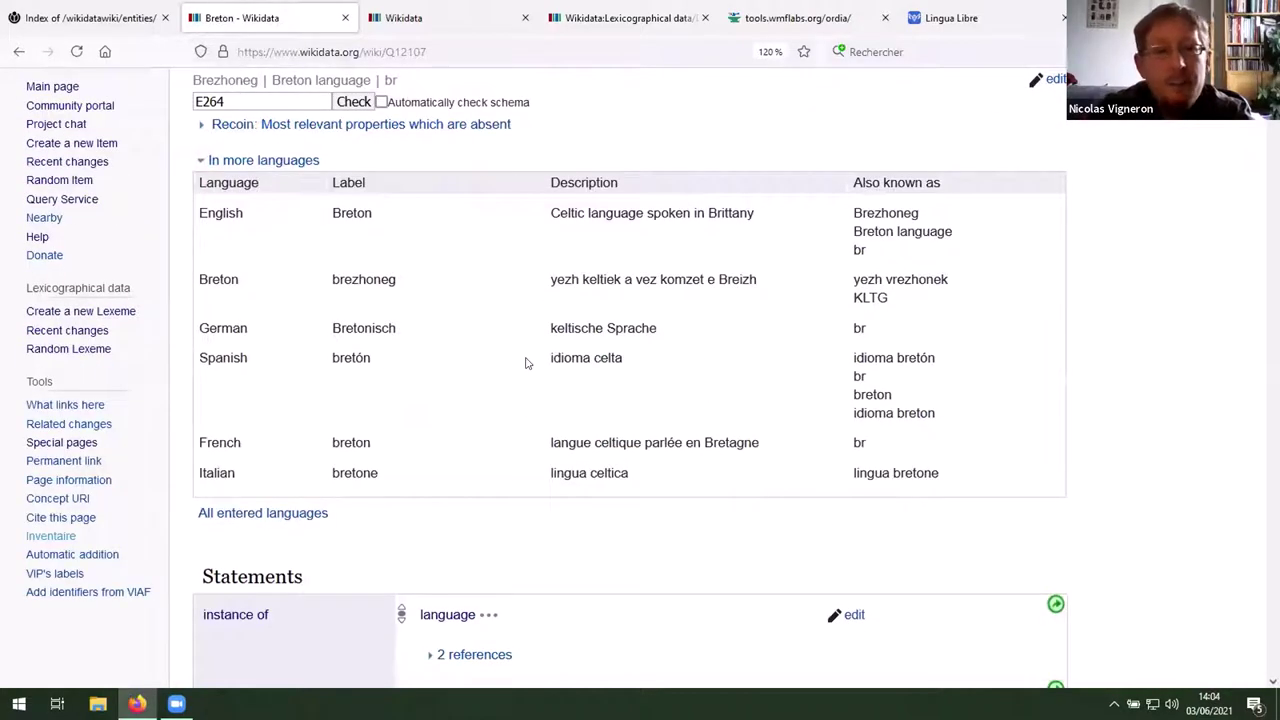
scroll(528, 363, up, 1)
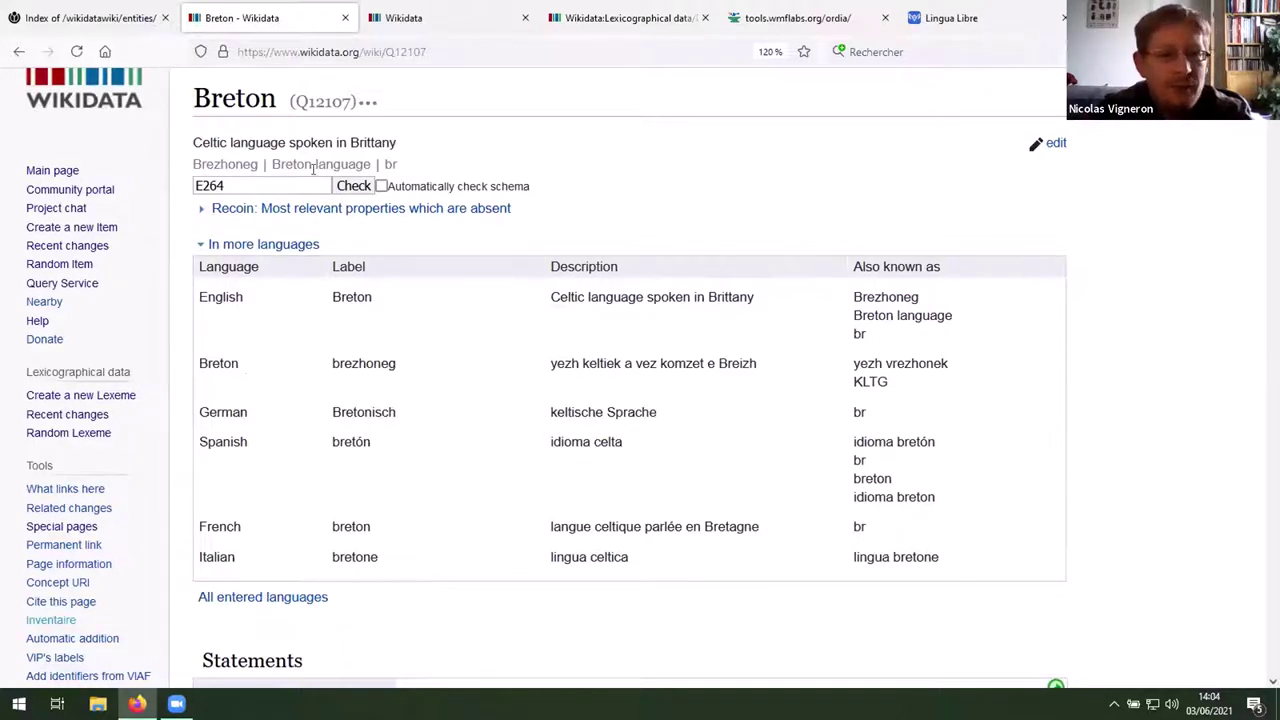
Step: Show the Breton item's labels in all entered languages and look through them
drag(345, 297, 357, 537)
click(415, 530)
click(262, 597)
scroll(391, 477, down, 5)
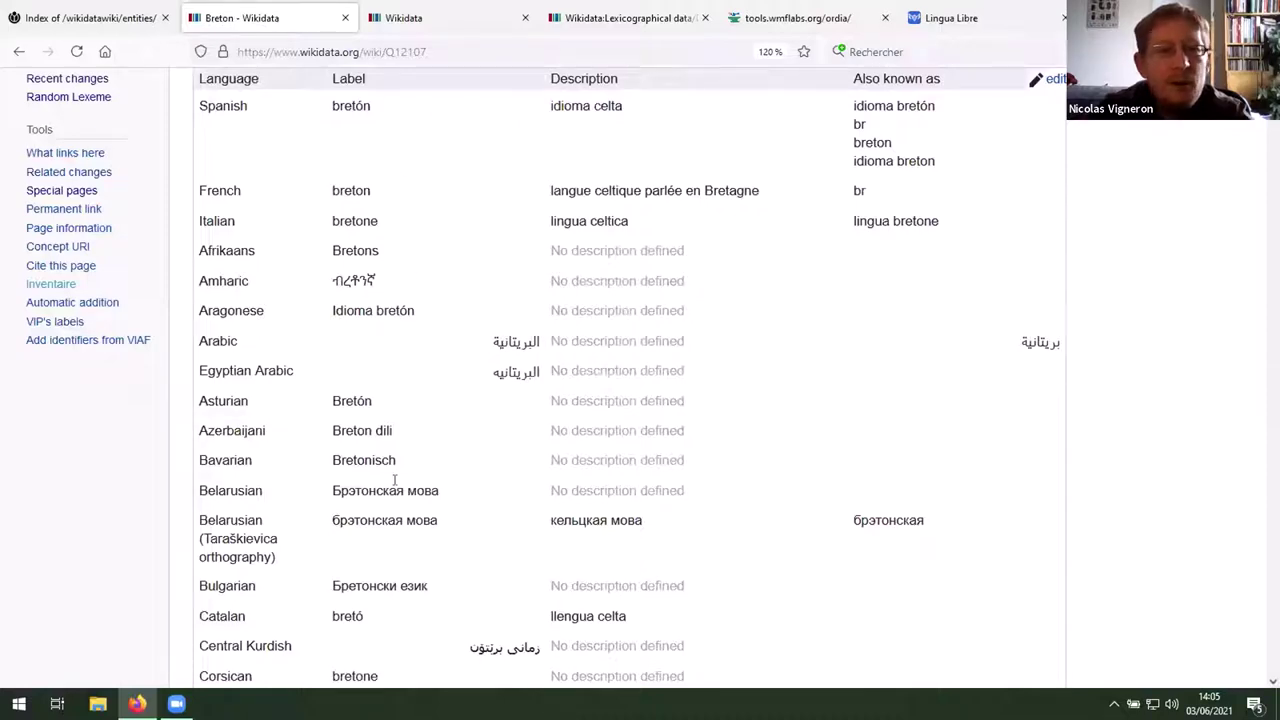
scroll(395, 480, up, 5)
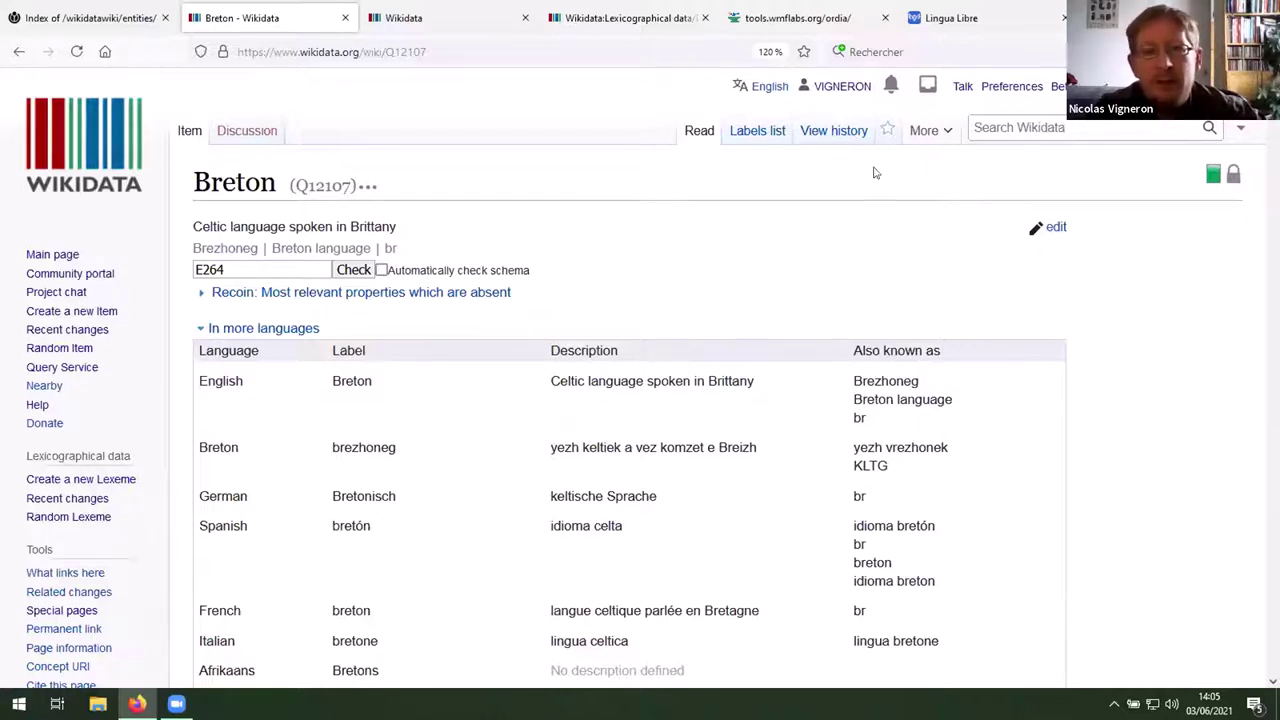
Step: Search Wikidata for "Breton", restrict the search to lexemes with "L:Breton", and preview the French noun lexeme
click(977, 128)
text(Breton)
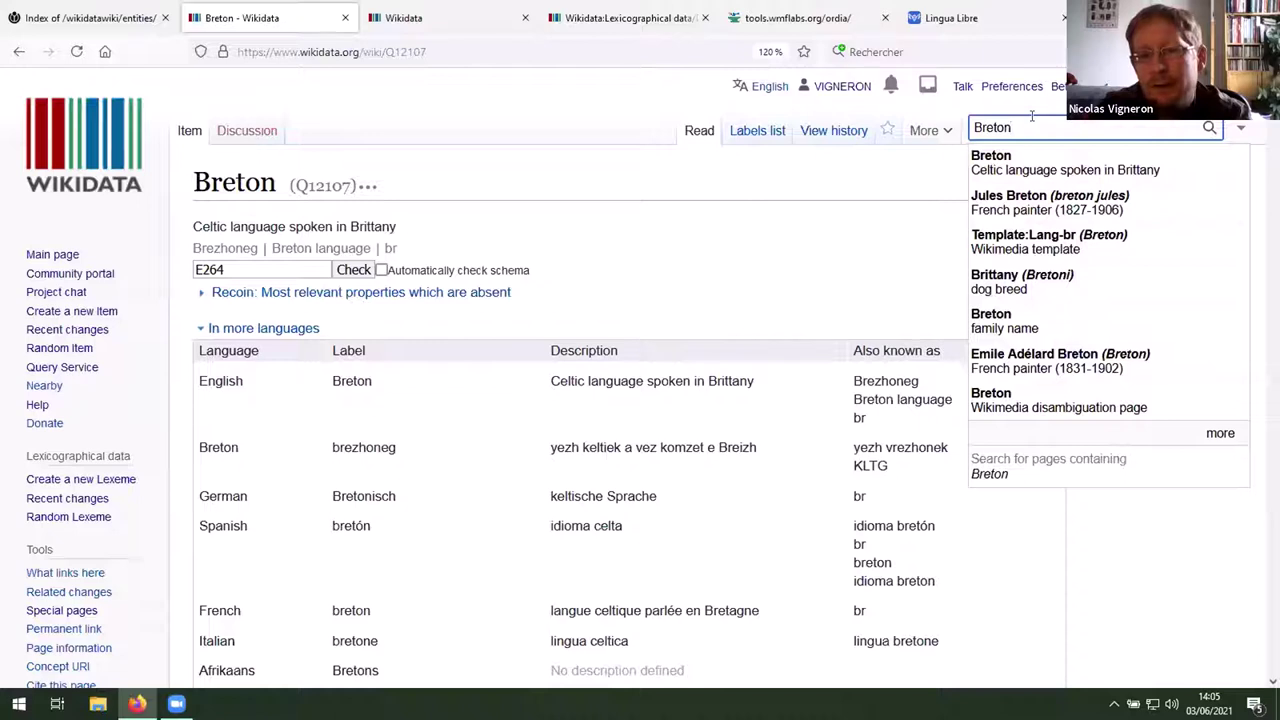
click(928, 172)
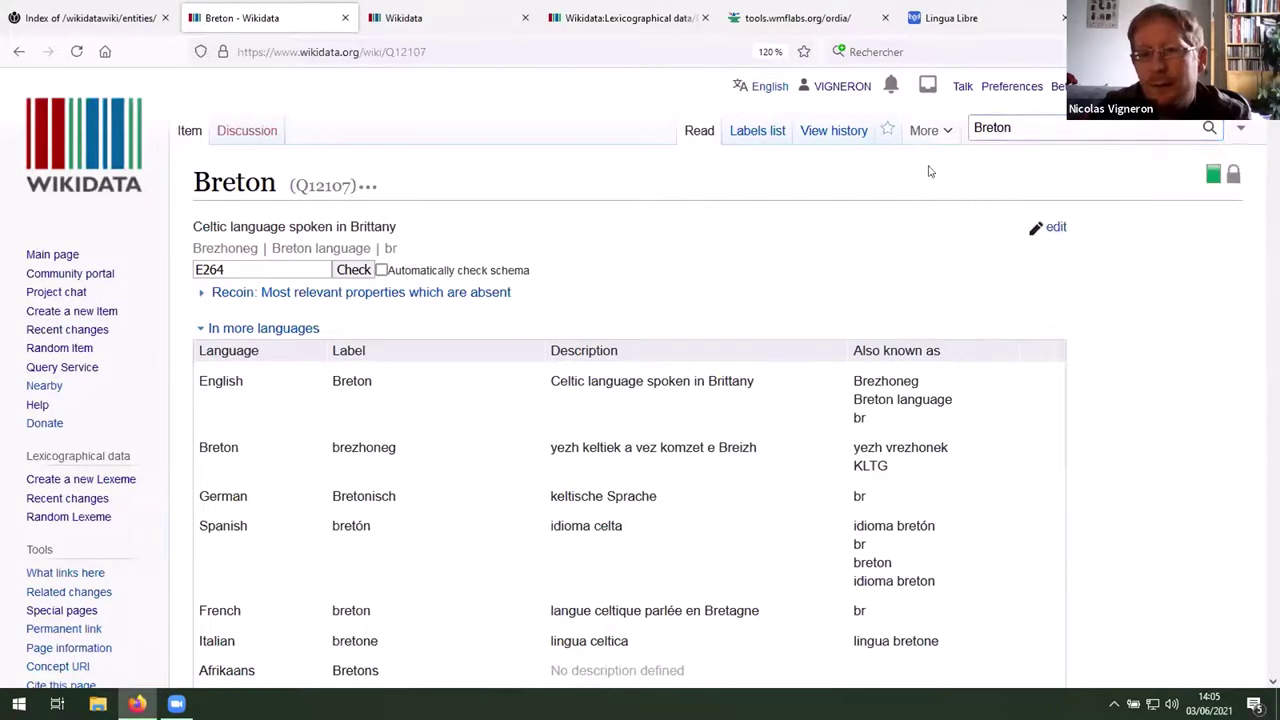
click(1032, 127)
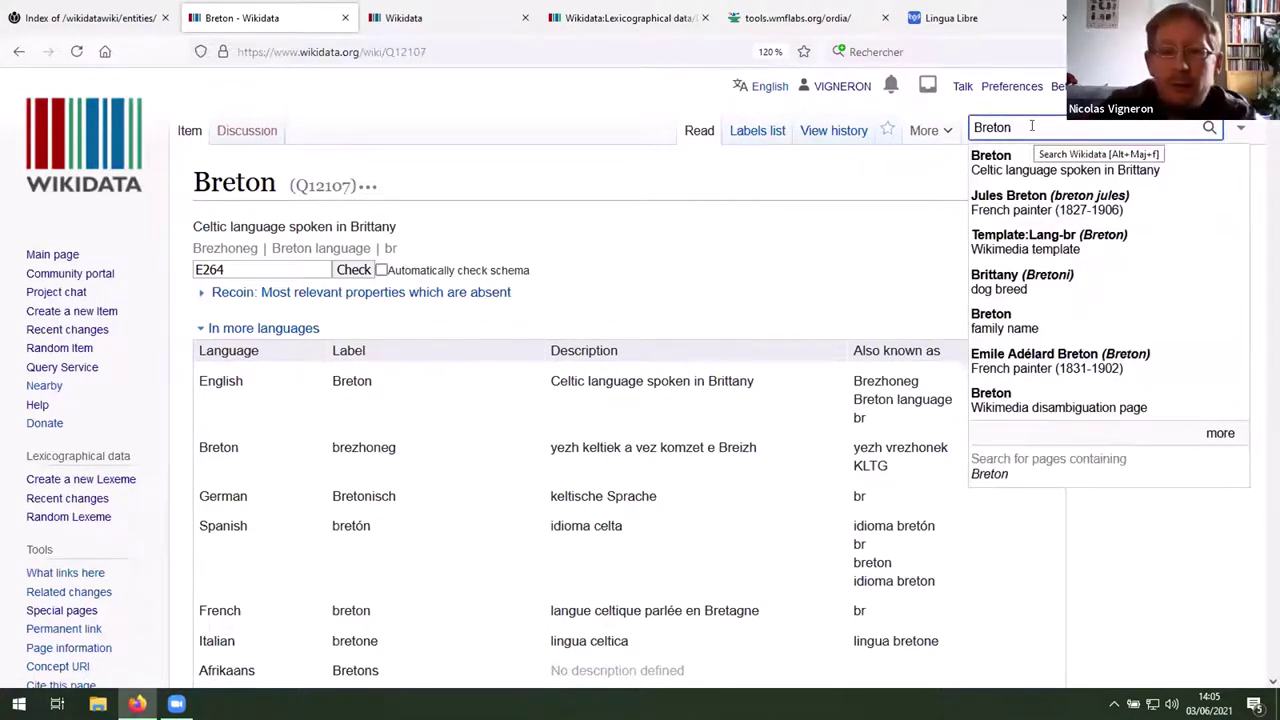
text(L:)
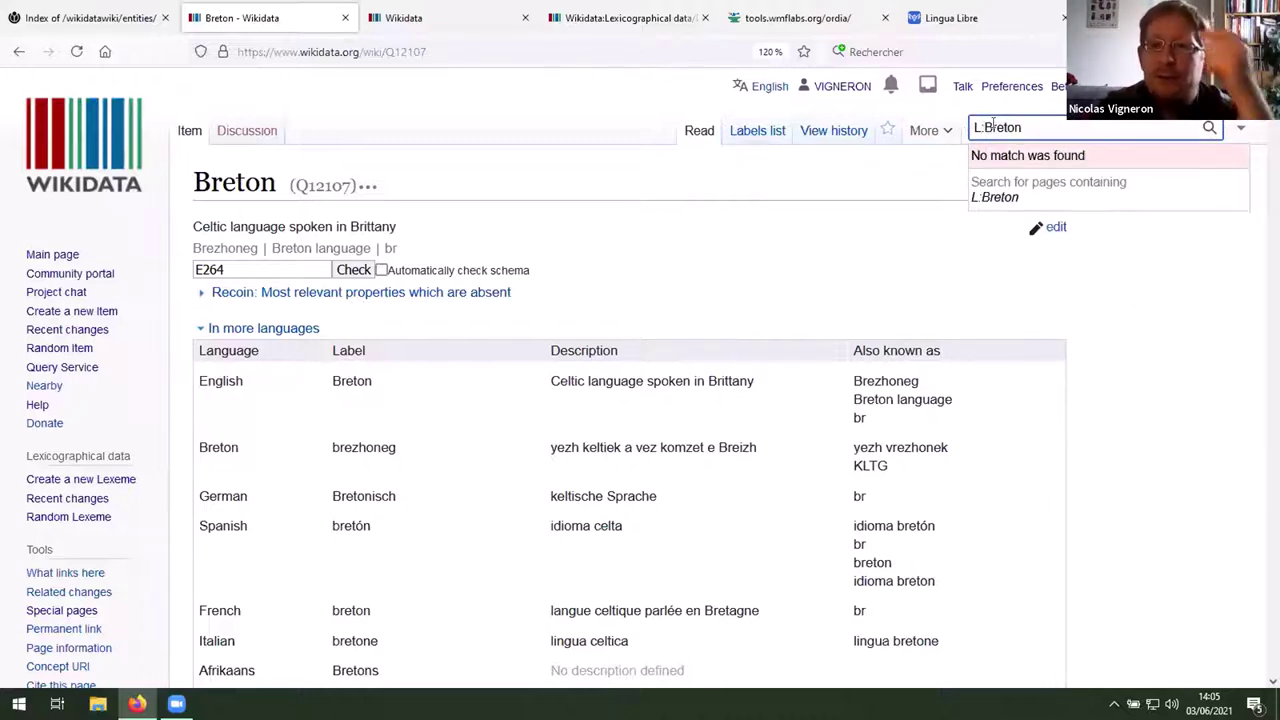
click(998, 198)
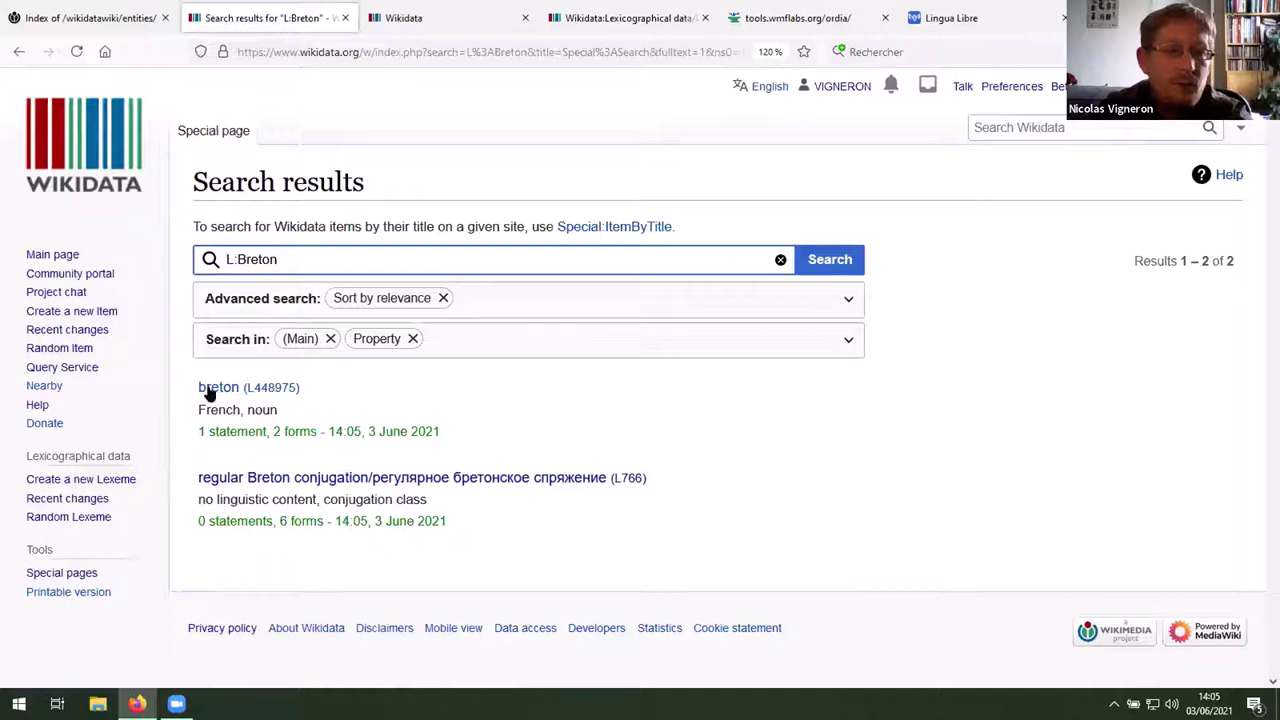
mouse_move(255, 391)
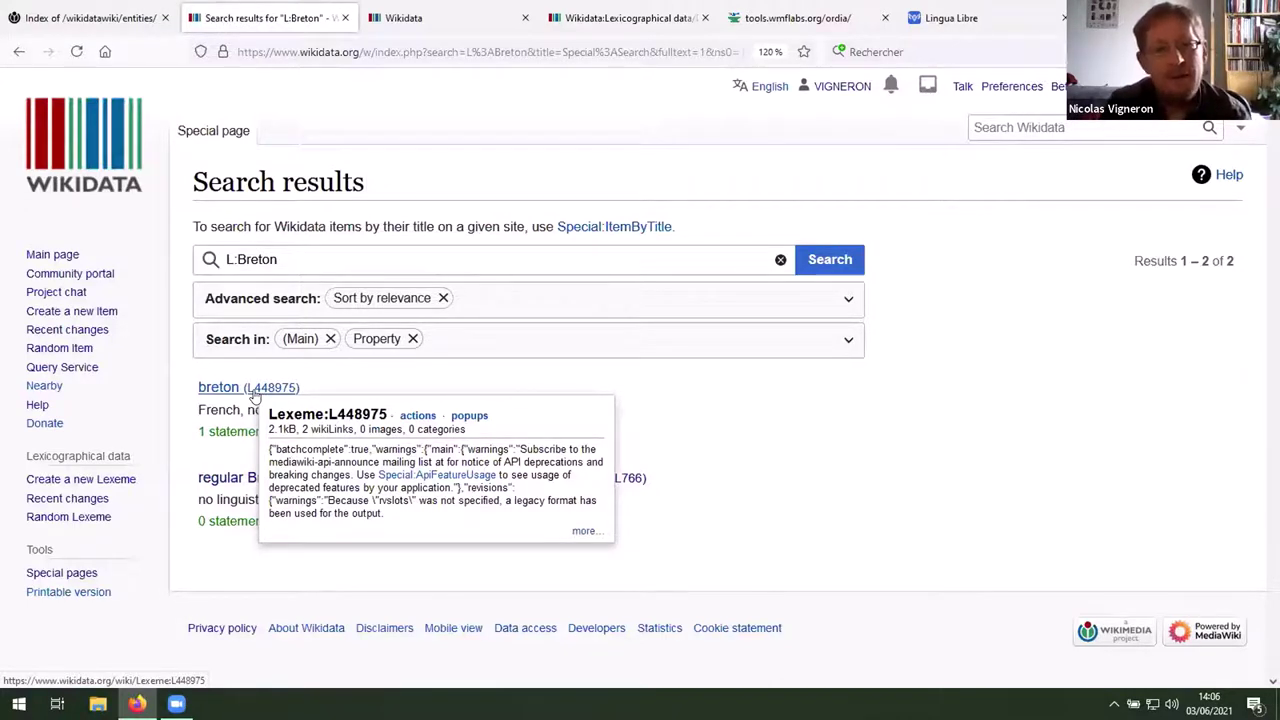
Step: Search Wikidata lexemes for "L:Brezhoneg" and open the Breton noun lexeme brezhoneg in a separate tab
double_click(299, 265)
text(Br)
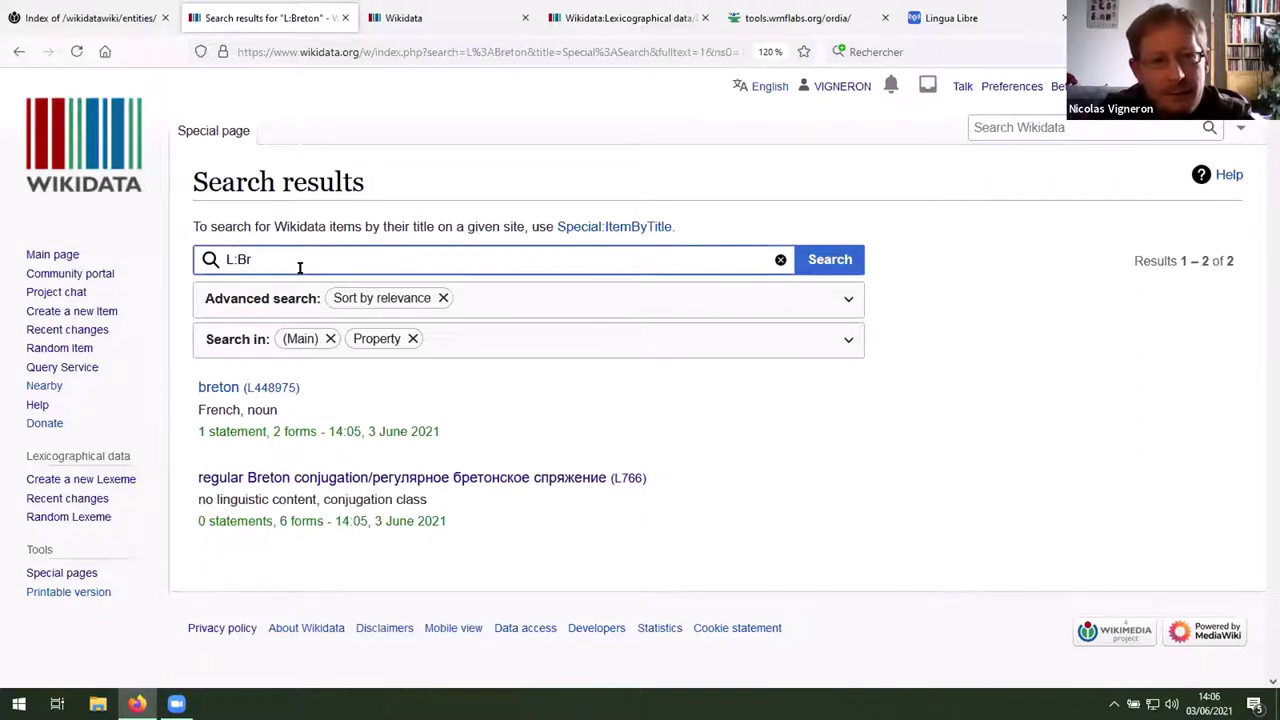
text(ezhoneg)
key(Return)
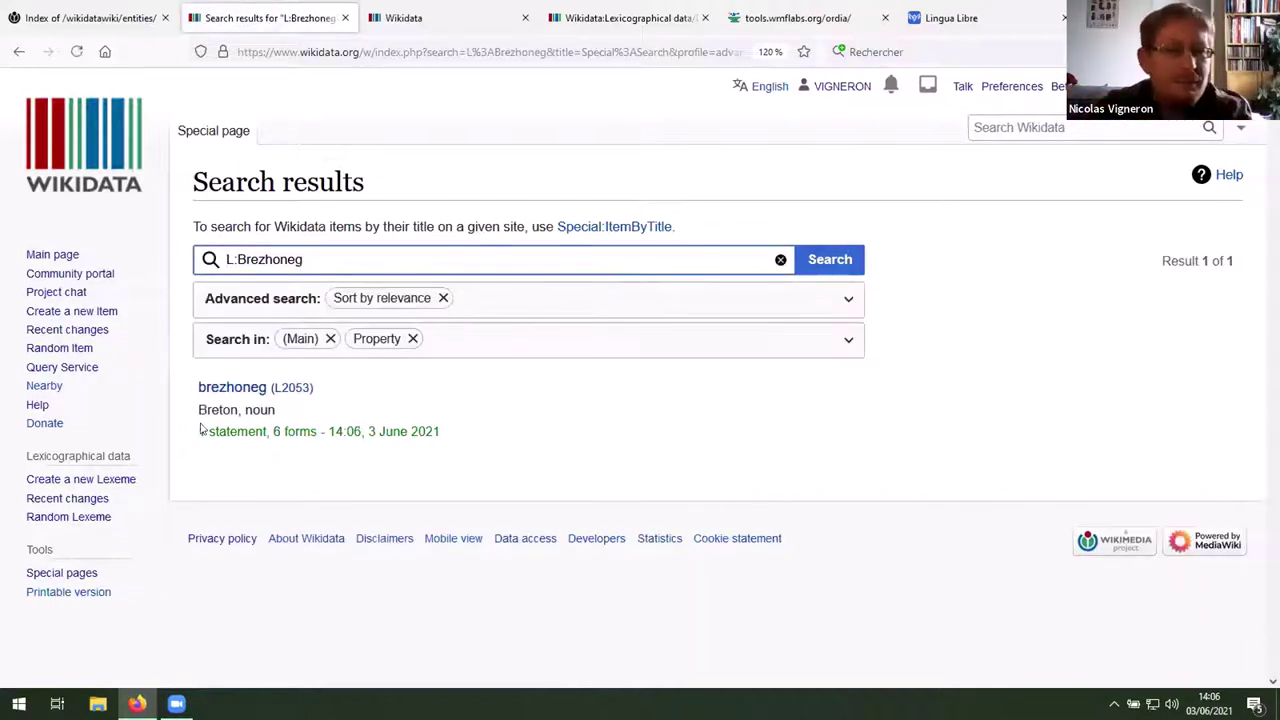
middle_click(214, 388)
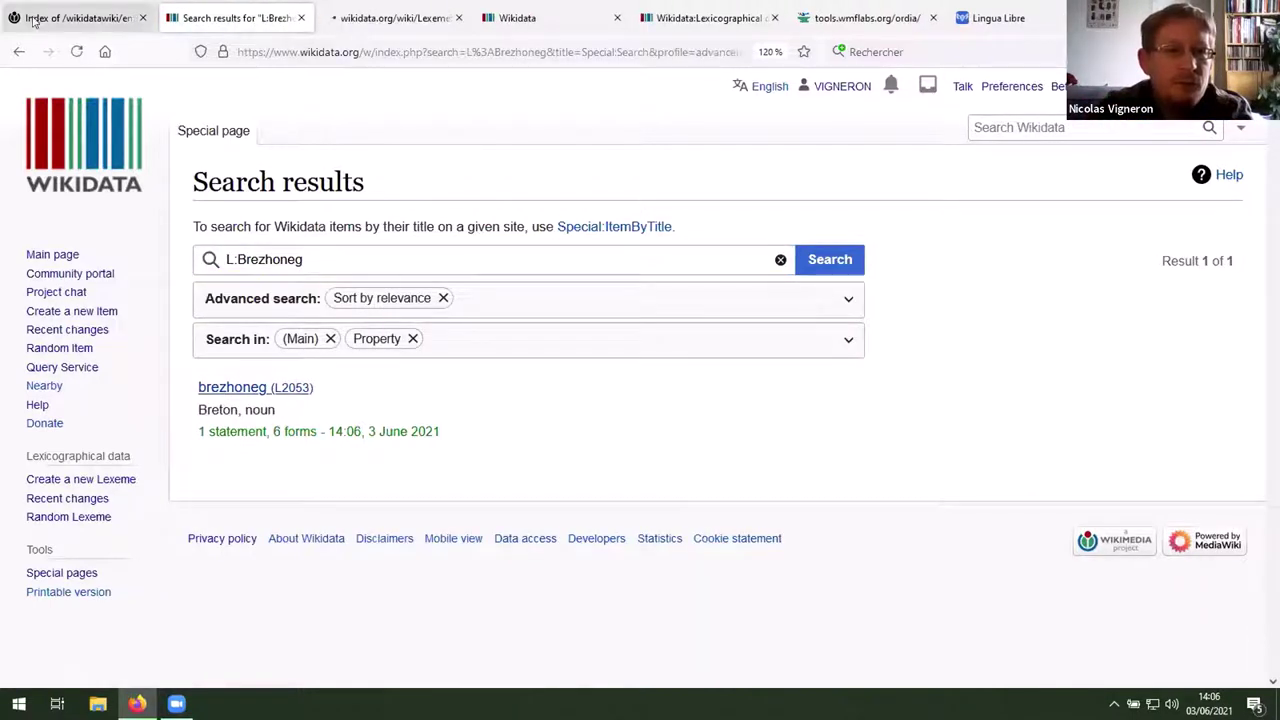
Step: Open the French noun lexeme breton from the earlier "L:Breton" results in a separate tab and return to the Breton item
click(20, 52)
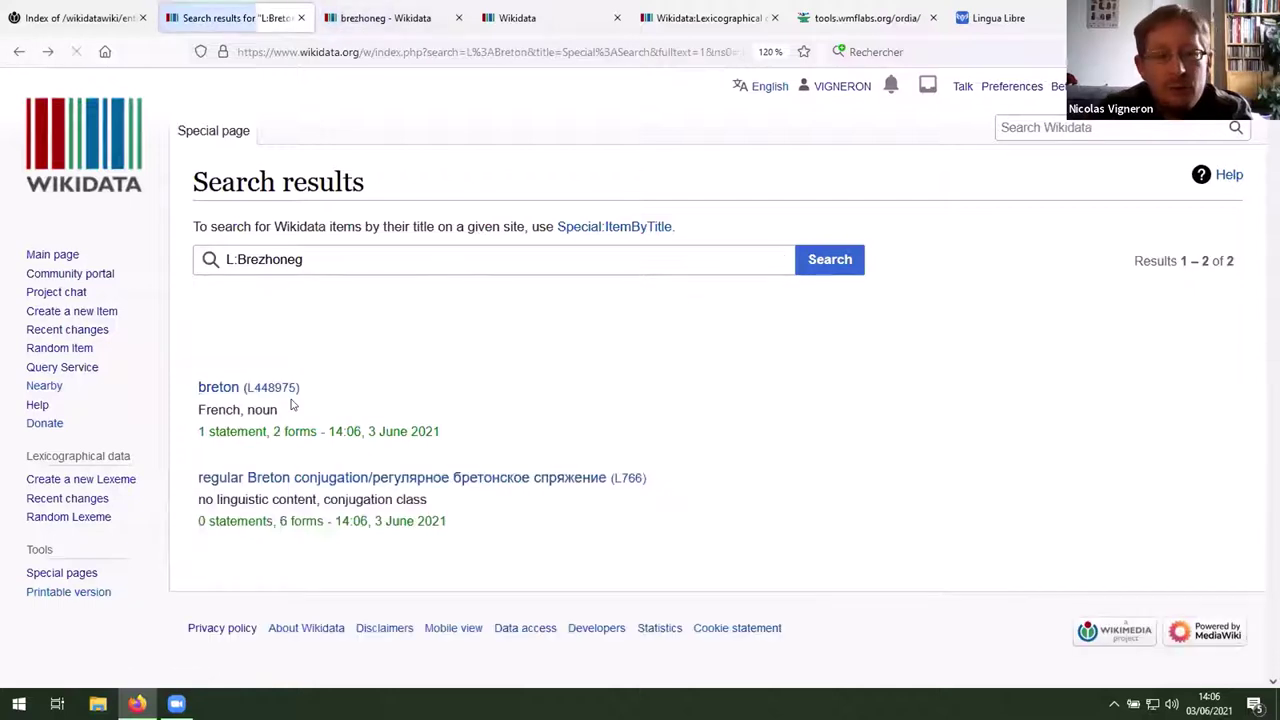
click(15, 51)
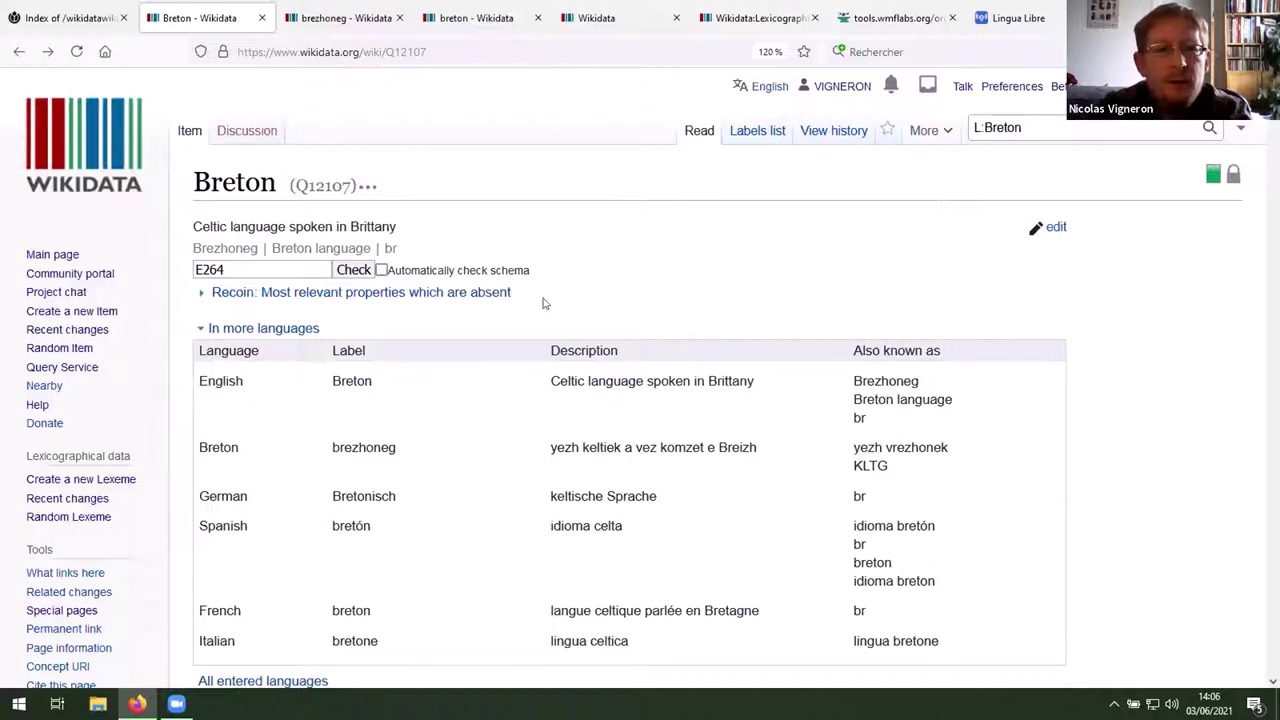
Step: View the brezhoneg lexeme and point out its language and lexical category
key(ctrl+Tab)
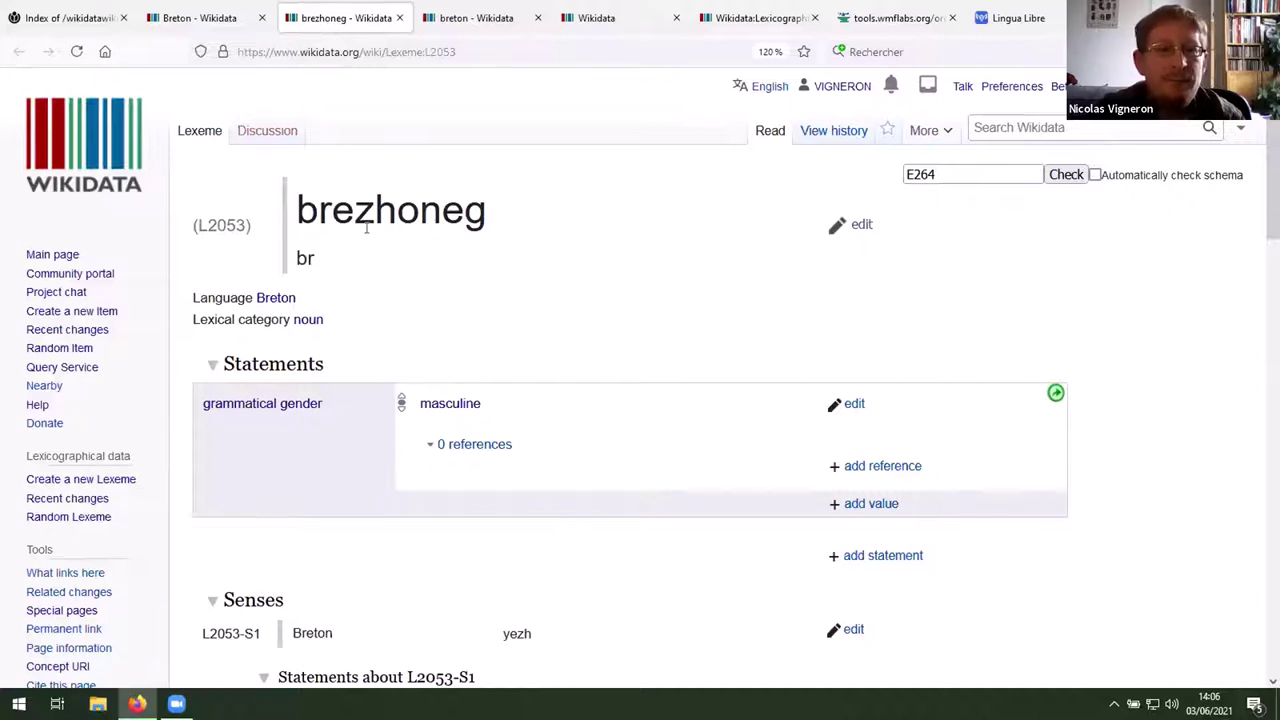
drag(228, 293, 316, 295)
click(237, 319)
triple_click(237, 319)
click(403, 325)
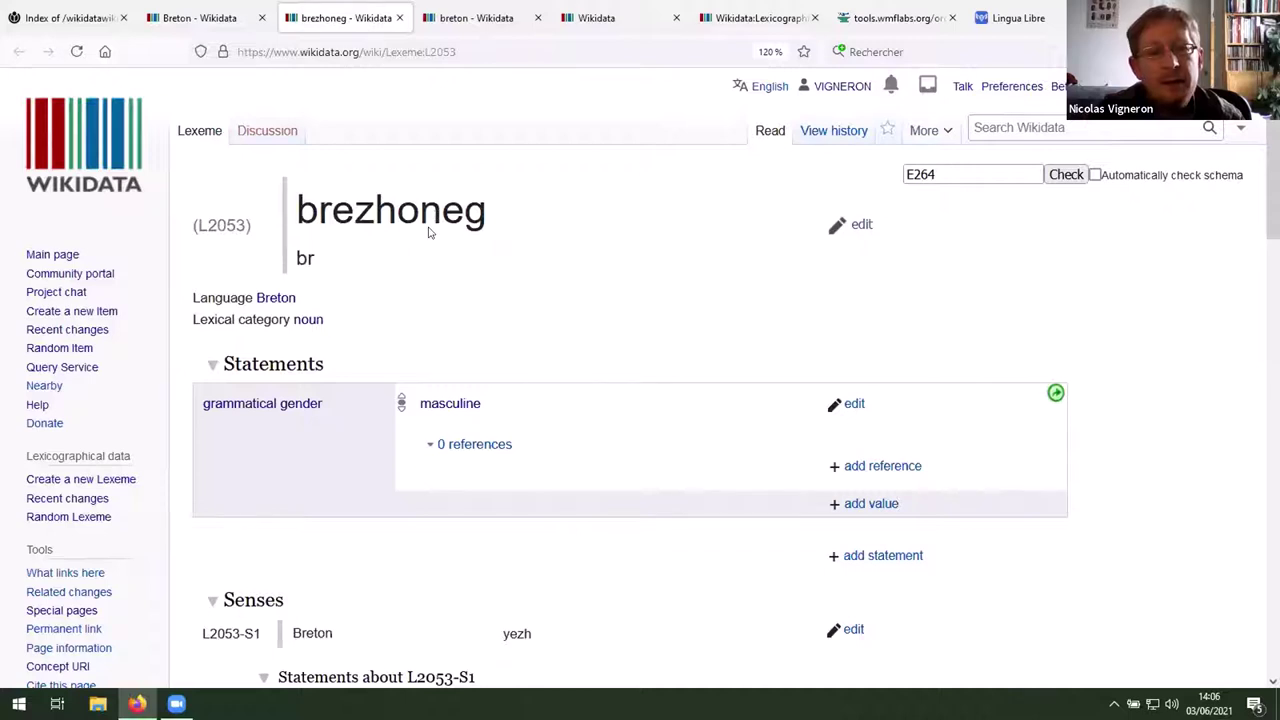
Step: Examine the brezhoneg lexeme's grammatical gender statement, its sense, and its singular and plural forms with their mutations
scroll(337, 251, down, 1)
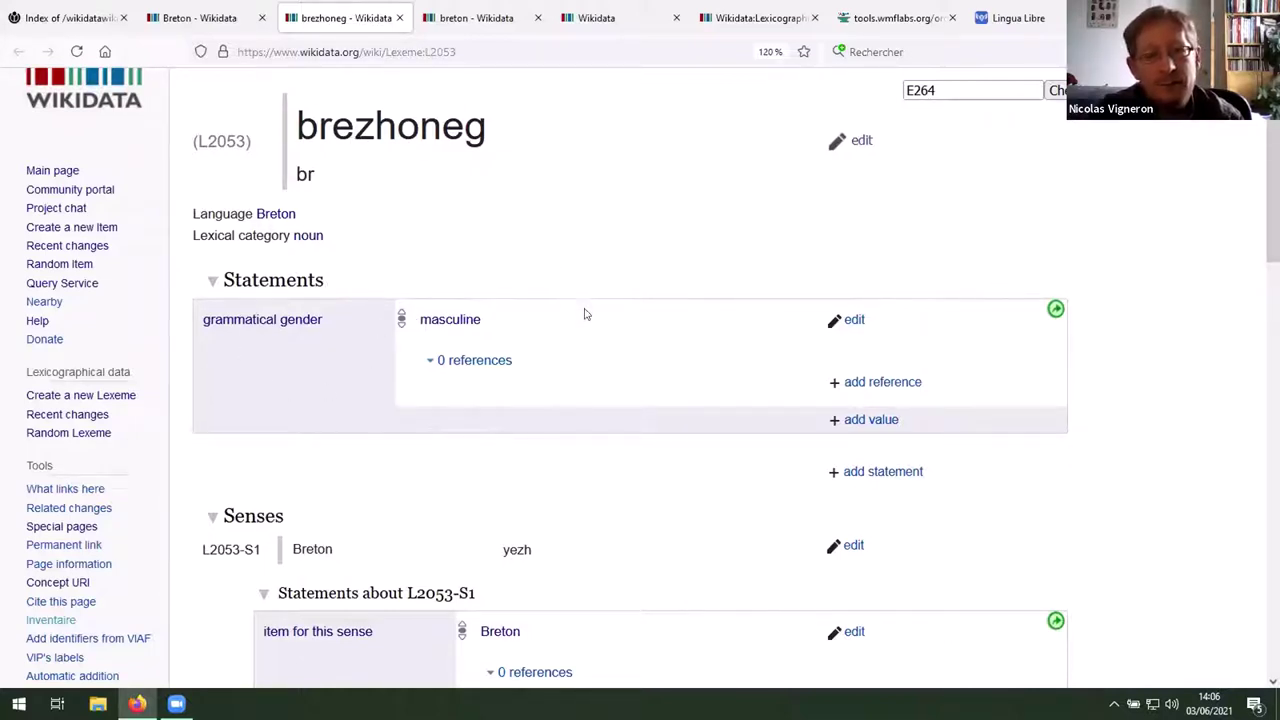
scroll(585, 314, down, 3)
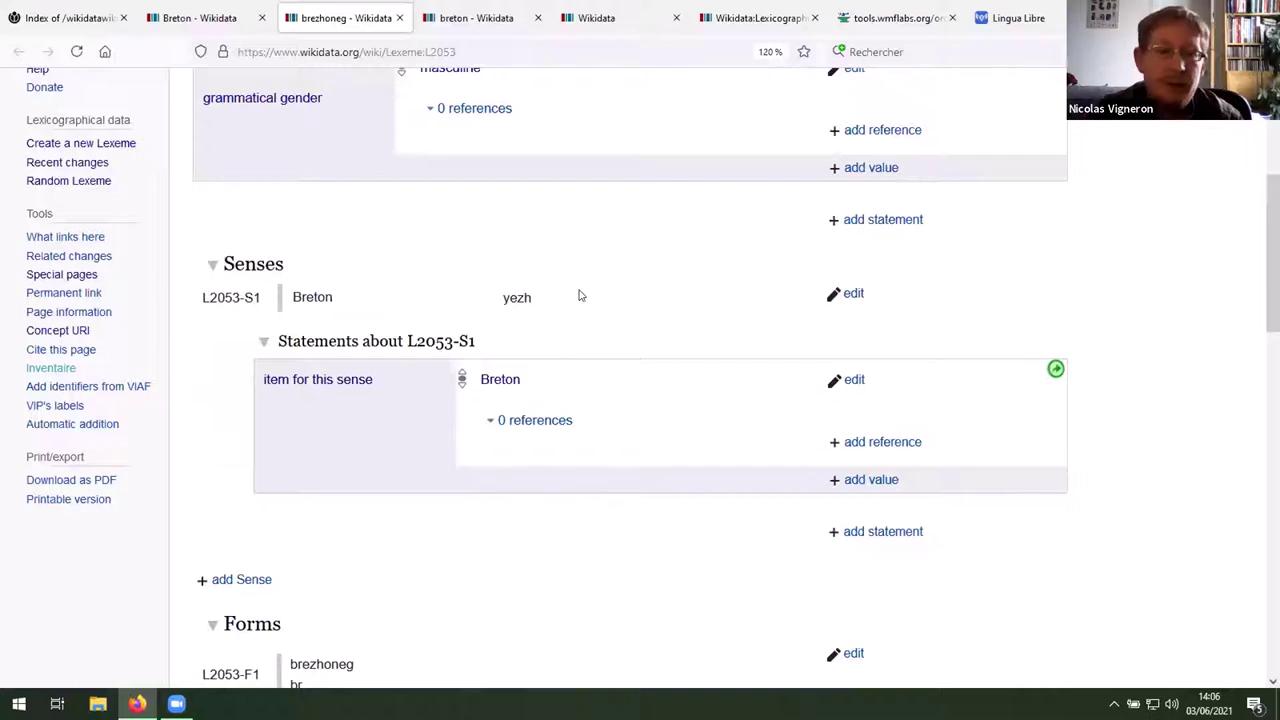
scroll(578, 295, down, 5)
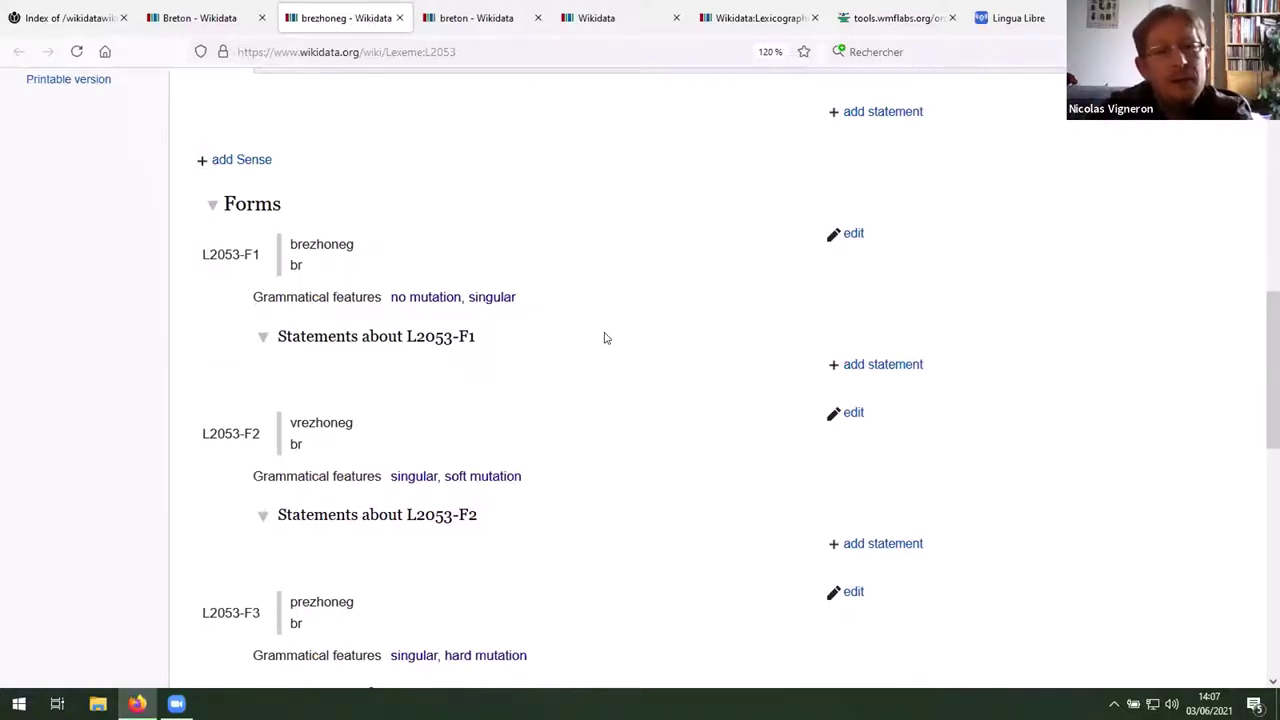
scroll(641, 340, down, 1)
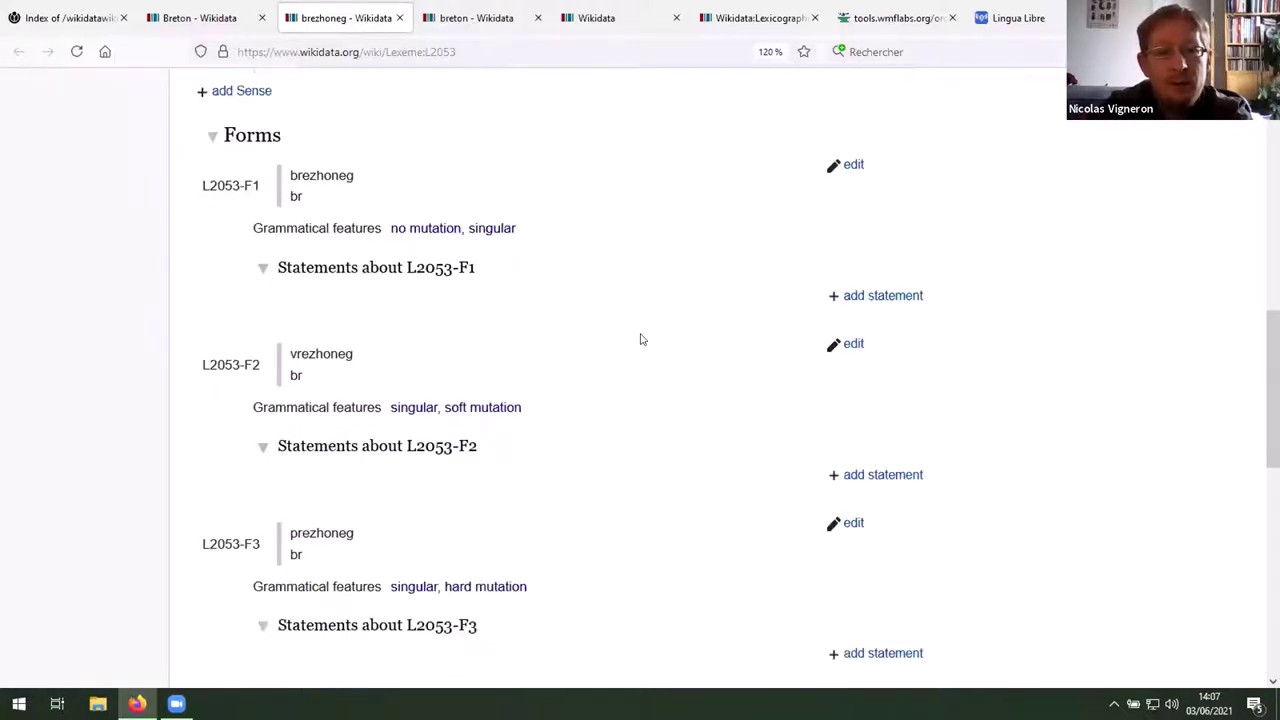
scroll(641, 340, down, 6)
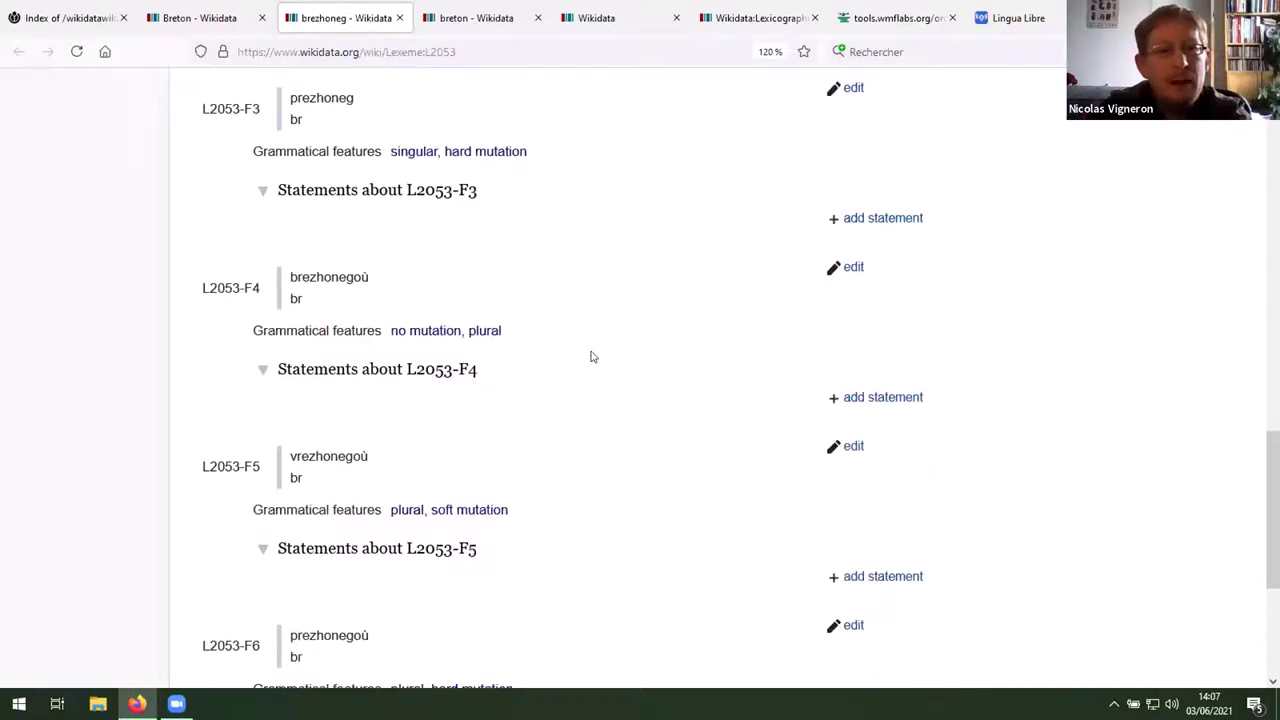
scroll(591, 357, up, 6)
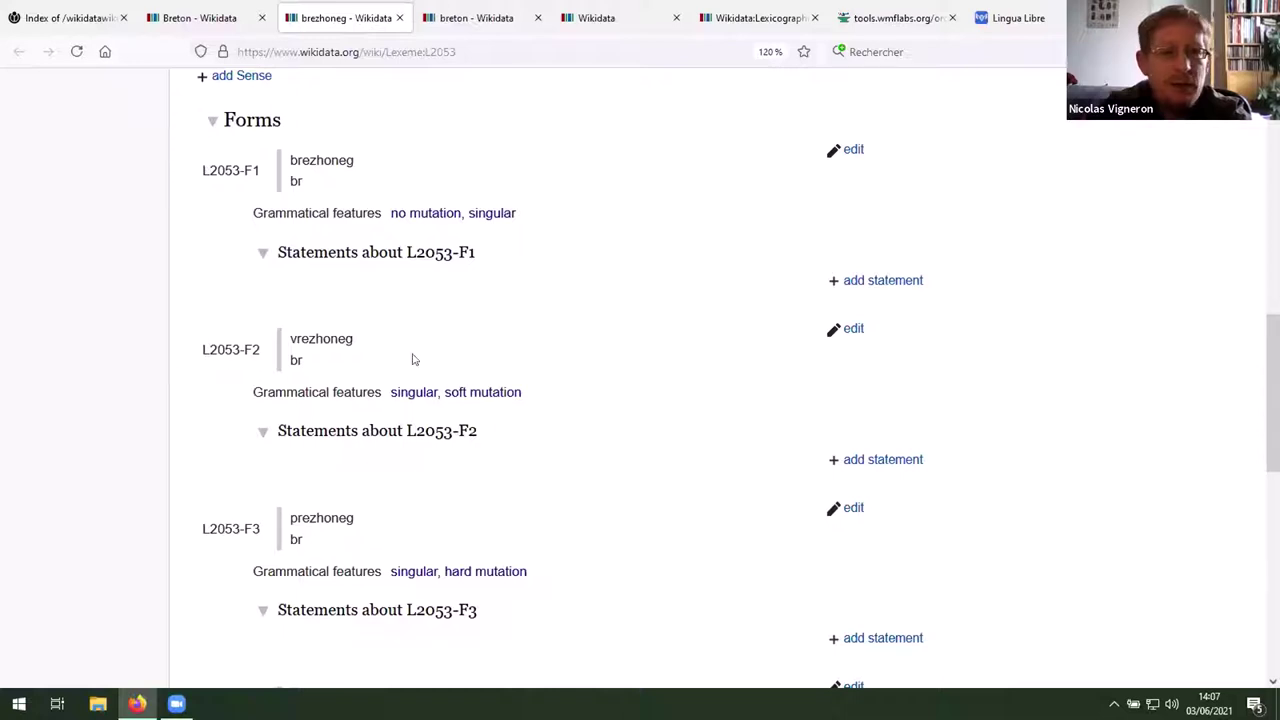
scroll(595, 365, down, 6)
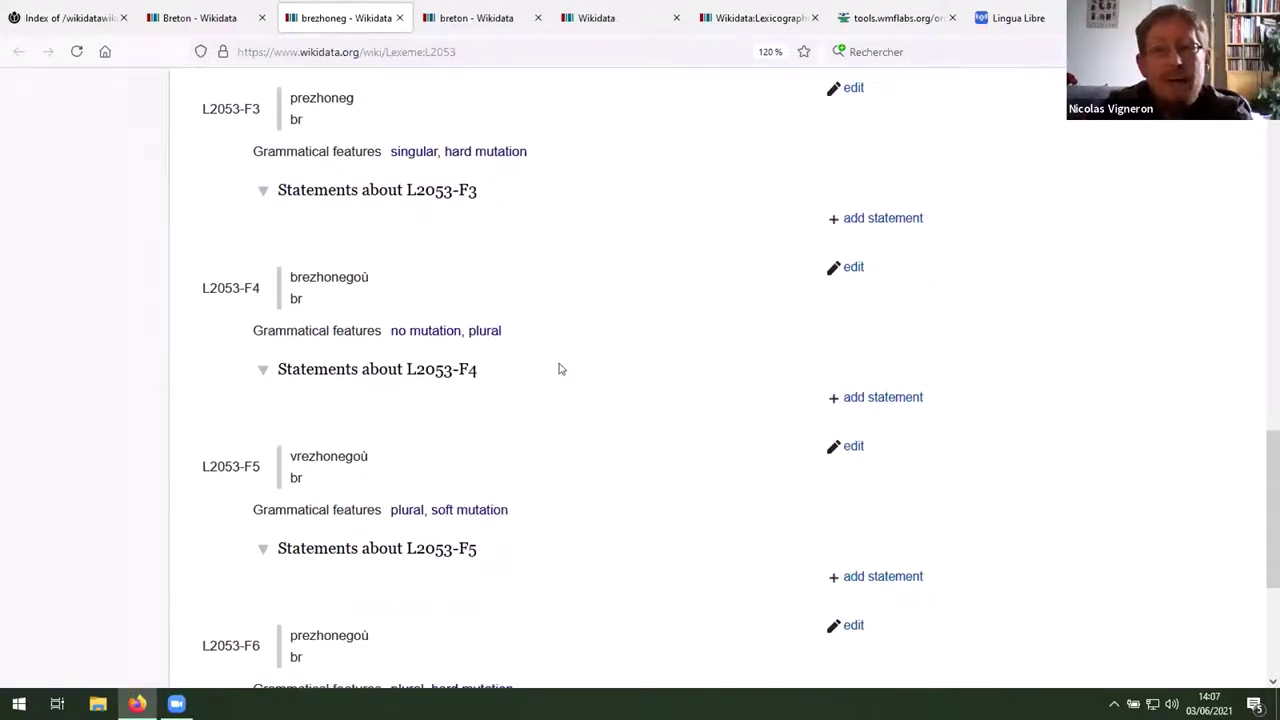
scroll(560, 369, down, 5)
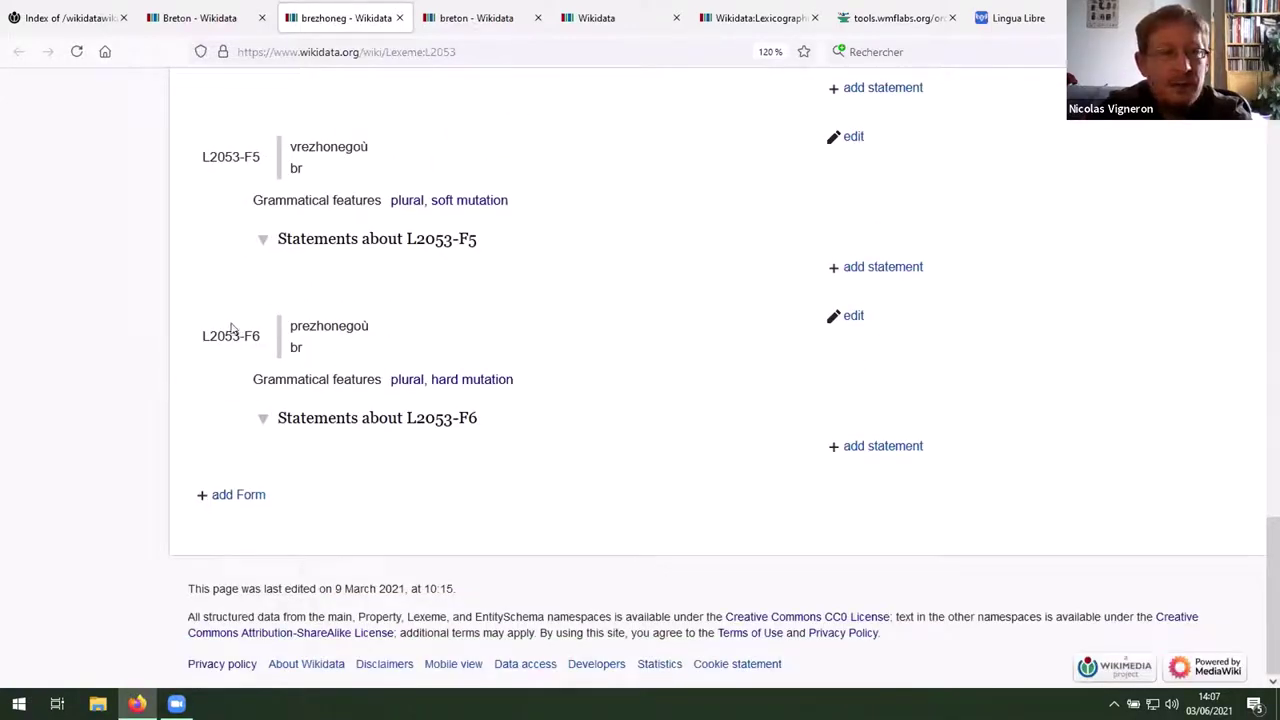
Step: Review brezhoneg's form entries, pointing out the grammatical features of brezhonegoù, and return to the lexeme's heading
scroll(437, 328, up, 5)
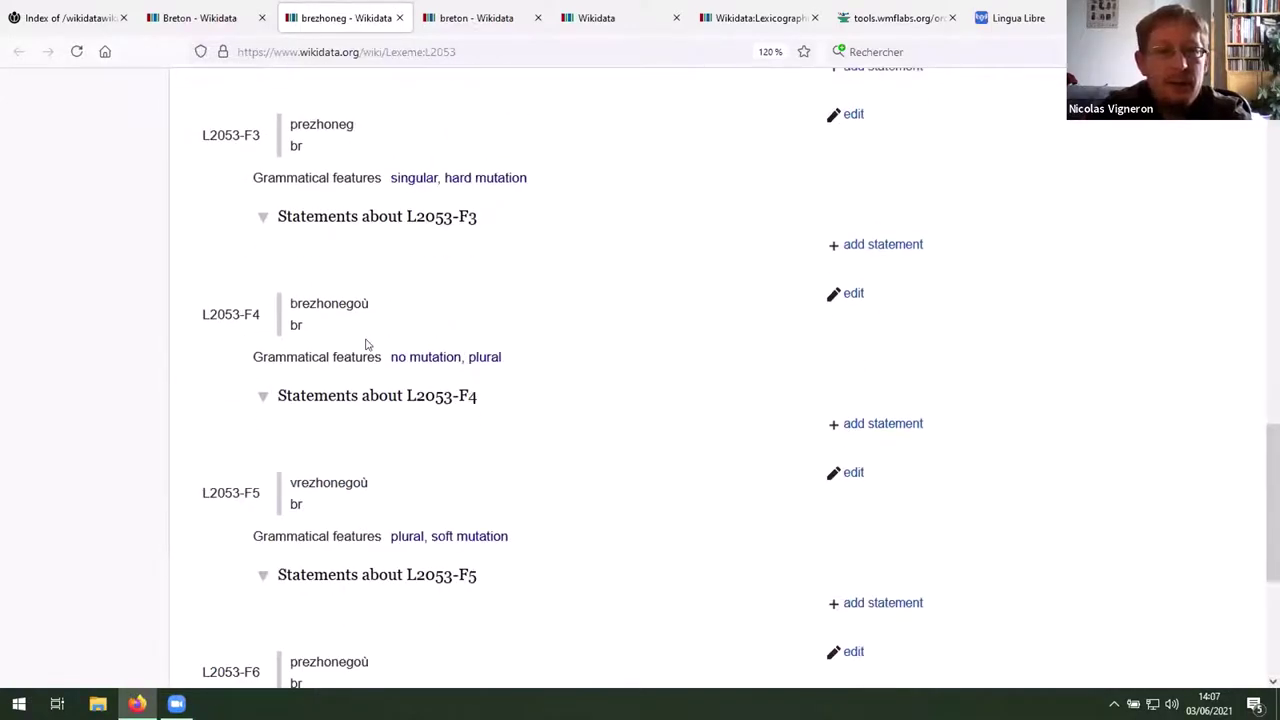
drag(366, 352, 514, 366)
click(551, 354)
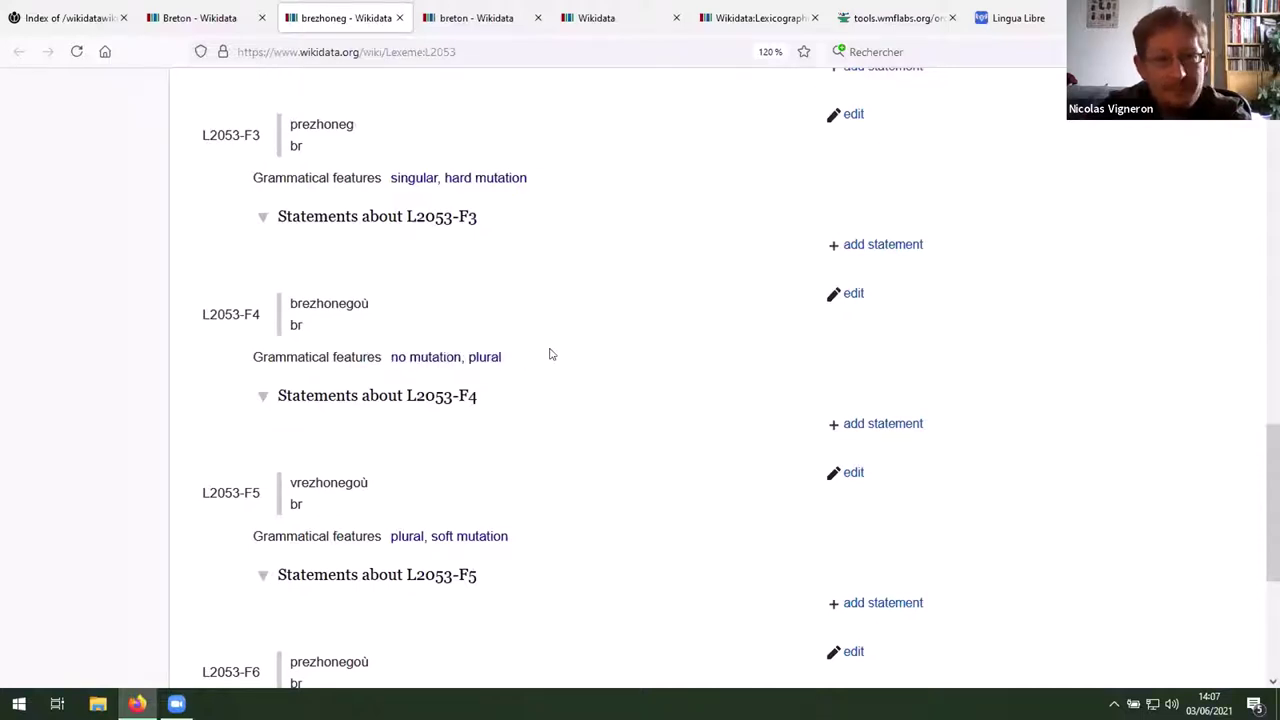
scroll(550, 354, up, 10)
scroll(549, 354, up, 3)
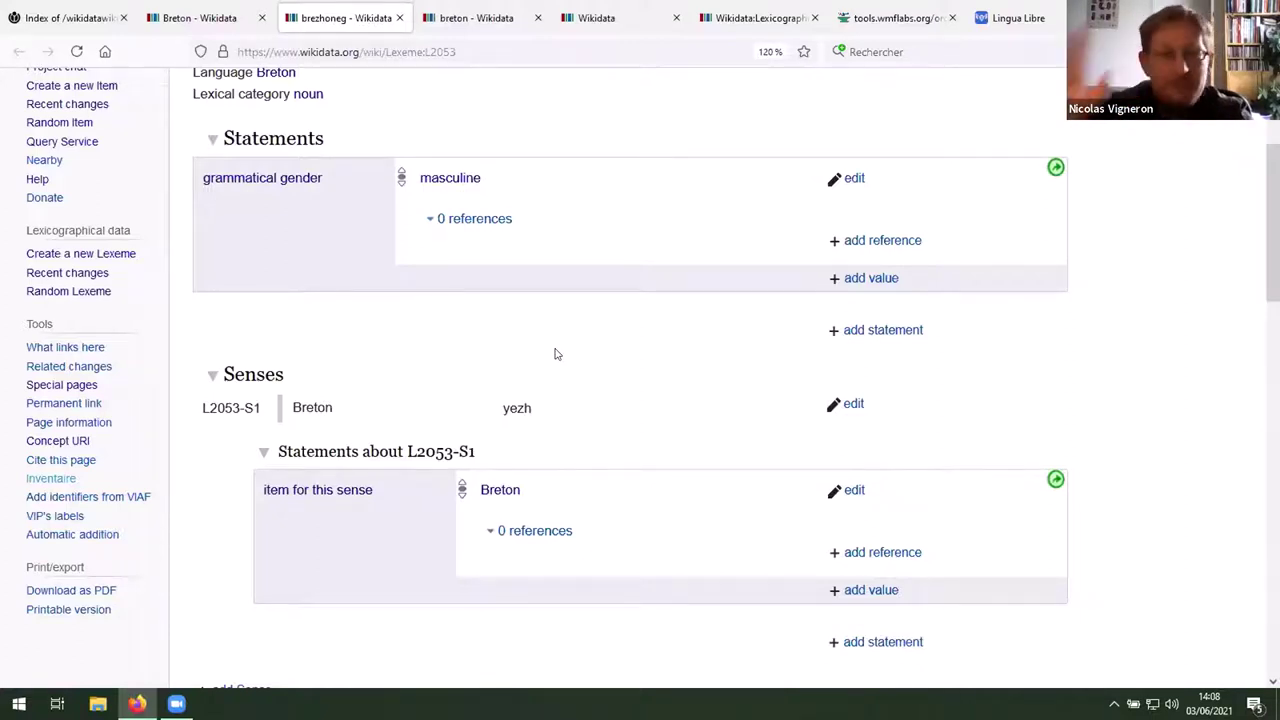
scroll(556, 354, up, 3)
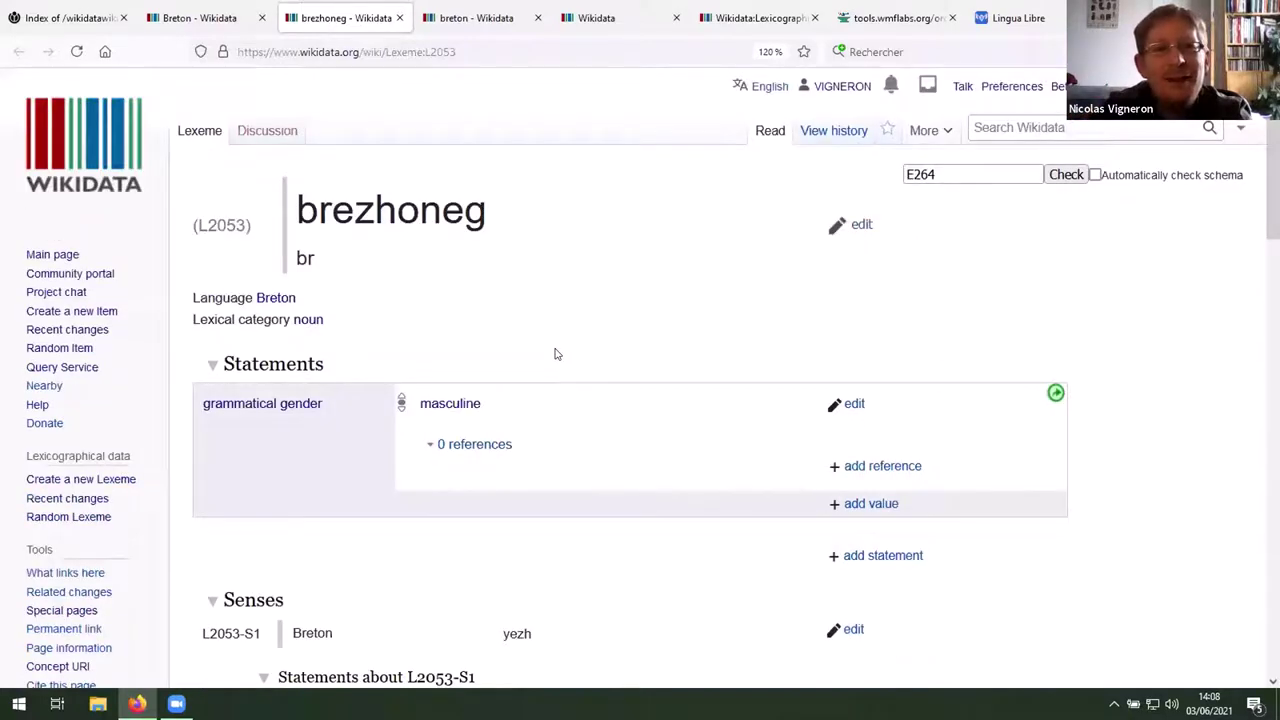
Step: Close the brezhoneg lexeme, look briefly over the French breton lexeme, and close it along with the Wikidata main page
key(ctrl+w)
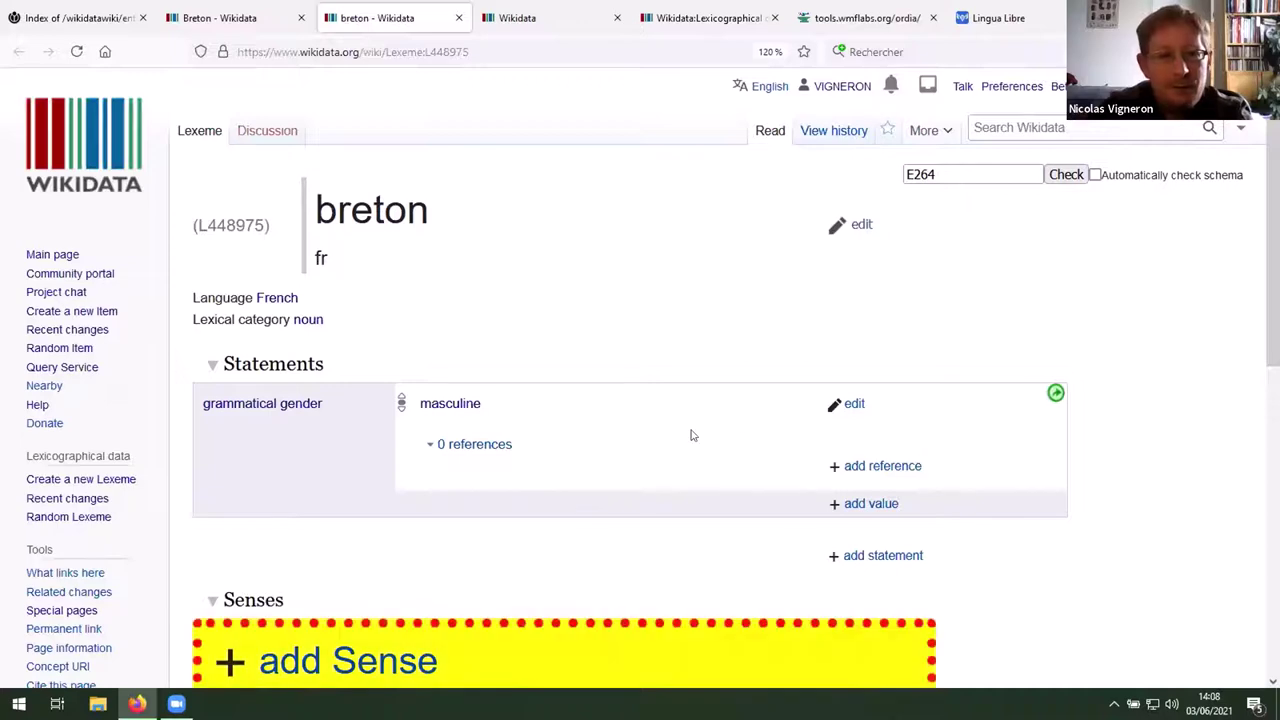
scroll(690, 434, down, 5)
scroll(680, 430, up, 5)
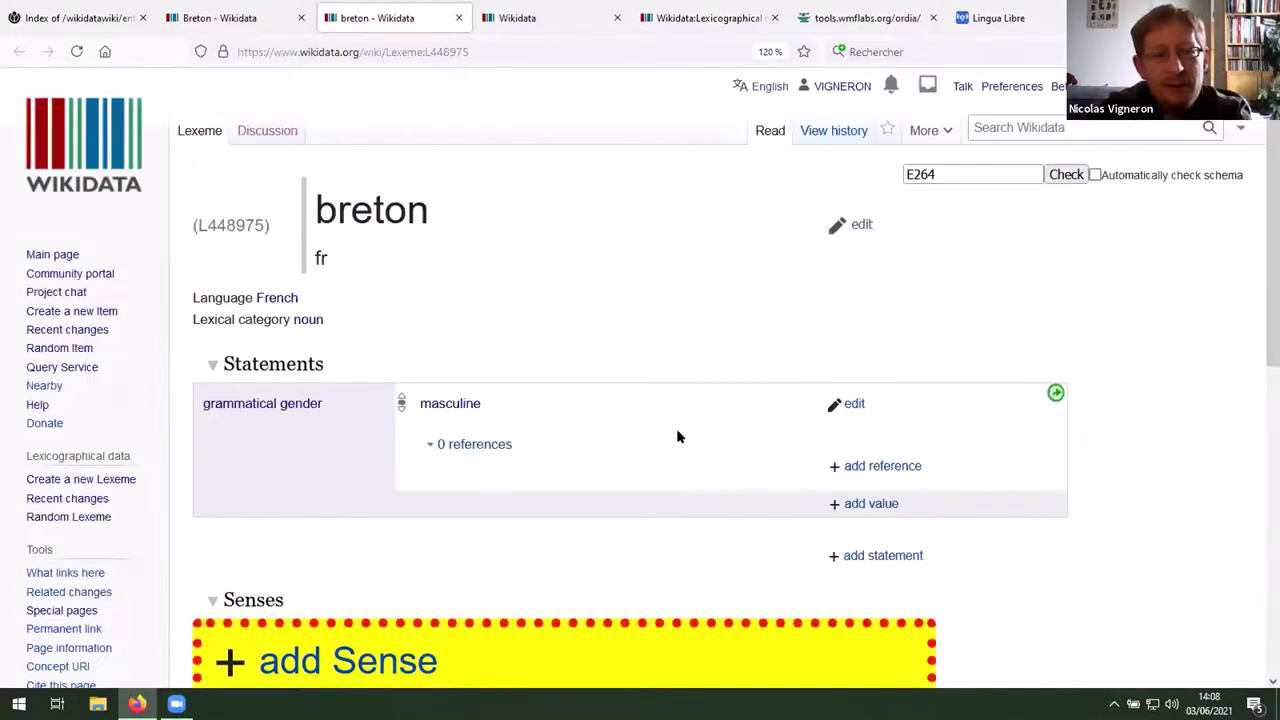
key(ctrl+w)
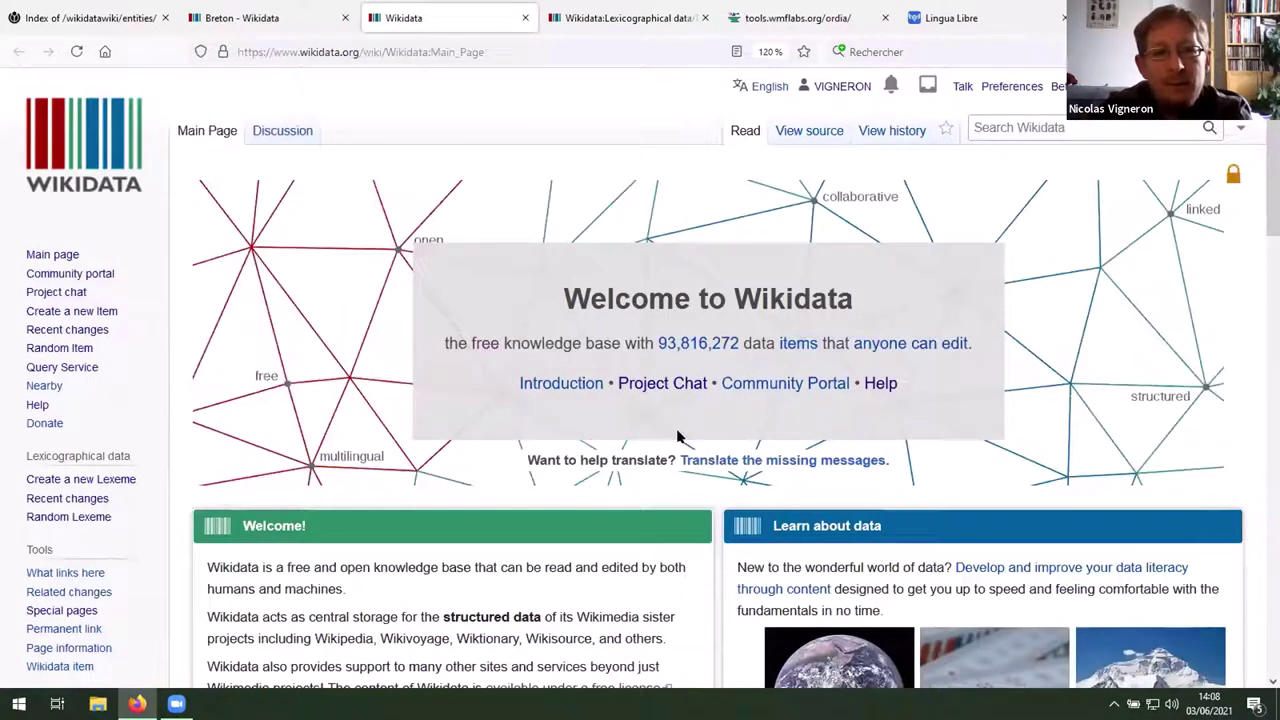
key(ctrl+w)
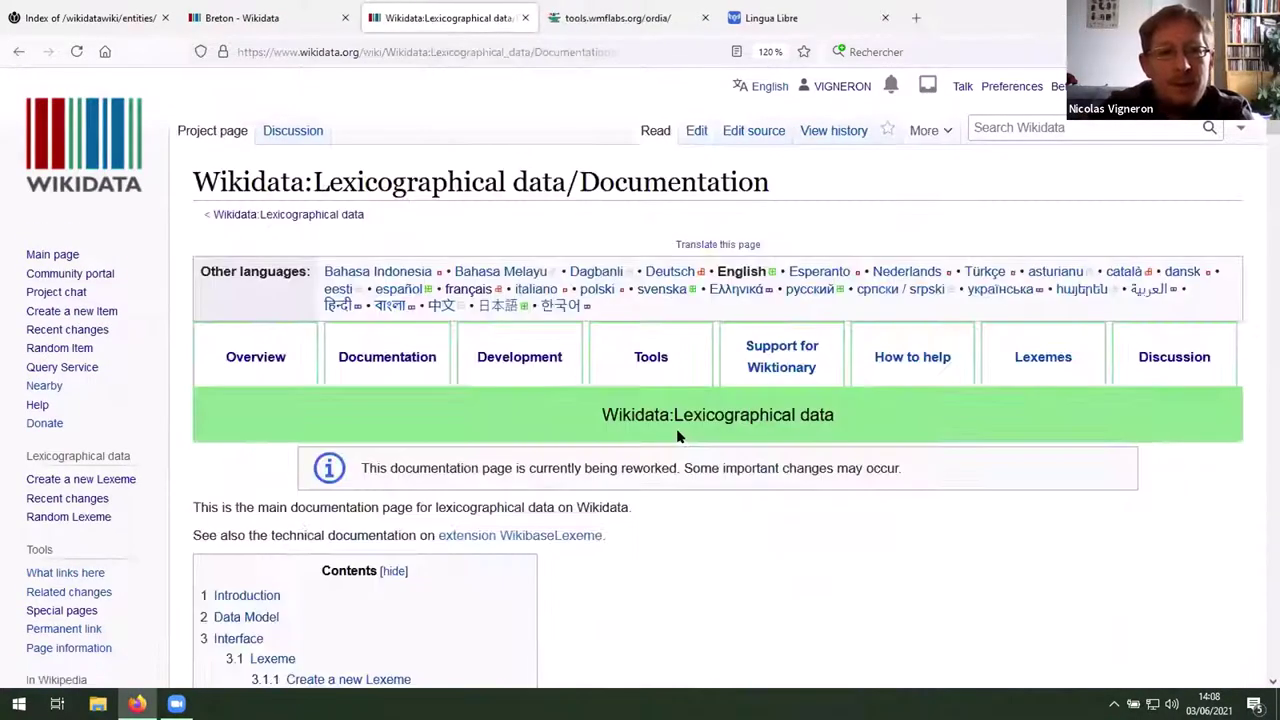
Step: Open the main Wikidata:Lexicographical data project page from its documentation subpage and point out the page title
click(323, 216)
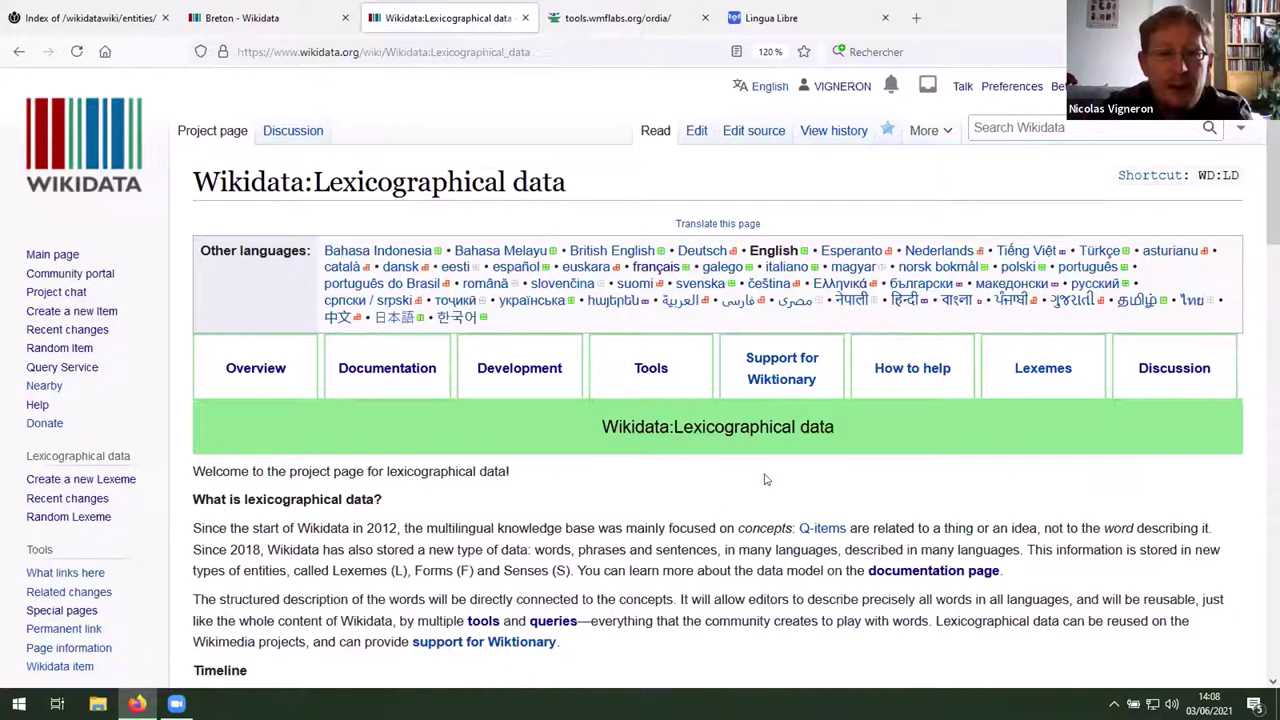
drag(243, 183, 558, 204)
click(556, 204)
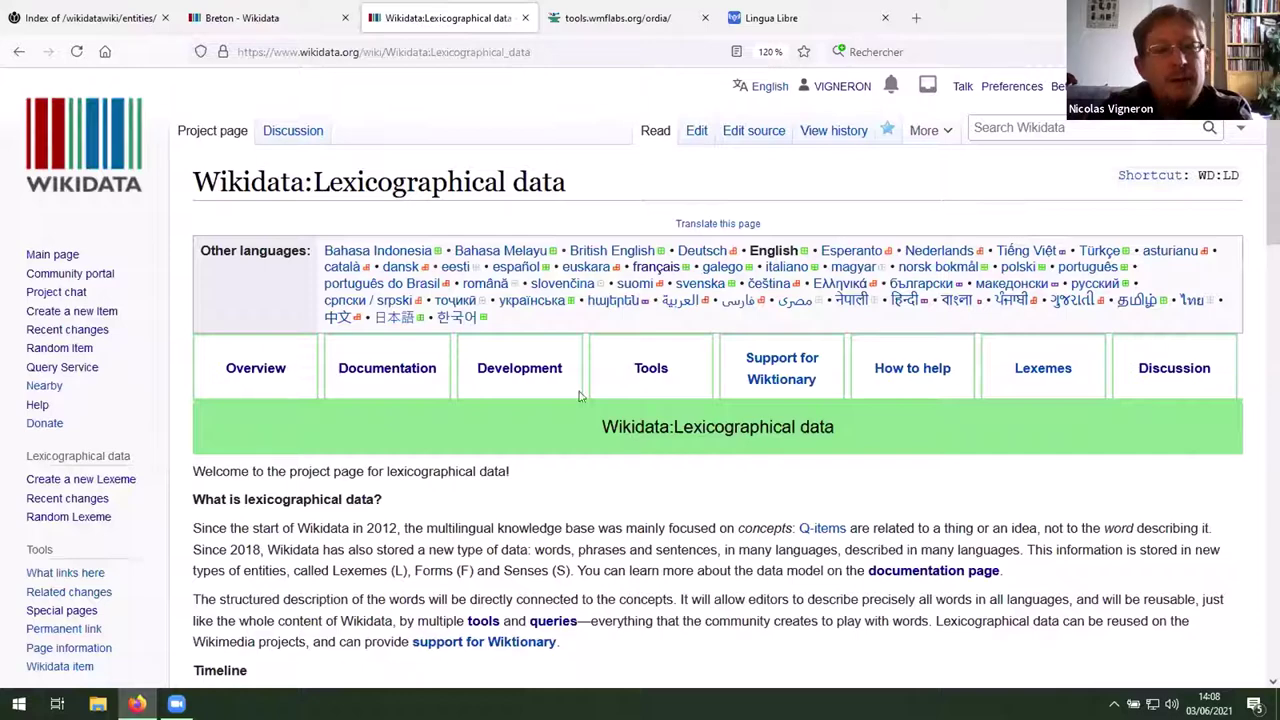
Step: Examine the project page's timeline of lexicographical data, its useful links and its section navigation
scroll(585, 400, down, 6)
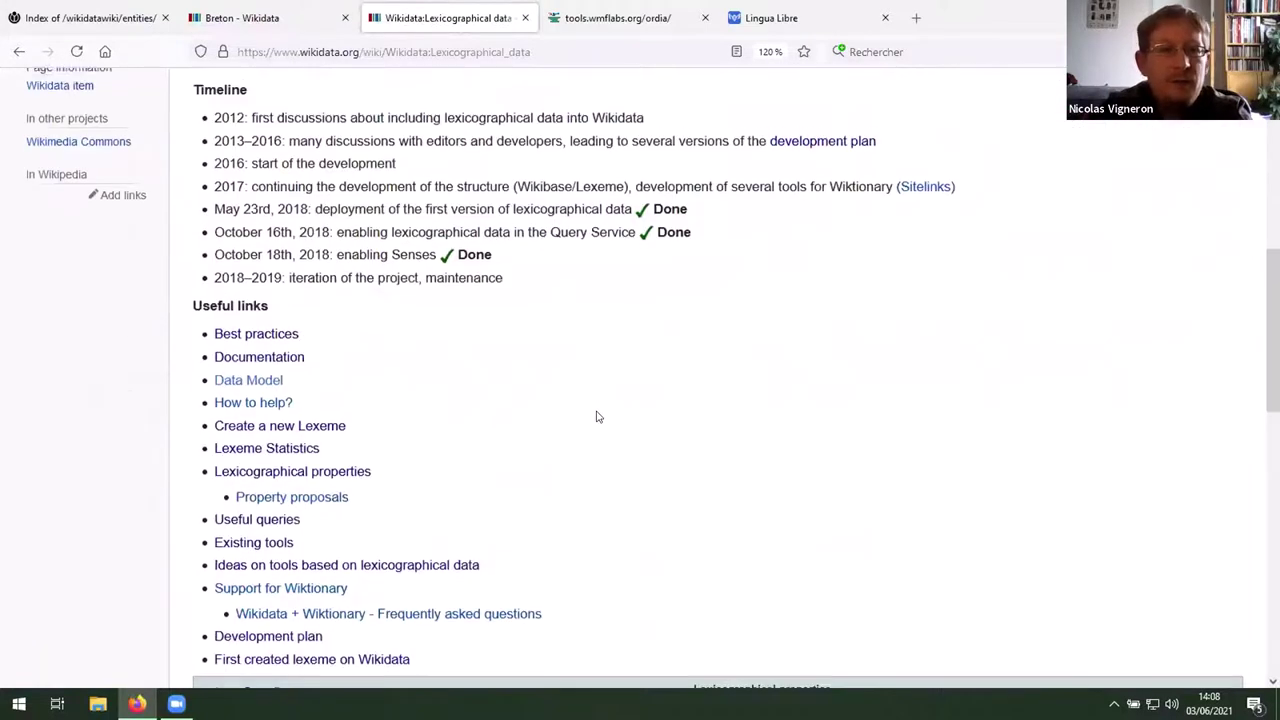
scroll(597, 414, up, 1)
drag(229, 214, 295, 283)
click(298, 285)
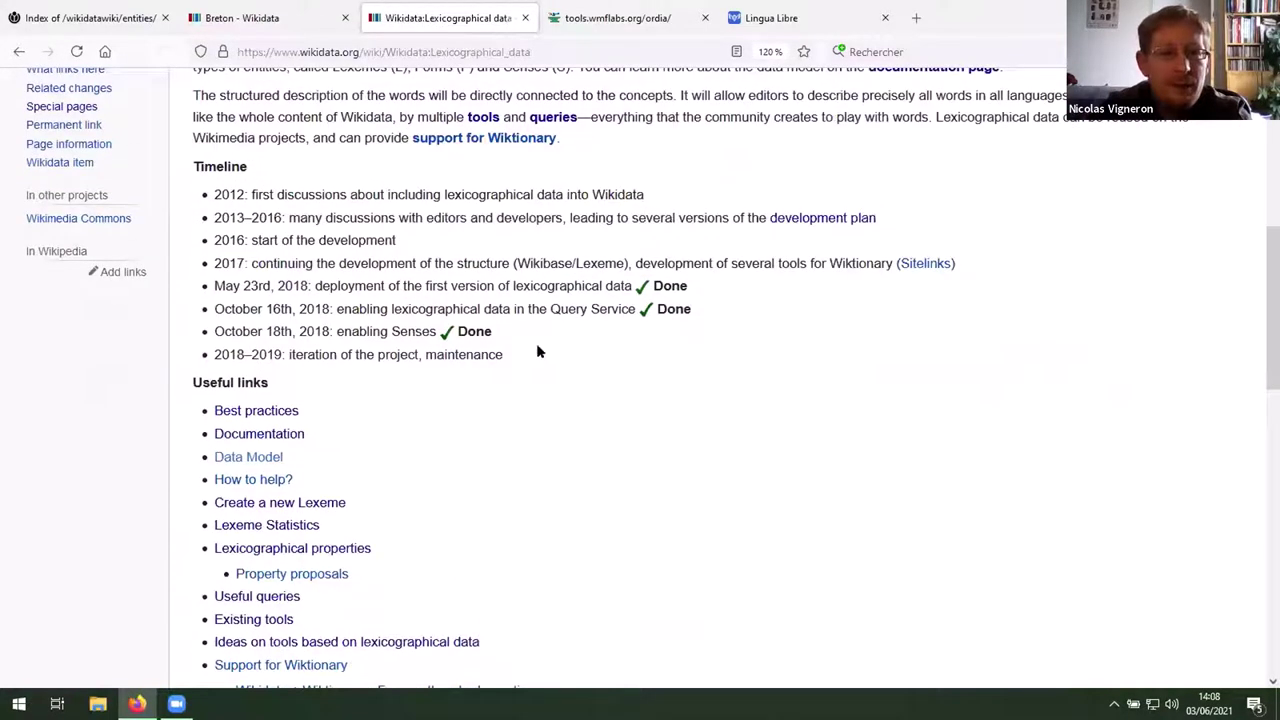
scroll(535, 345, down, 1)
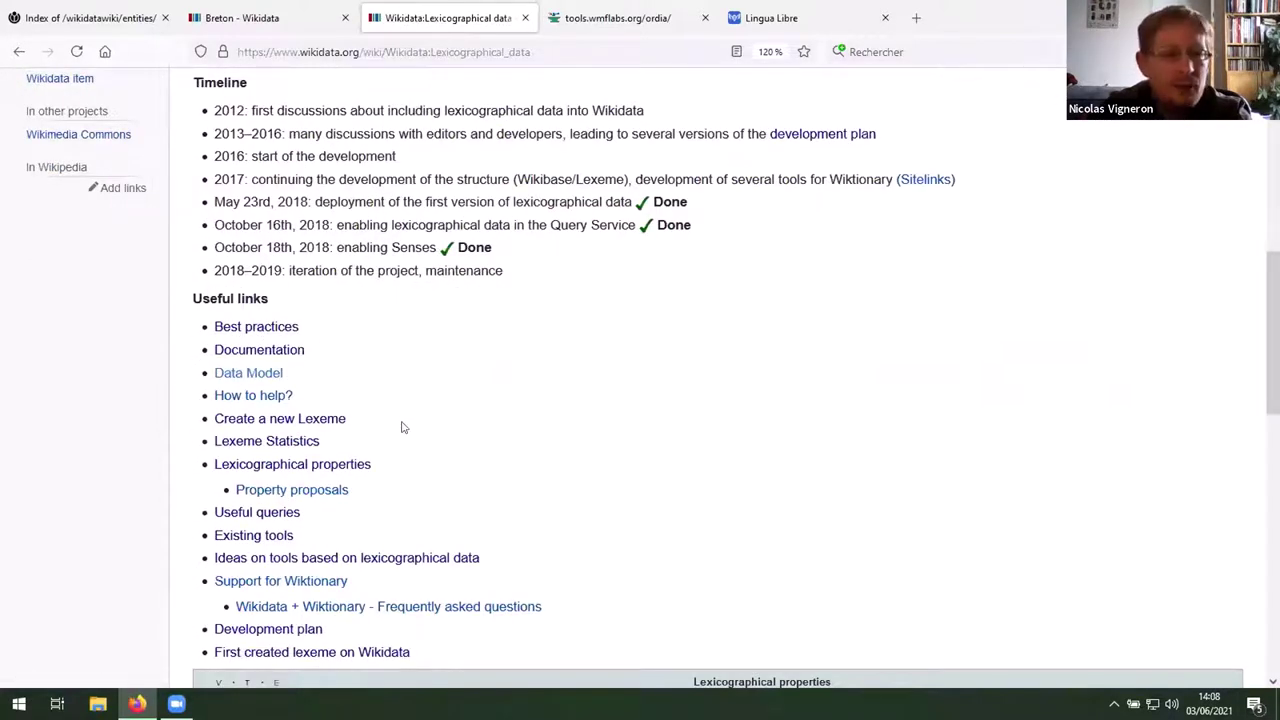
scroll(403, 427, down, 1)
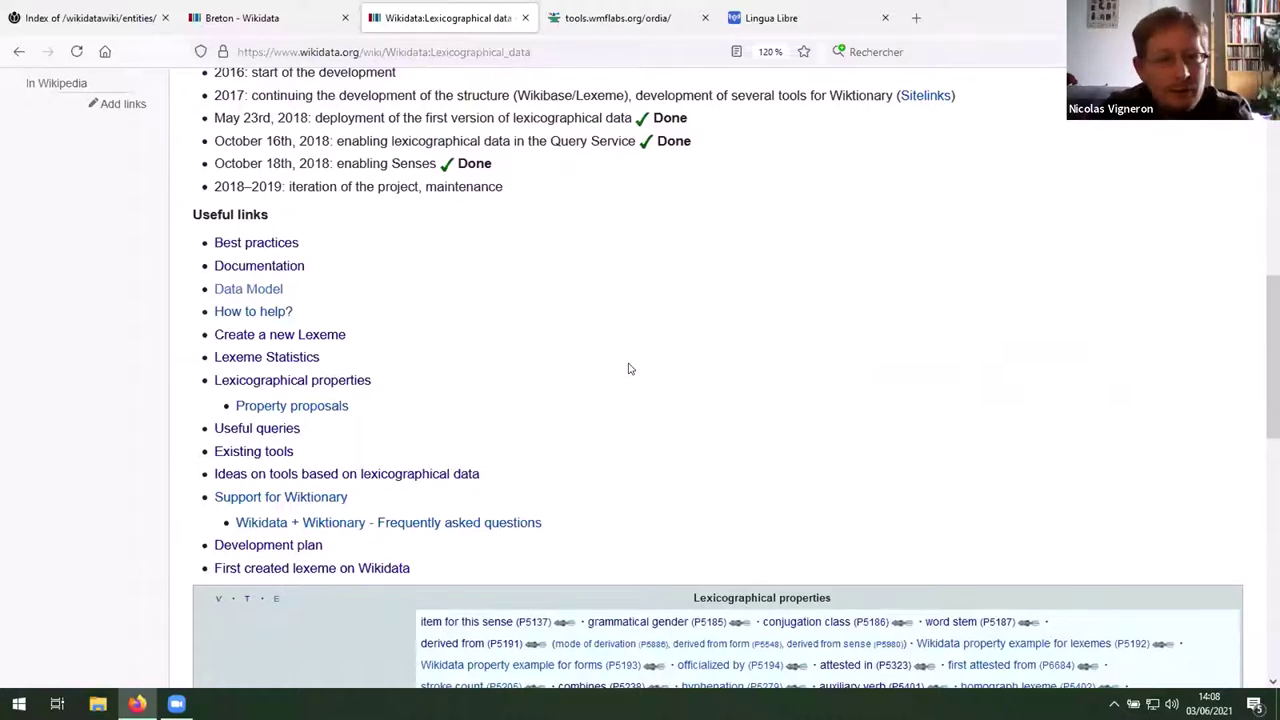
scroll(628, 369, up, 5)
scroll(628, 365, up, 1)
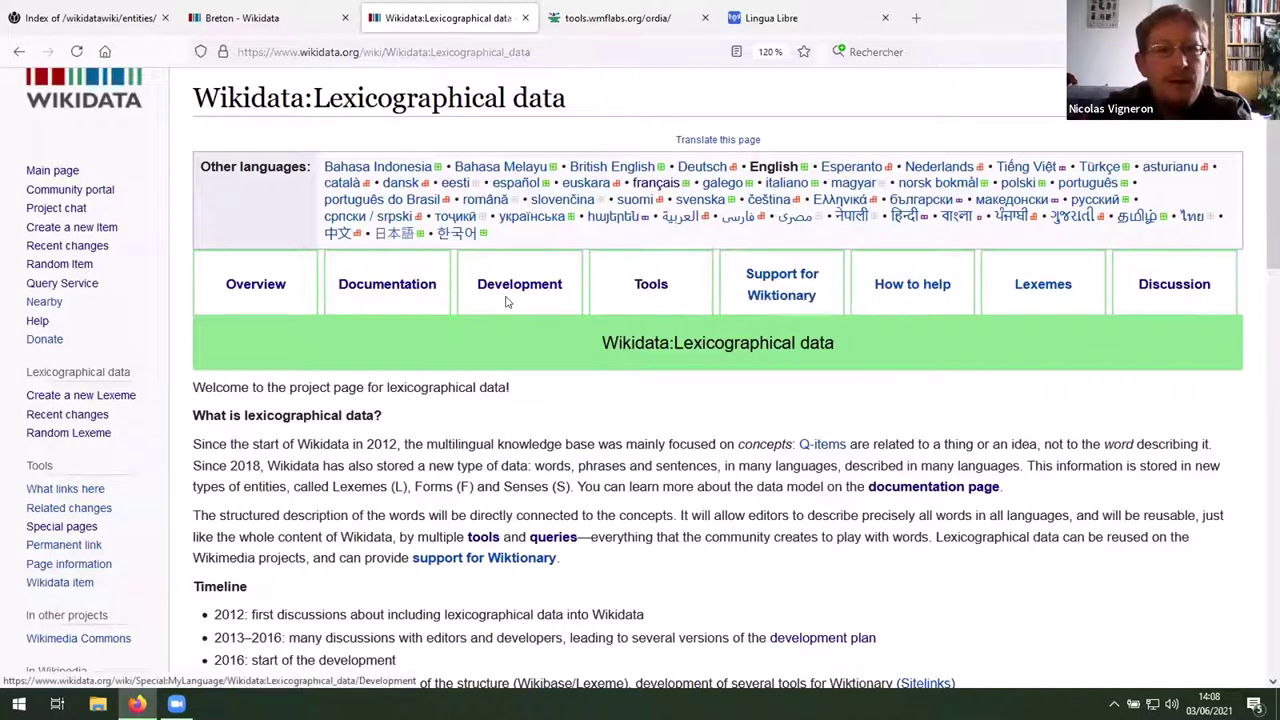
scroll(509, 320, up, 1)
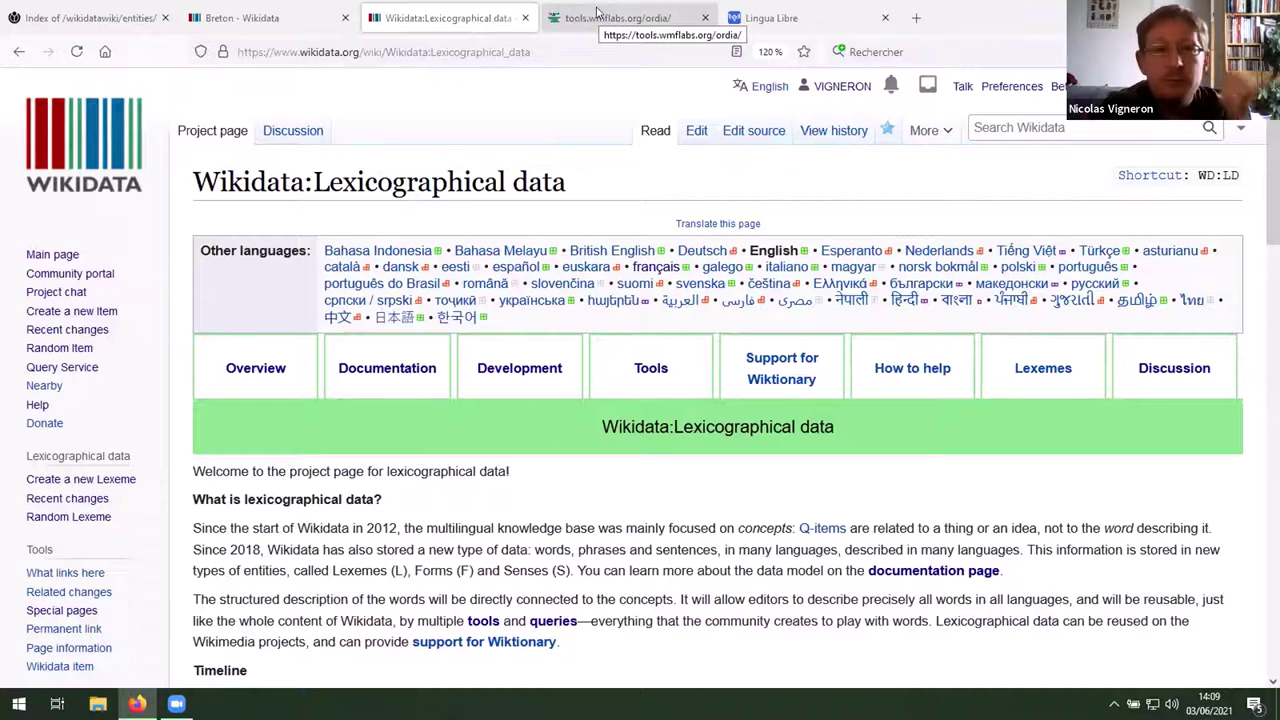
Step: Close the Lingua Libre page, switch to Ordia and open its statistics of Wikidata lexemes data
click(885, 17)
click(662, 17)
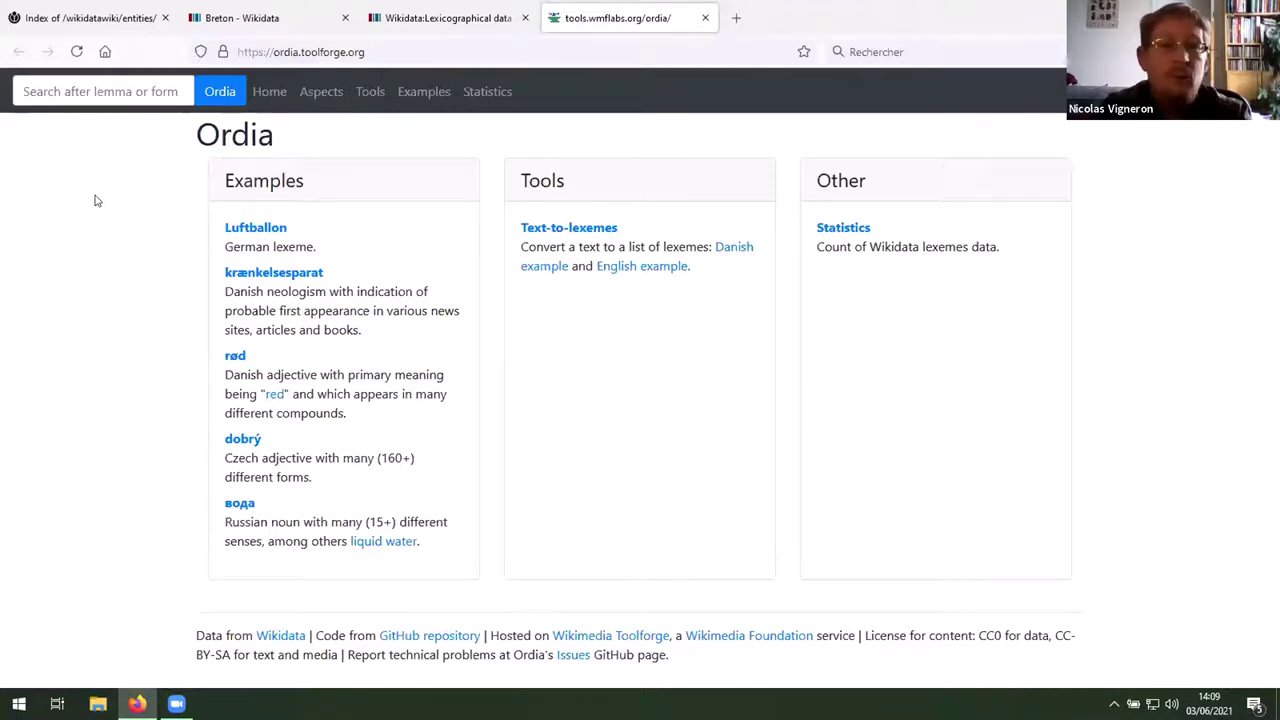
click(845, 227)
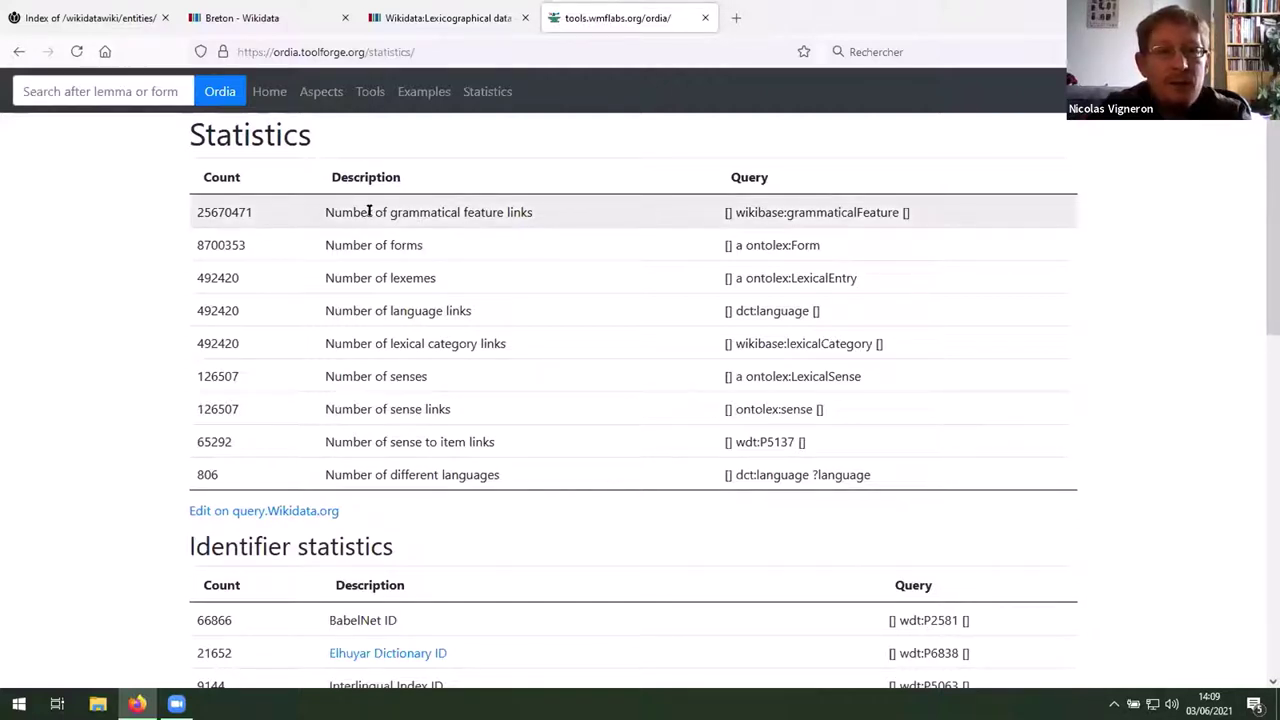
Step: Point out the counts of grammatical feature links and lexemes in the general statistics table
drag(370, 211, 508, 215)
click(190, 214)
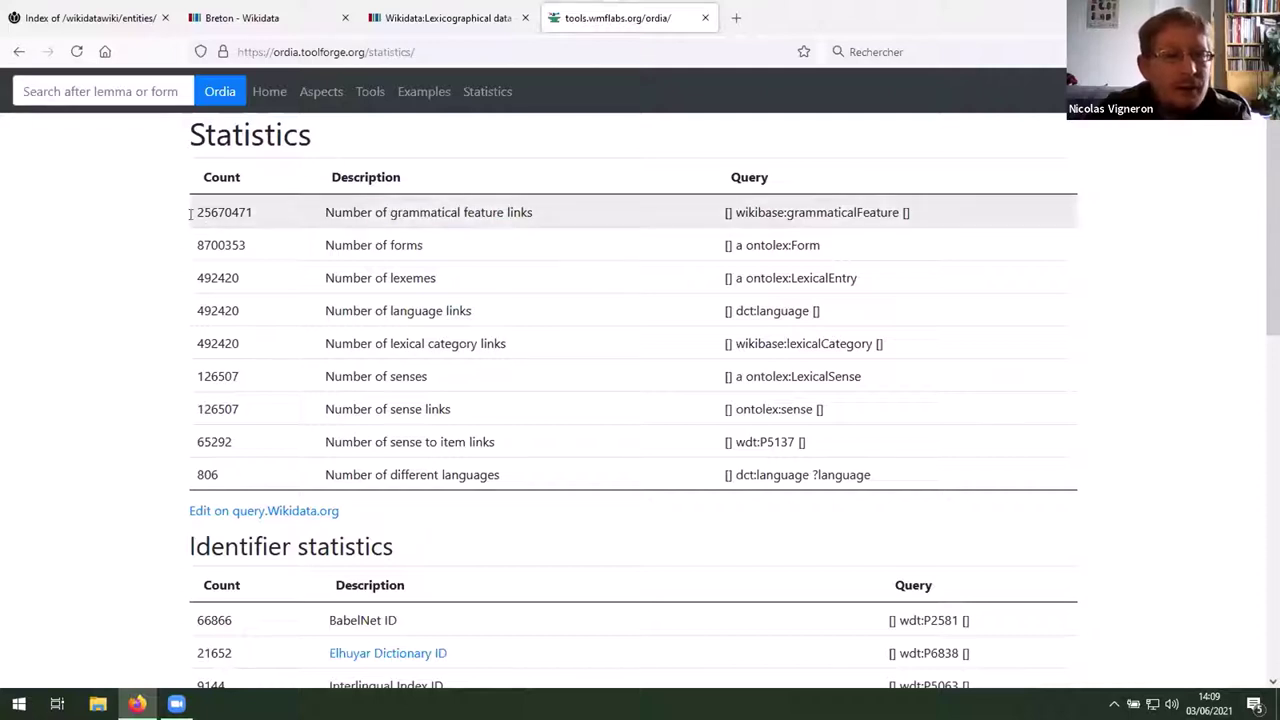
drag(252, 212, 116, 225)
click(116, 225)
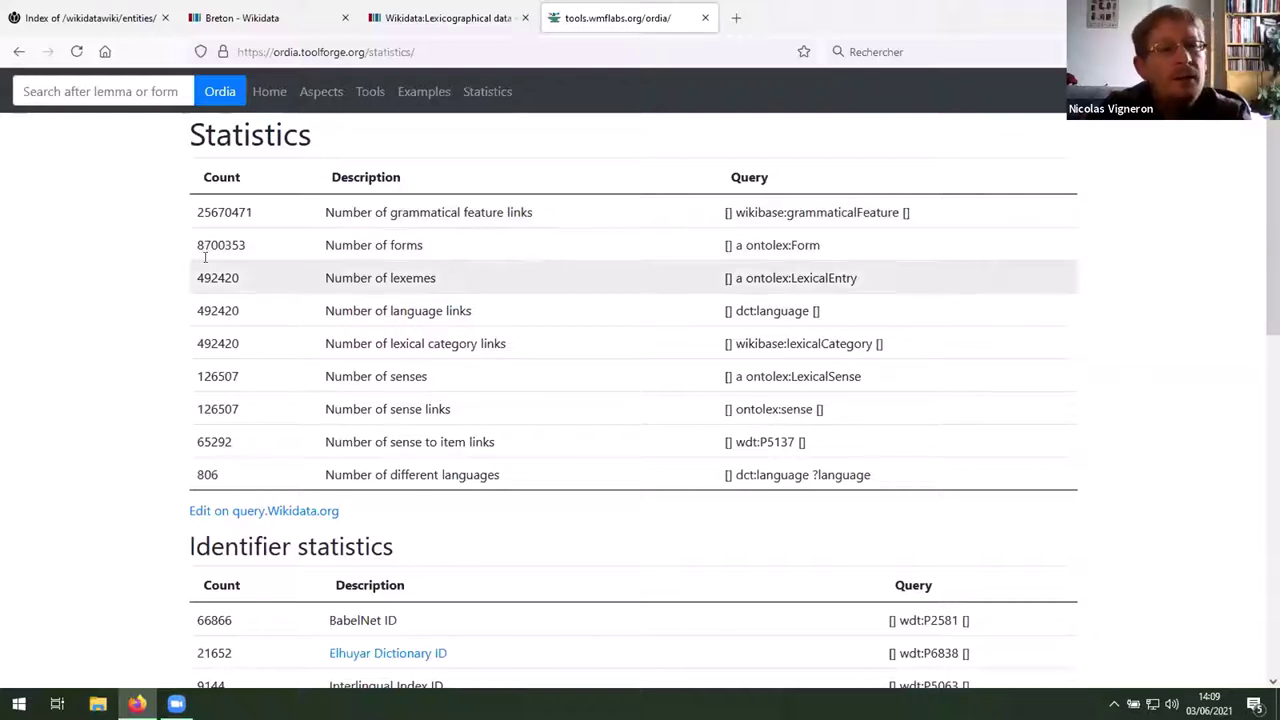
drag(216, 278, 143, 289)
click(142, 291)
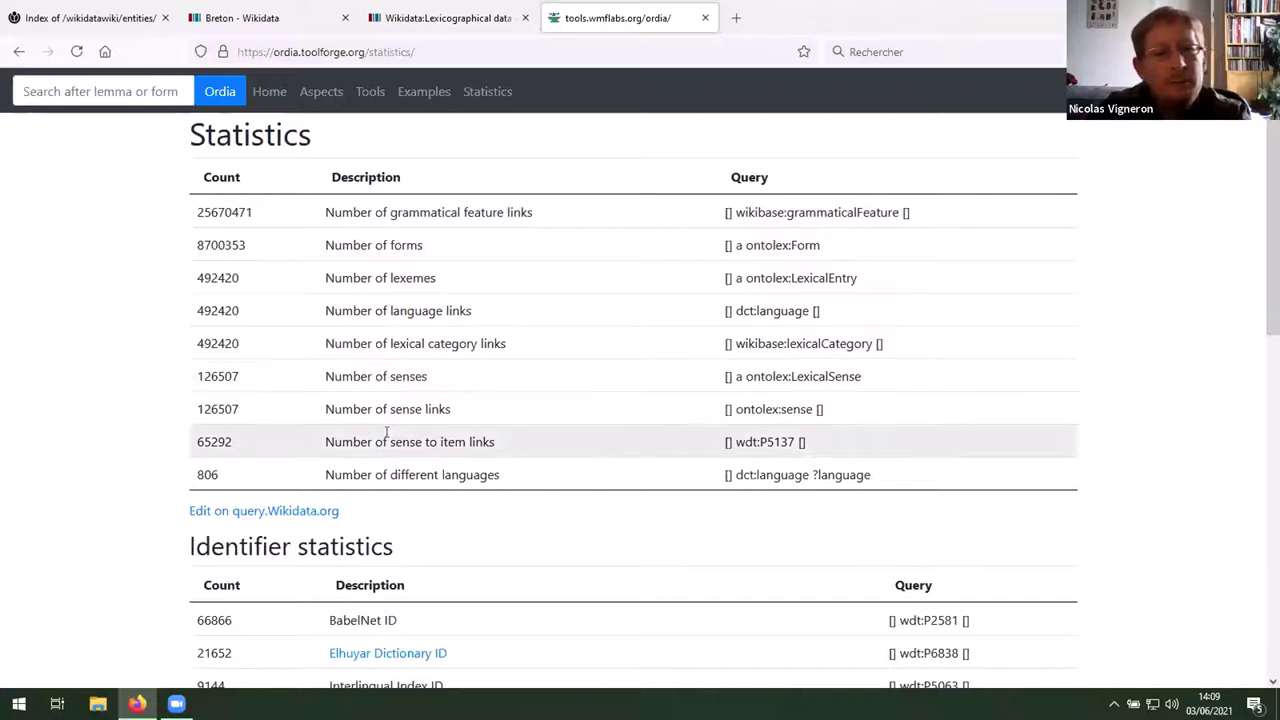
Step: View the identifier statistics and highlight the count and name of the BabelNet ID entry
scroll(338, 392, down, 1)
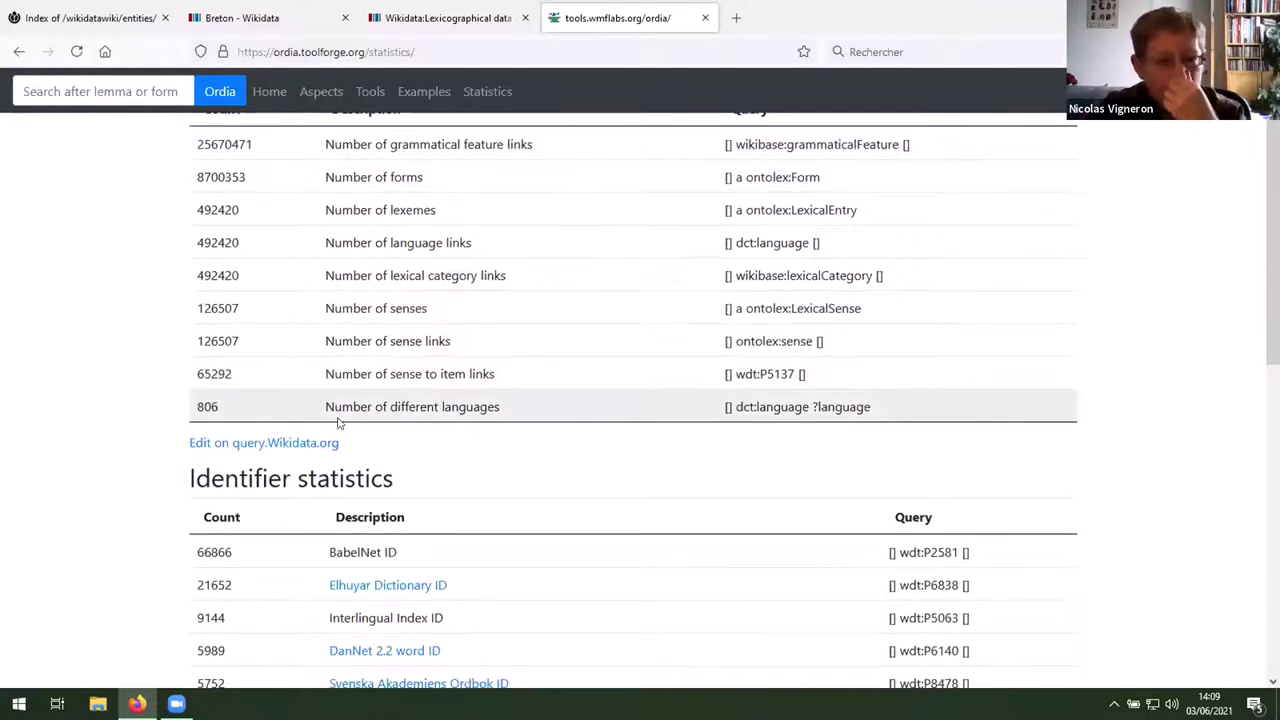
scroll(338, 405, down, 1)
scroll(340, 400, down, 3)
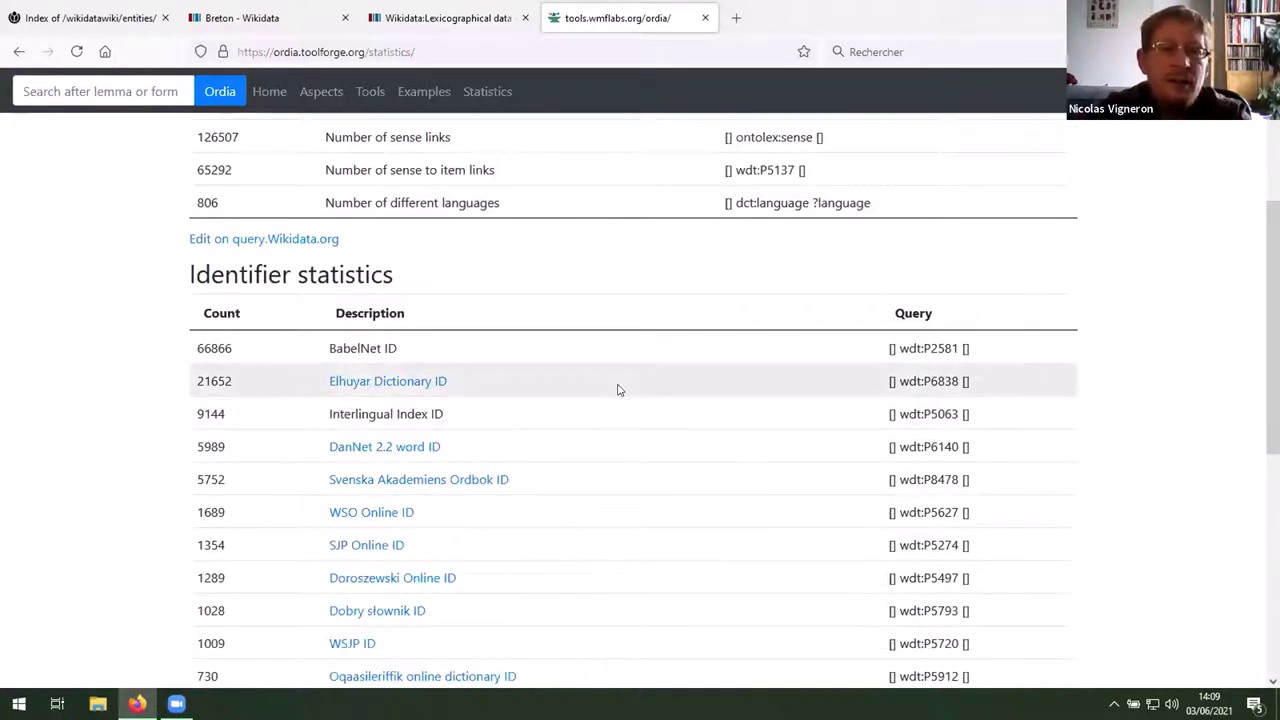
scroll(617, 389, down, 2)
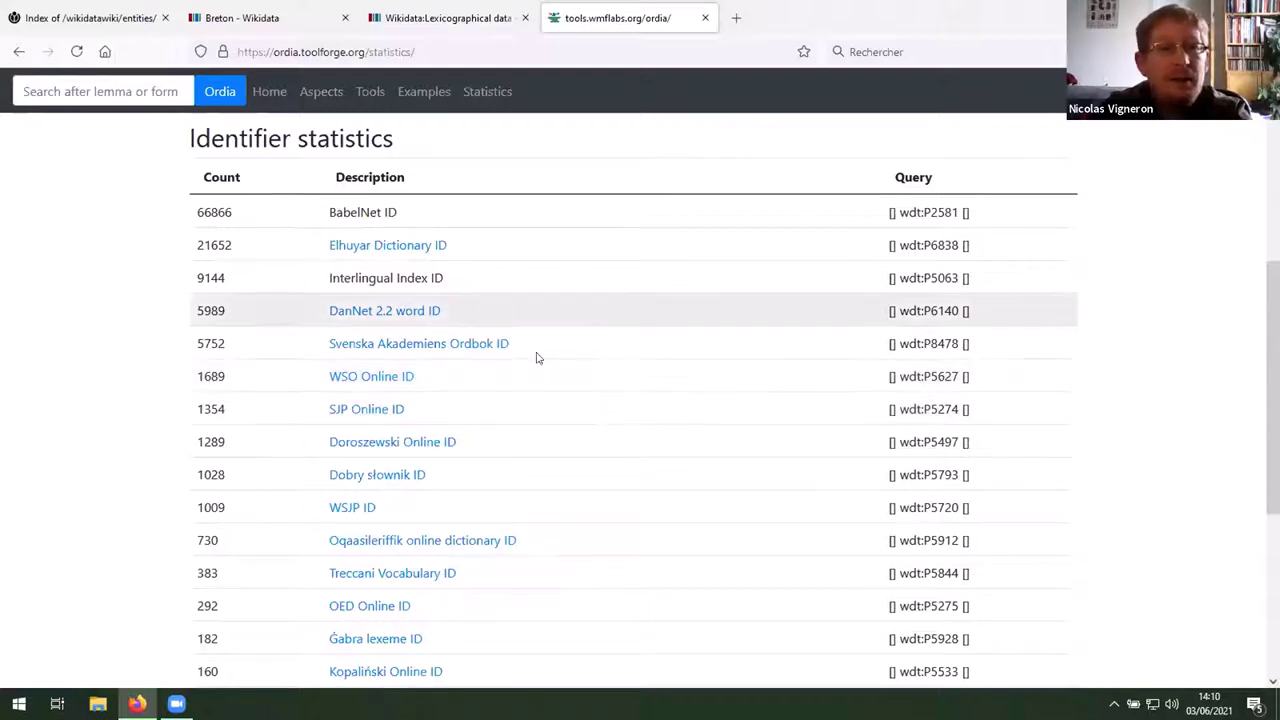
scroll(520, 325, up, 1)
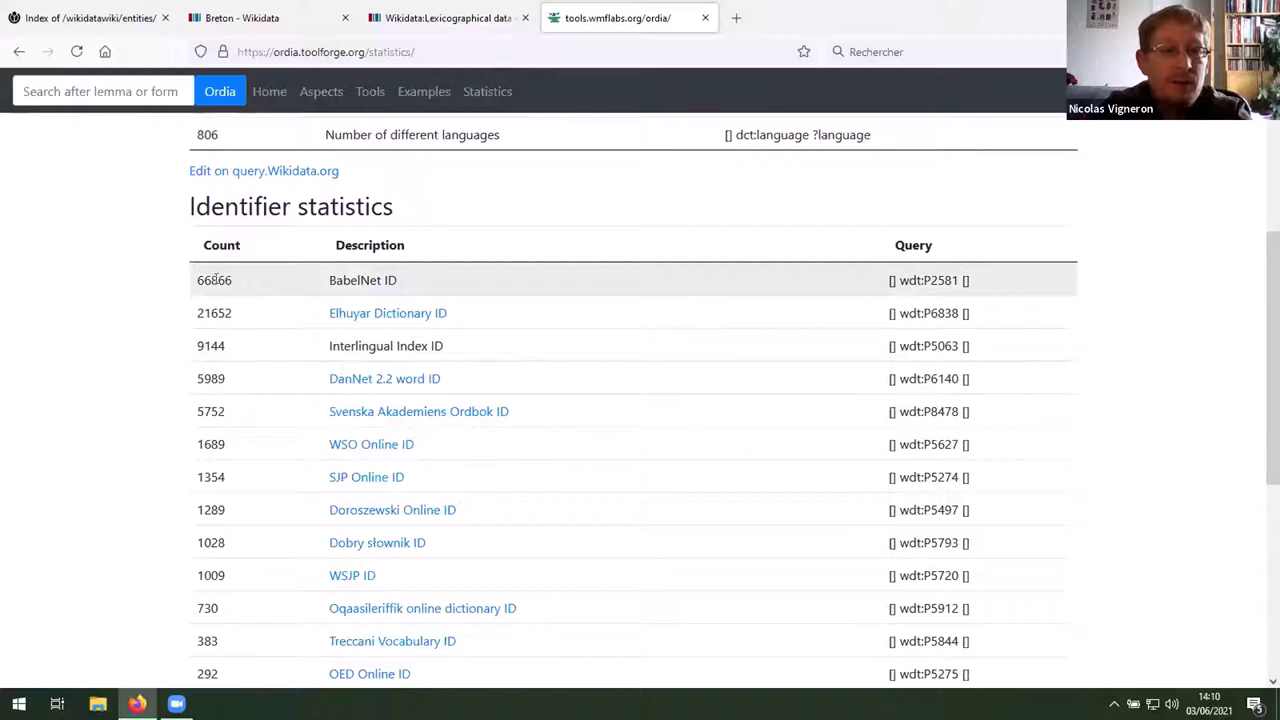
drag(199, 280, 232, 280)
click(57, 280)
drag(330, 280, 388, 281)
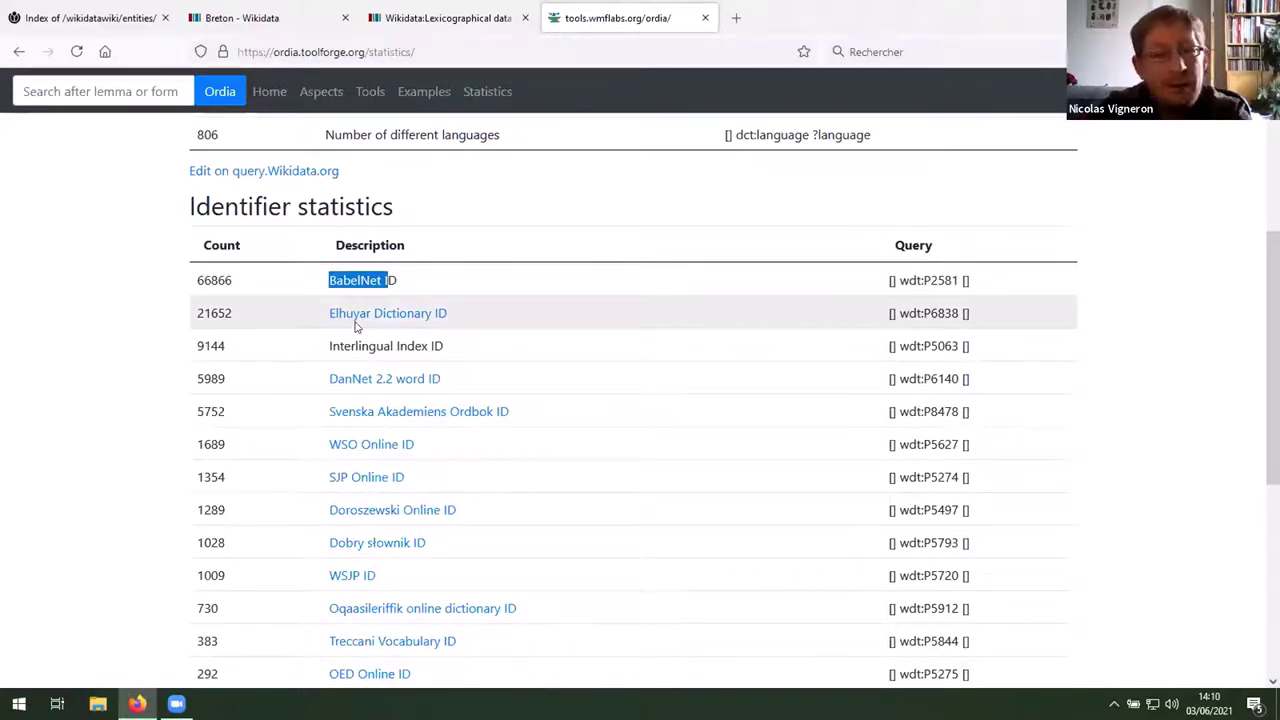
click(133, 330)
Step: Look through the remaining dictionary identifiers down to Bantu Lexical Reconstructions ID and return to the general statistics
scroll(135, 330, down, 1)
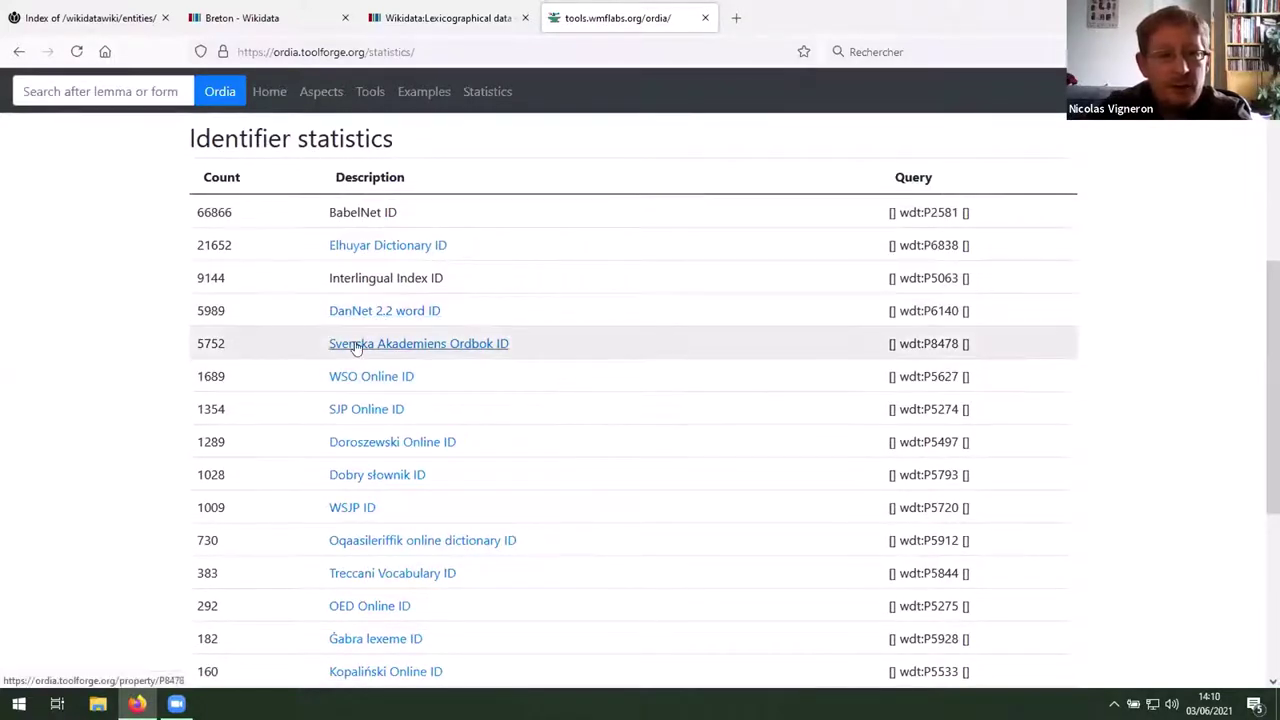
scroll(320, 362, down, 1)
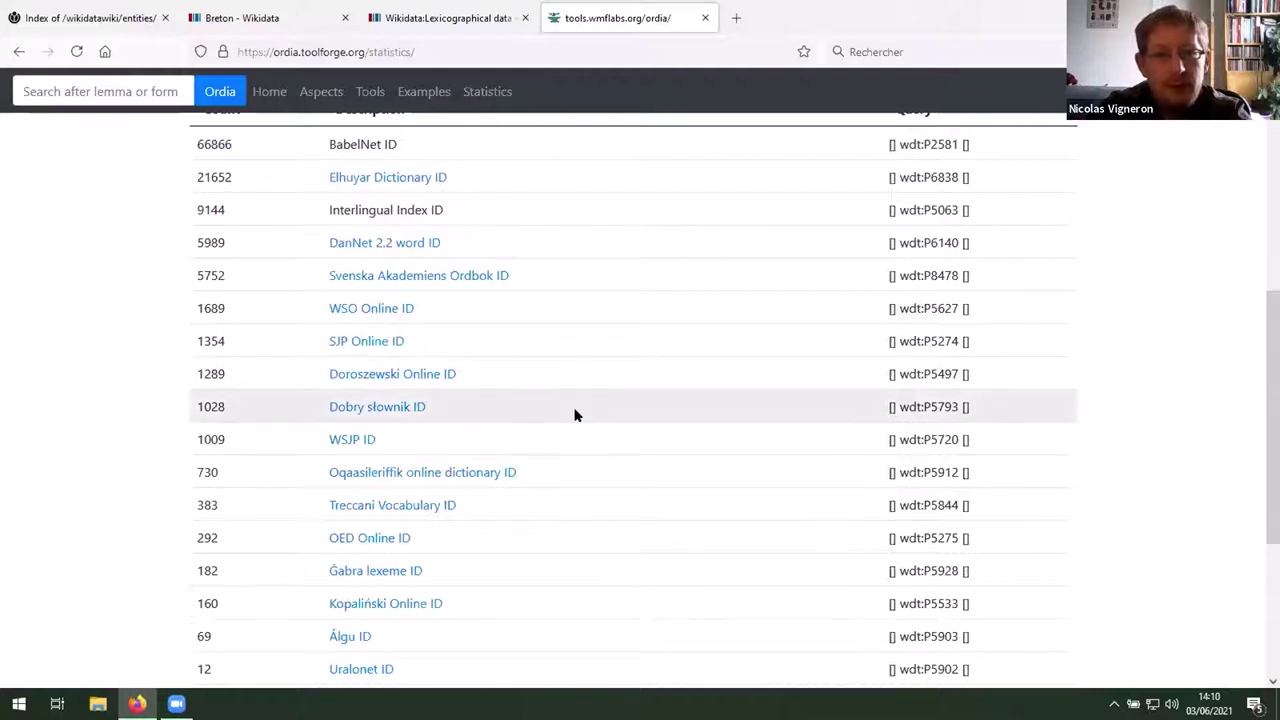
scroll(574, 414, down, 3)
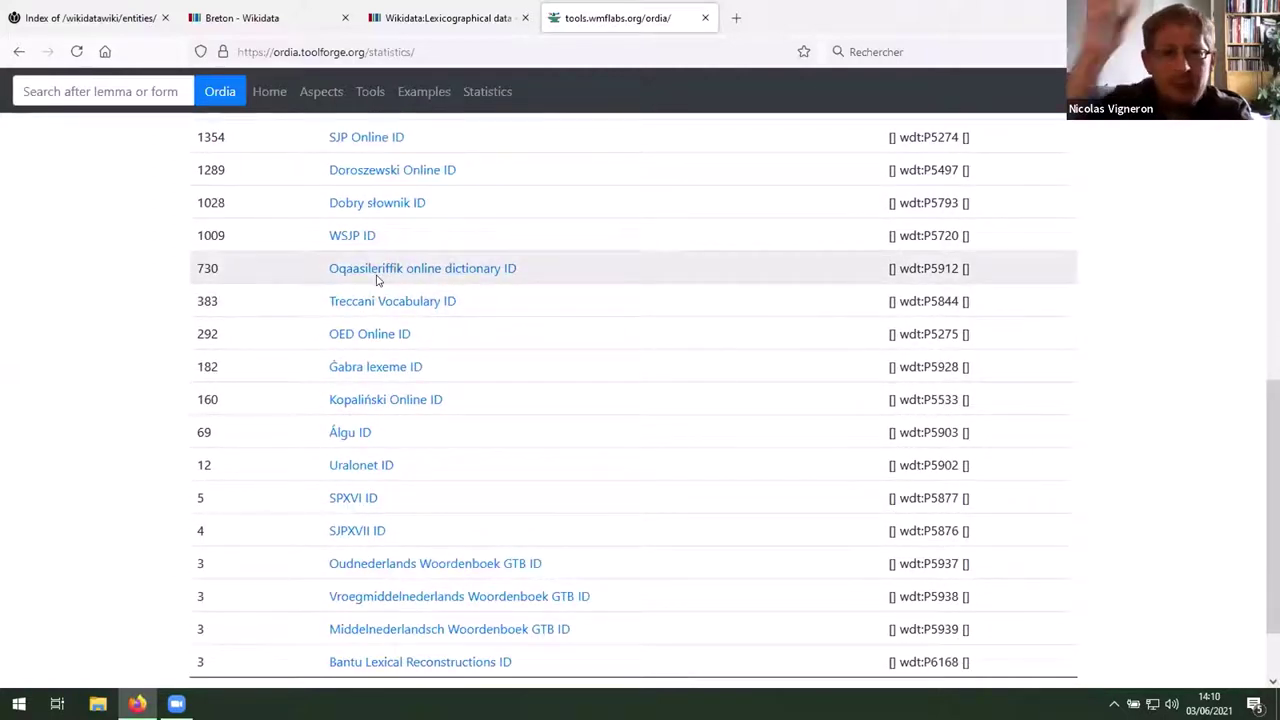
scroll(374, 277, down, 3)
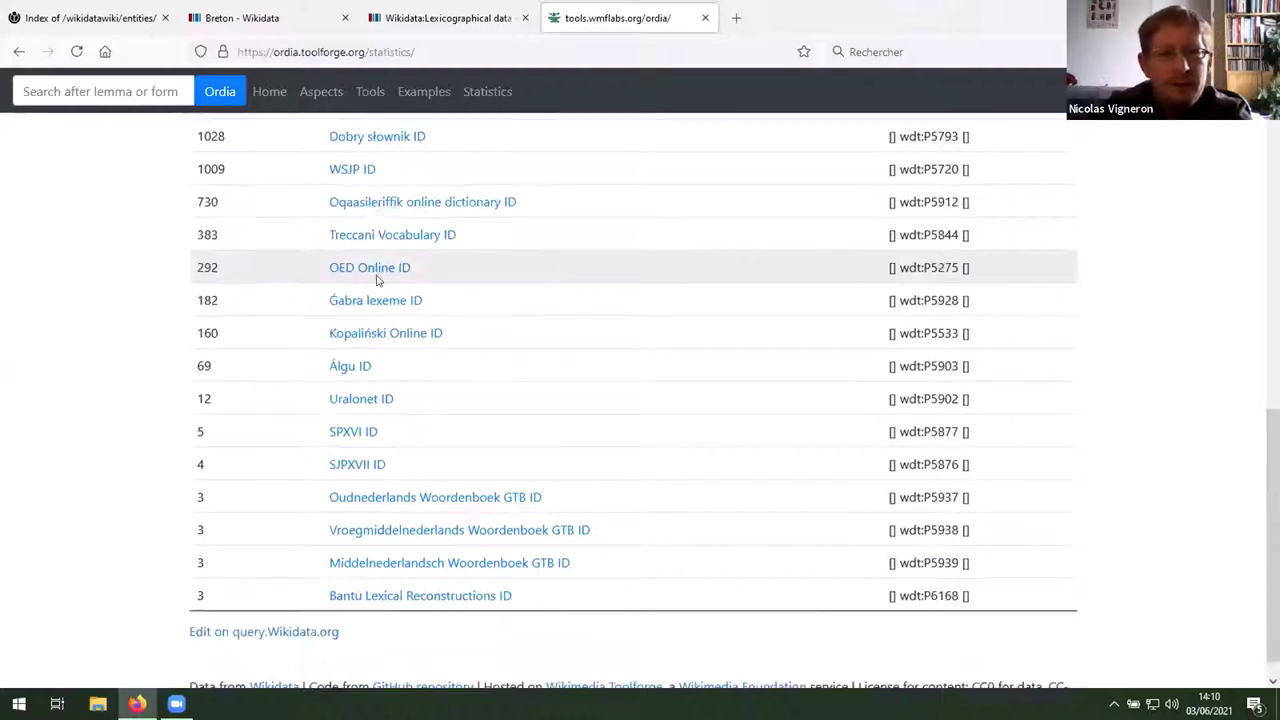
scroll(432, 581, up, 4)
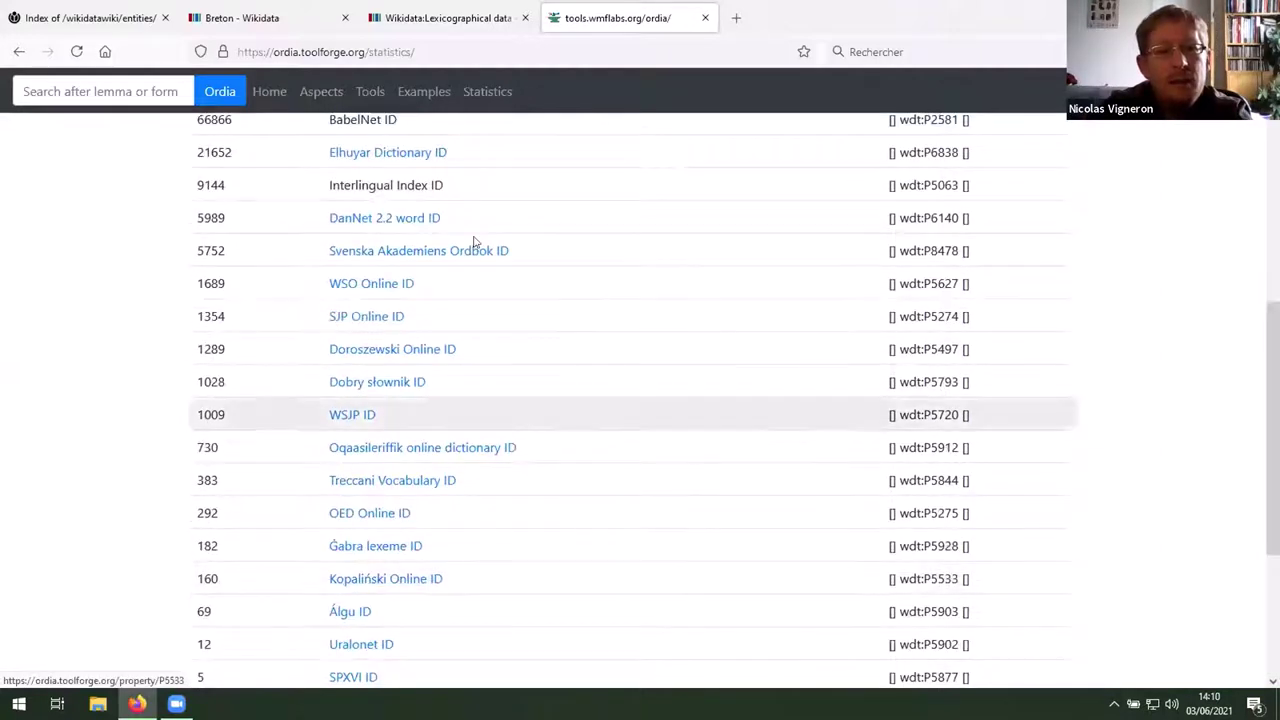
scroll(541, 404, up, 1)
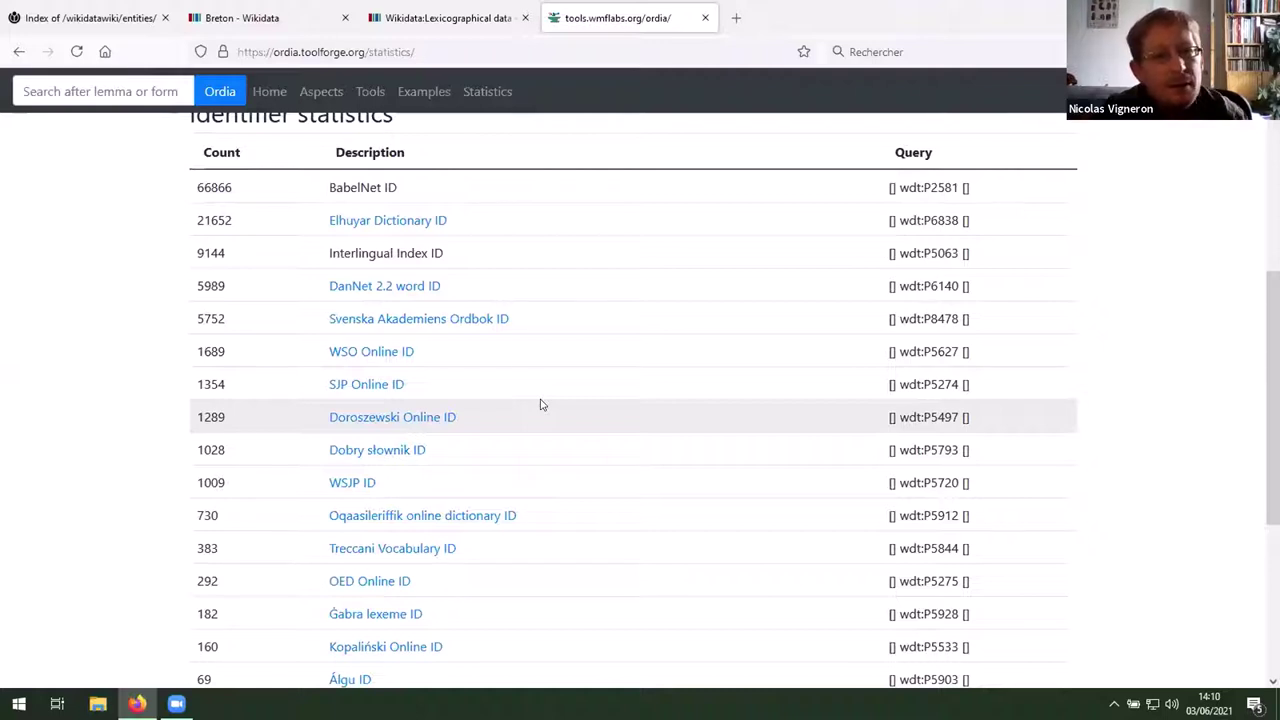
scroll(540, 404, up, 4)
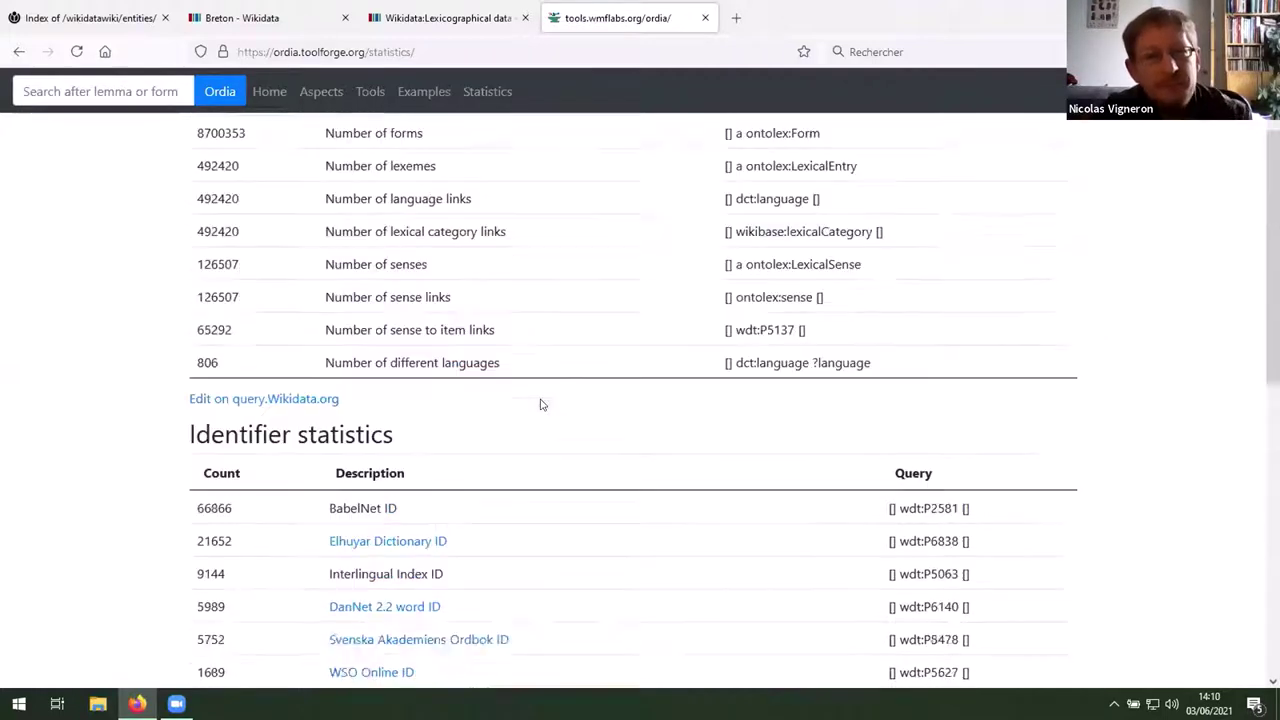
Step: Open Ordia's Languages overview and point out the number of lexemes for Russian
click(320, 91)
click(390, 92)
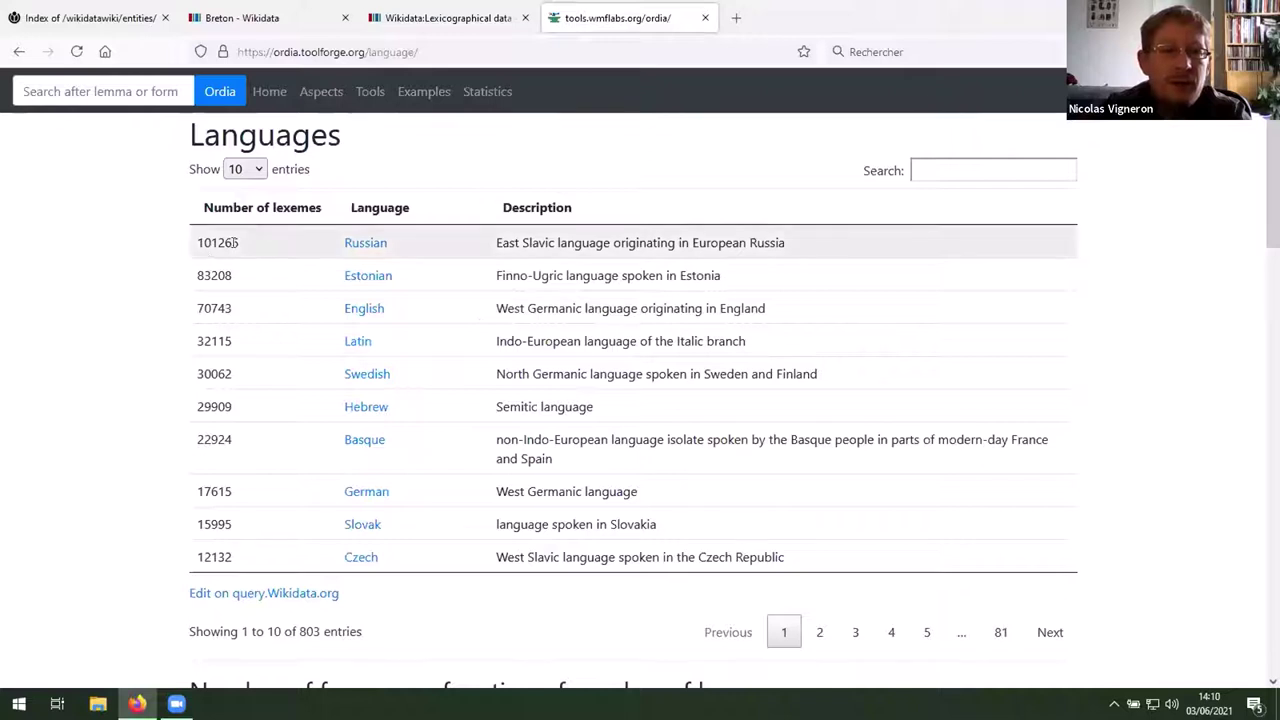
drag(217, 242, 190, 240)
click(95, 241)
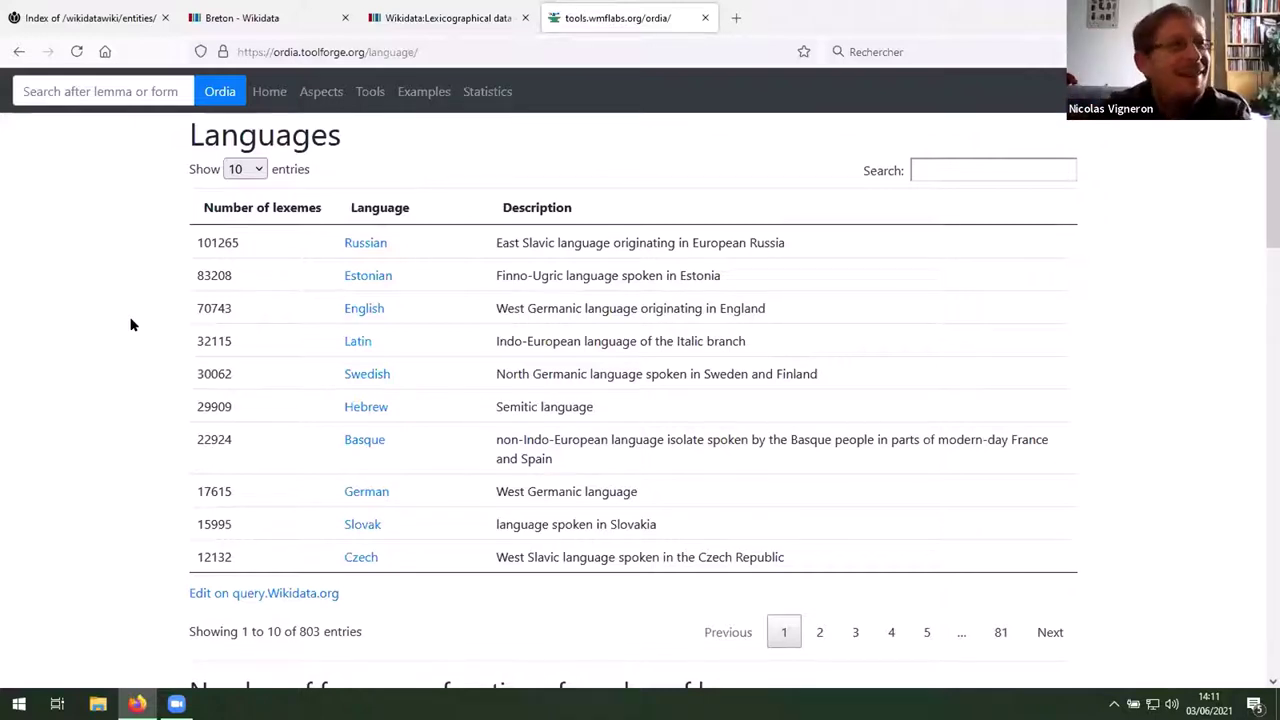
Step: Look through the Languages page's charts of forms and senses against number of lexemes and return to the language table
scroll(143, 311, down, 1)
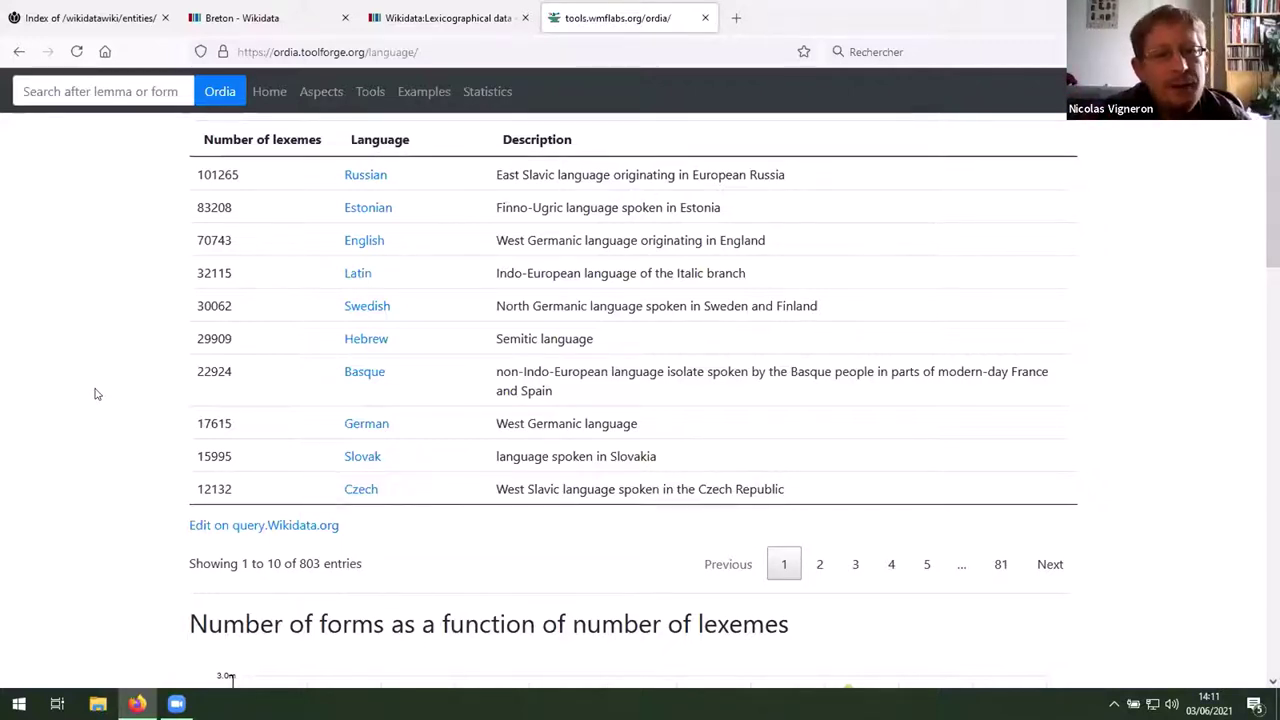
scroll(108, 362, down, 4)
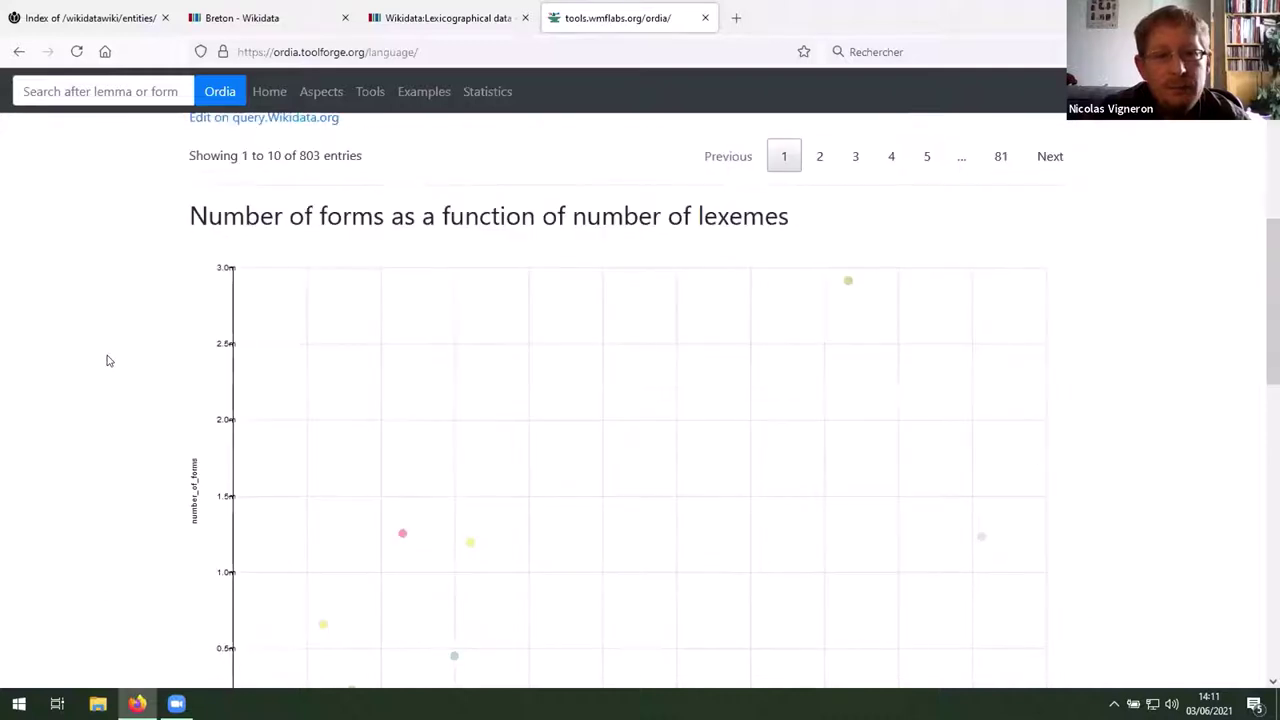
scroll(108, 361, down, 2)
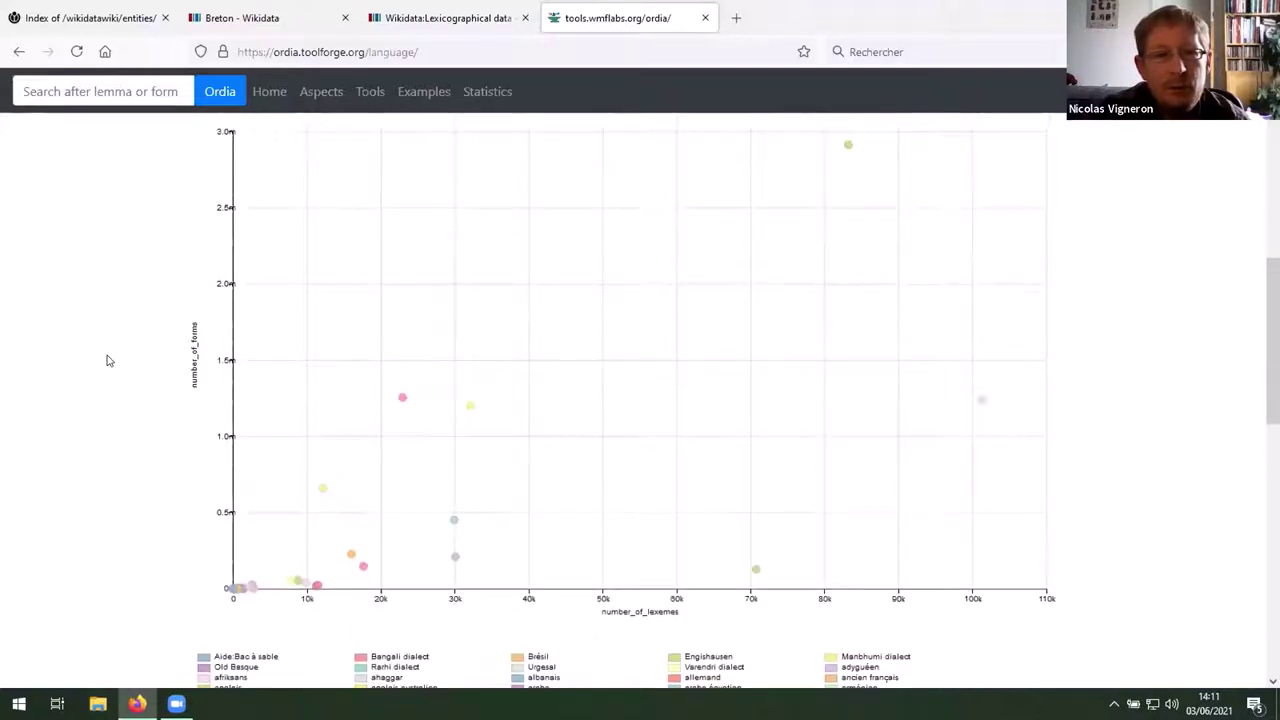
scroll(108, 361, up, 2)
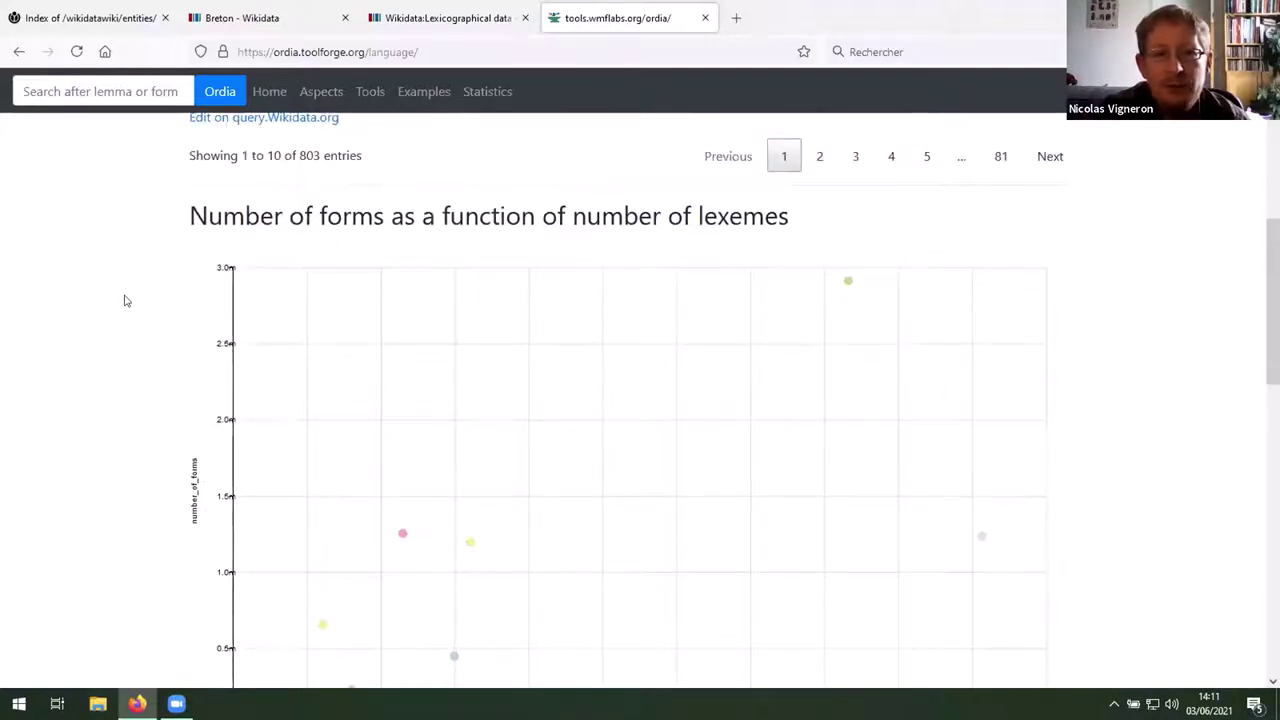
scroll(125, 300, down, 1)
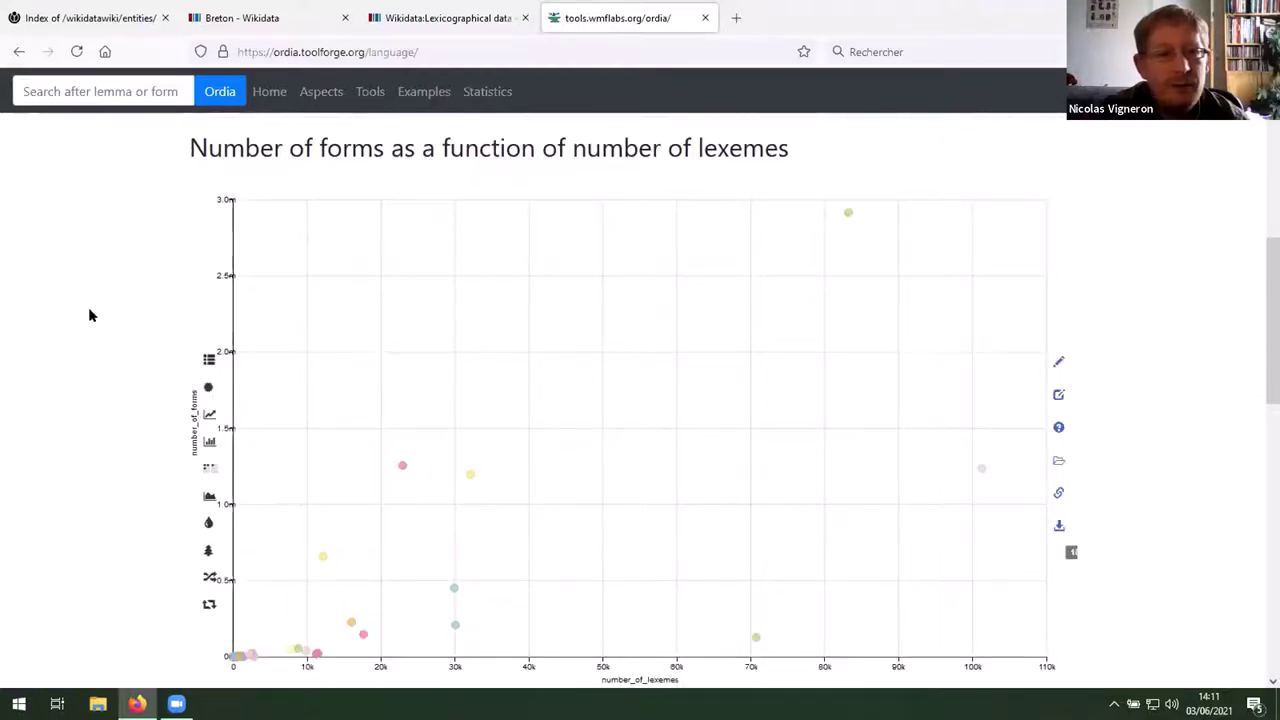
scroll(87, 315, down, 1)
scroll(87, 315, down, 1)
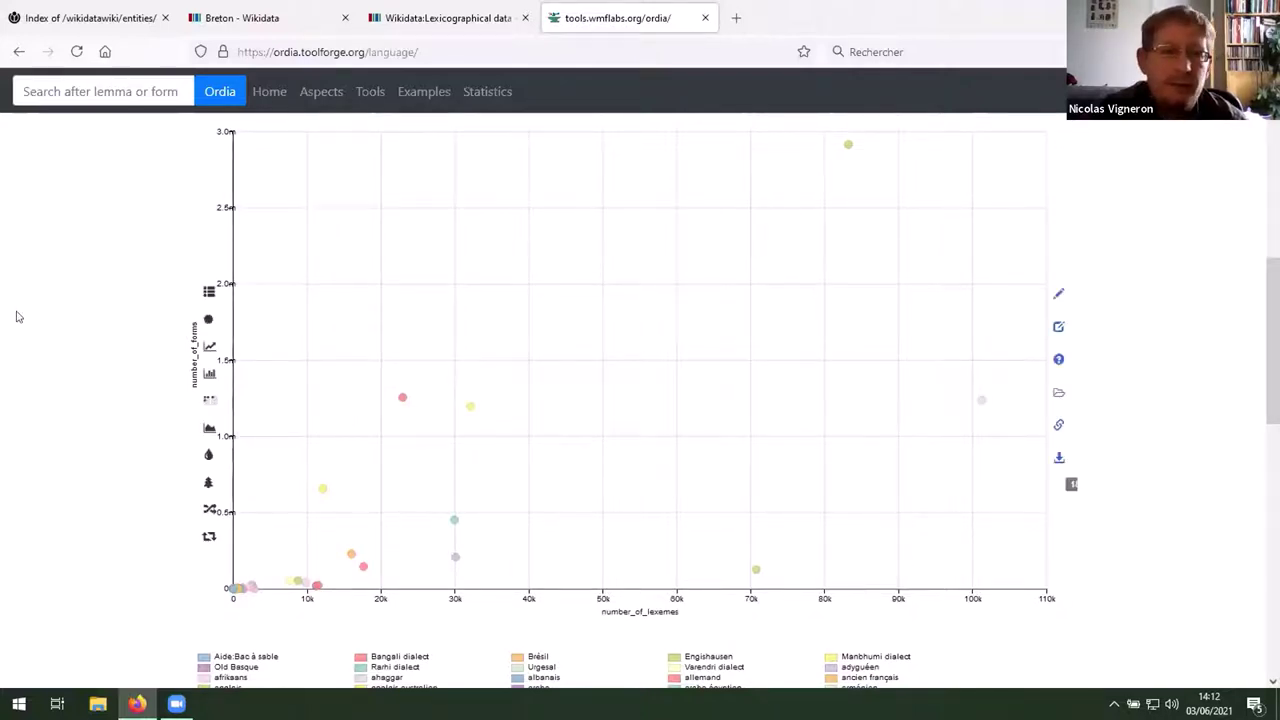
scroll(94, 320, down, 3)
scroll(94, 320, down, 4)
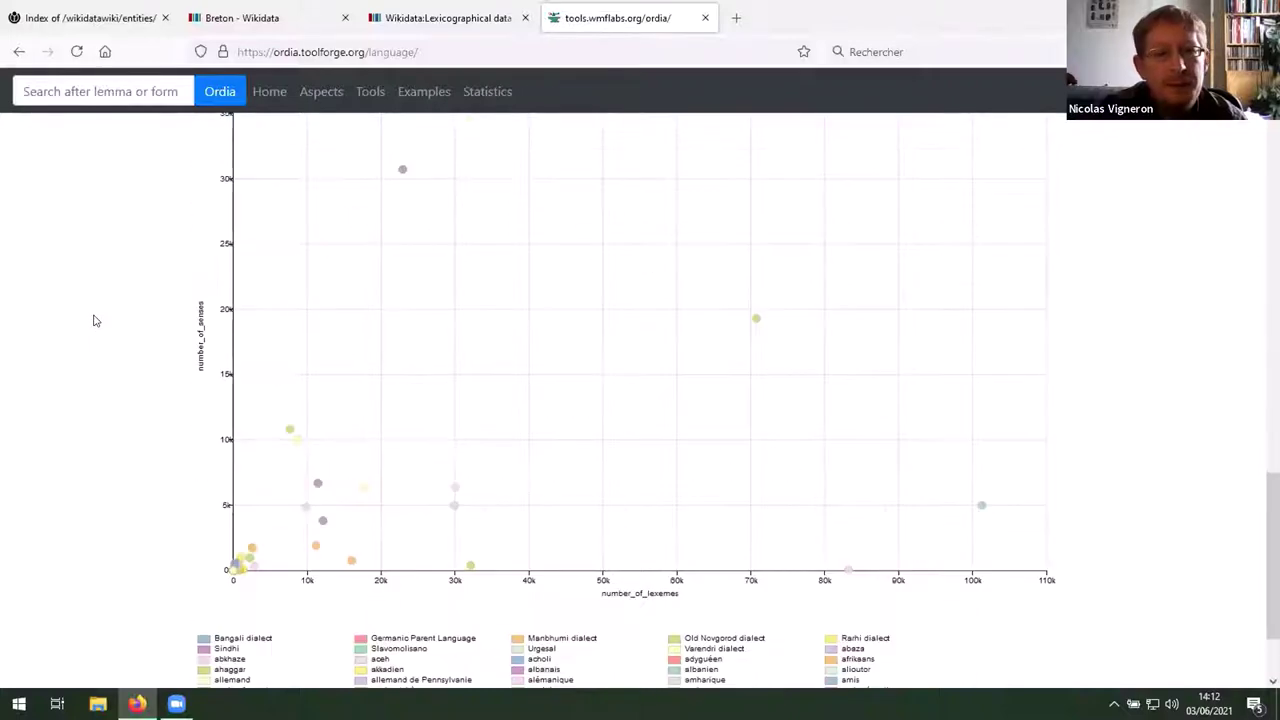
scroll(94, 320, up, 8)
scroll(94, 320, up, 5)
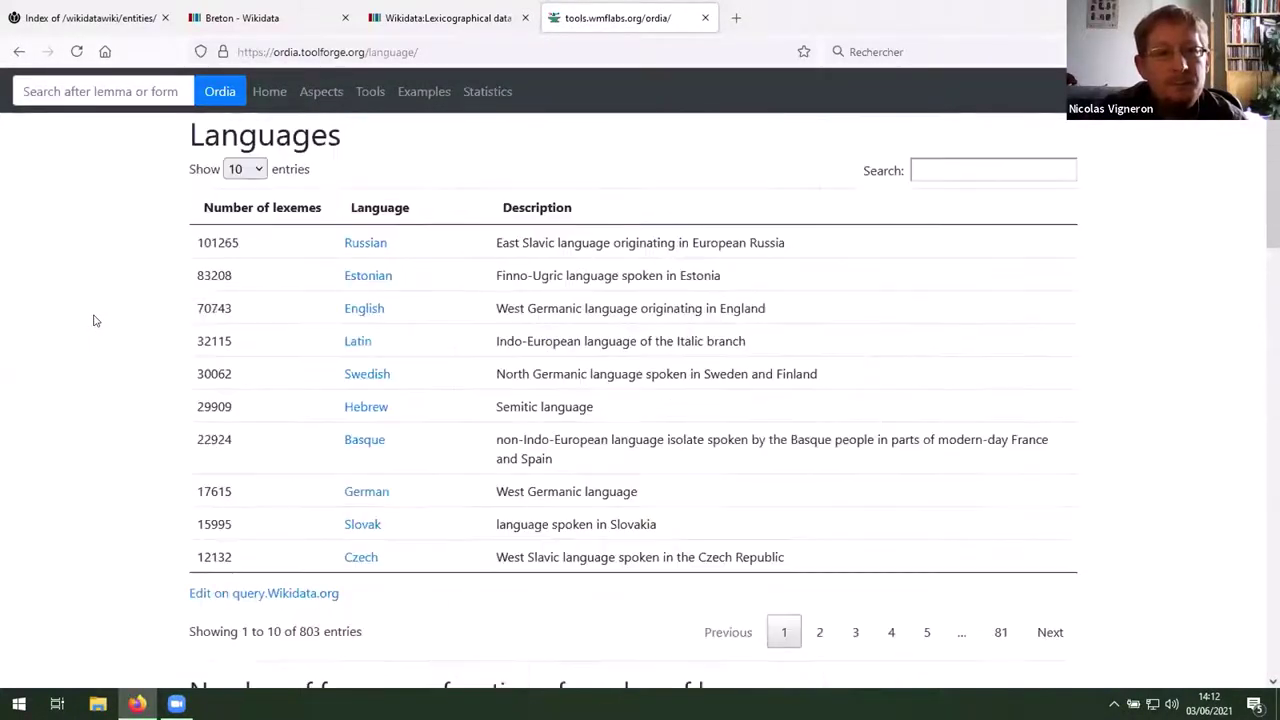
Step: Open Ordia's Text-to-lexemes tool, enter "J'aime mon chien." and replace it with "I like my dog."
click(266, 98)
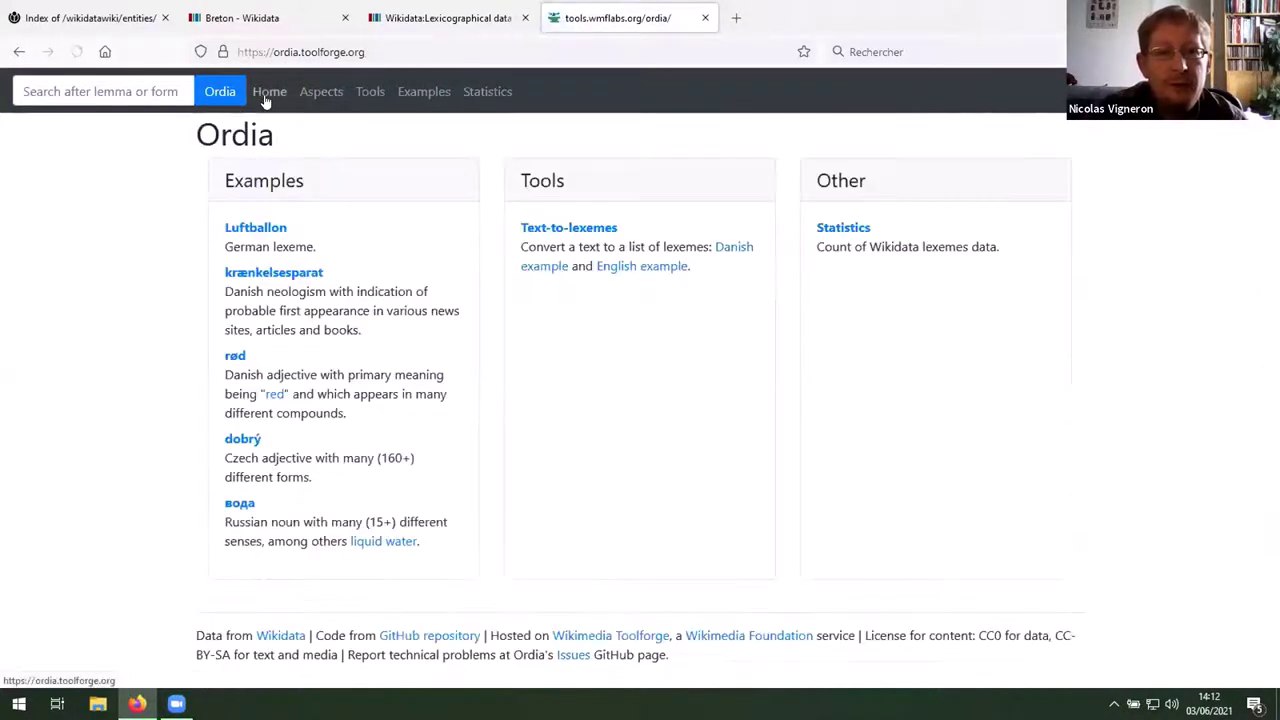
click(549, 227)
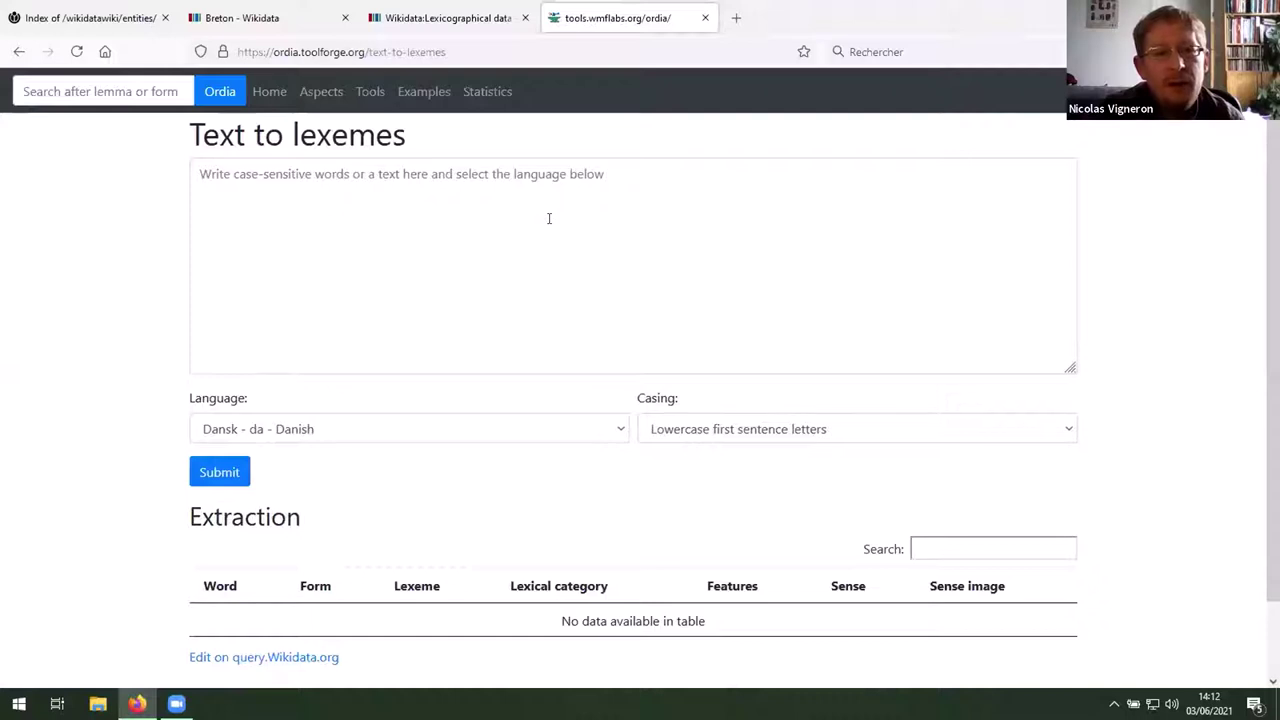
click(549, 218)
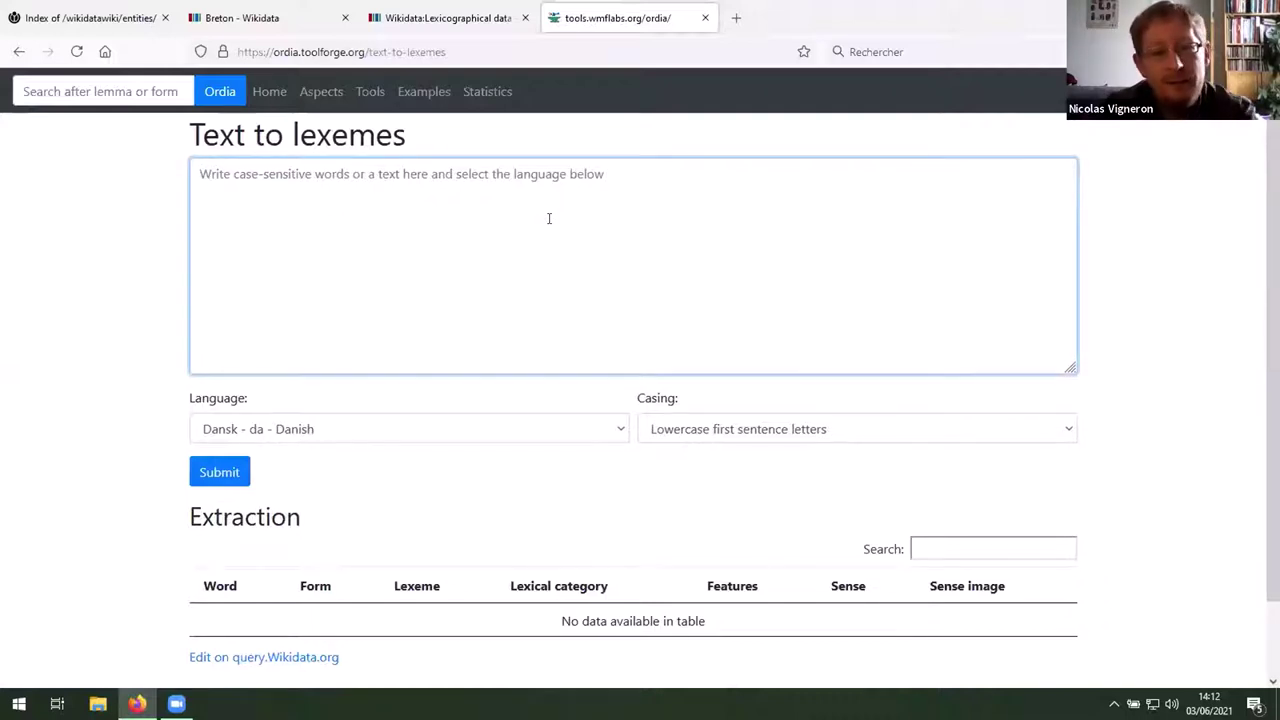
text(J'aime mon)
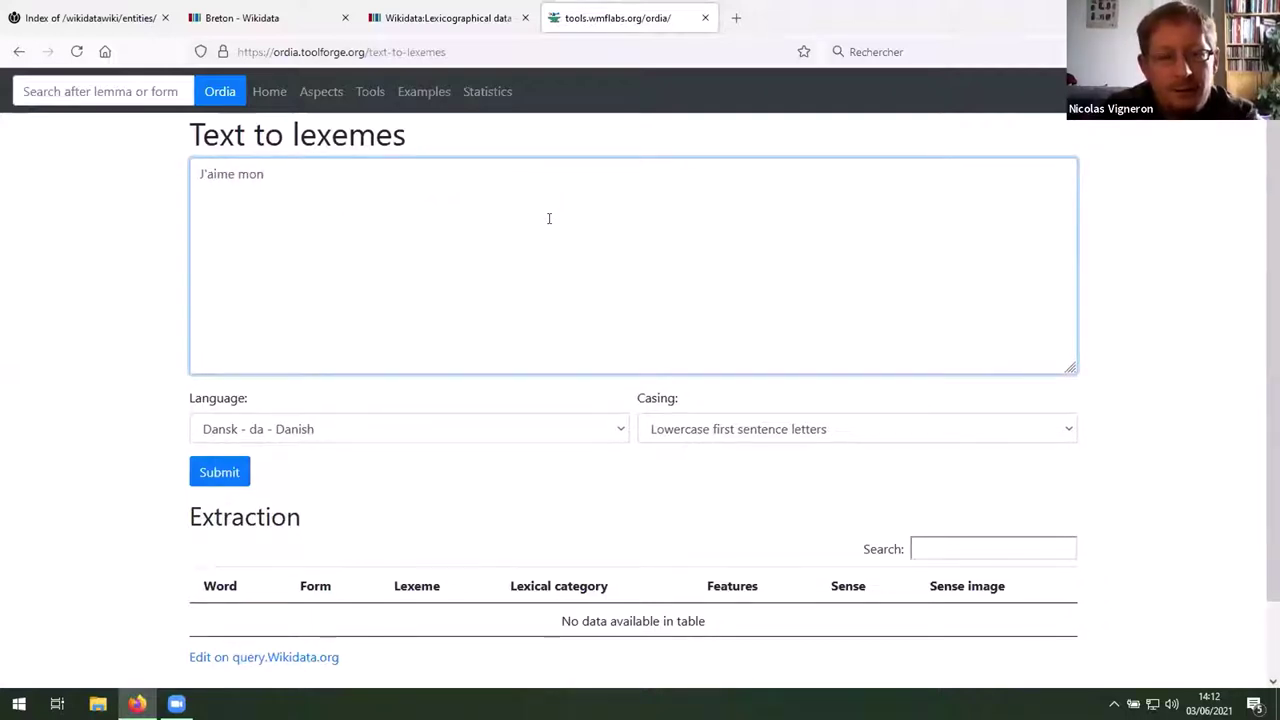
text( chien.)
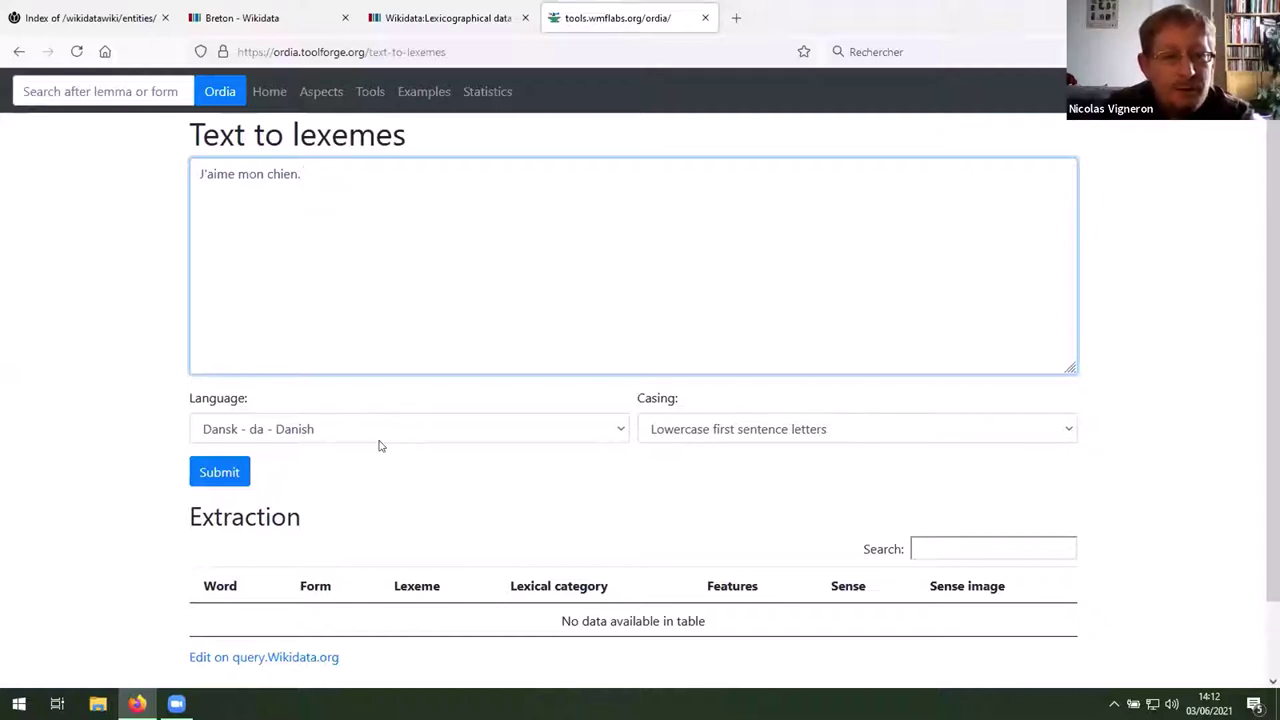
key(ctrl+a)
text(I like my dog.)
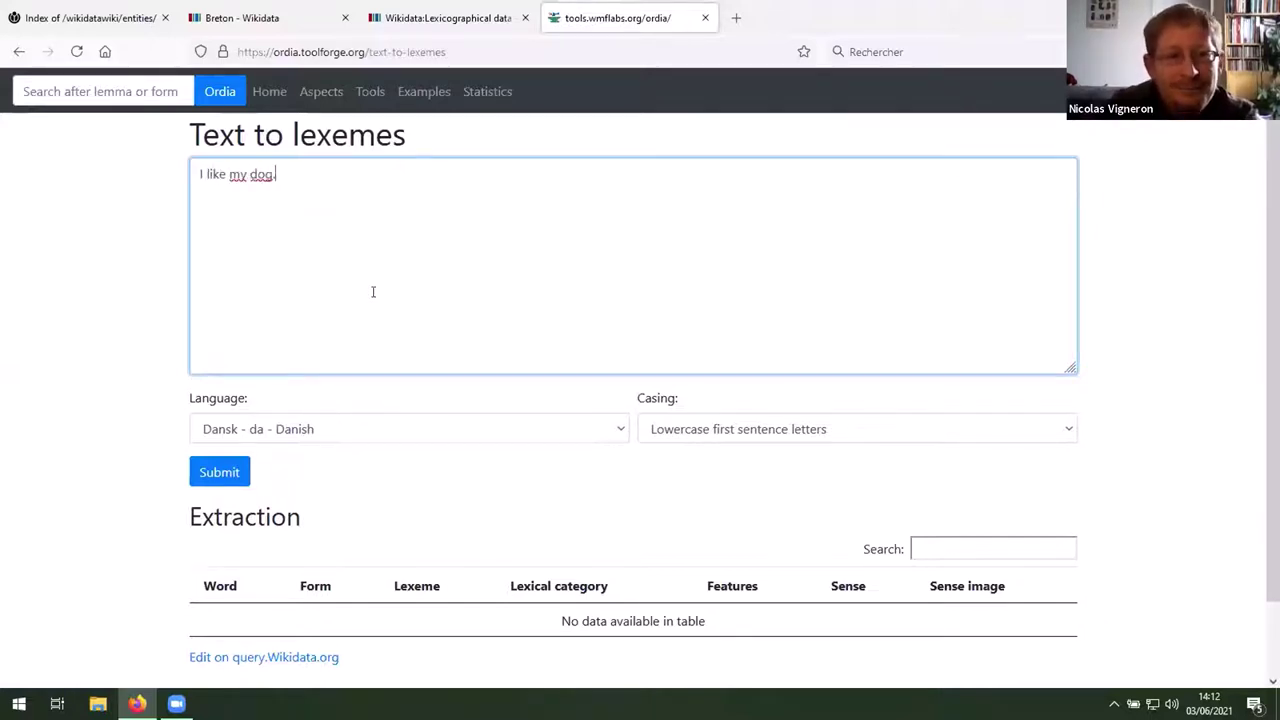
Step: Set the text's language to English and submit it for lexeme extraction
click(337, 442)
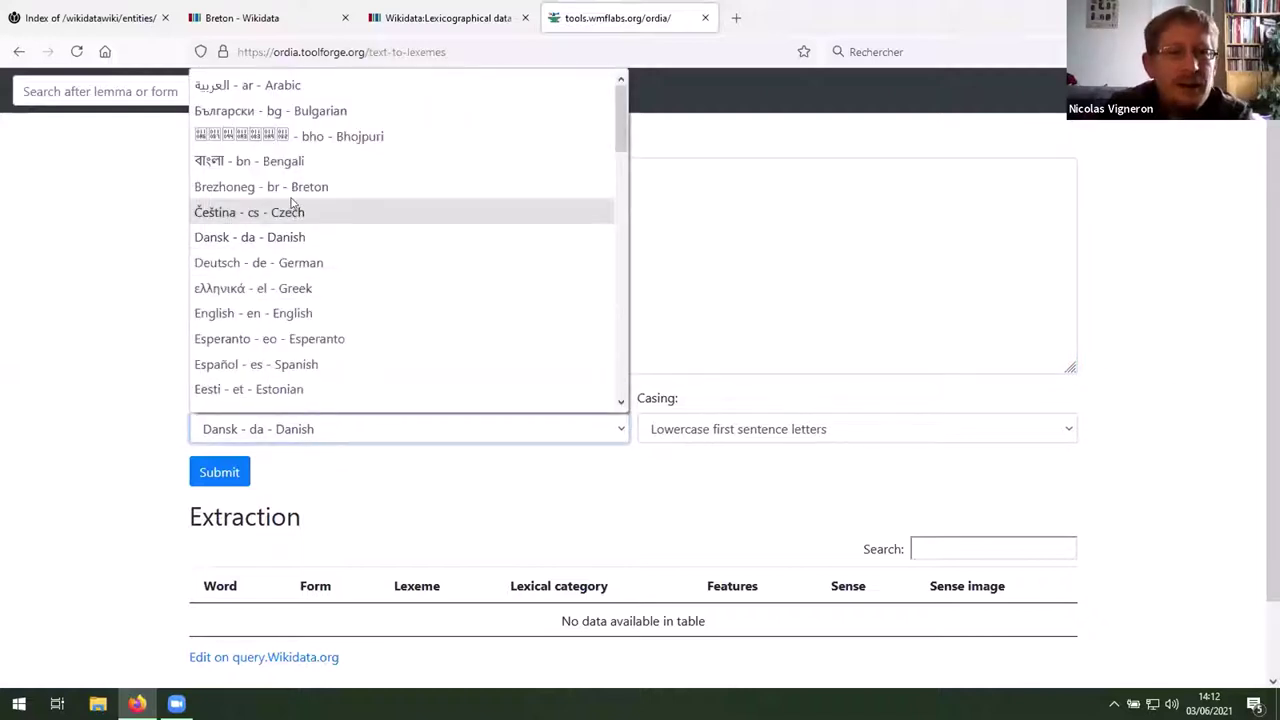
text(en)
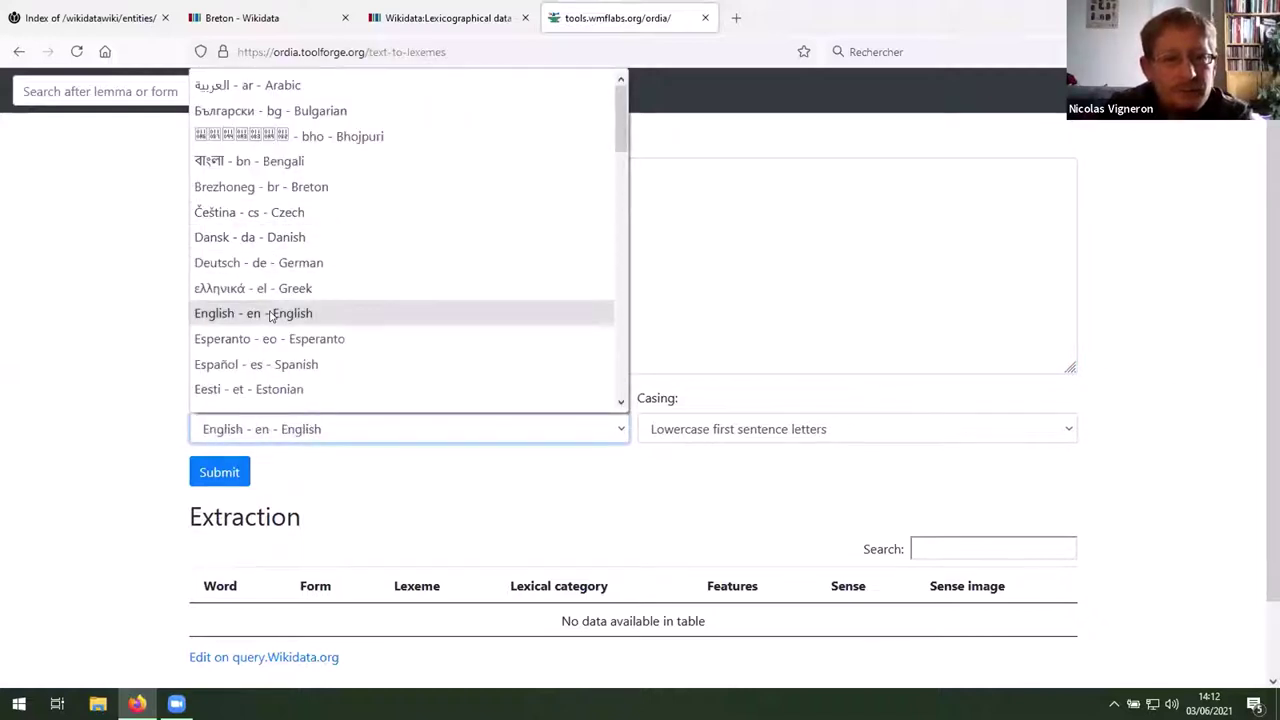
click(280, 313)
click(214, 472)
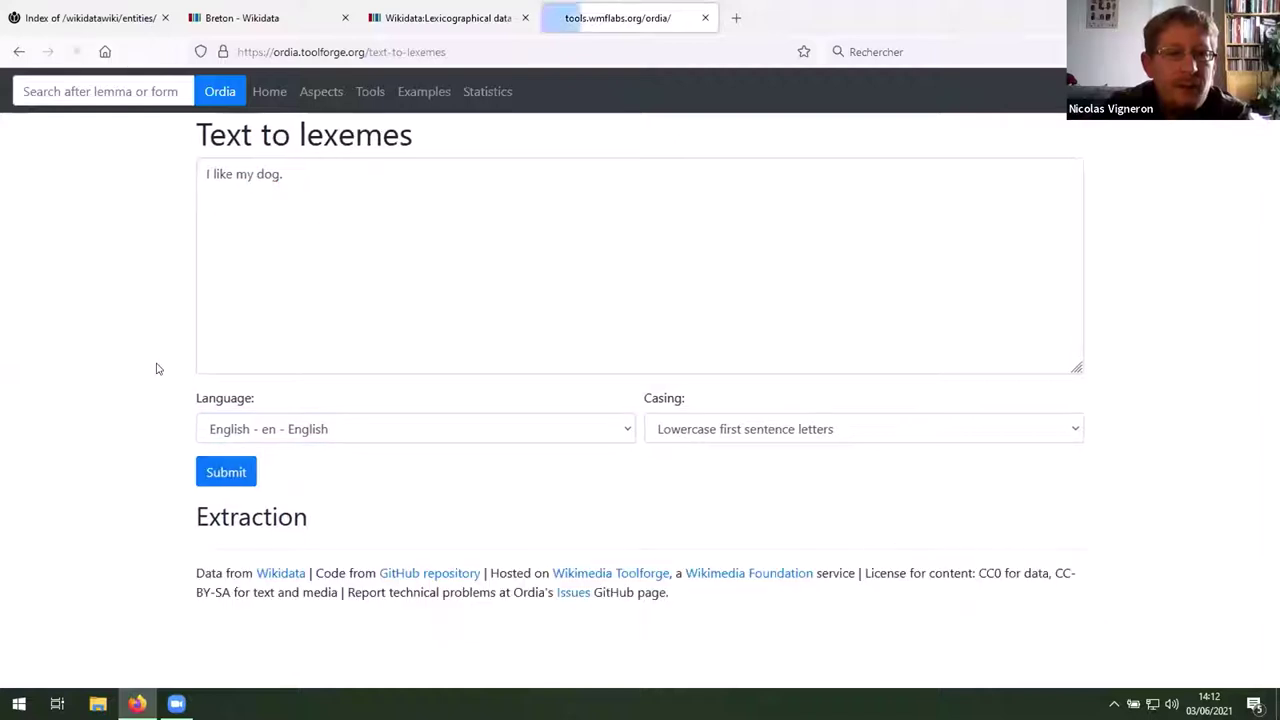
Step: Examine the extraction table's forms, lexical categories, features and senses for each word and compare them with the entered sentence
scroll(179, 368, down, 3)
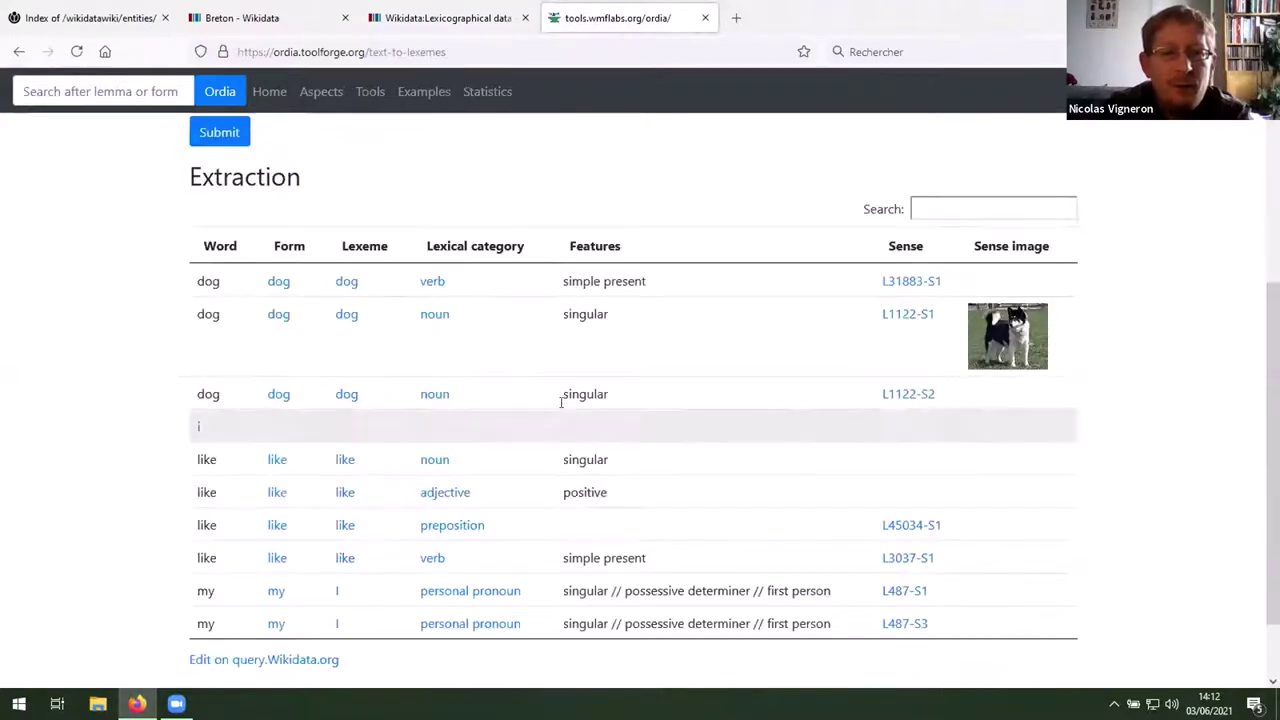
scroll(424, 445, up, 2)
scroll(391, 211, up, 2)
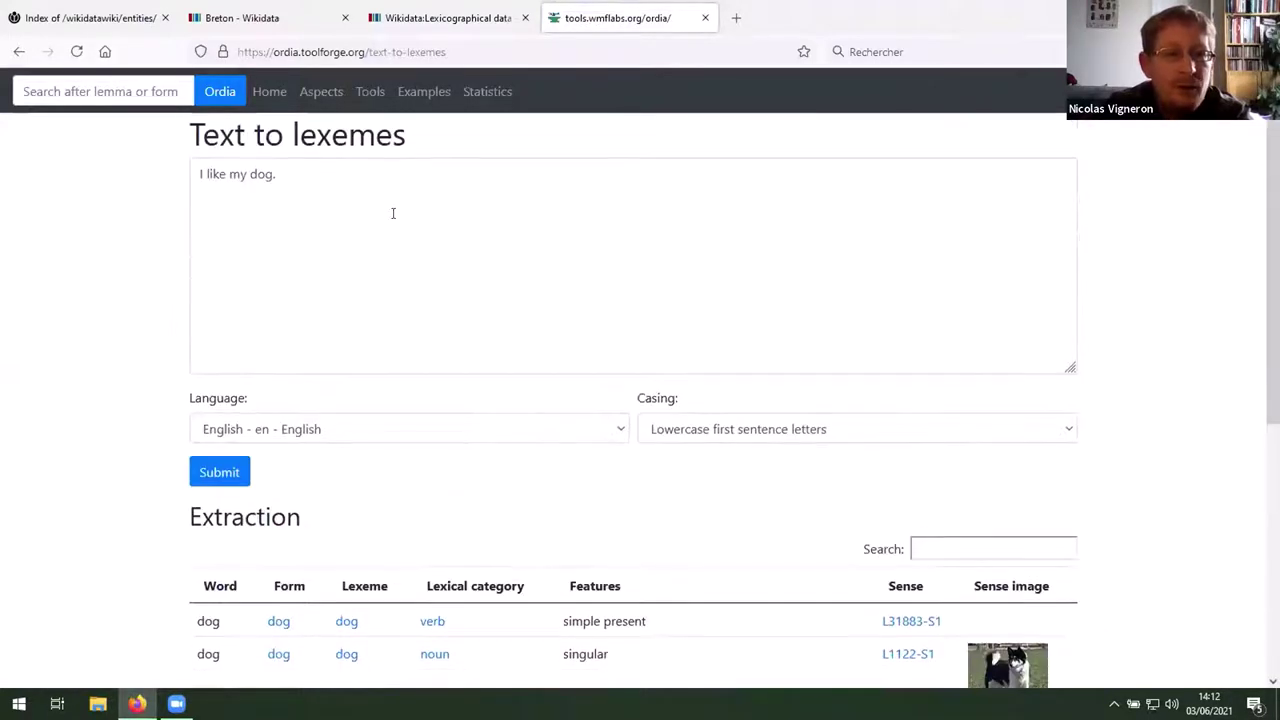
scroll(165, 303, down, 4)
scroll(165, 303, down, 3)
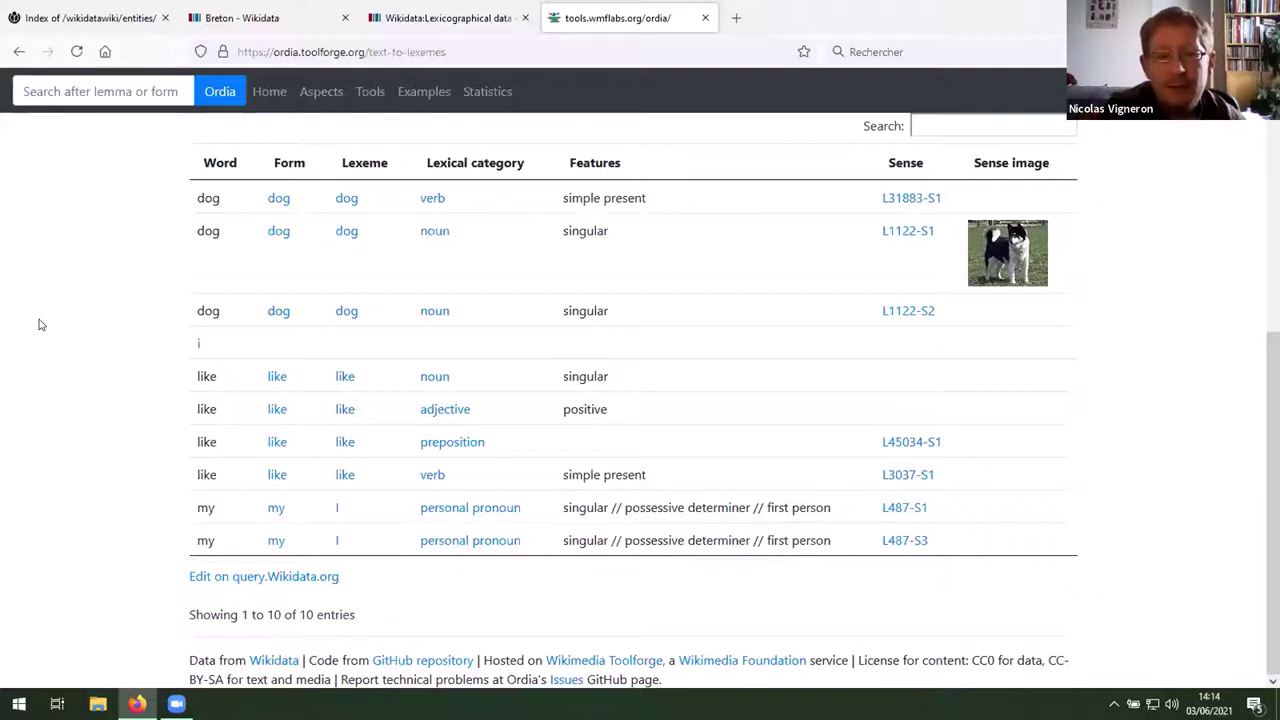
scroll(69, 322, up, 1)
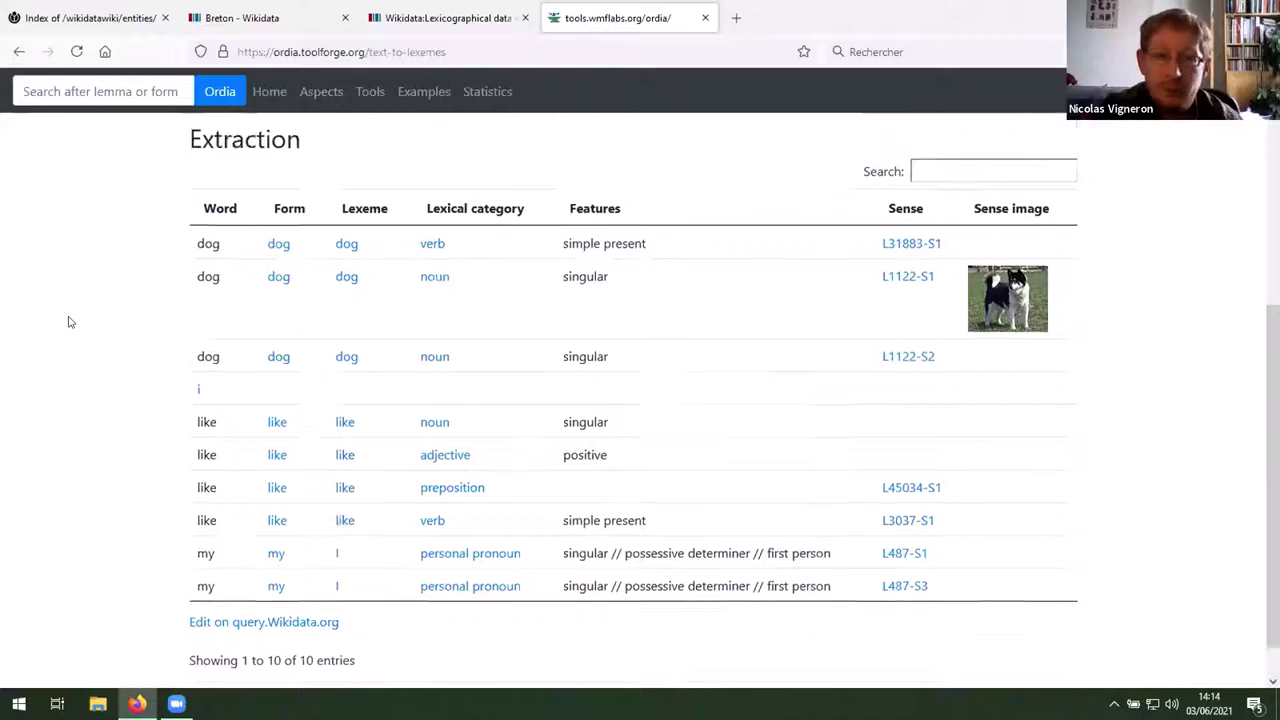
scroll(69, 322, up, 4)
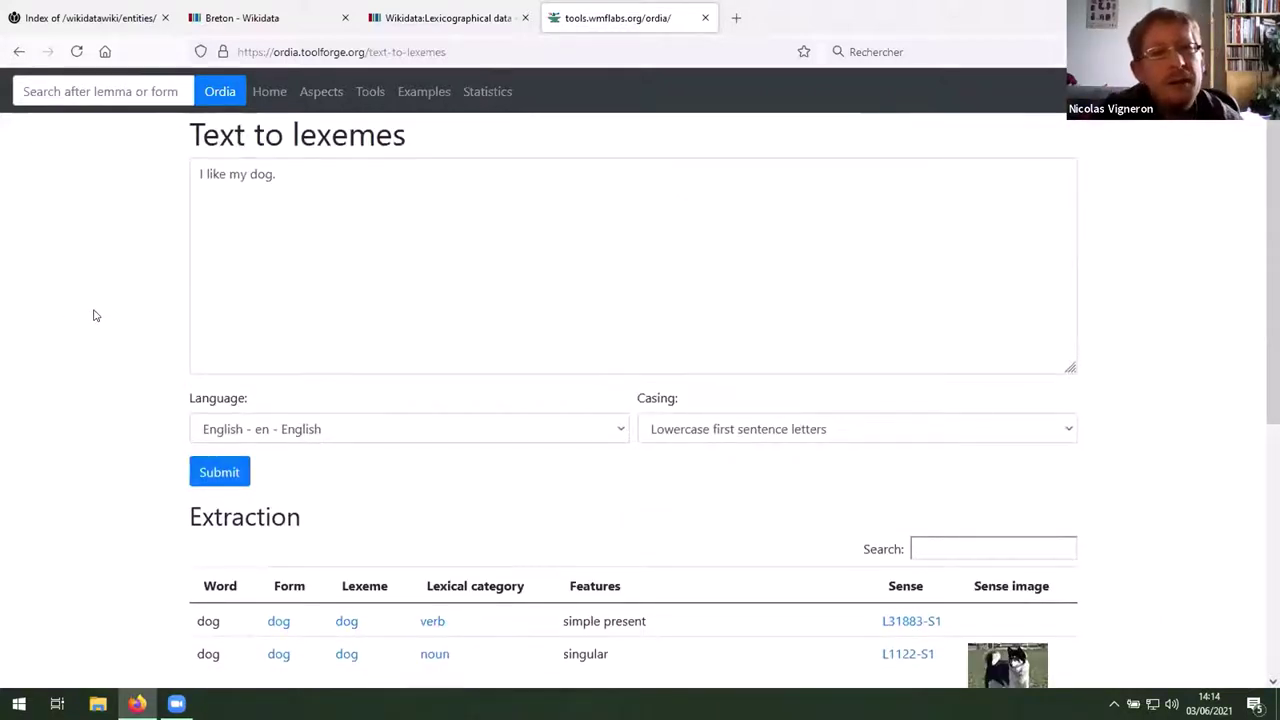
Step: Open Ordia's Text to languages tool and submit the sentence "I like my dog" for language extraction
click(370, 89)
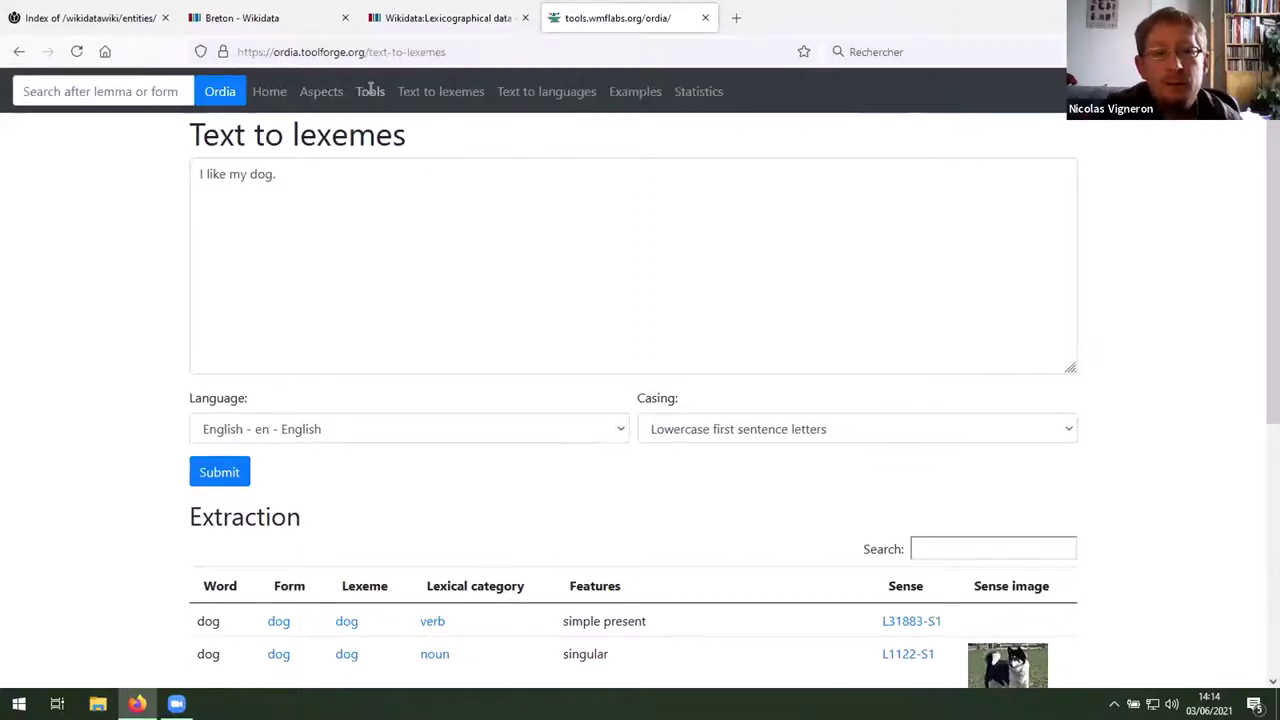
click(546, 92)
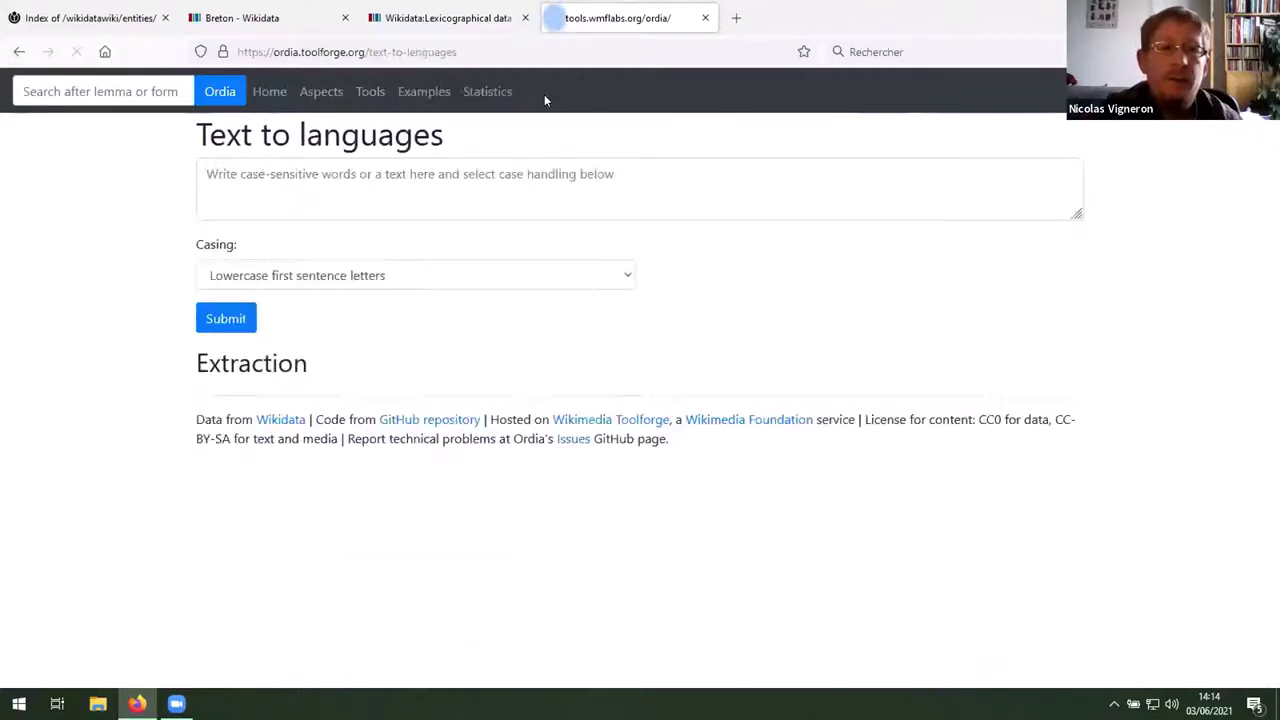
click(360, 172)
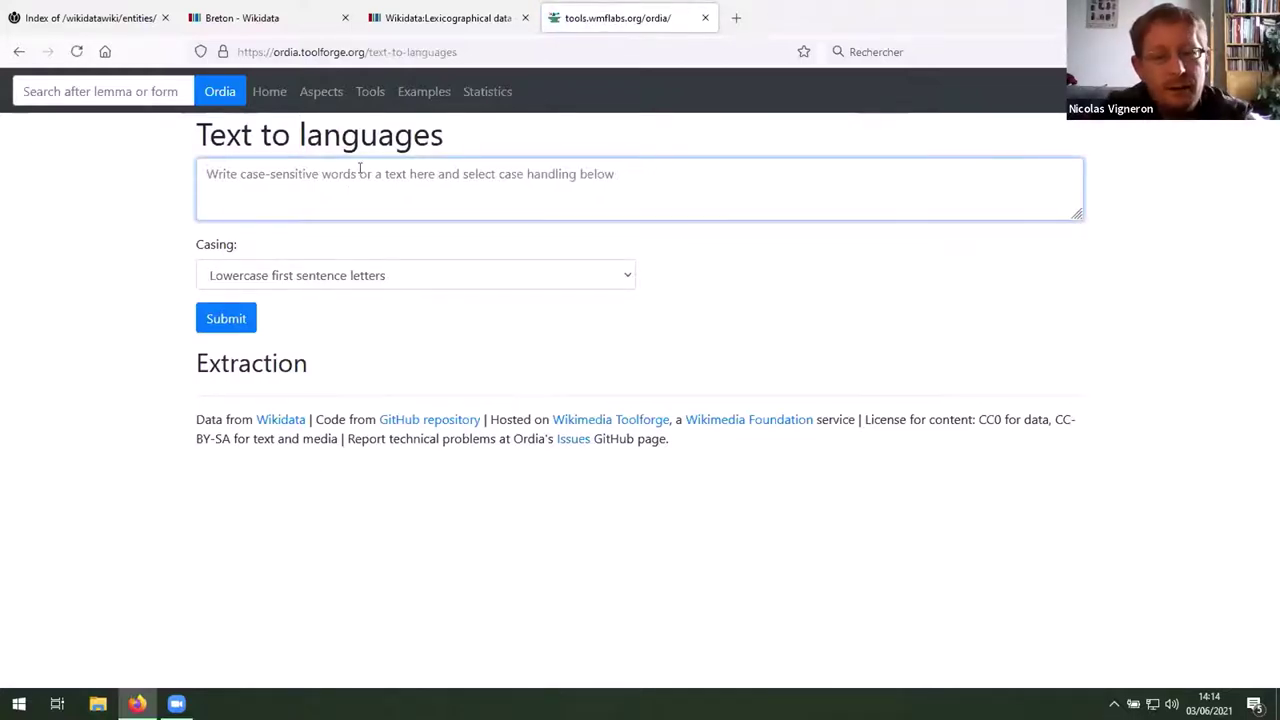
text(I)
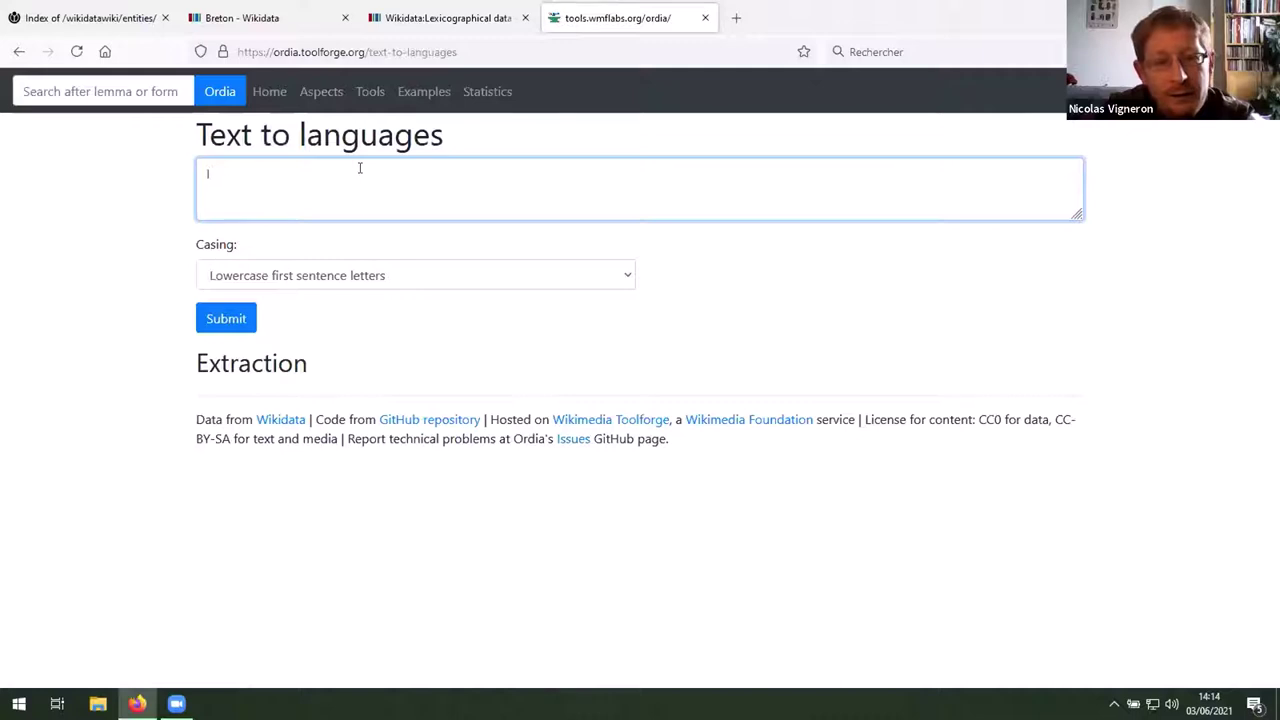
text( like my dog)
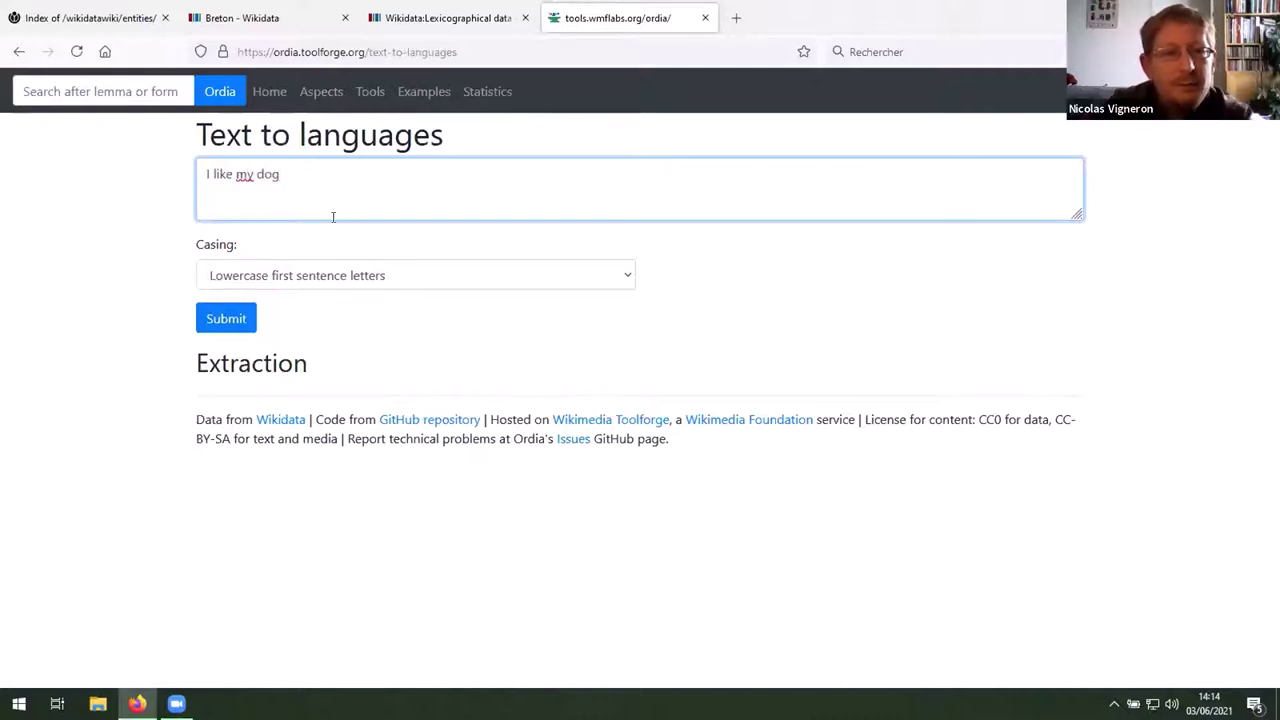
click(226, 318)
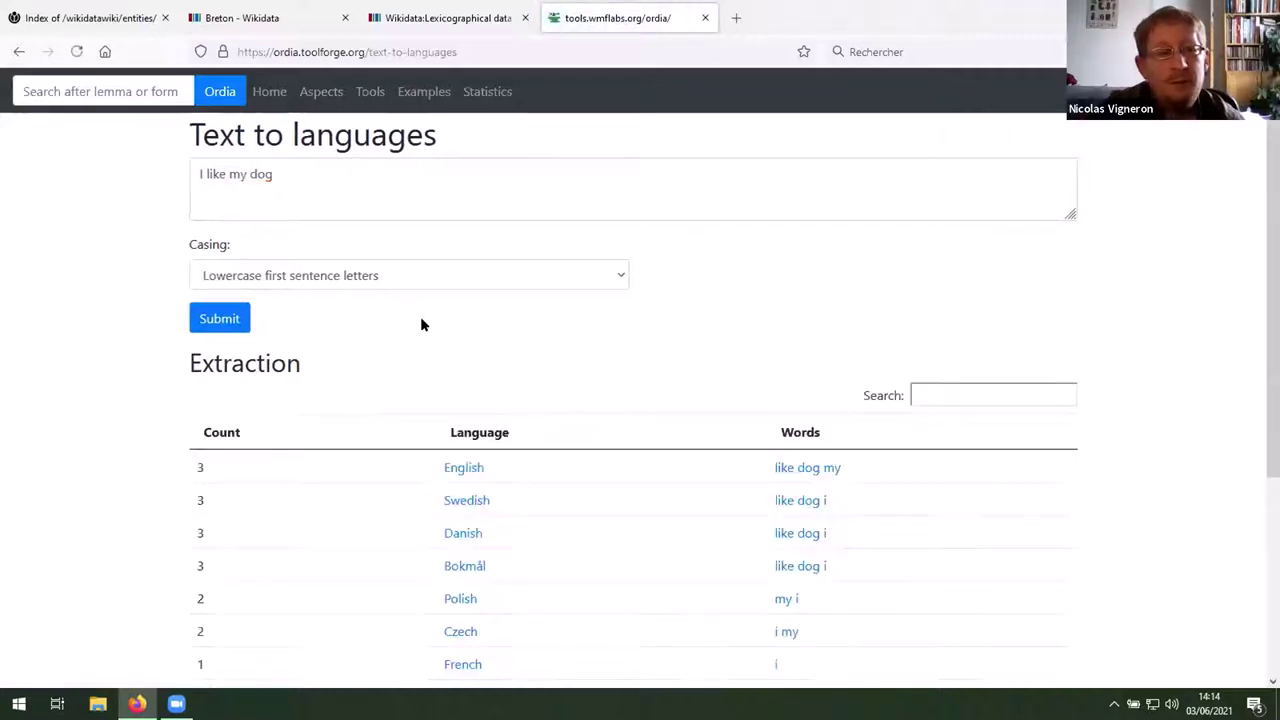
Step: Review the extraction table of candidate languages, their word counts and the matched words
scroll(106, 295, down, 2)
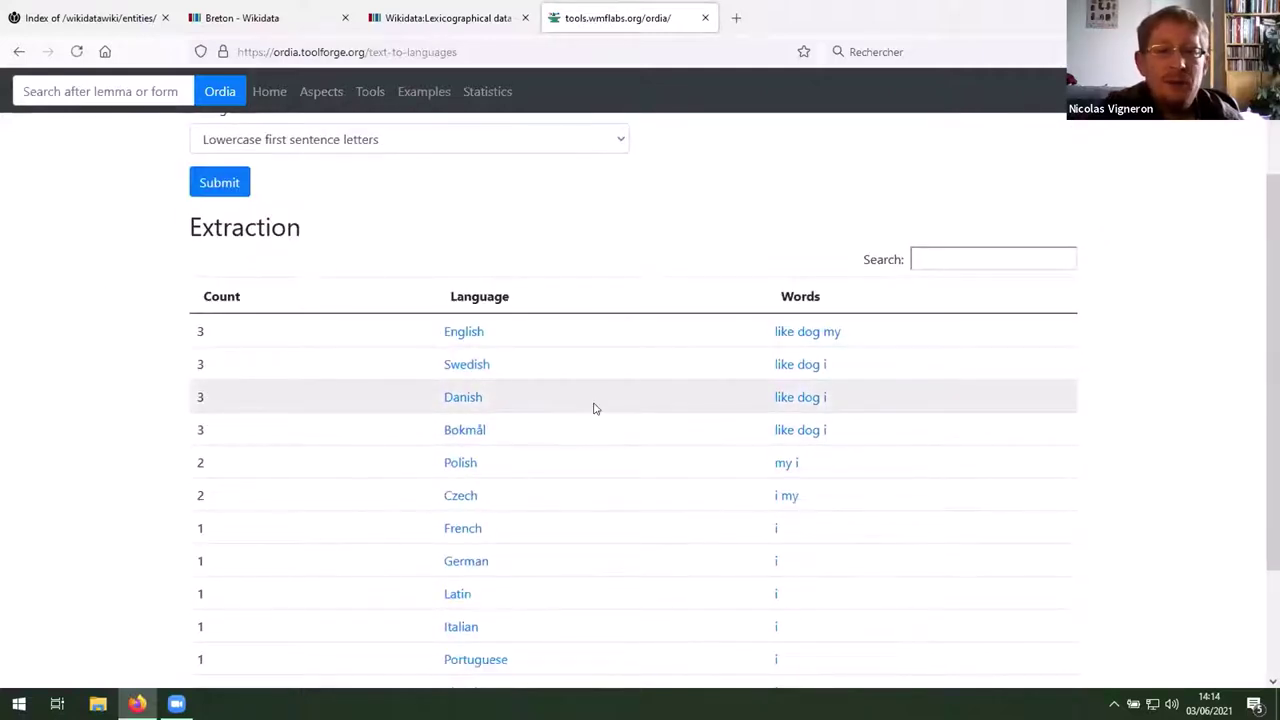
scroll(275, 340, up, 2)
scroll(200, 429, down, 2)
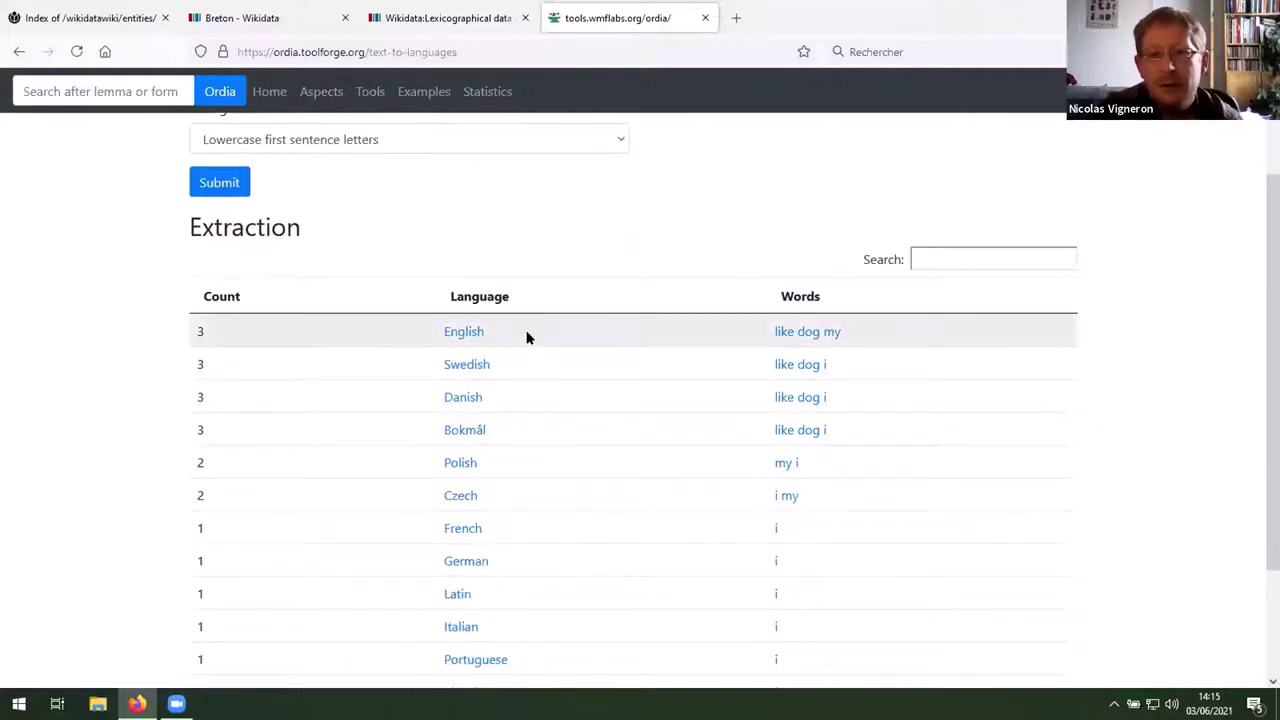
scroll(588, 337, down, 1)
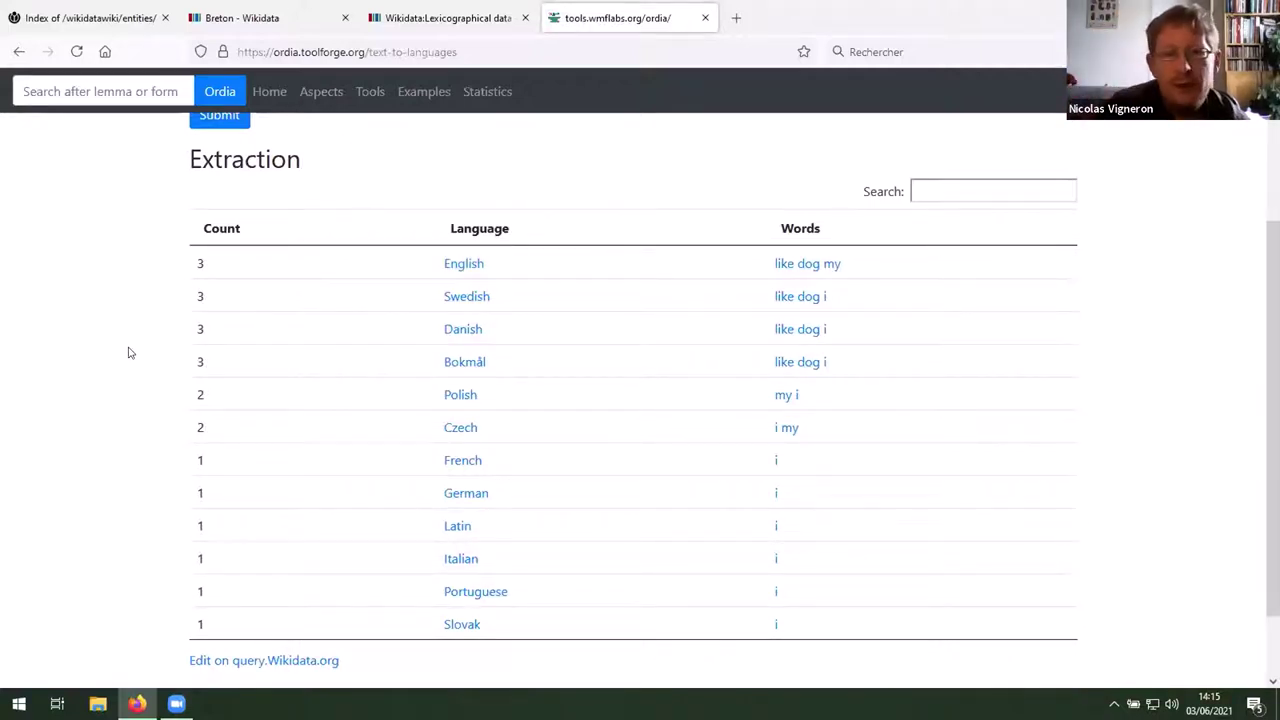
scroll(128, 352, up, 2)
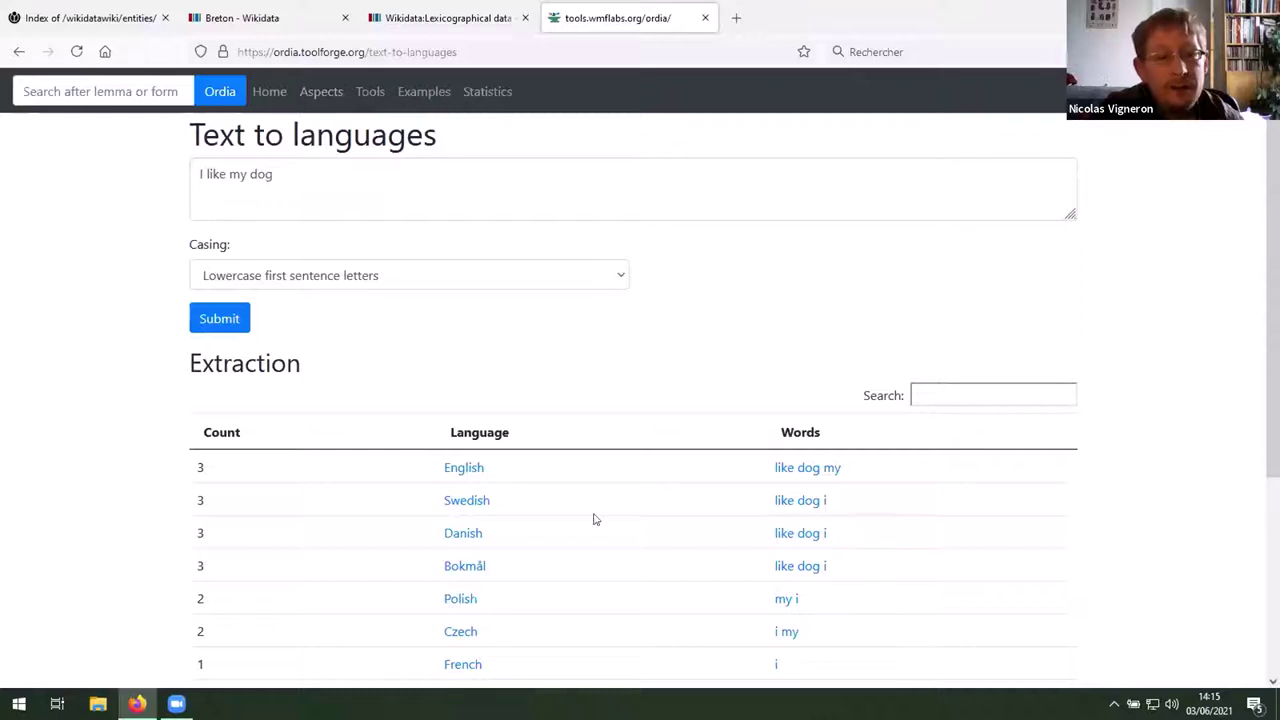
Step: Open Ordia's Lexical categories overview and display the list of available aspects again
click(324, 92)
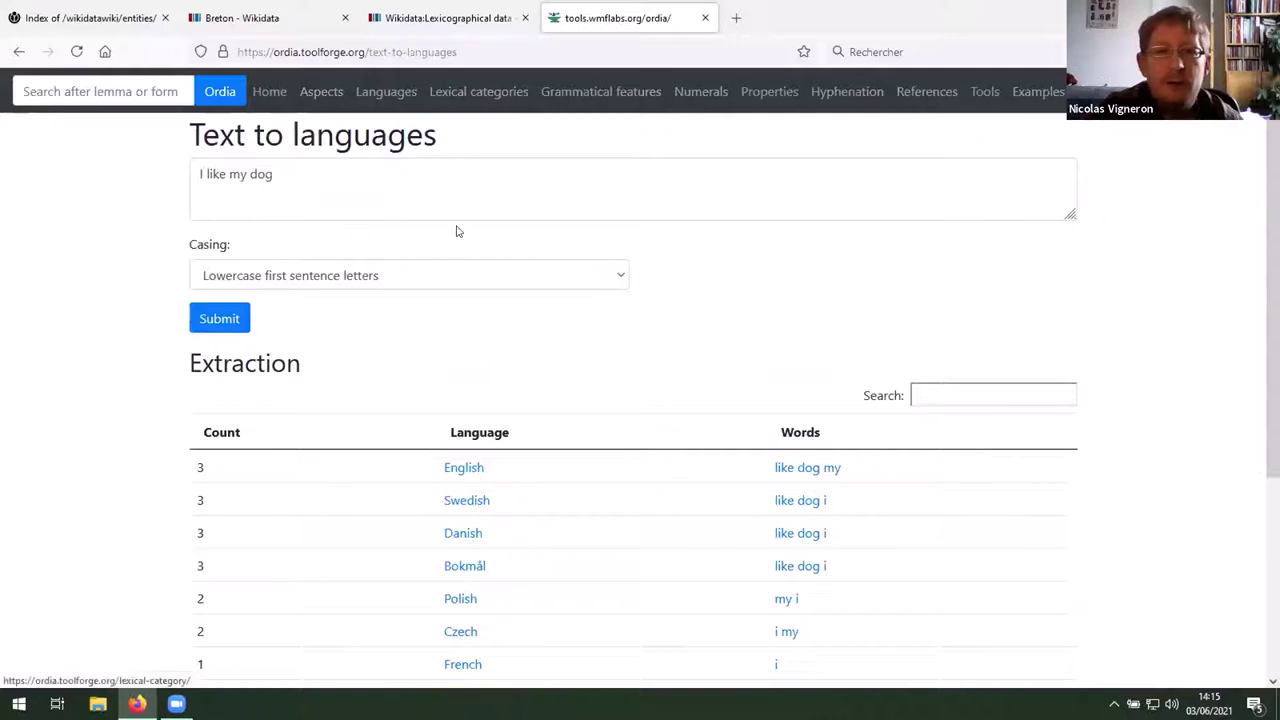
click(473, 94)
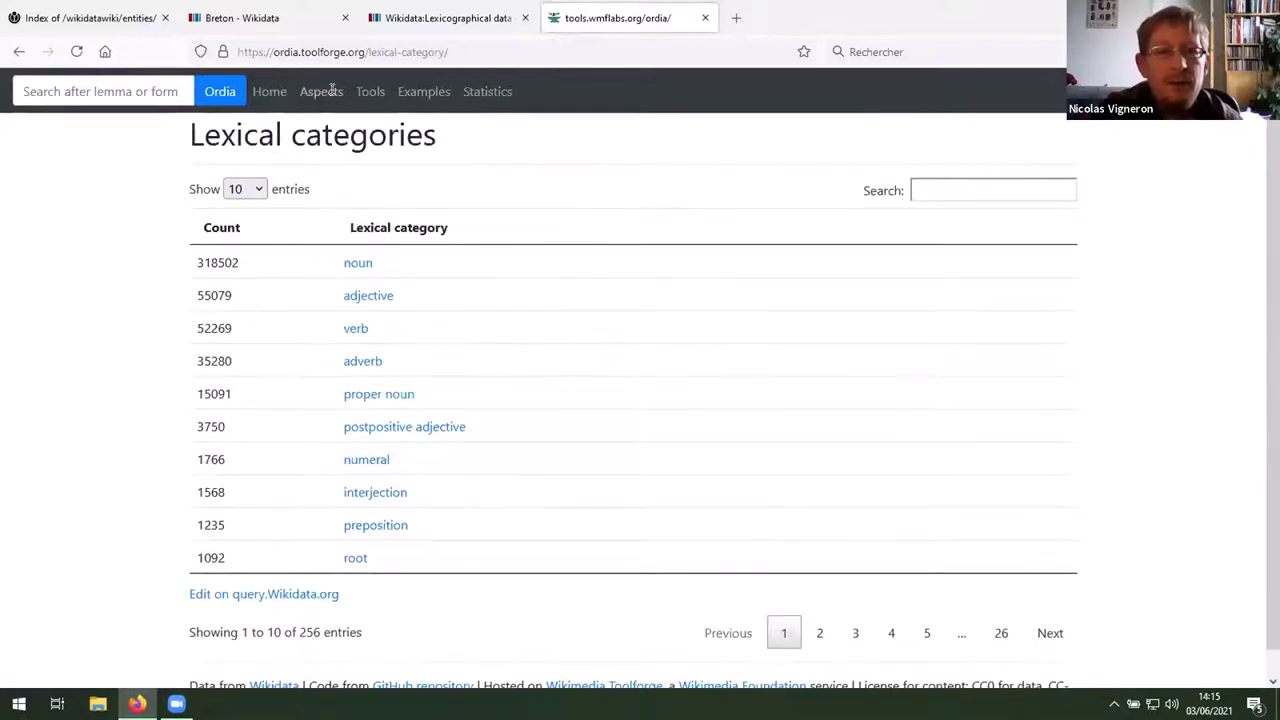
click(322, 91)
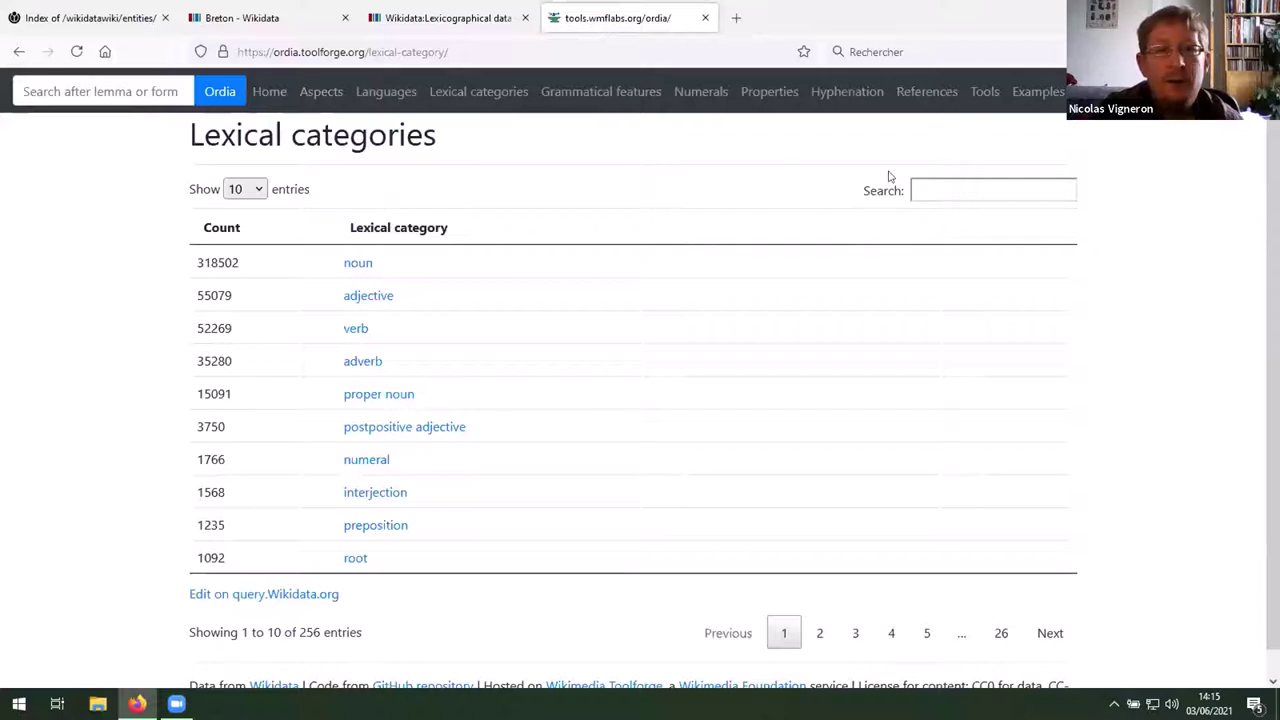
Step: Try to search Ordia's lexemes for "brezhoneg", reload the results page and return to the home page
click(137, 84)
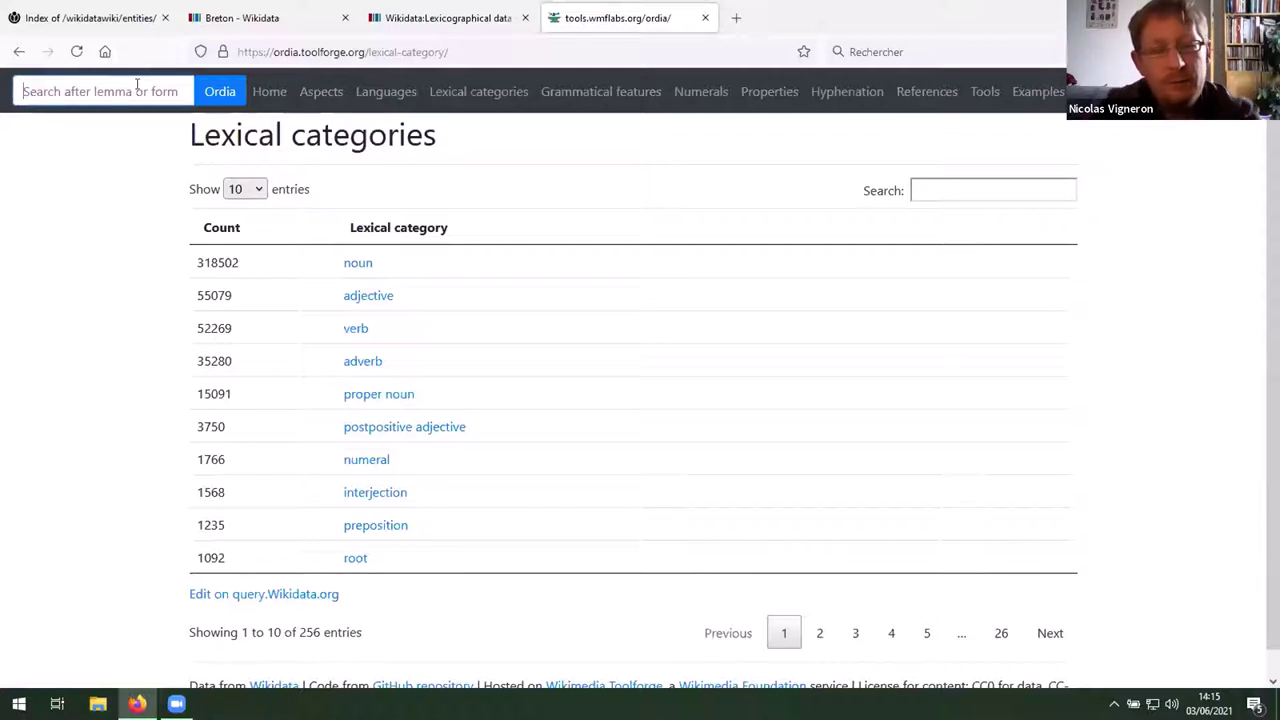
text(brezhoneg)
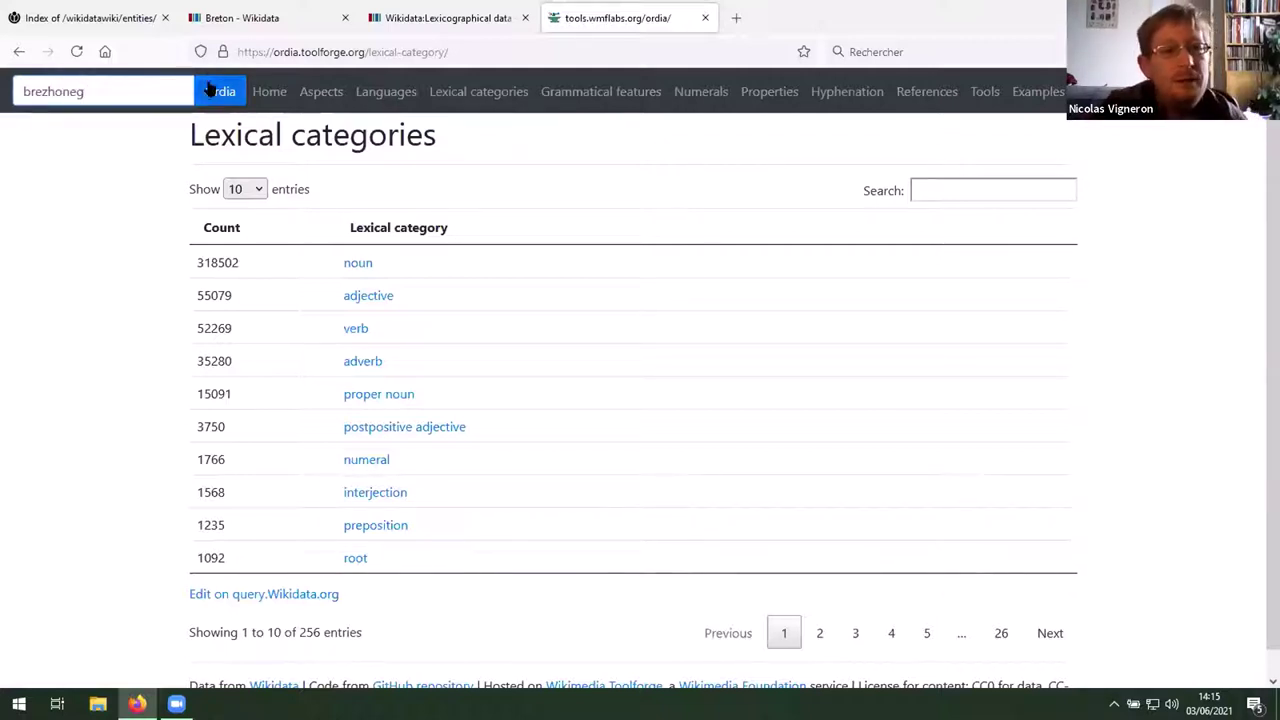
click(208, 90)
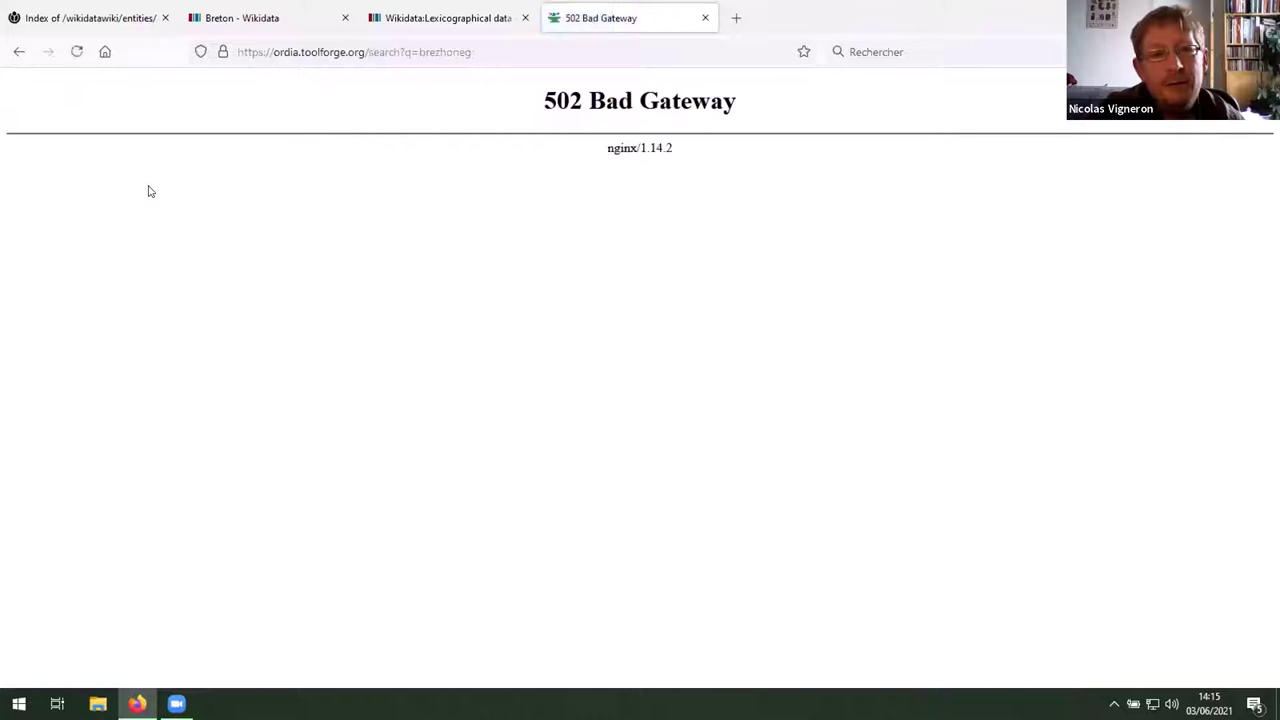
click(72, 52)
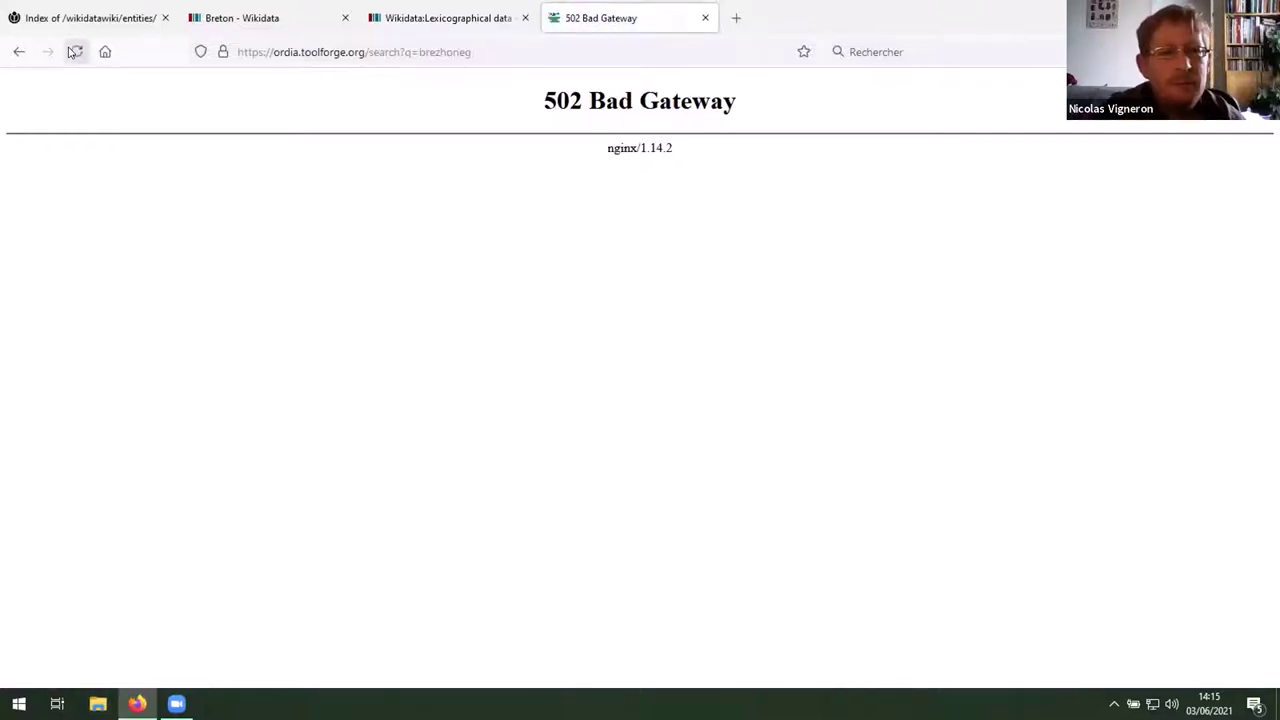
click(18, 52)
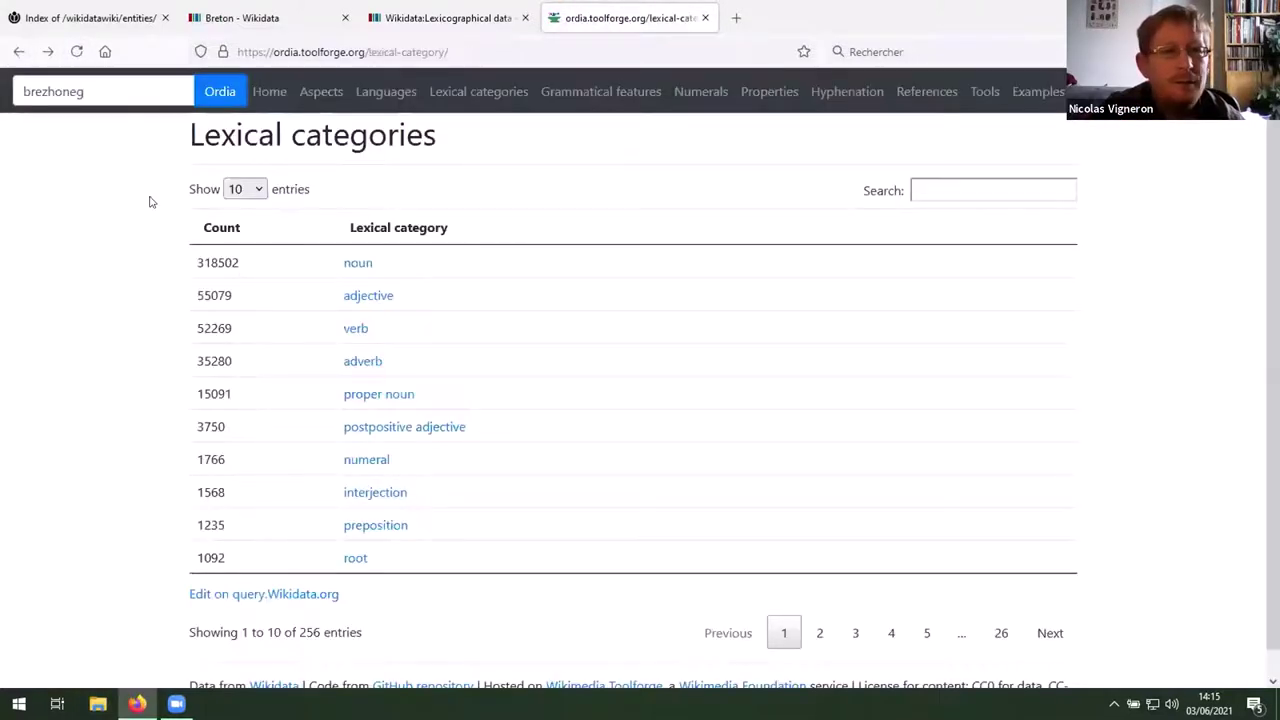
click(268, 91)
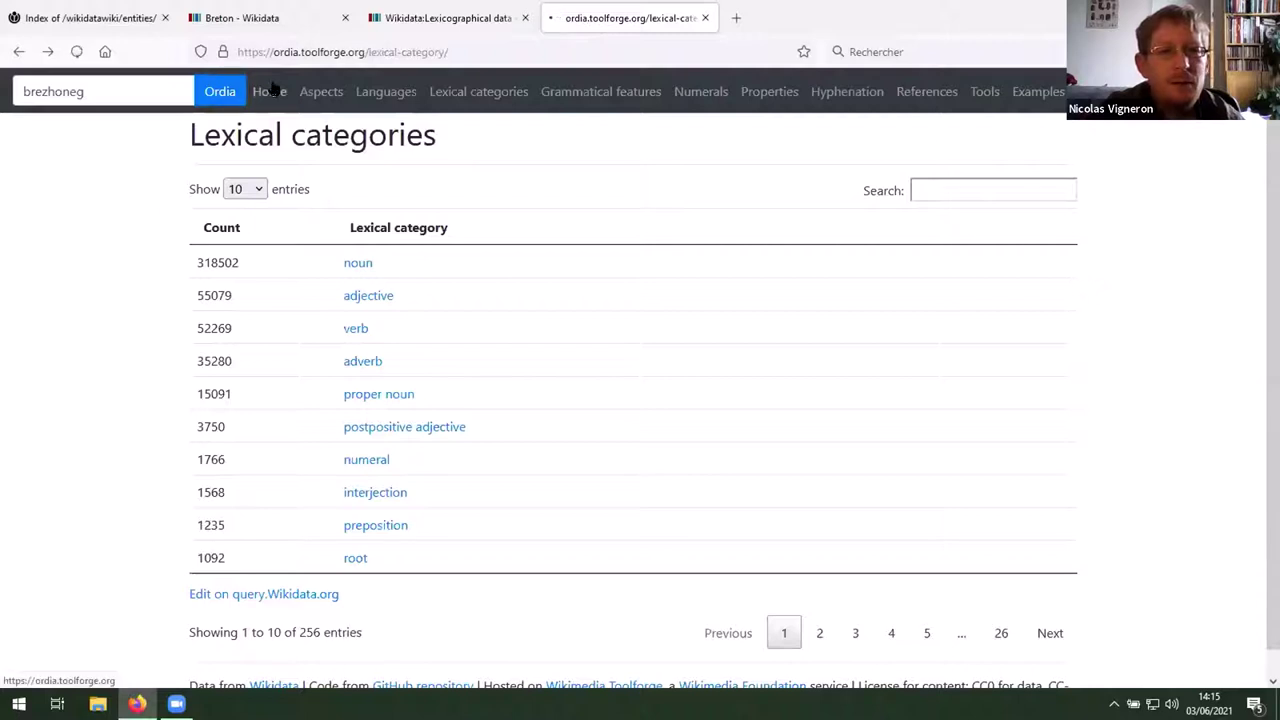
Step: Search Ordia's lexemes for the word "breton"
click(129, 91)
text(breton)
key(Return)
Step: Search Ordia's lexemes for the word "brezhoneg"
click(129, 91)
key(ctrl+a)
text(brezho)
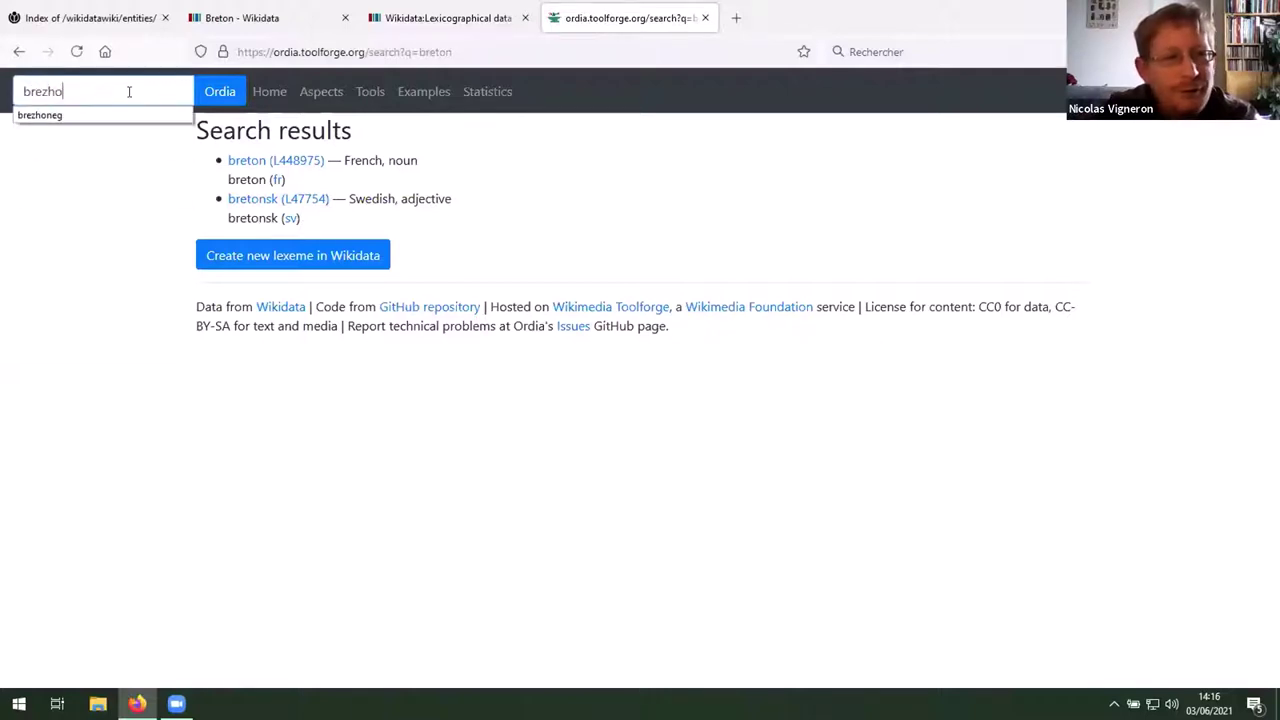
text(neg)
key(Return)
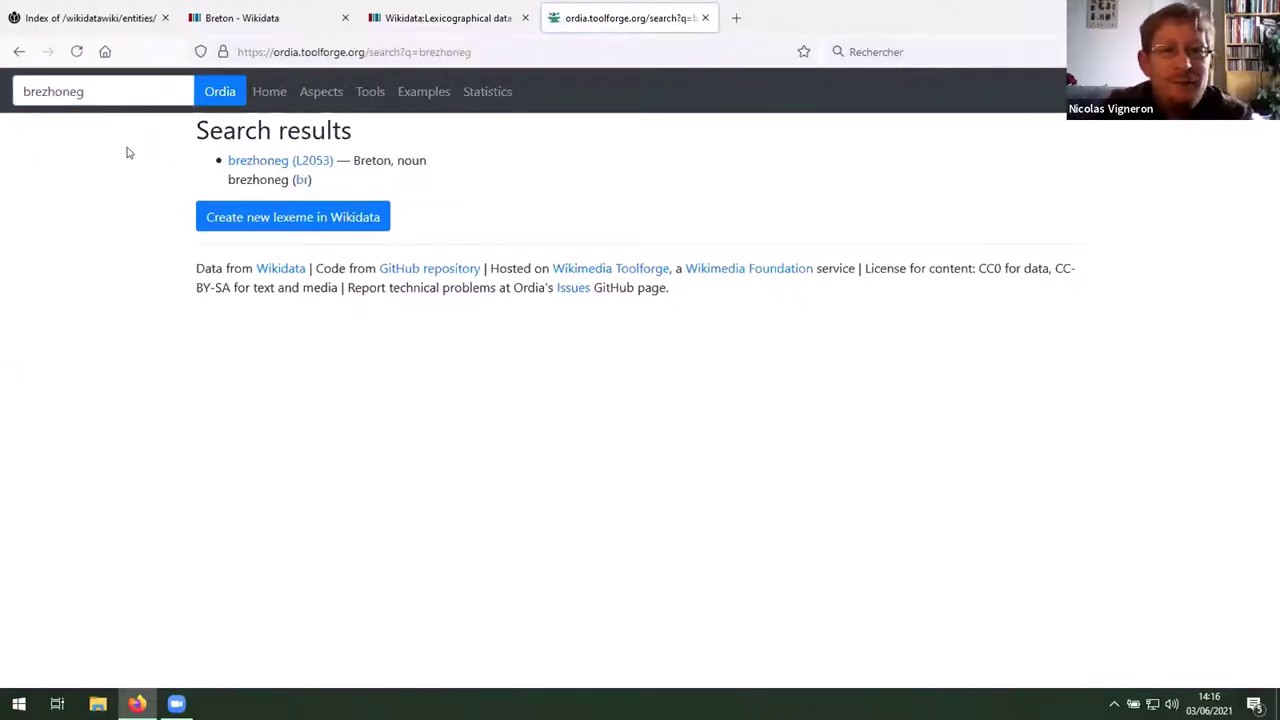
Step: Open the Breton noun brezhoneg and review its description, forms, senses, compounds and derivation graph
click(256, 161)
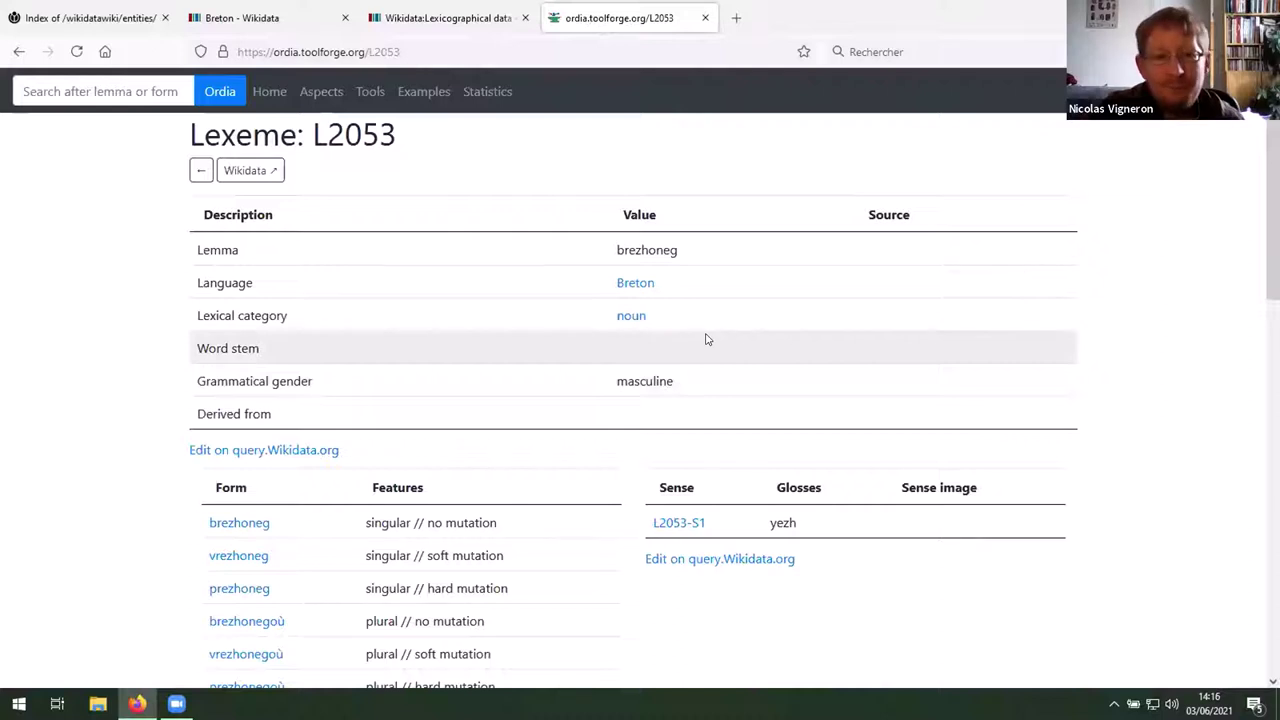
scroll(200, 350, down, 3)
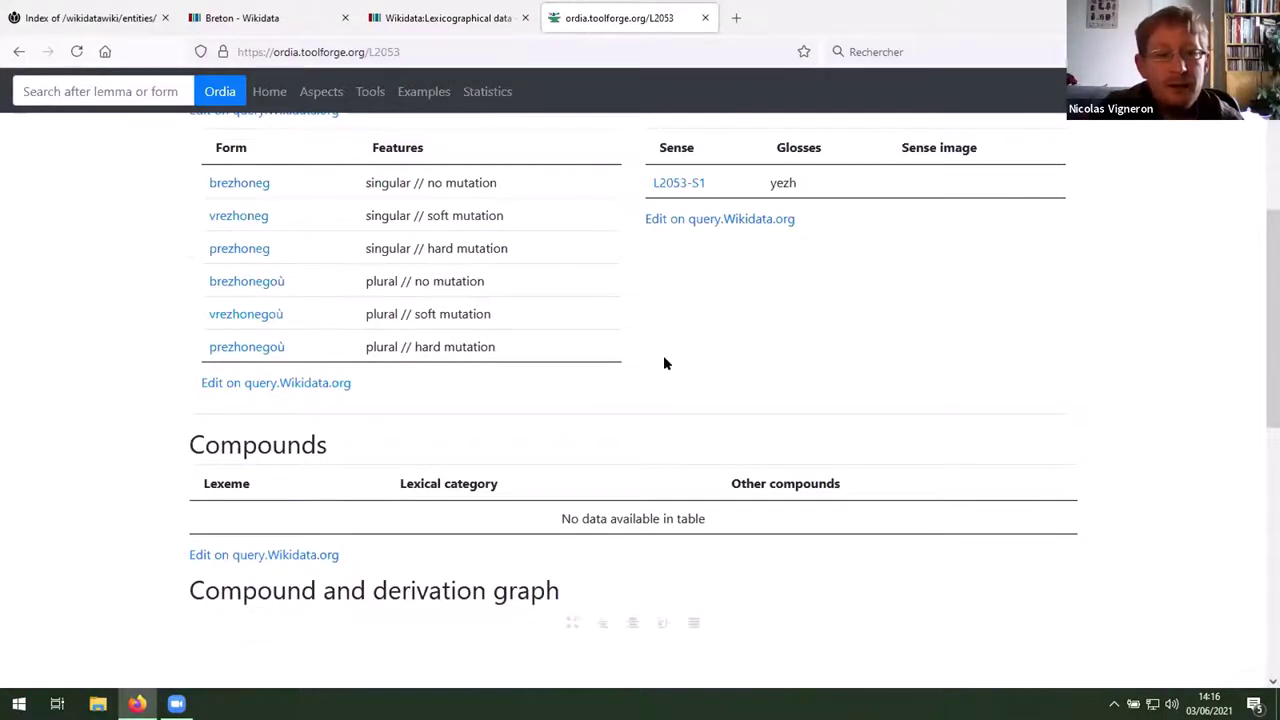
scroll(663, 363, down, 2)
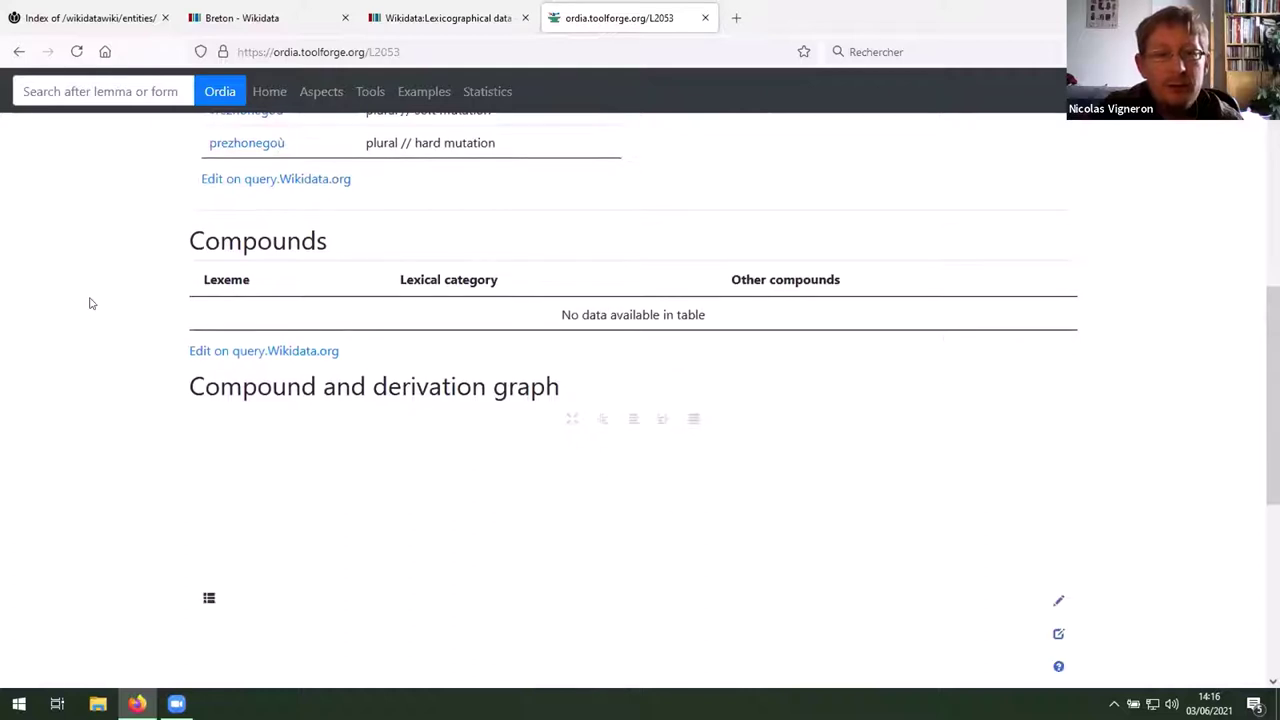
scroll(89, 302, down, 2)
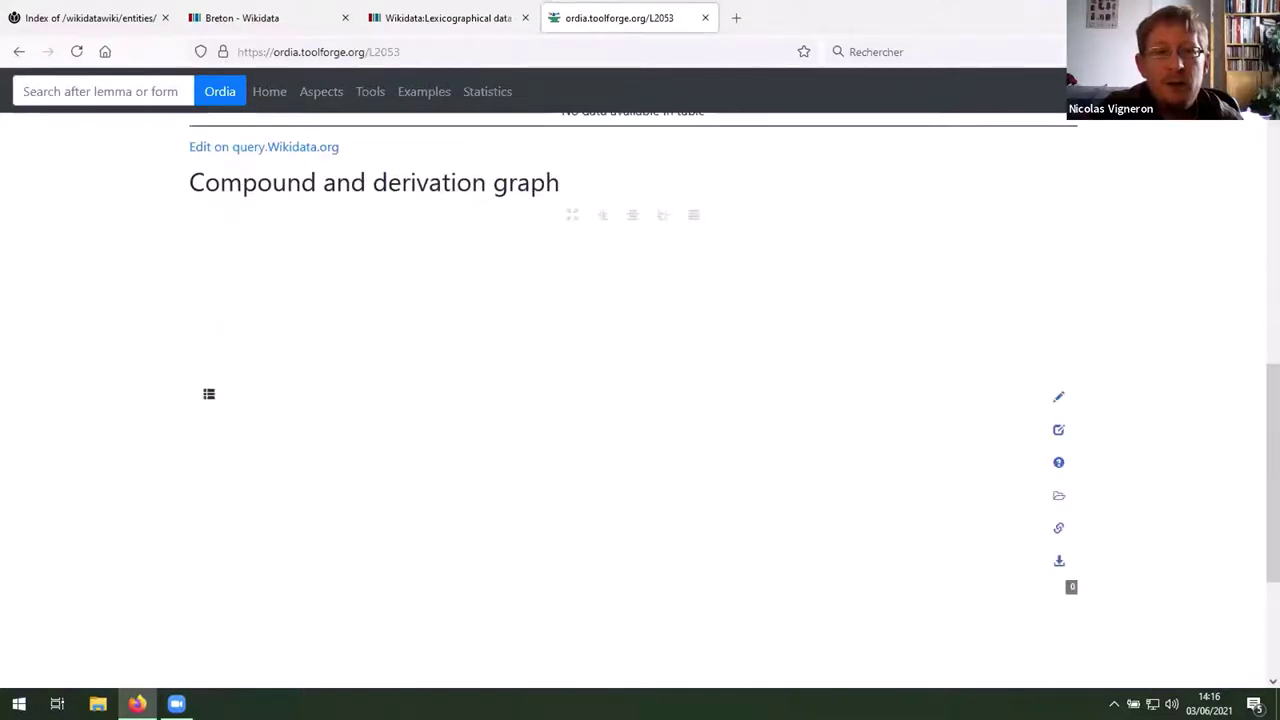
scroll(114, 303, down, 3)
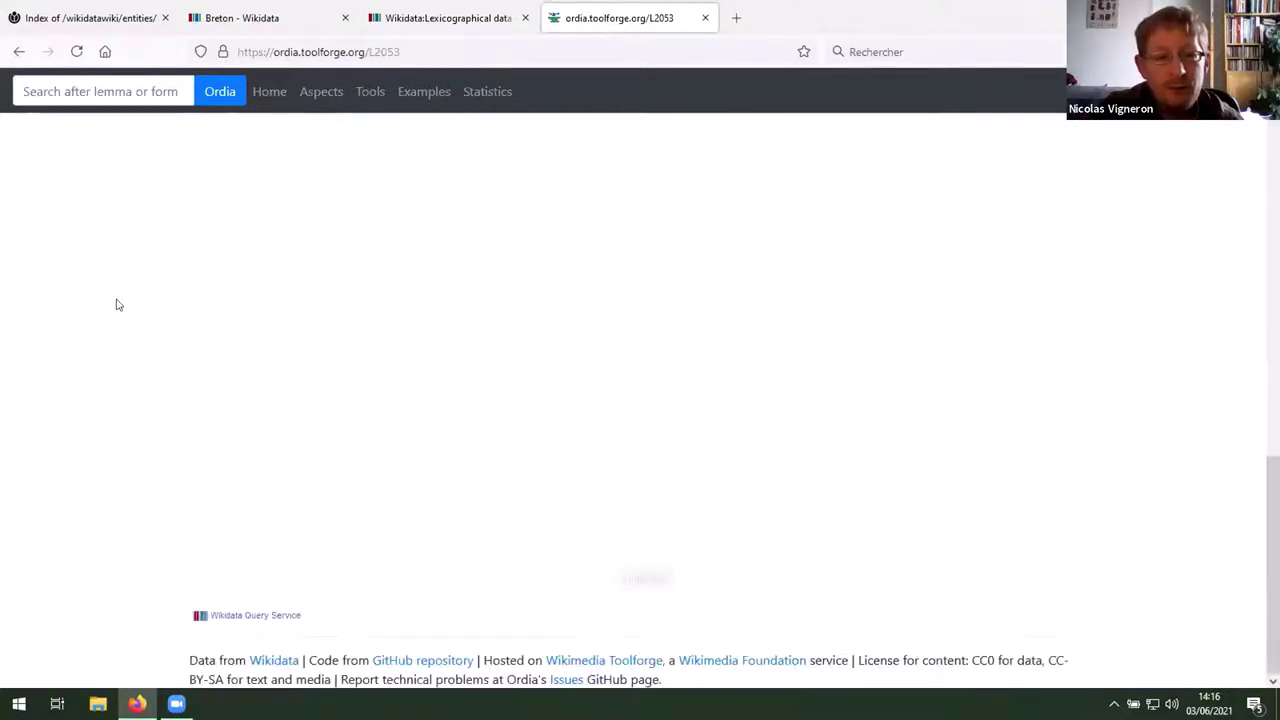
scroll(116, 304, up, 15)
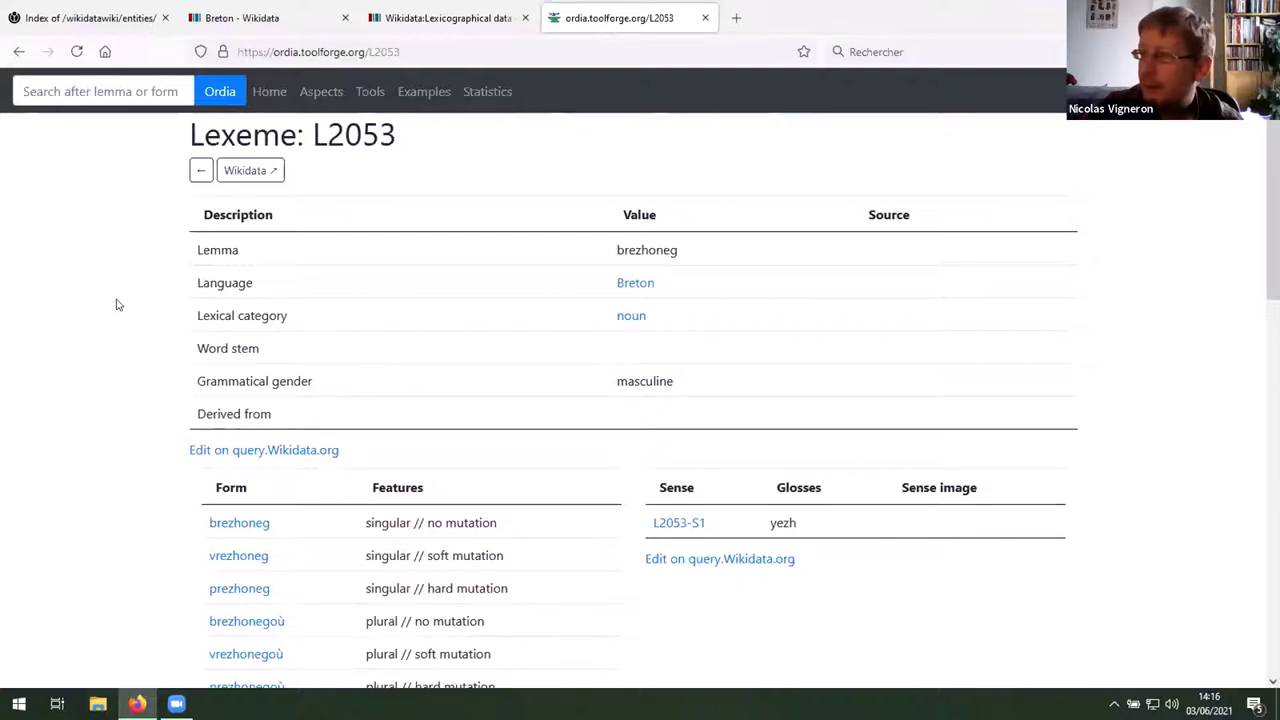
Step: Search Ordia for the nonsense word "lhjkhkjkhjkh" and open Wikidata's new lexeme form from the results
click(137, 74)
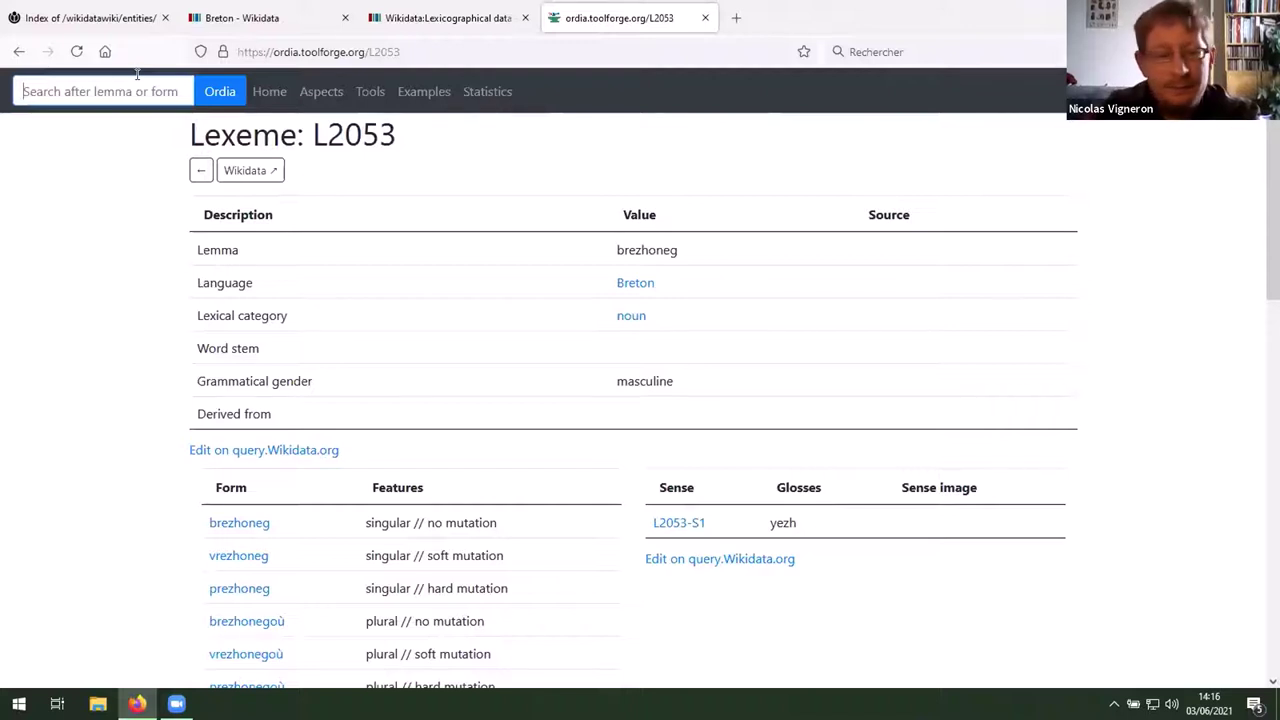
text(lhjkhkjkhjkh)
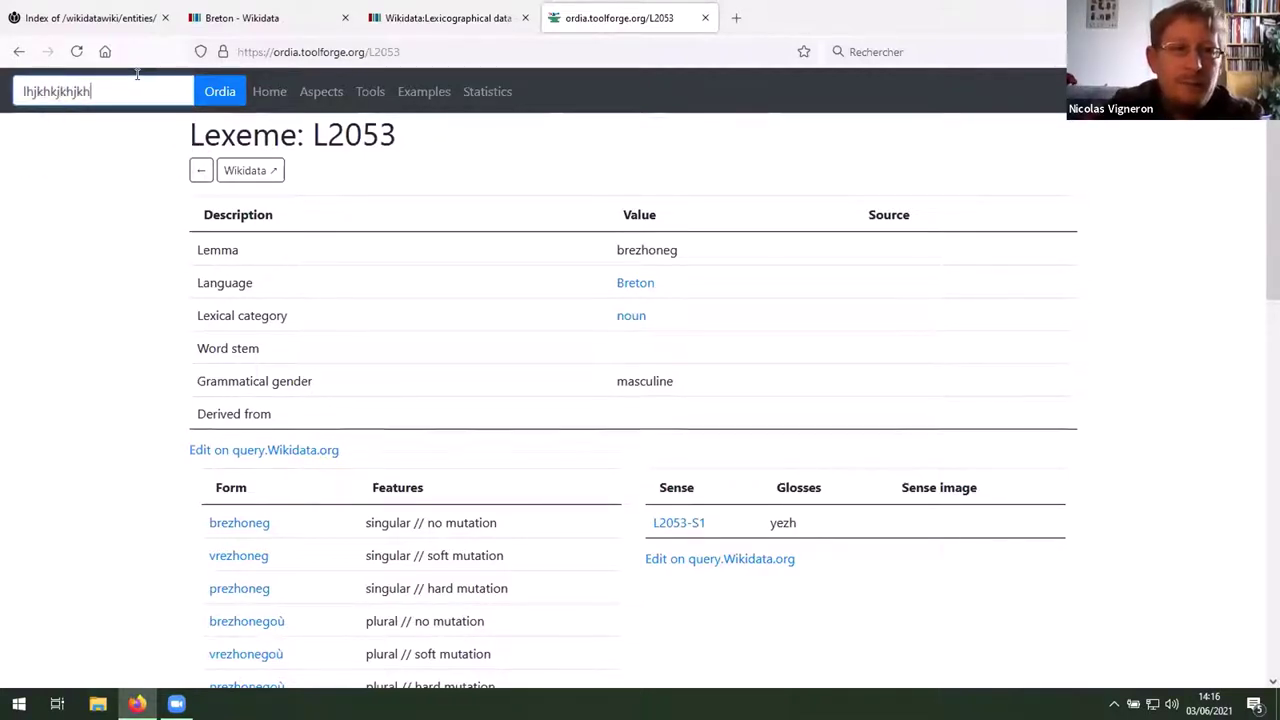
click(226, 95)
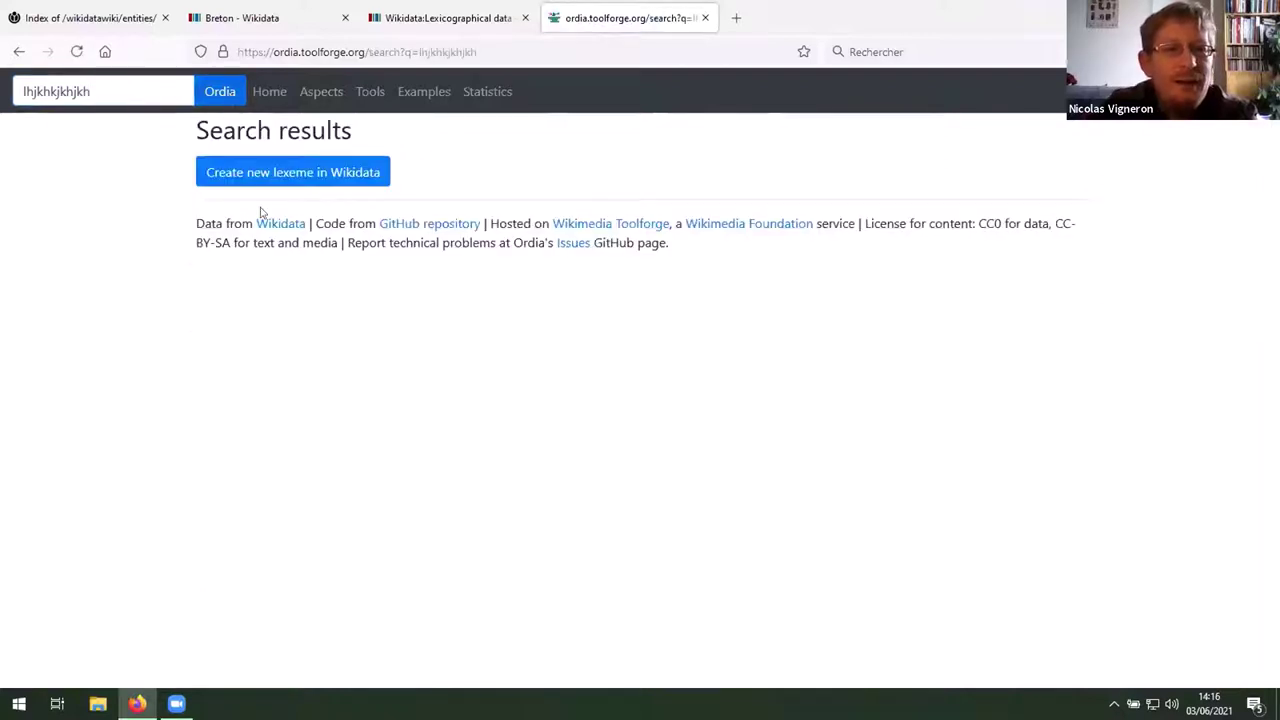
click(323, 184)
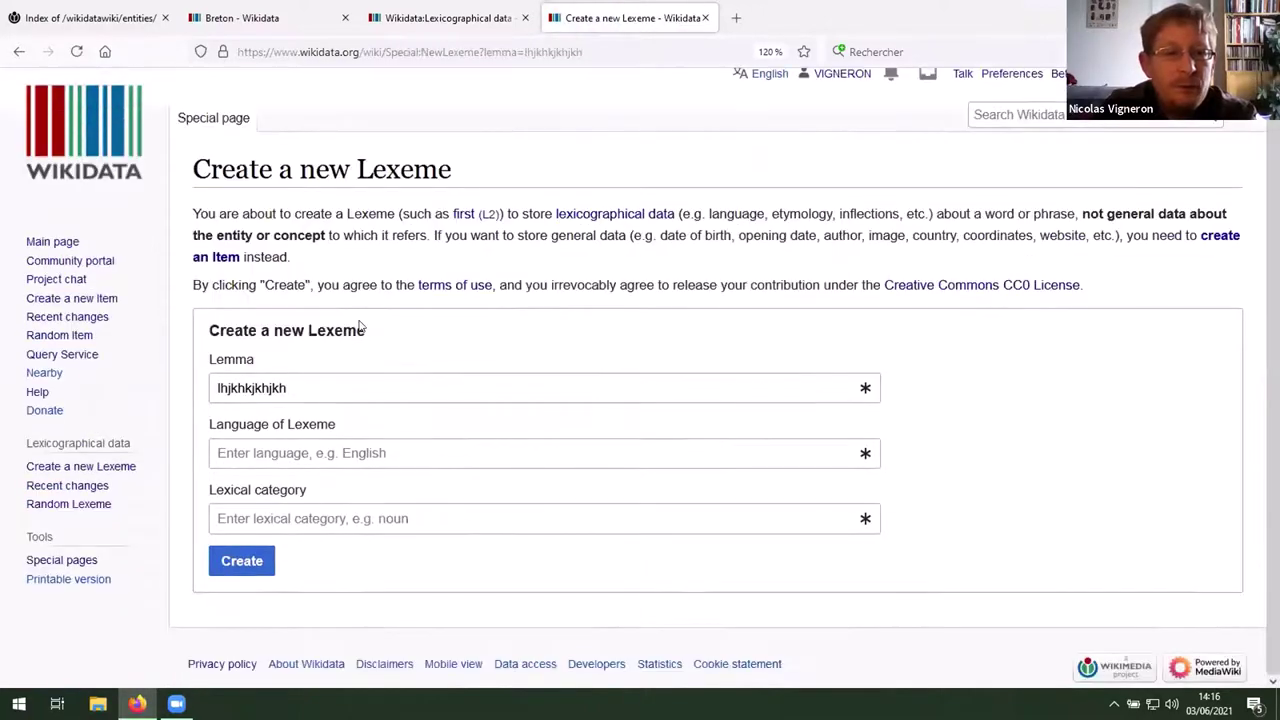
Step: Replace the prefilled lemma in the new lexeme form with "añañáw"
click(369, 374)
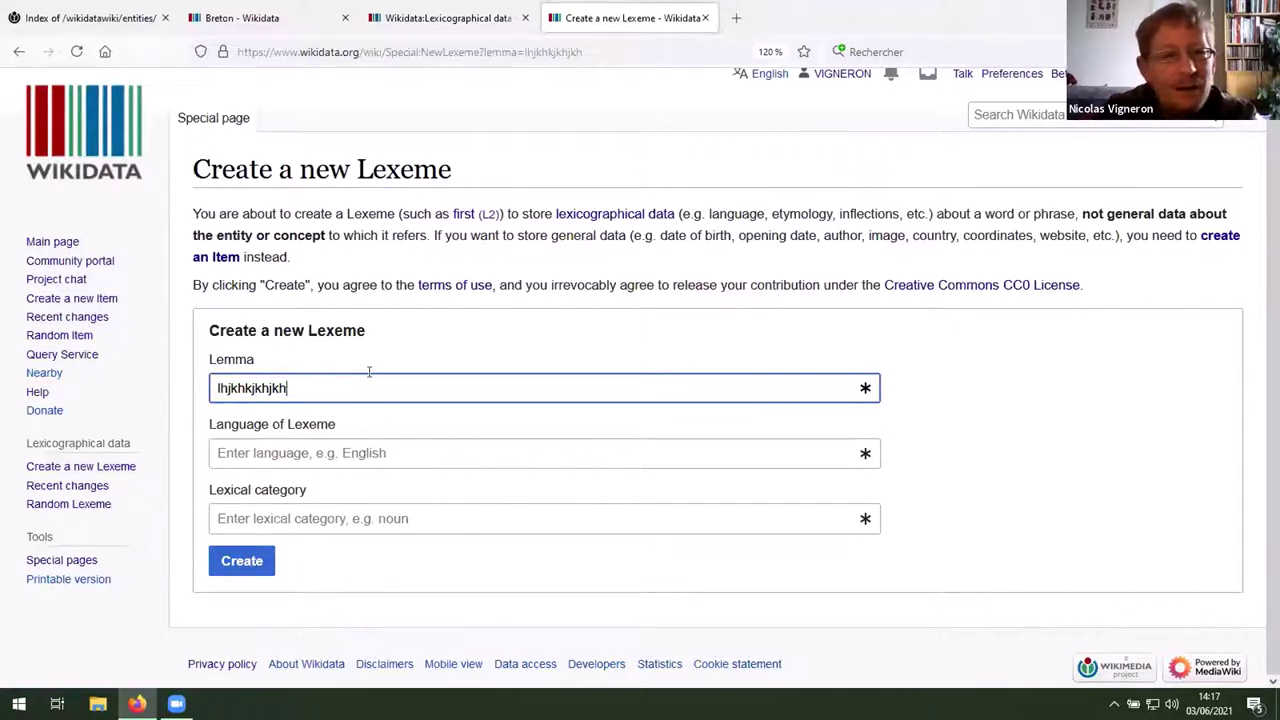
key(ctrl+a)
key(BackSpace)
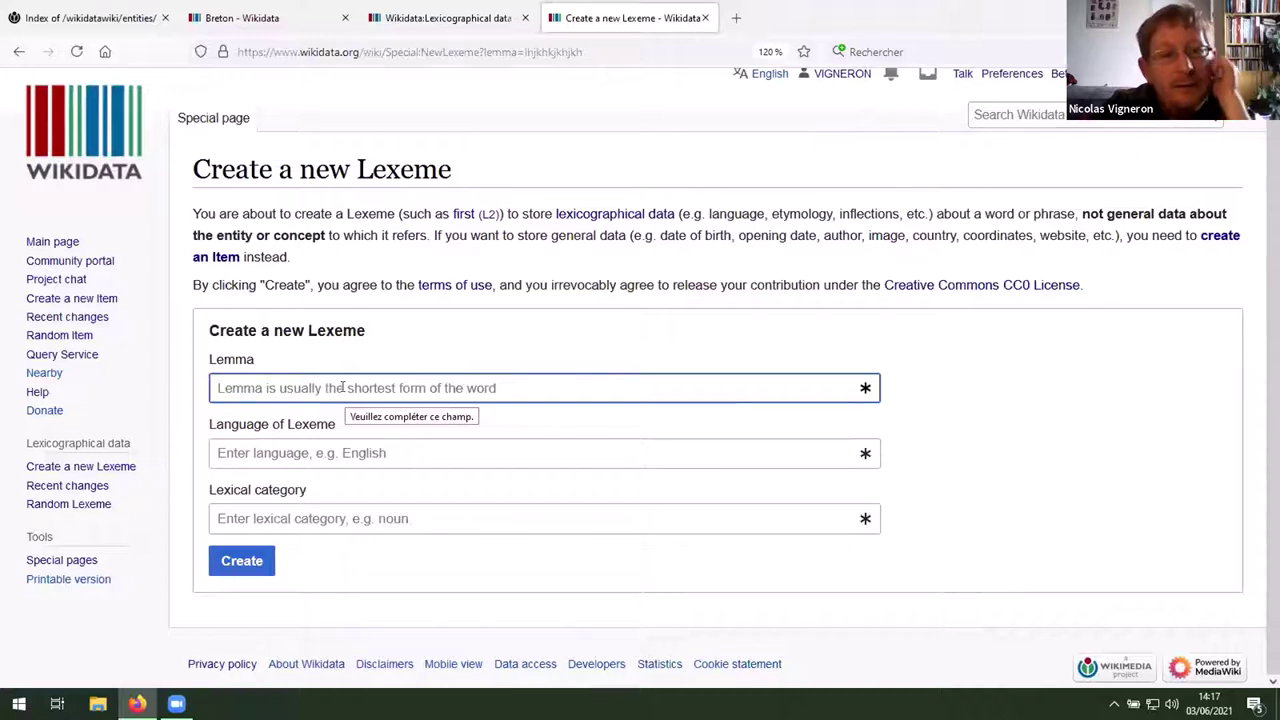
drag(244, 362, 201, 361)
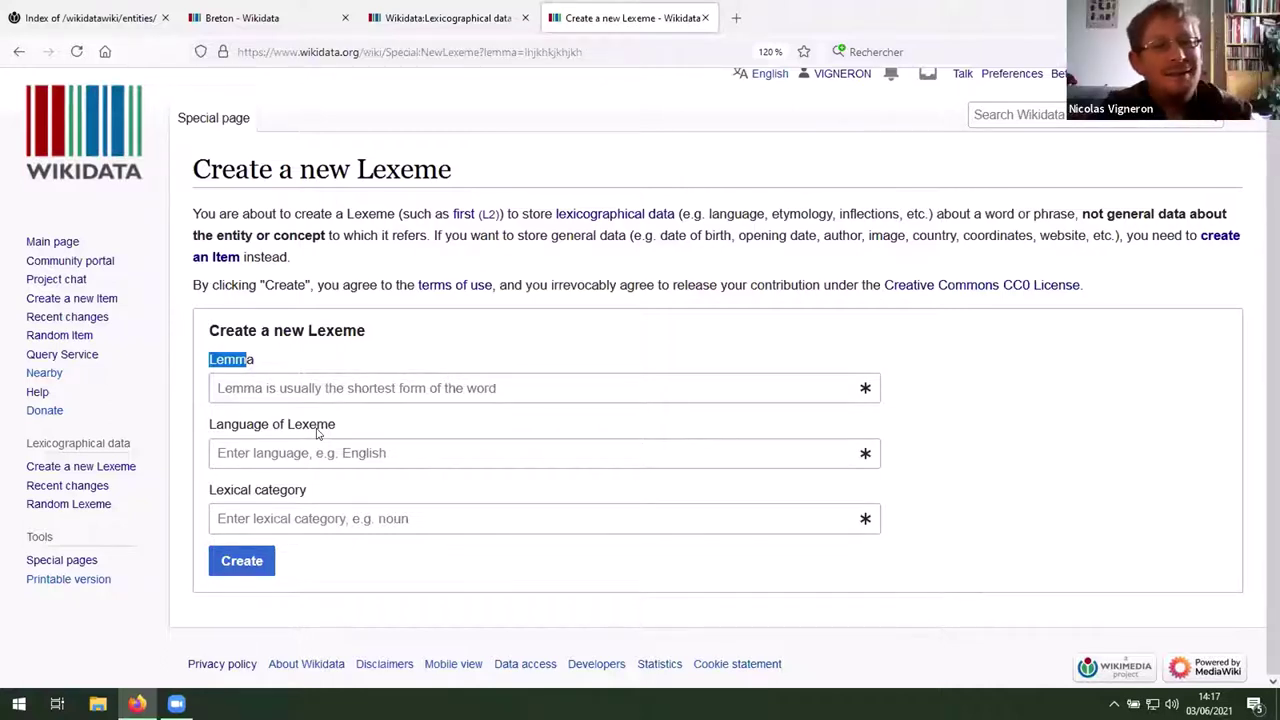
click(309, 360)
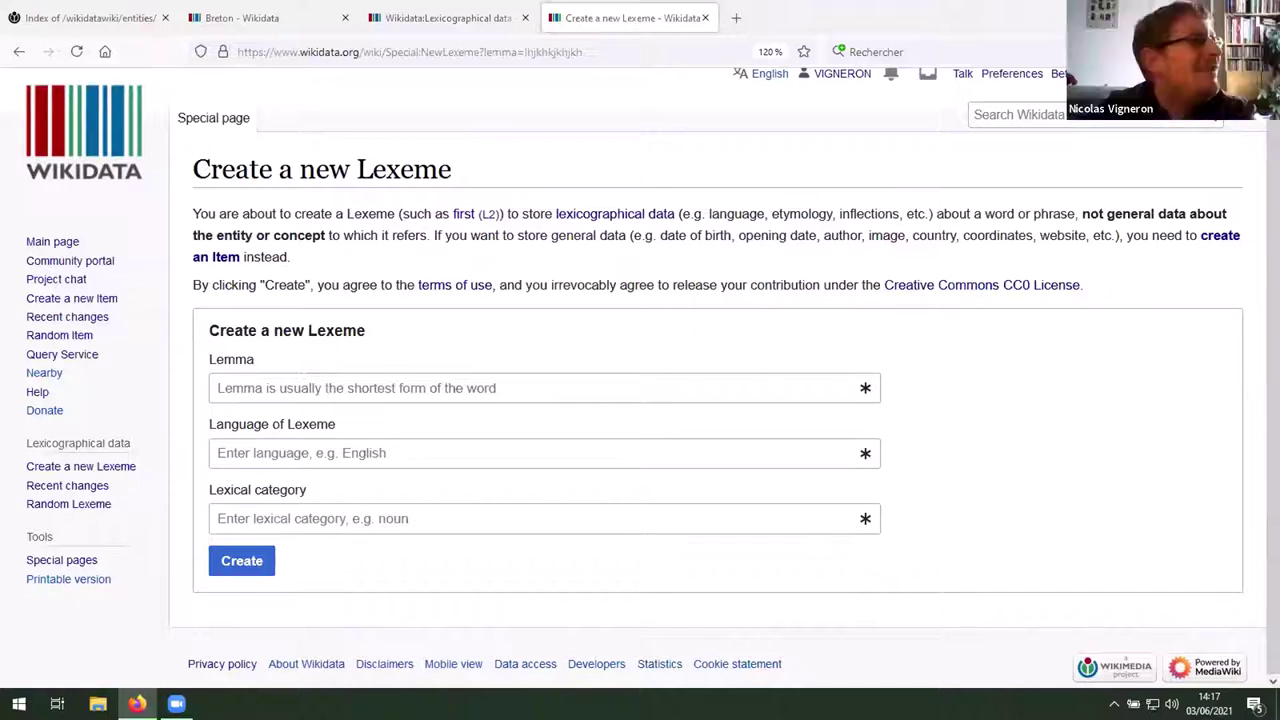
click(509, 400)
text(añañáw)
Step: Set the lexeme's language to Quechua and its lexical category to interjection, and create the lexeme
click(402, 449)
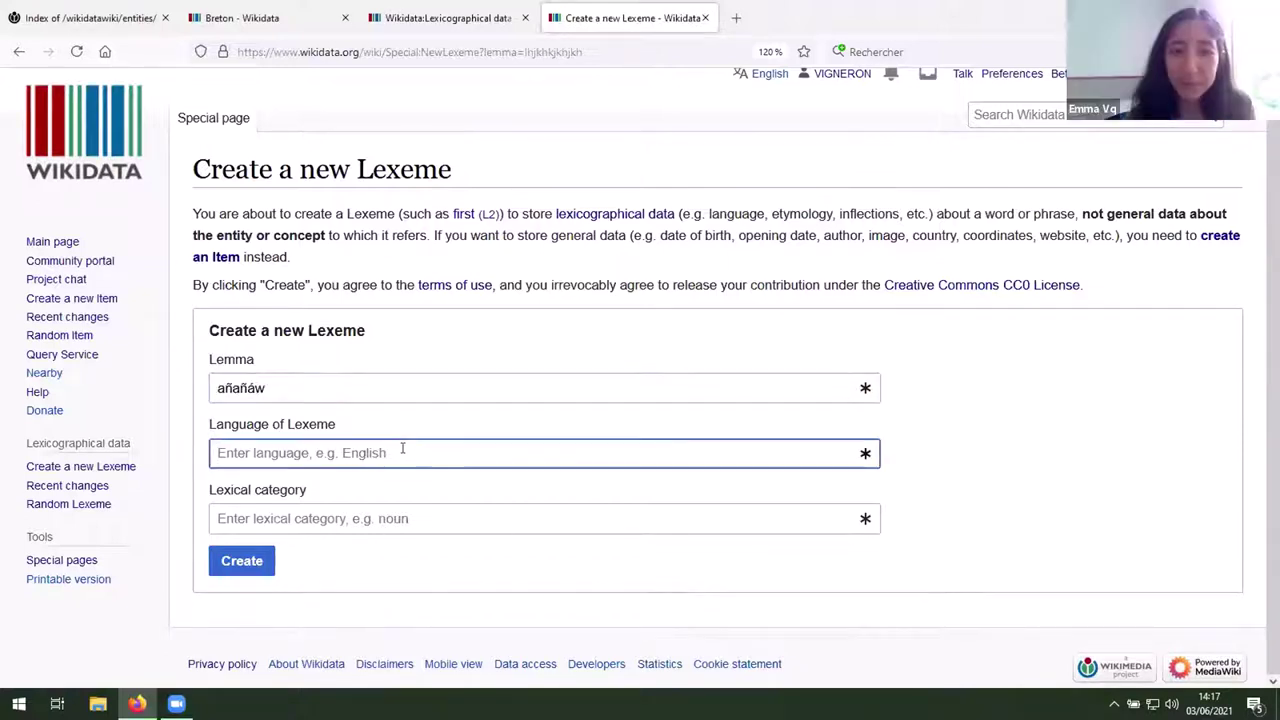
text(quech)
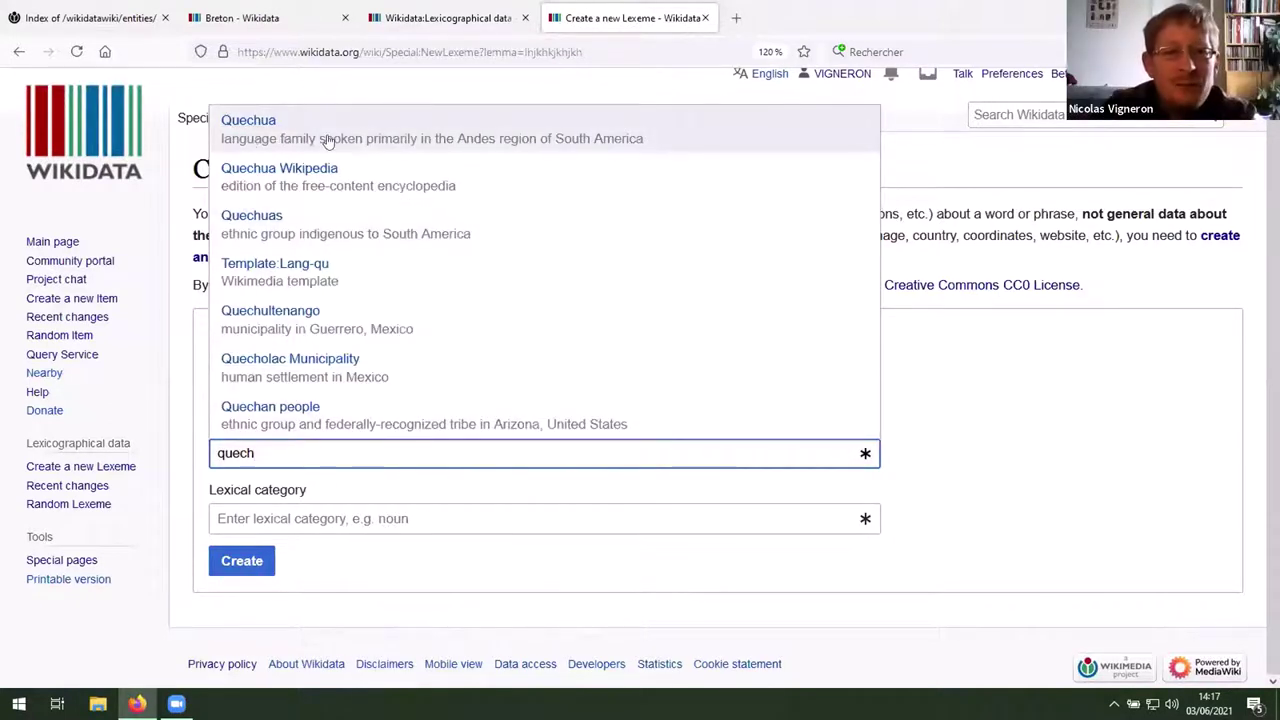
click(474, 140)
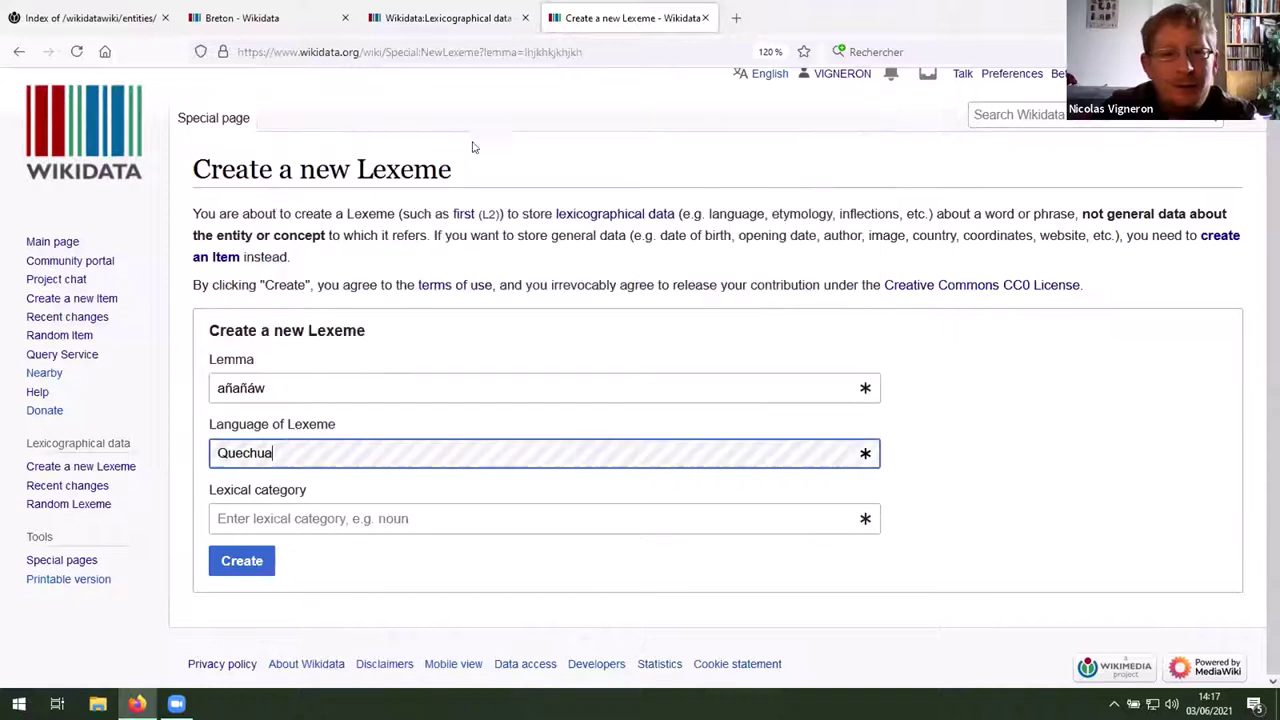
click(345, 515)
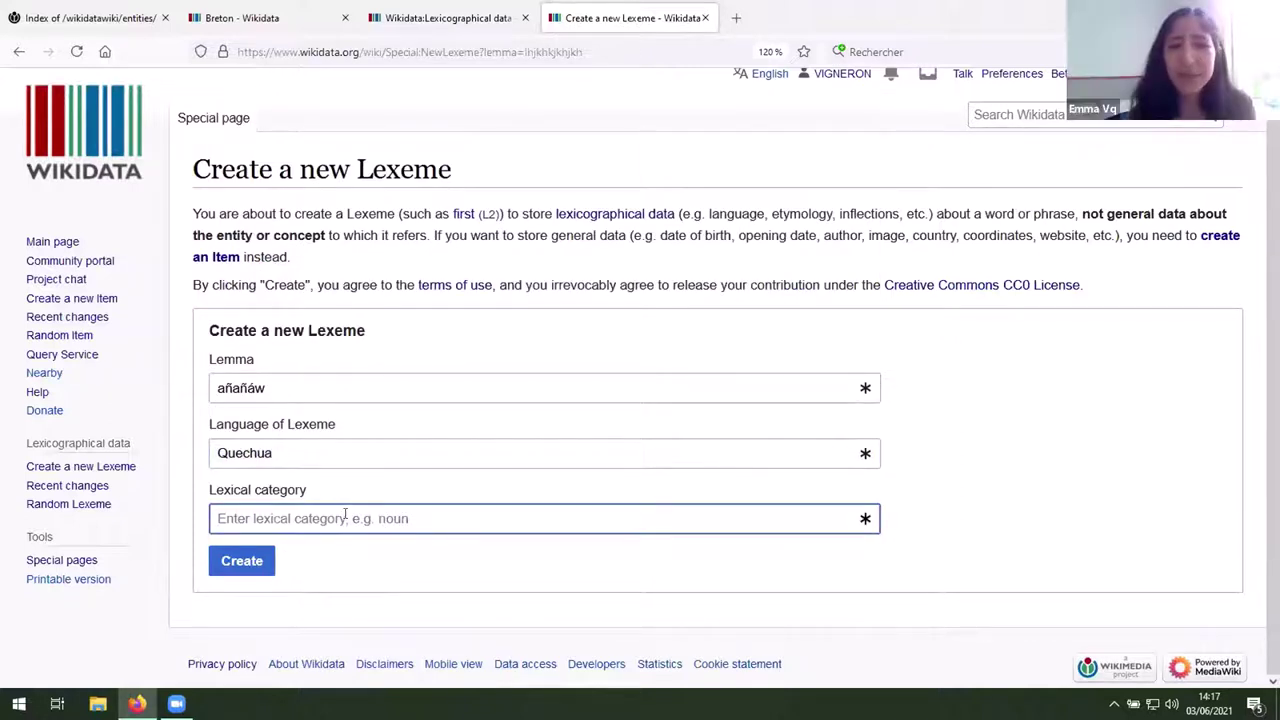
text(interjec)
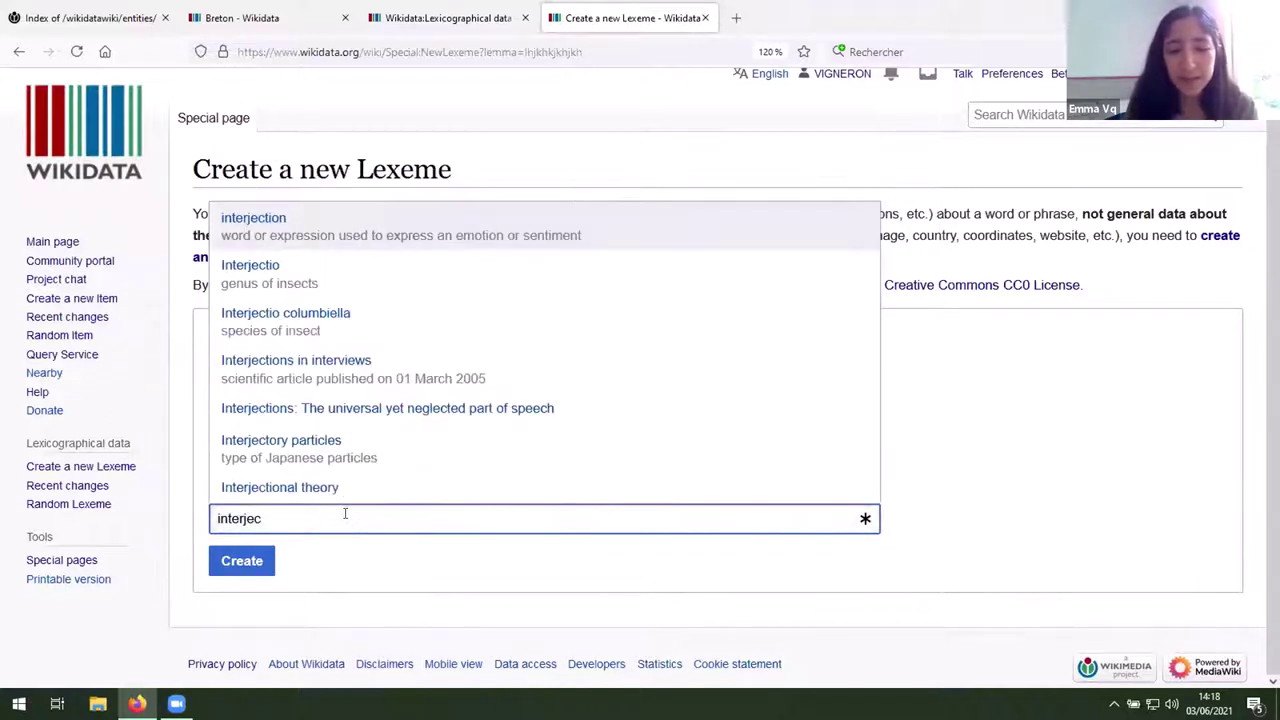
click(352, 227)
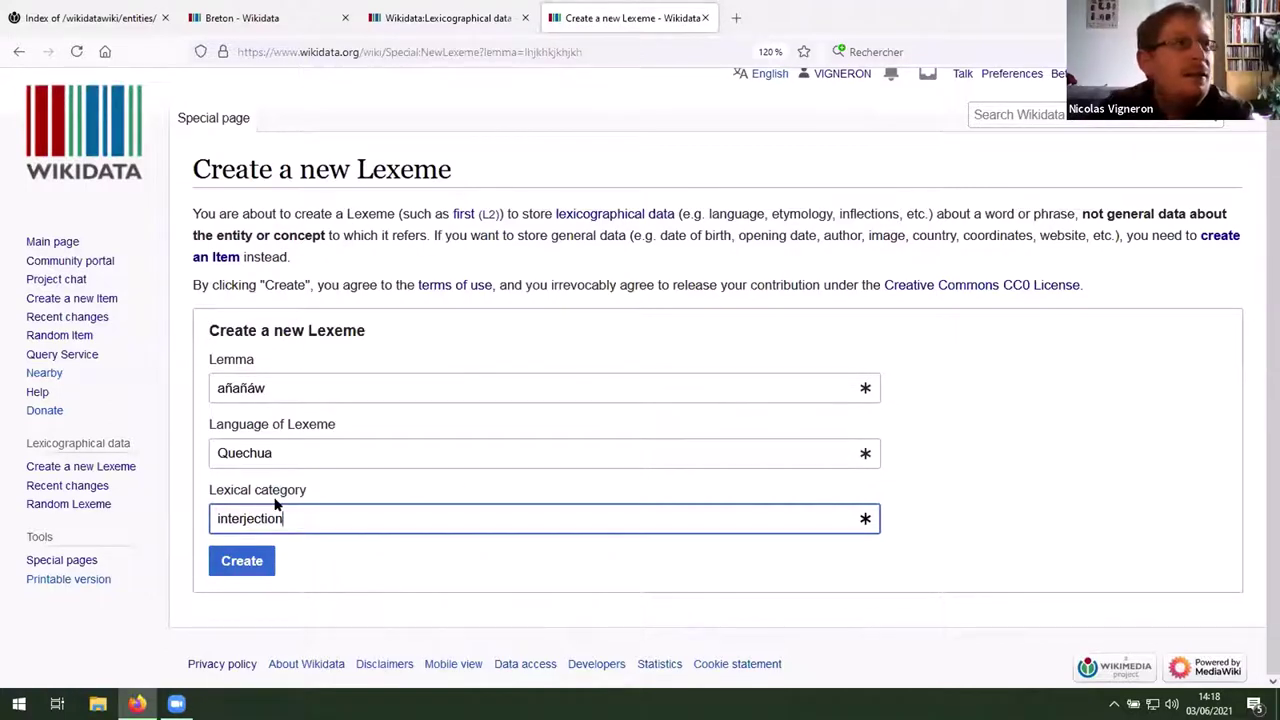
click(242, 560)
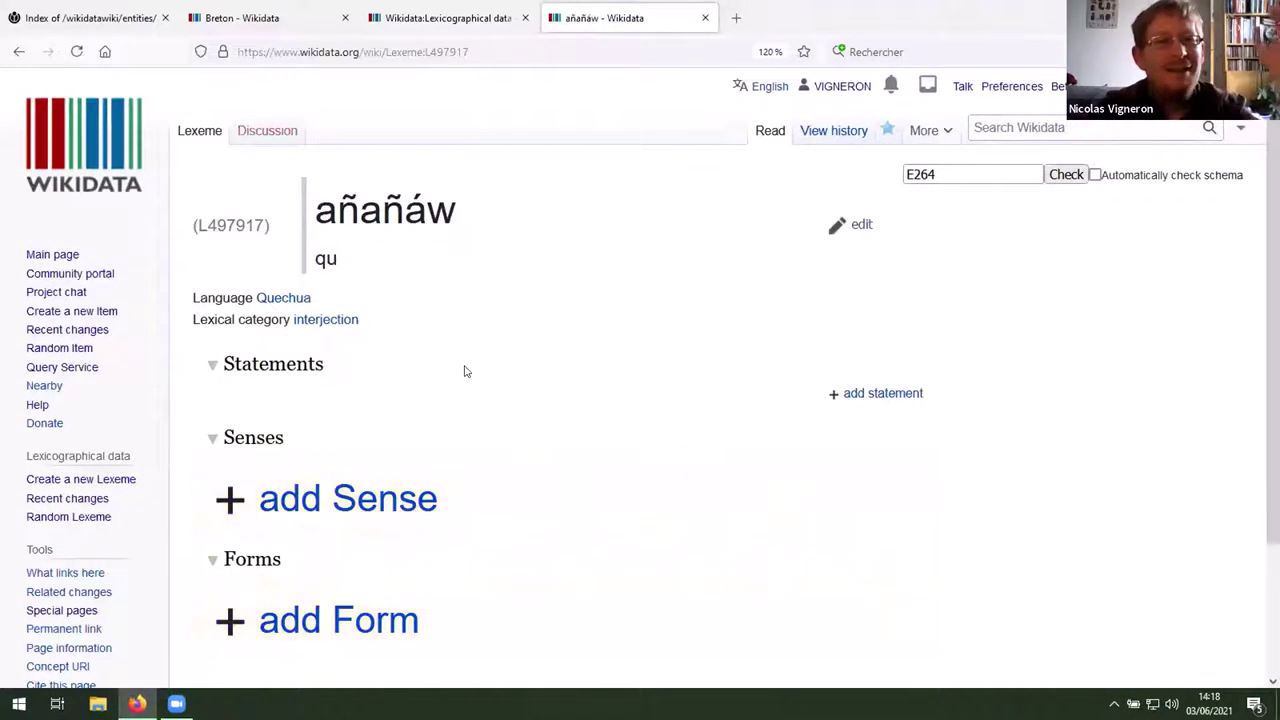
Step: Look over the new lexeme's header and its Statements, Senses and Forms sections
drag(378, 188, 429, 369)
click(429, 371)
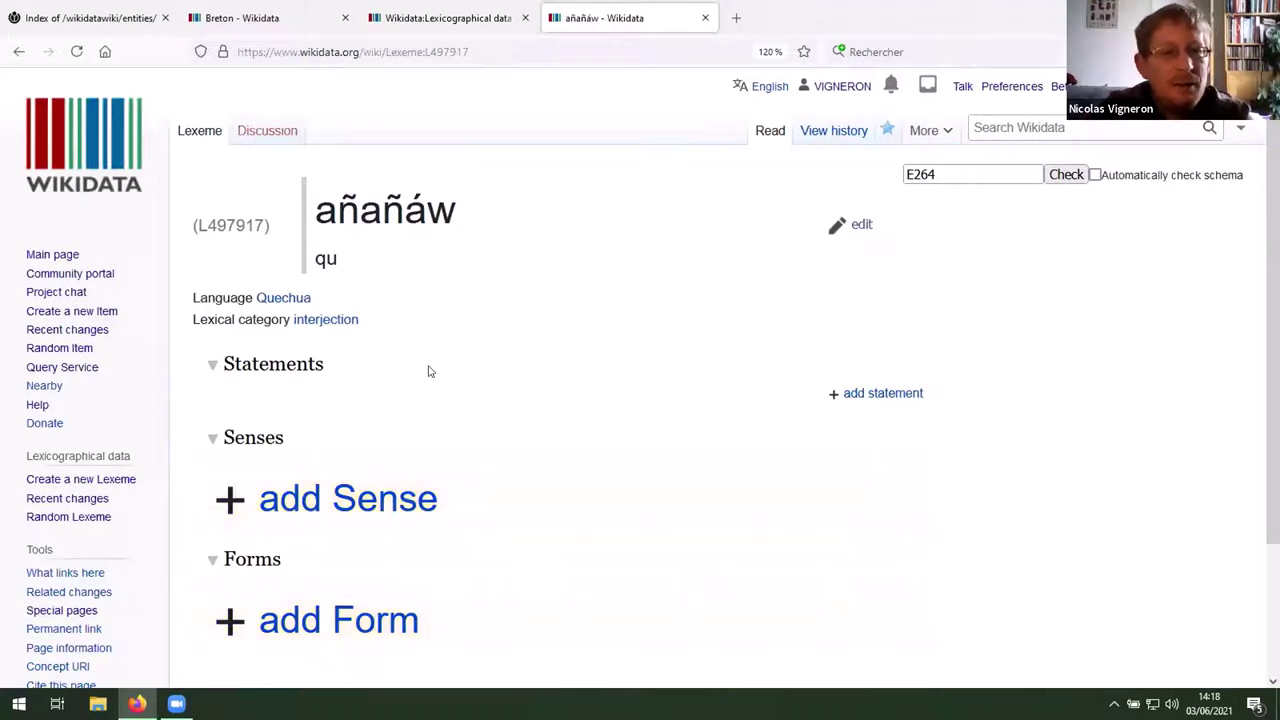
scroll(540, 550, down, 2)
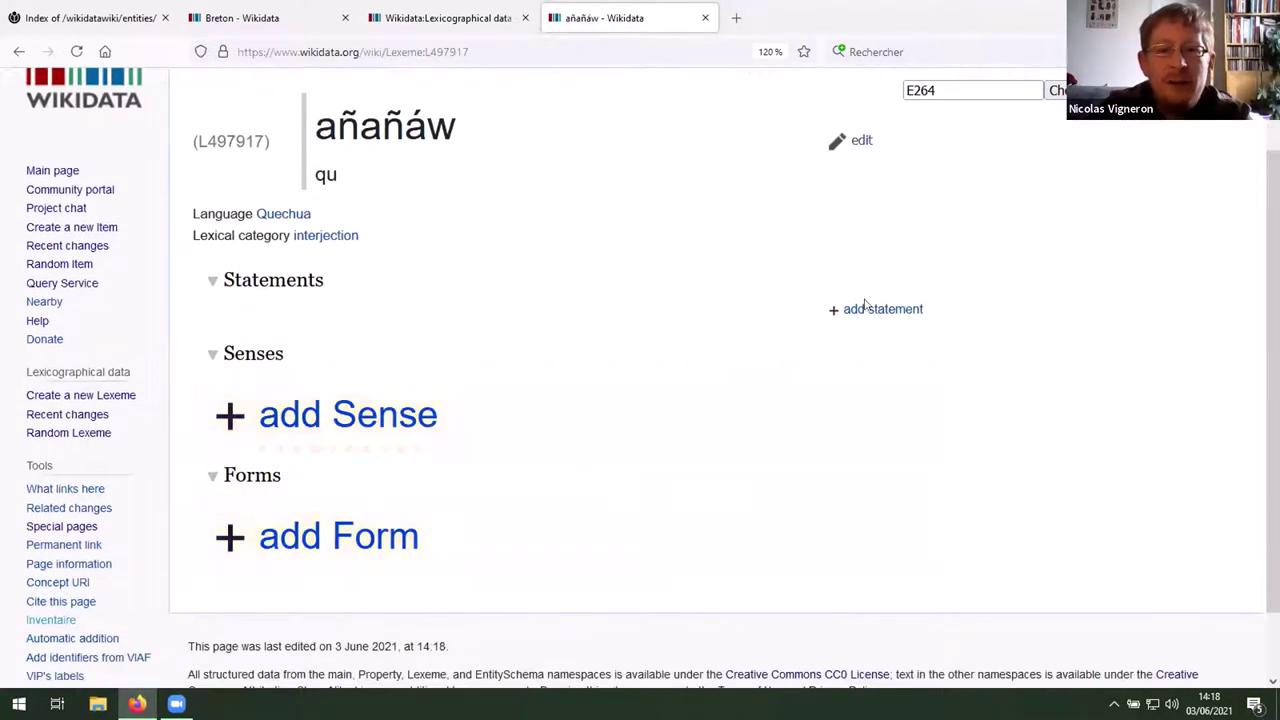
scroll(577, 279, up, 2)
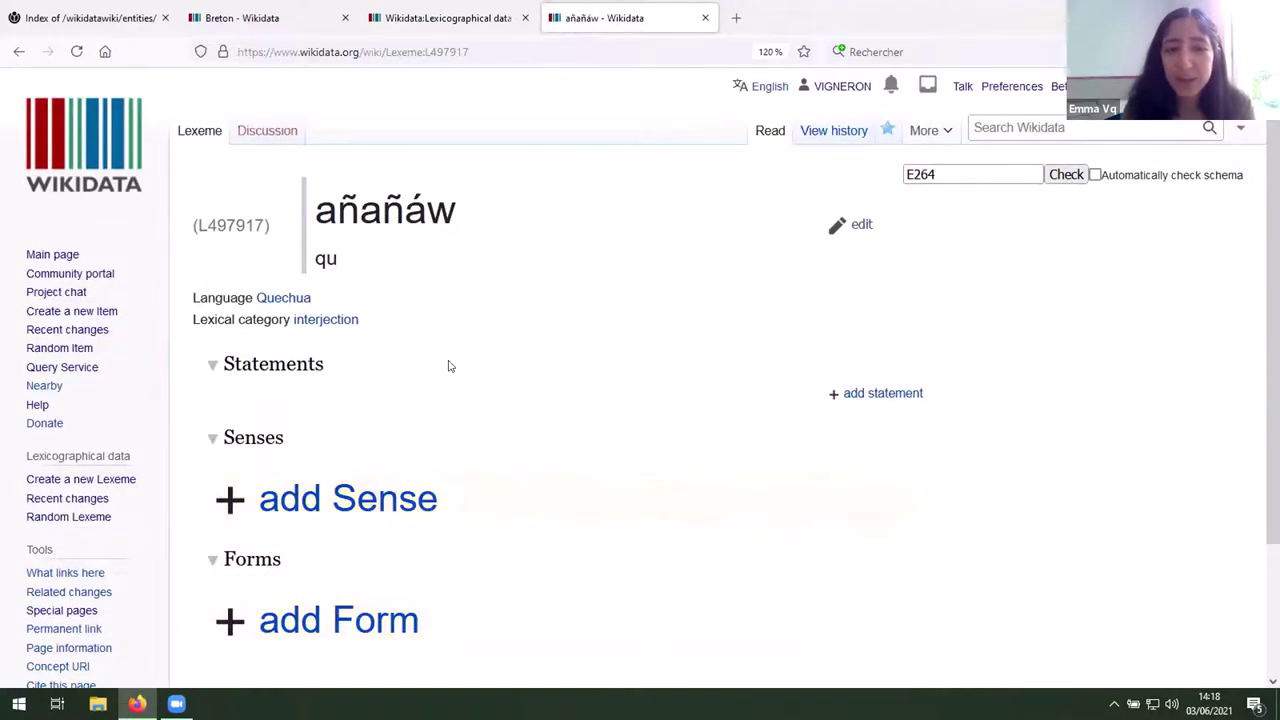
Step: Add a sense to the añañáw lexeme with the English gloss "how beautiful" and publish it
scroll(450, 395, down, 2)
scroll(422, 404, down, 2)
click(396, 334)
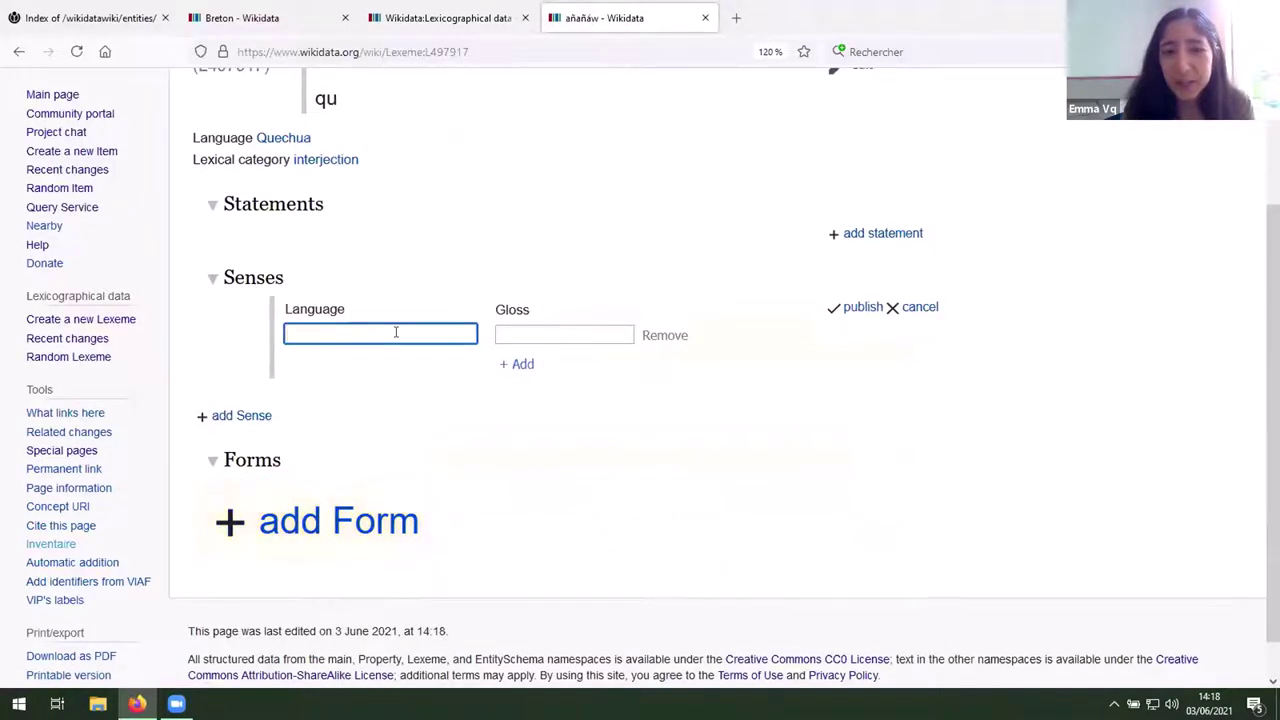
text(en)
key(Down)
key(Return)
click(519, 338)
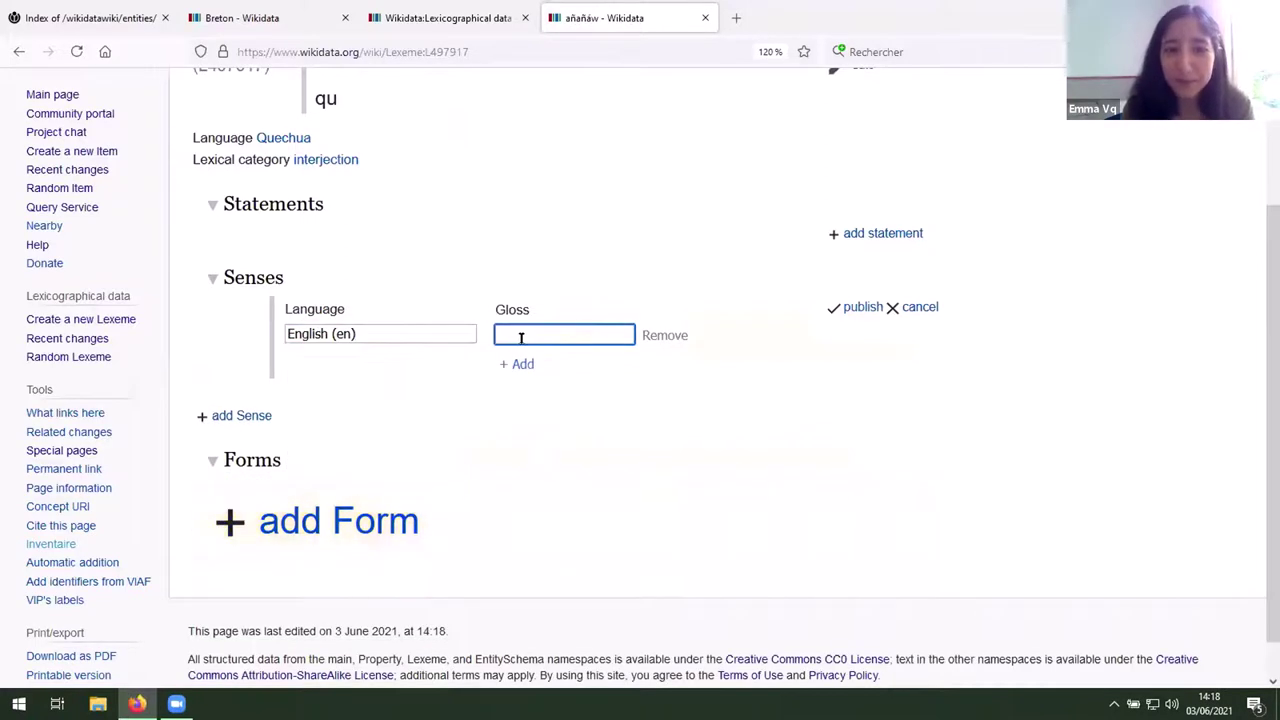
text(how beautiful)
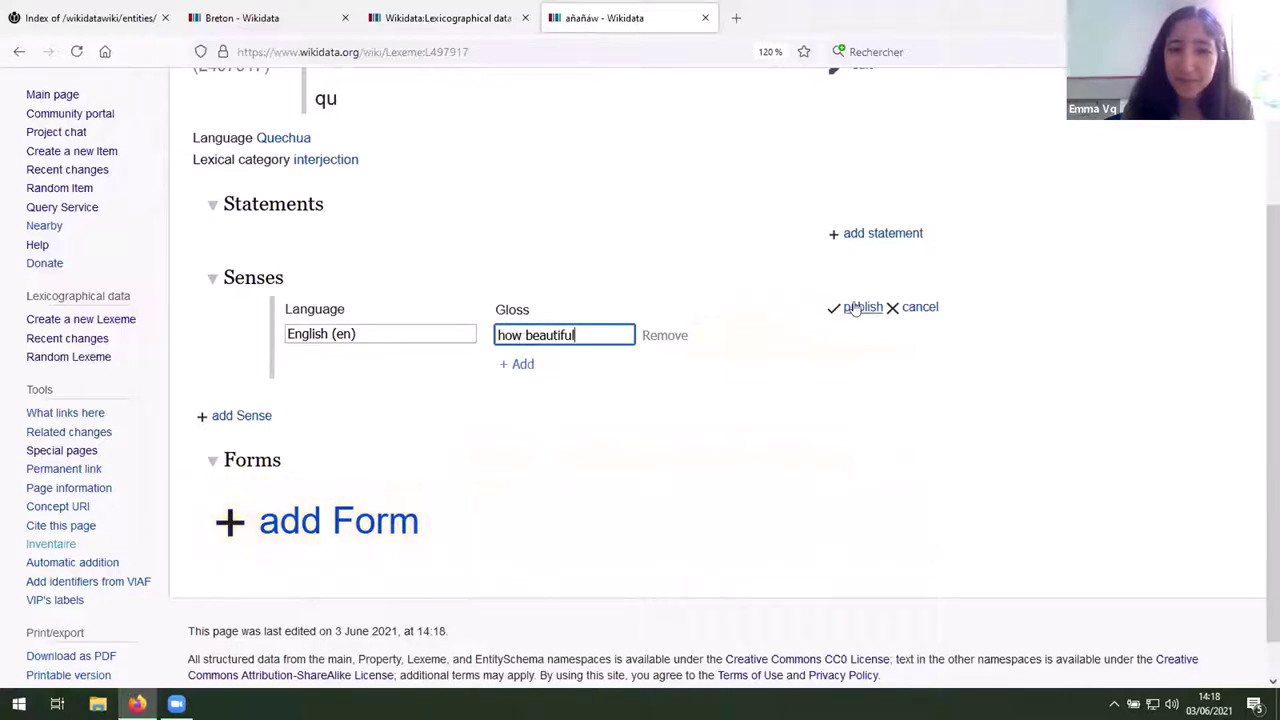
click(852, 307)
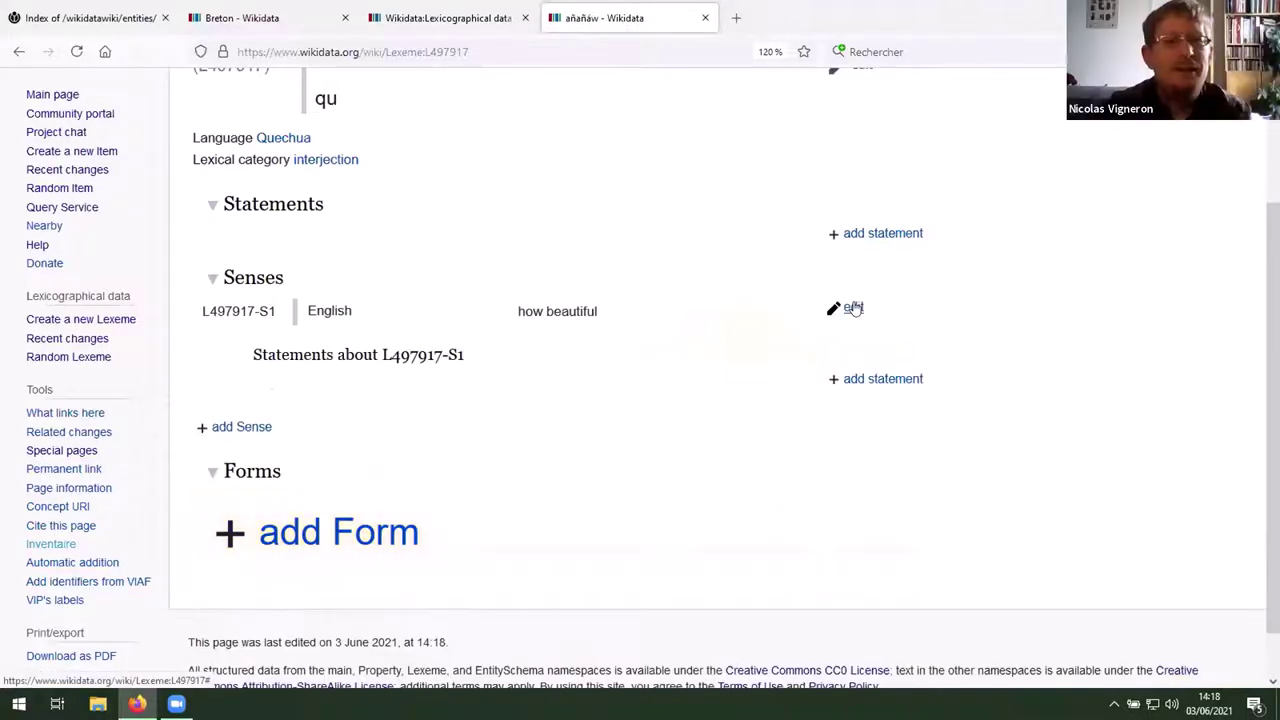
scroll(715, 320, up, 1)
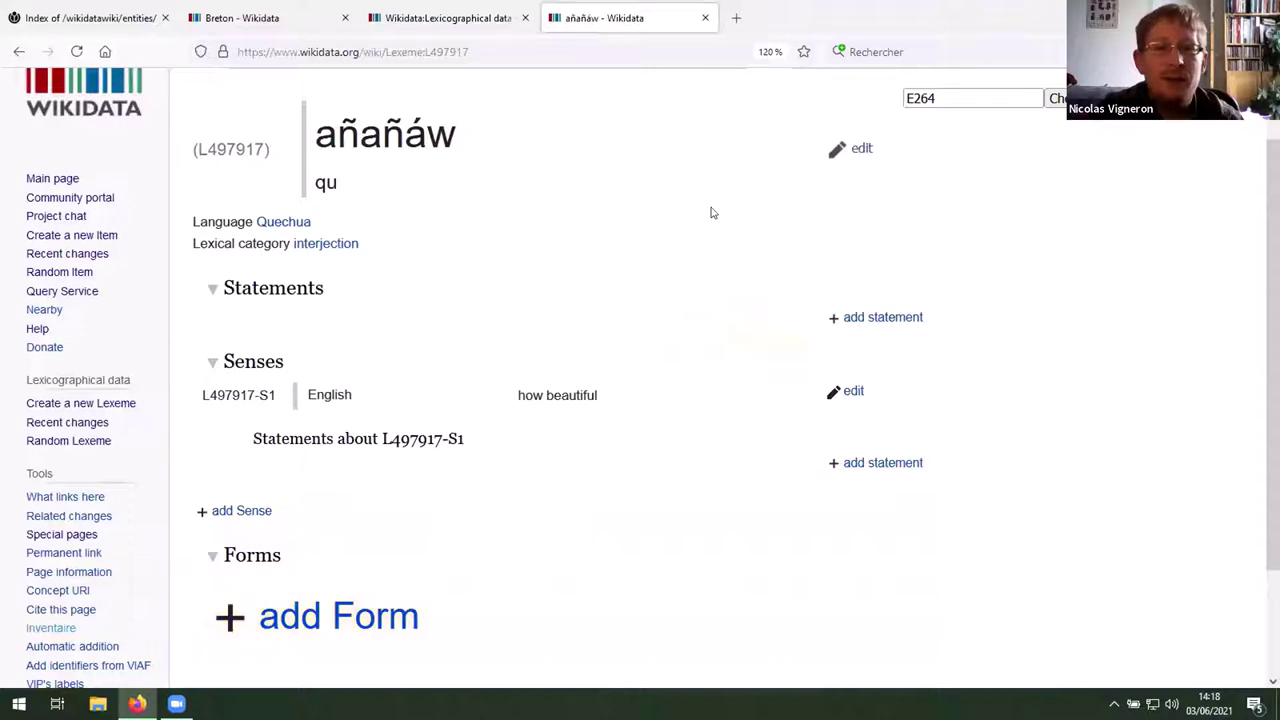
click(857, 149)
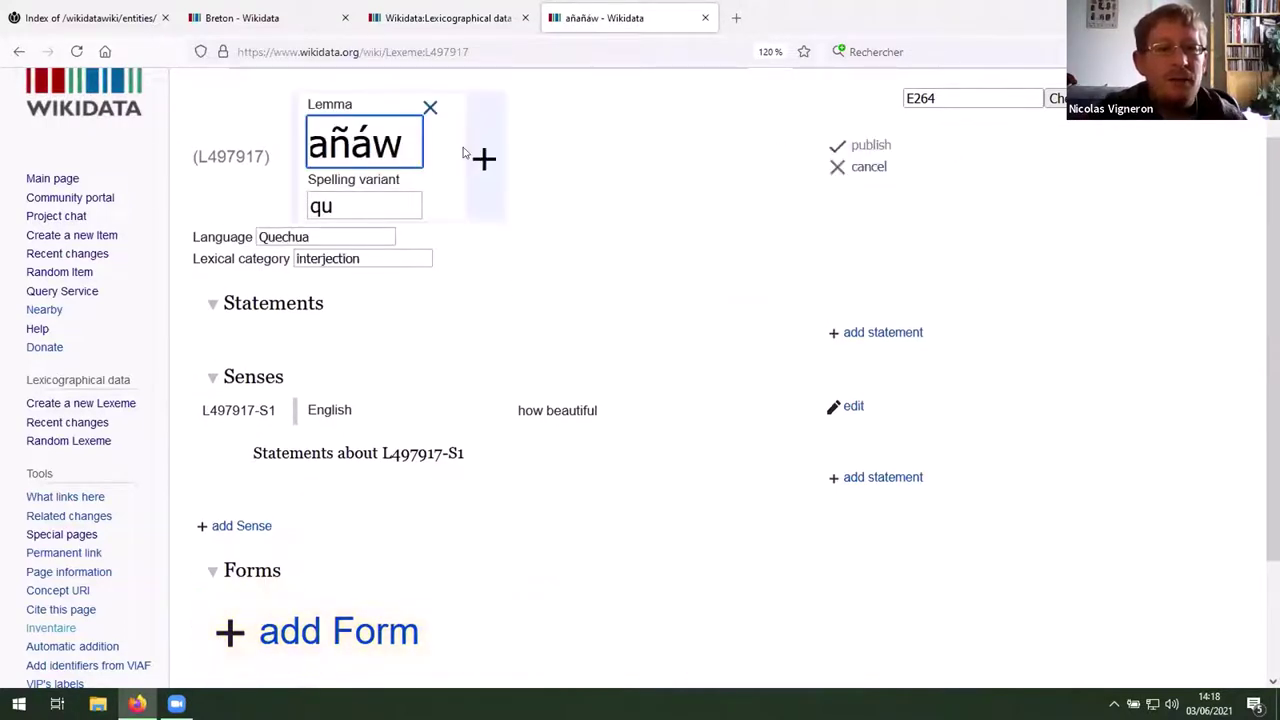
text(w)
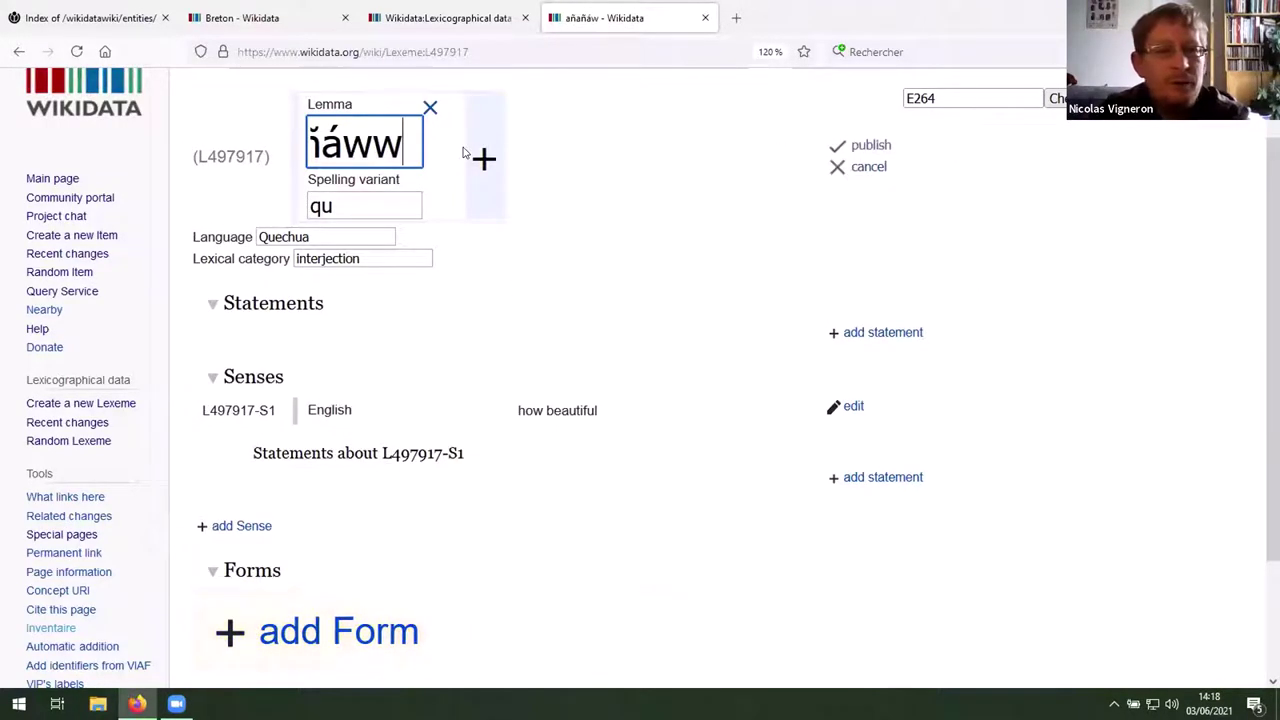
click(868, 170)
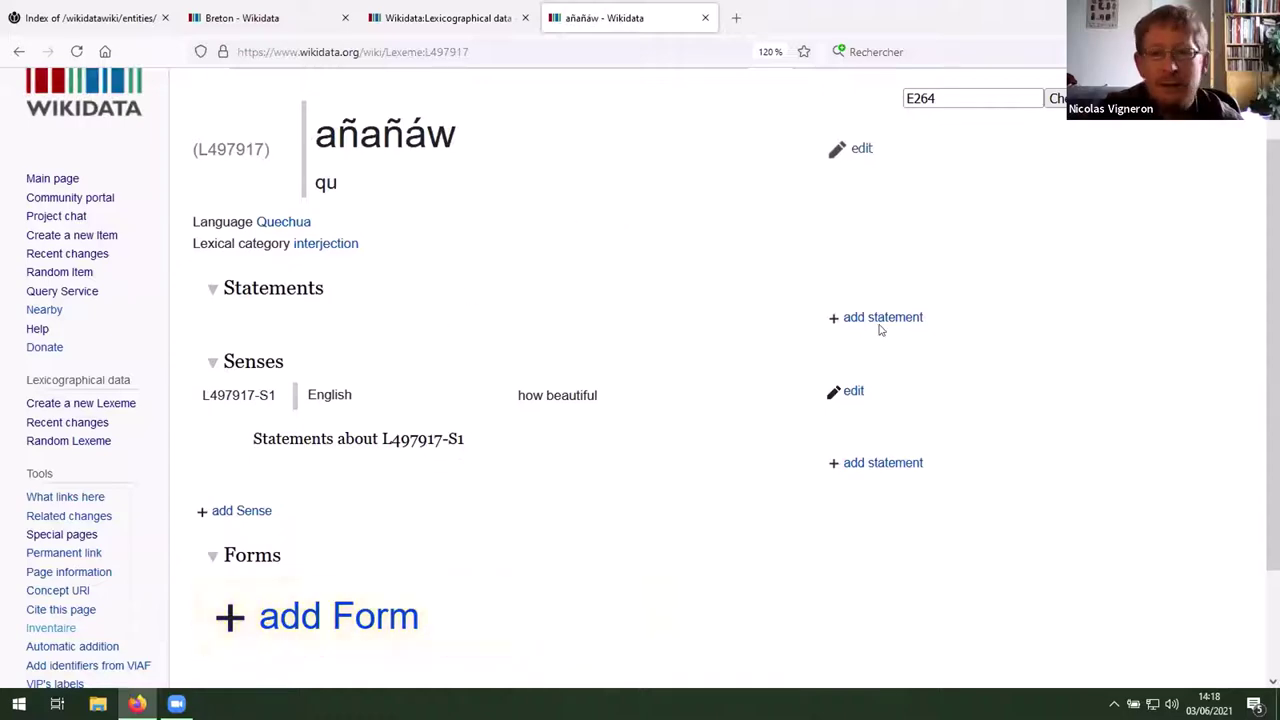
Step: Add a form to the lexeme using the copied lemma "añañáw" as its representation, and publish it
scroll(690, 364, down, 2)
scroll(603, 331, up, 4)
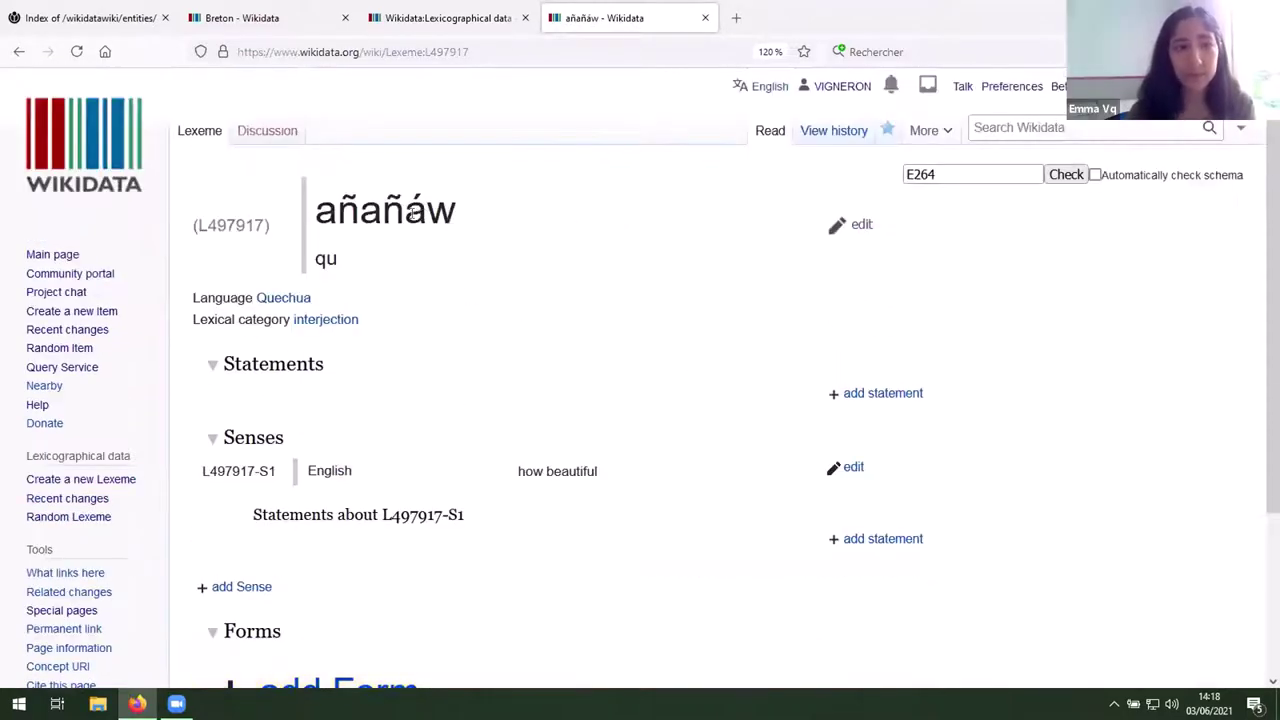
double_click(413, 212)
key(ctrl+c)
scroll(400, 330, down, 3)
click(330, 472)
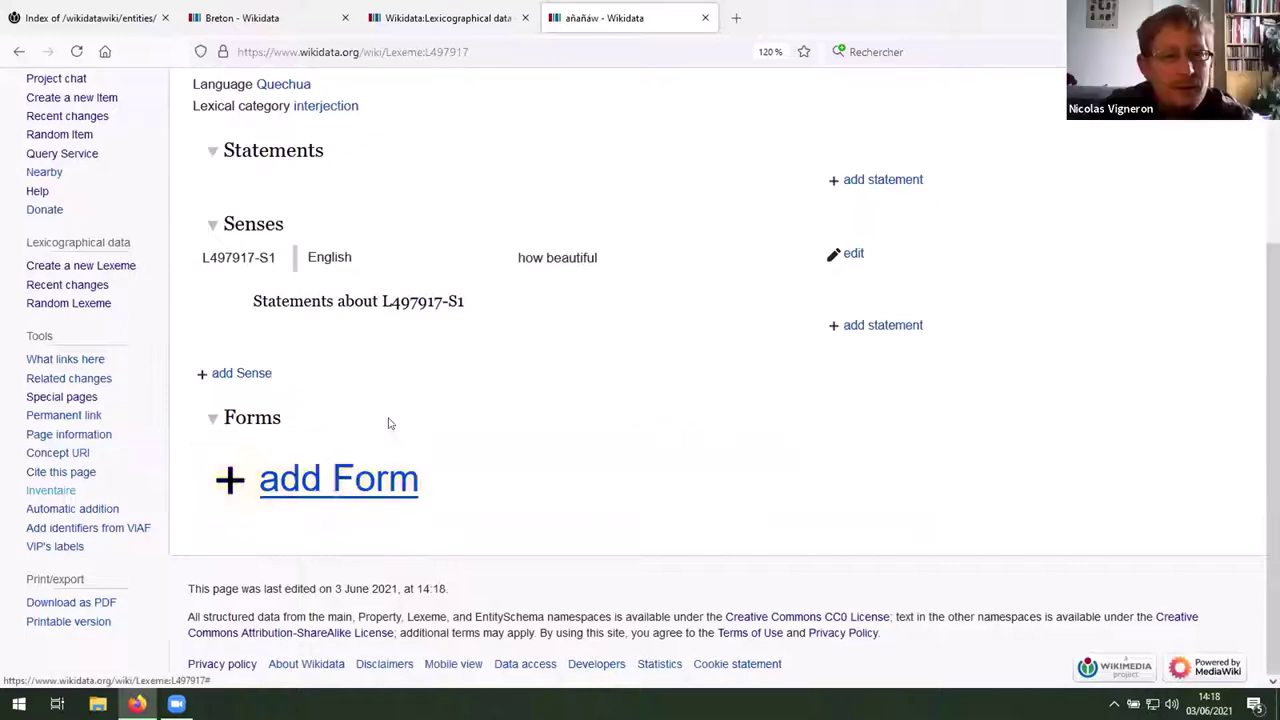
key(ctrl+v)
key(Return)
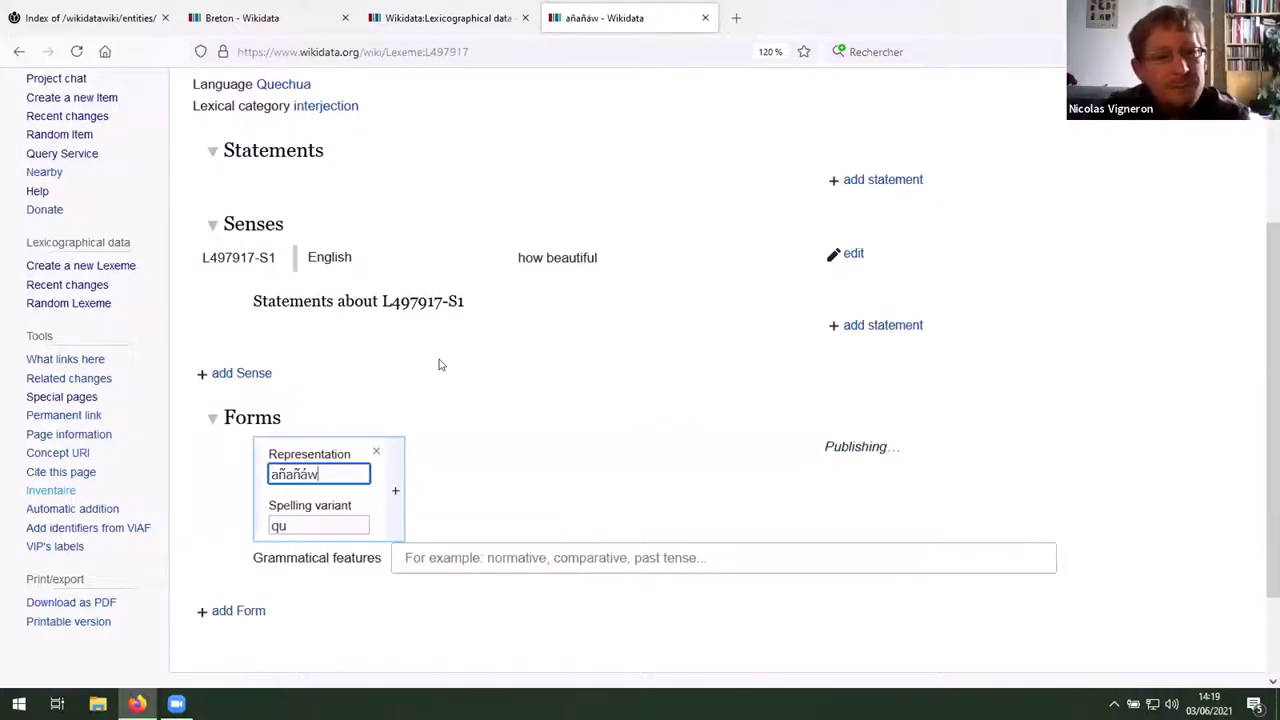
scroll(485, 390, down, 2)
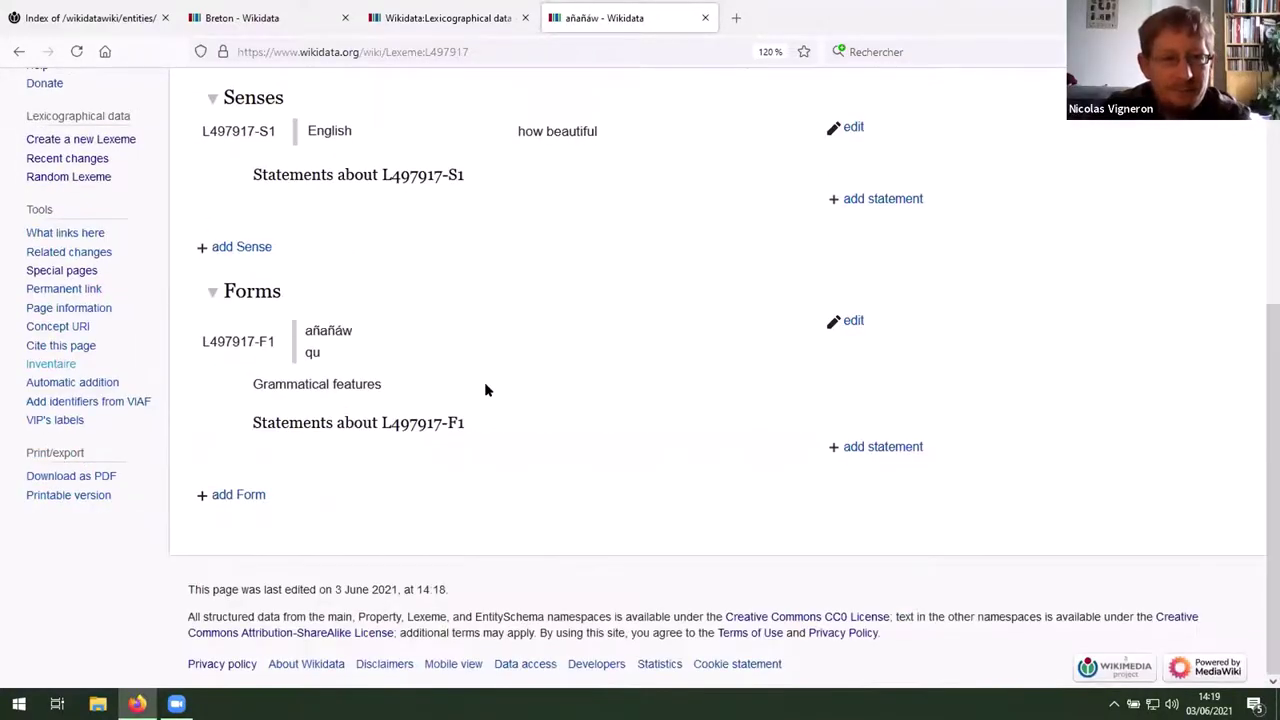
scroll(485, 390, up, 5)
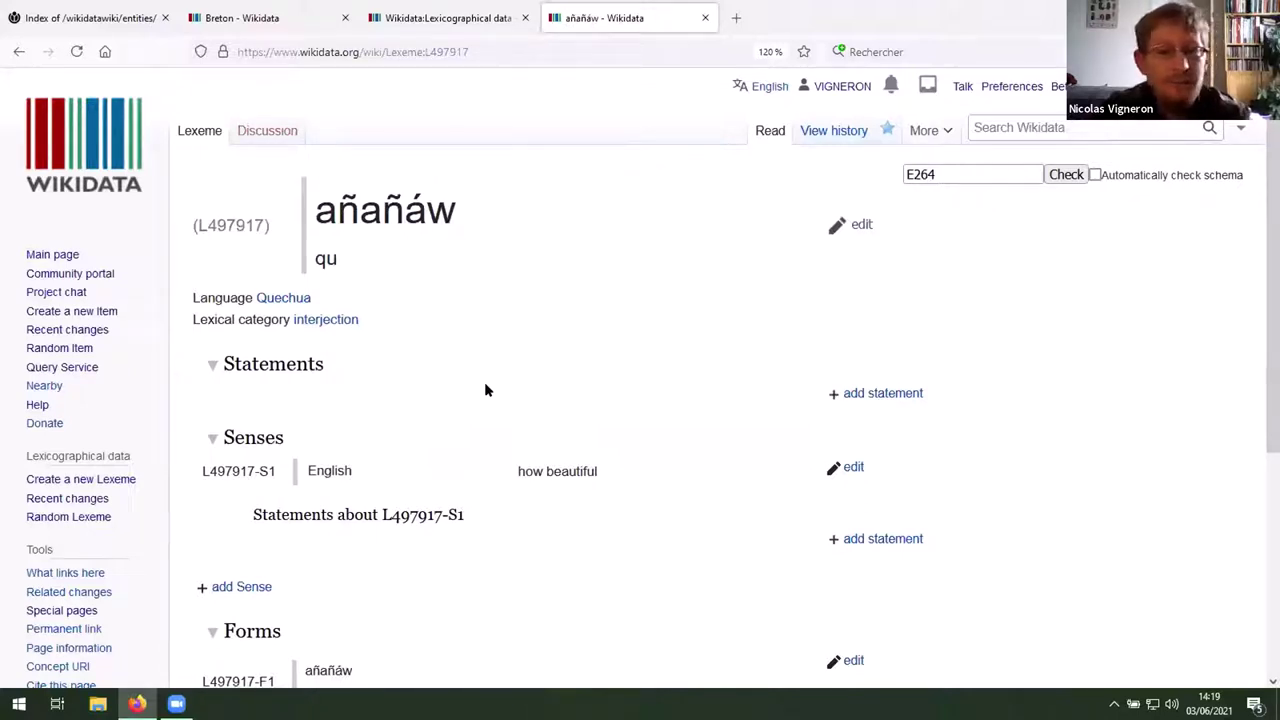
scroll(485, 390, down, 2)
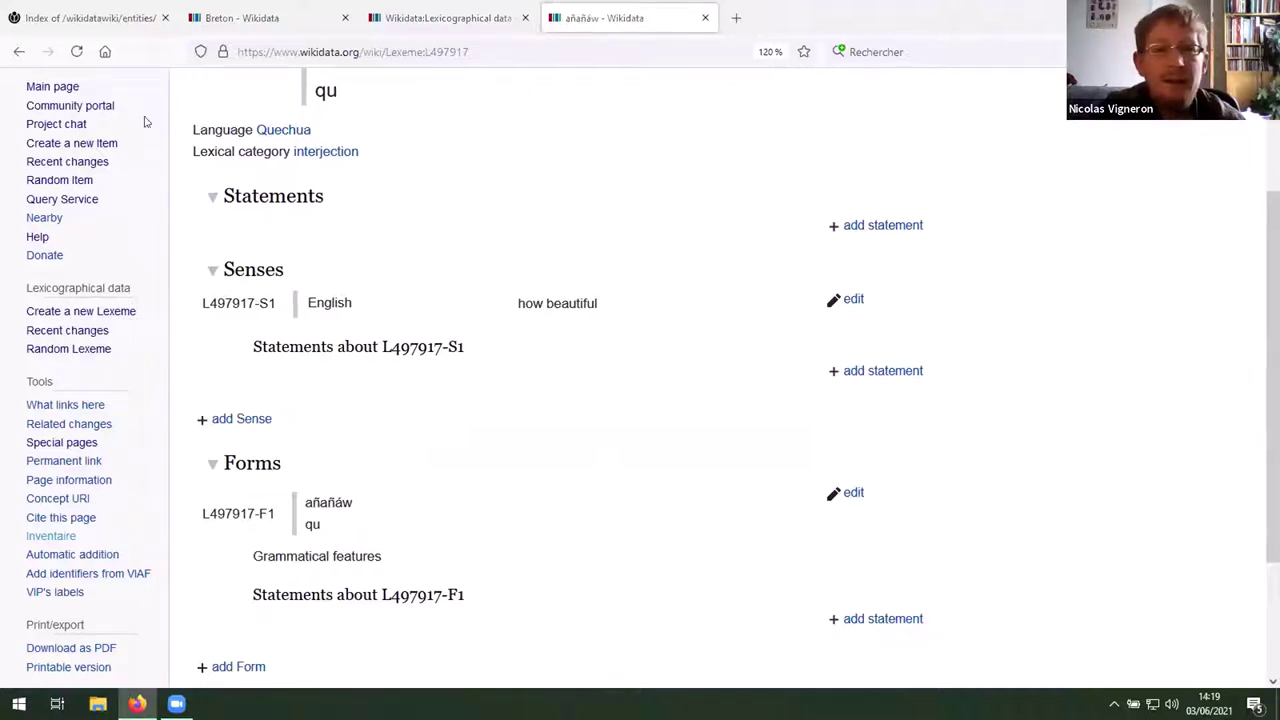
Step: Go to the Tools page of Wikidata's Lexicographical data project and open Ordia from it in a new tab
click(458, 14)
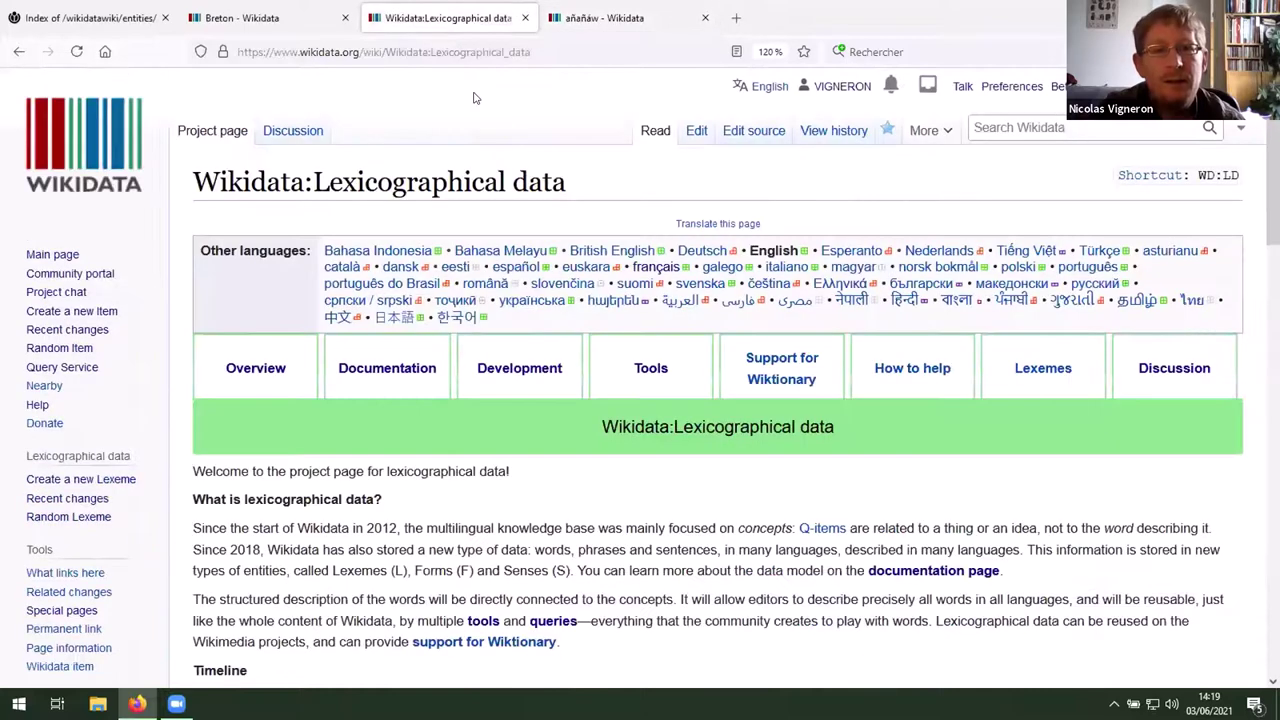
click(491, 44)
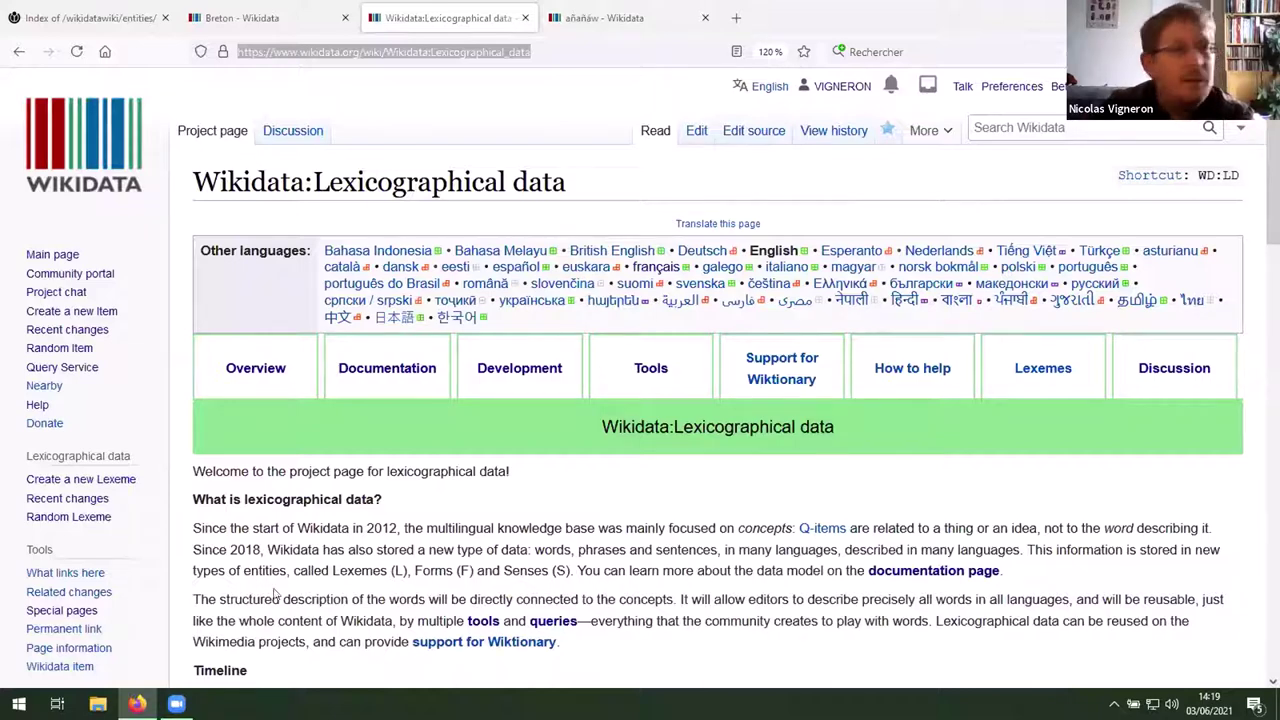
click(392, 196)
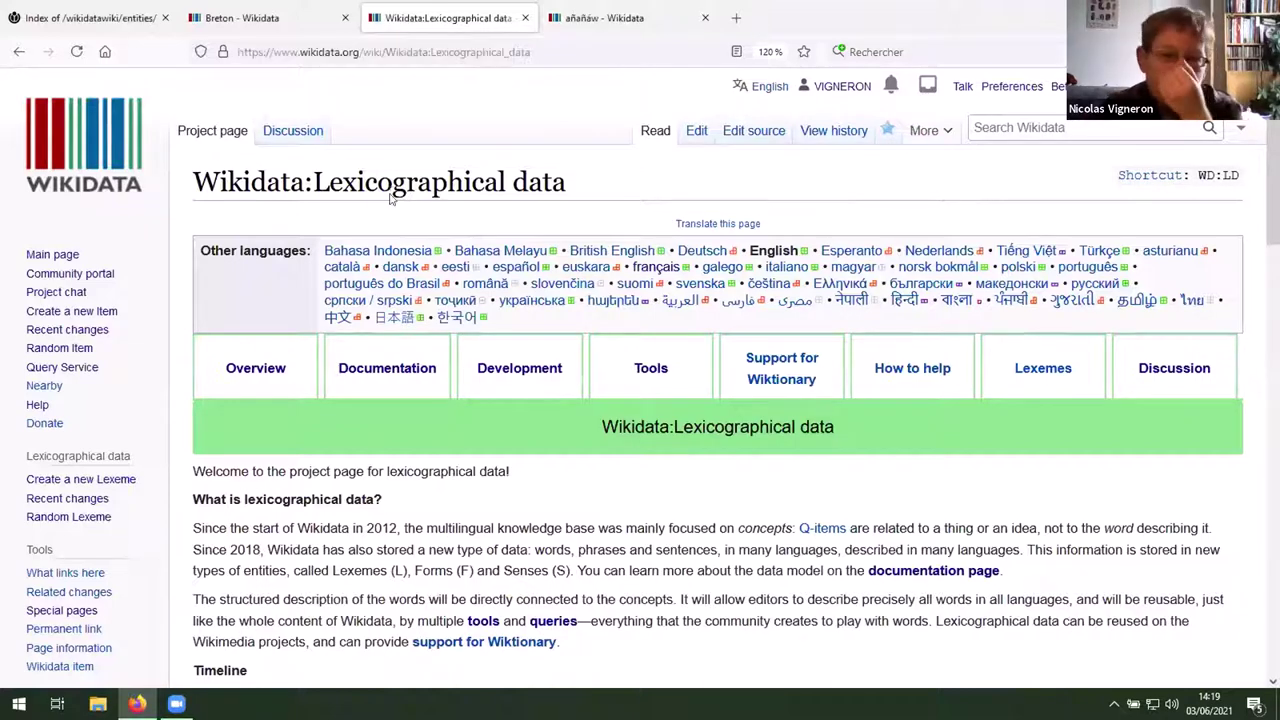
click(640, 369)
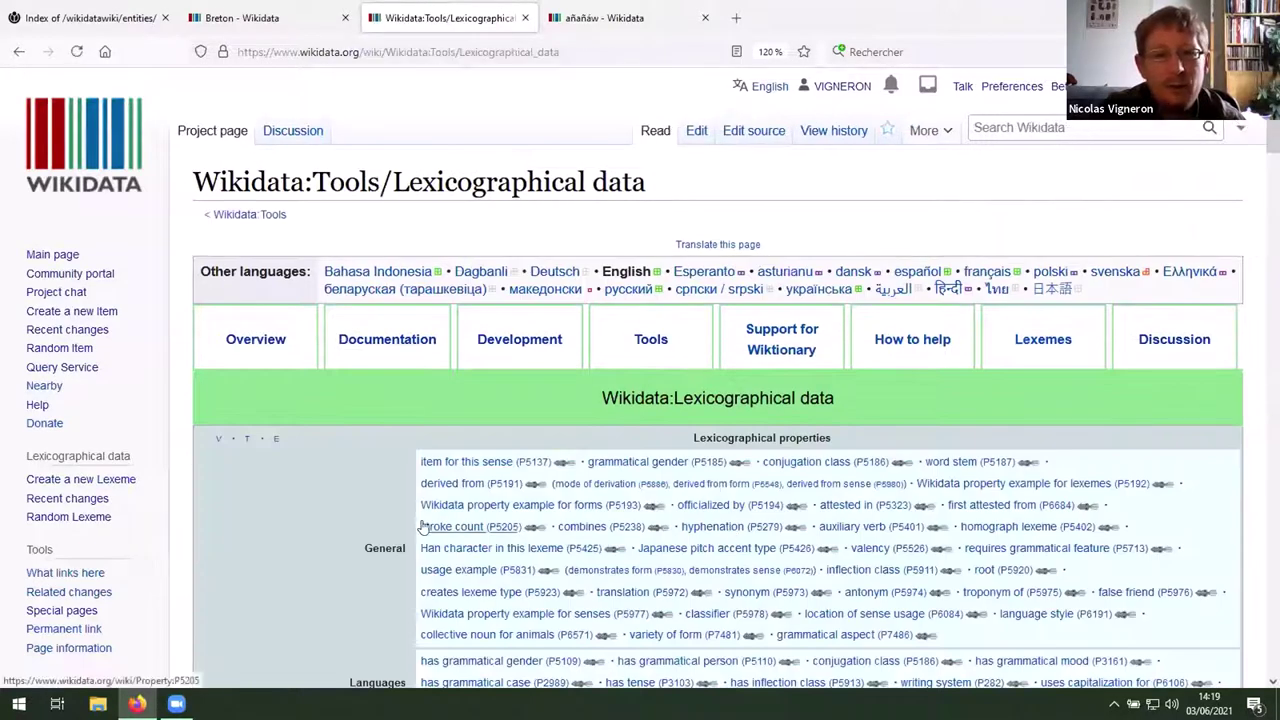
scroll(422, 527, down, 15)
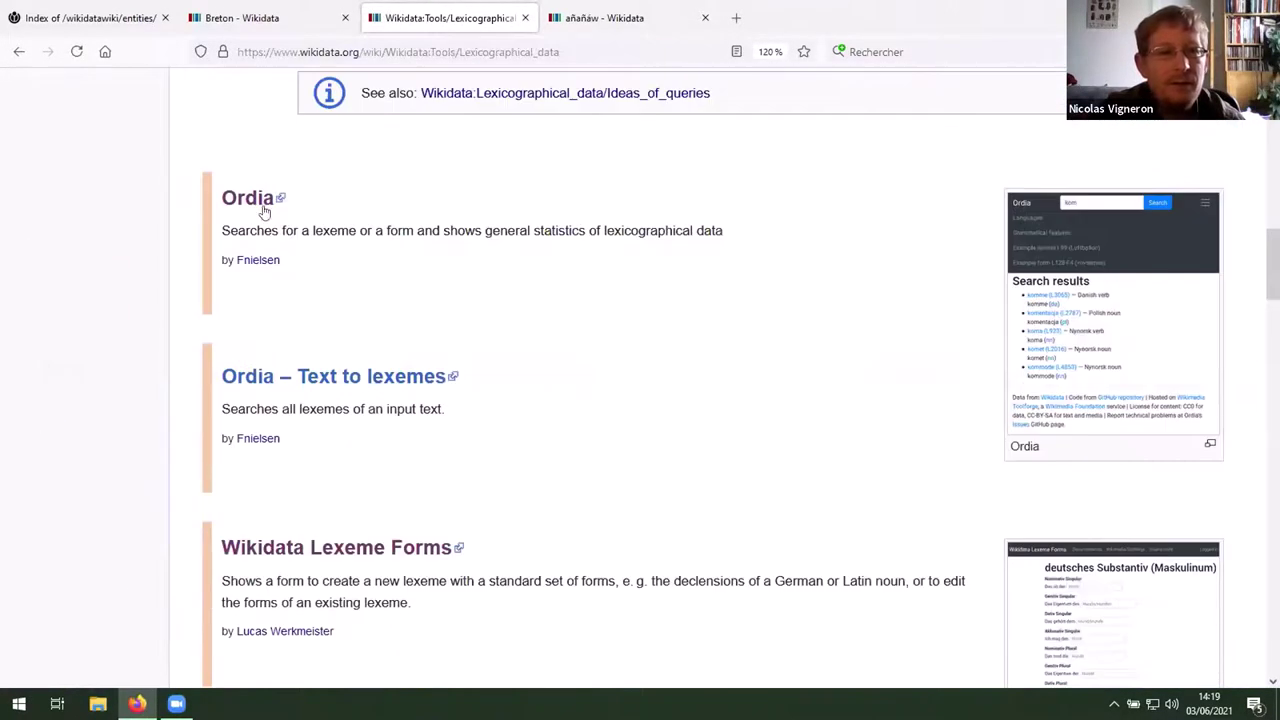
right_click(262, 208)
click(330, 214)
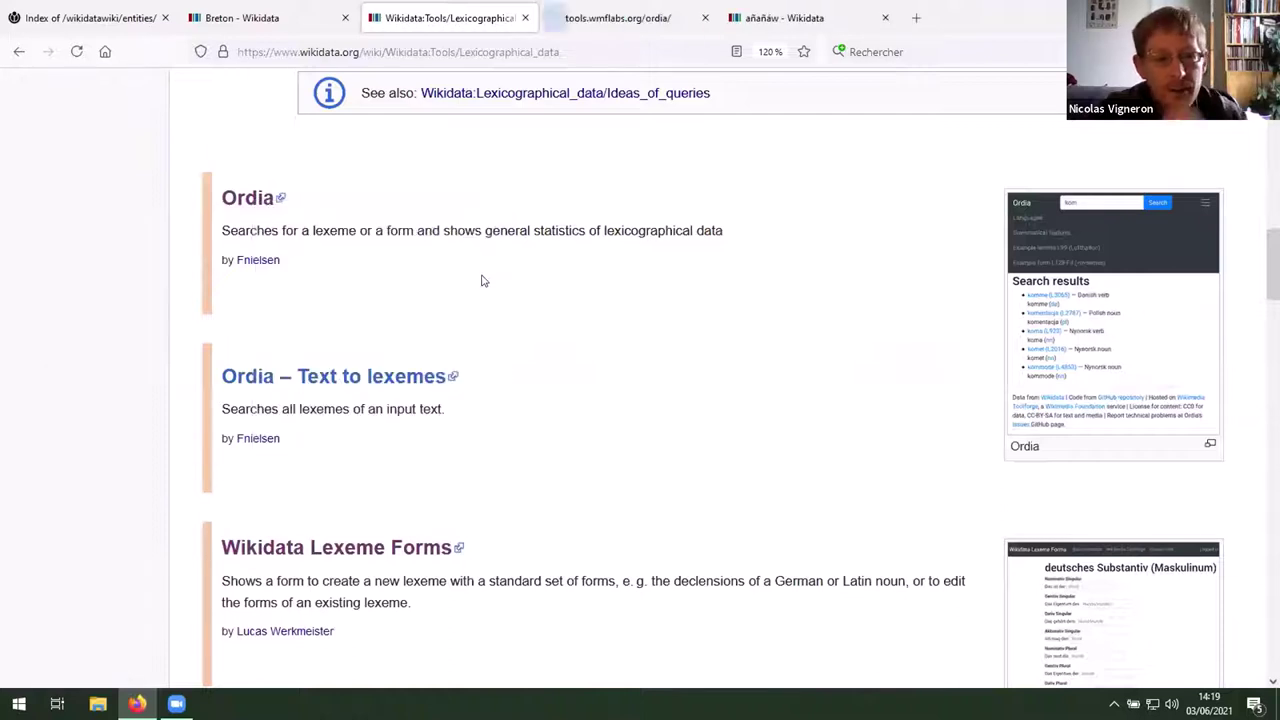
Step: Look through the listed lexeme tools, from Wikidata Lexeme Forms and Senses to the scripts, modules, DerDieDas and Hauki
scroll(481, 280, down, 3)
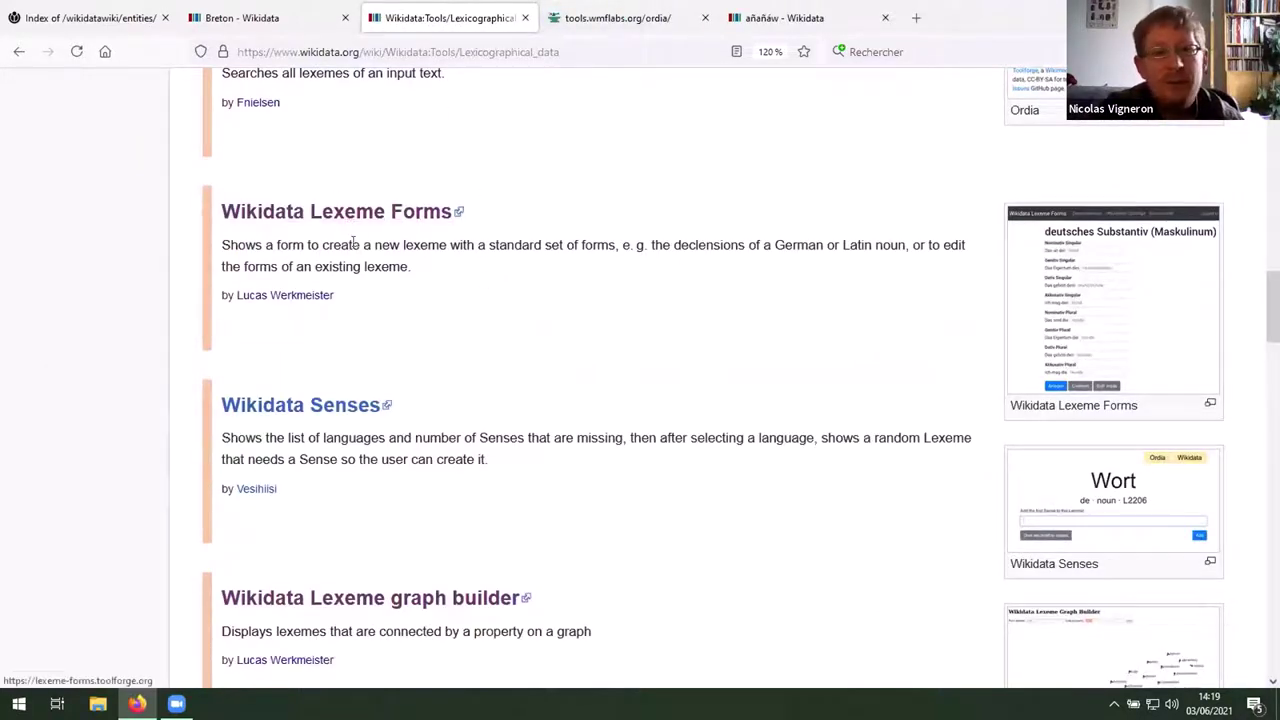
drag(338, 248, 430, 275)
click(430, 275)
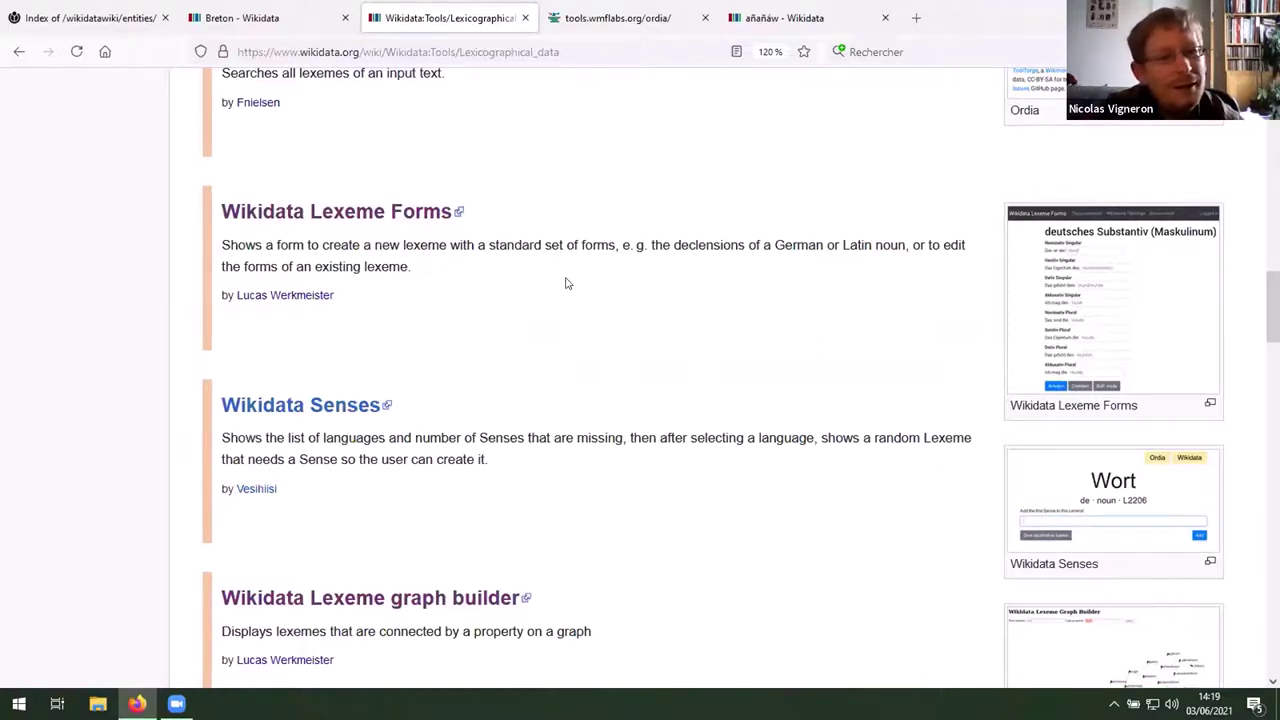
scroll(565, 284, down, 3)
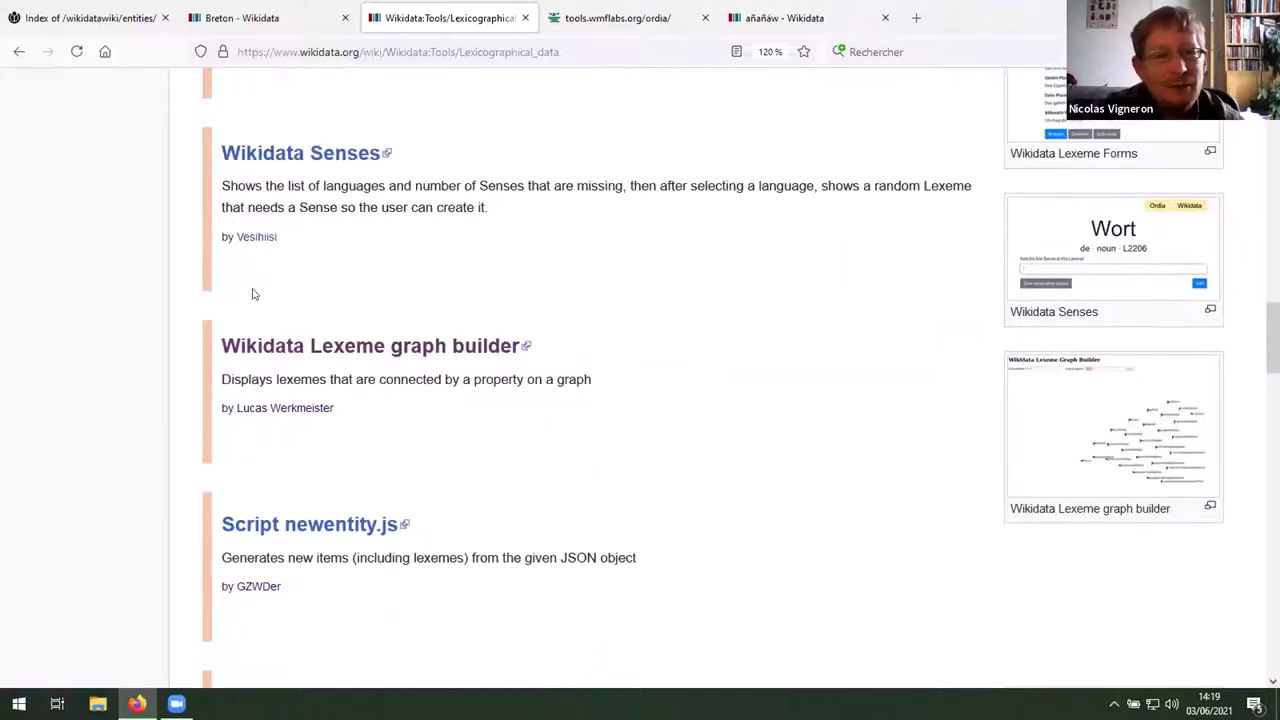
scroll(565, 375, down, 2)
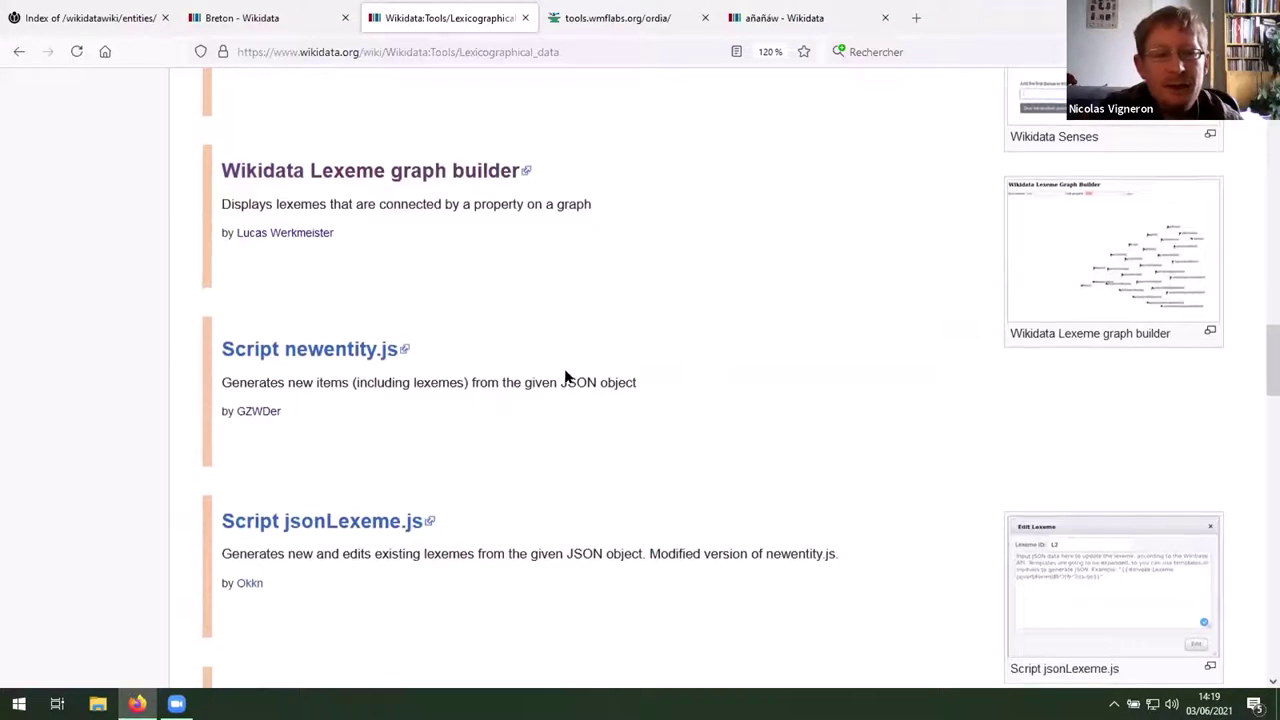
scroll(564, 376, down, 3)
scroll(734, 397, down, 4)
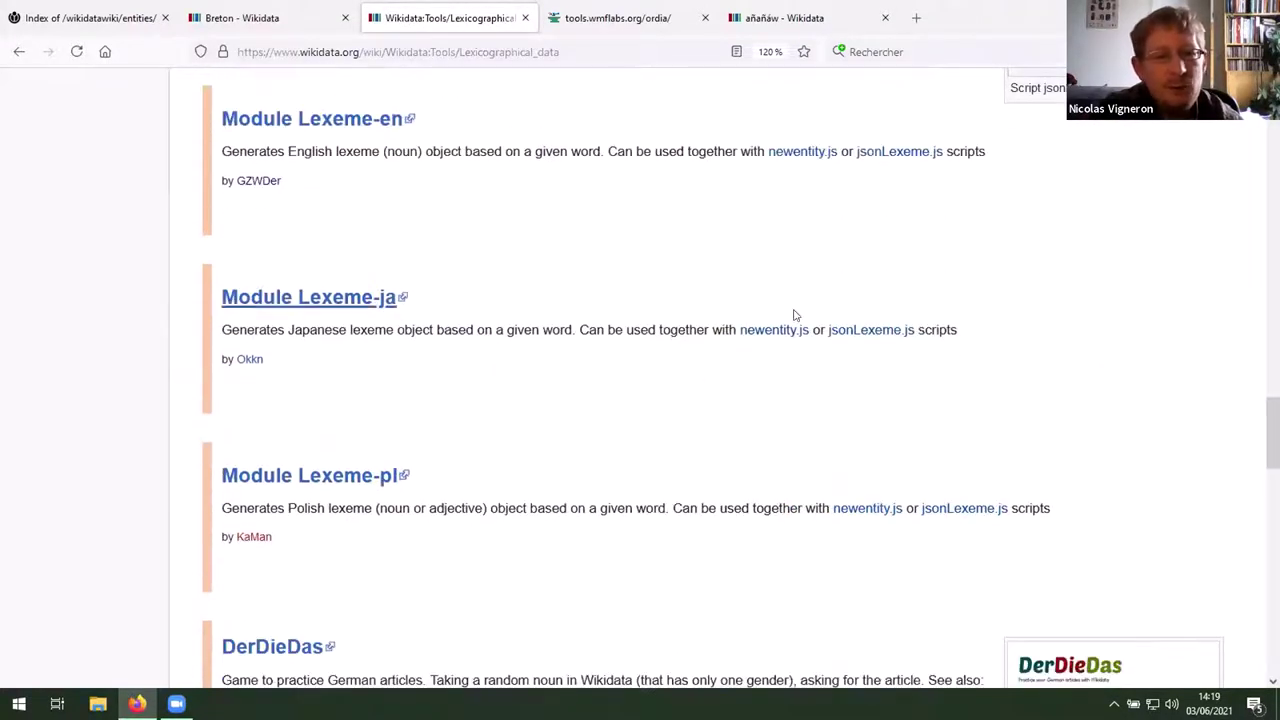
scroll(795, 315, down, 5)
scroll(468, 186, down, 1)
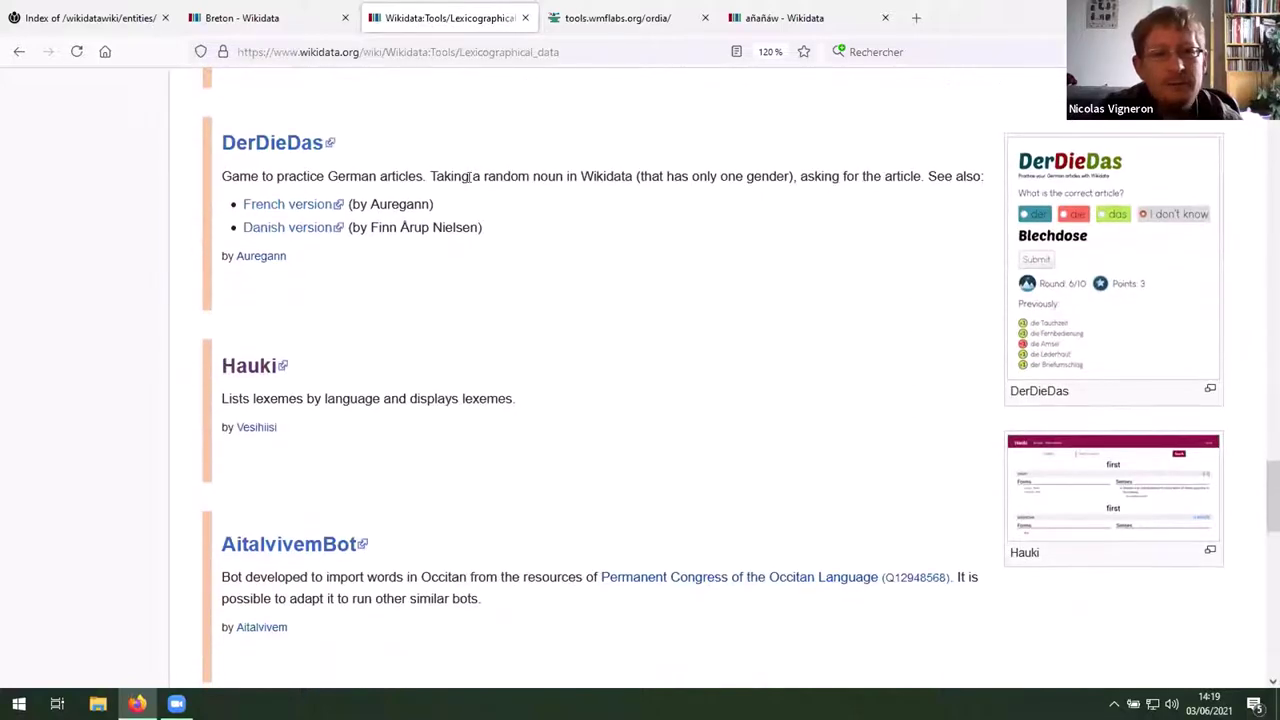
Step: Open the DerDieDas German article game in a new tab and switch to it
scroll(468, 178, up, 1)
right_click(289, 232)
click(292, 241)
click(808, 16)
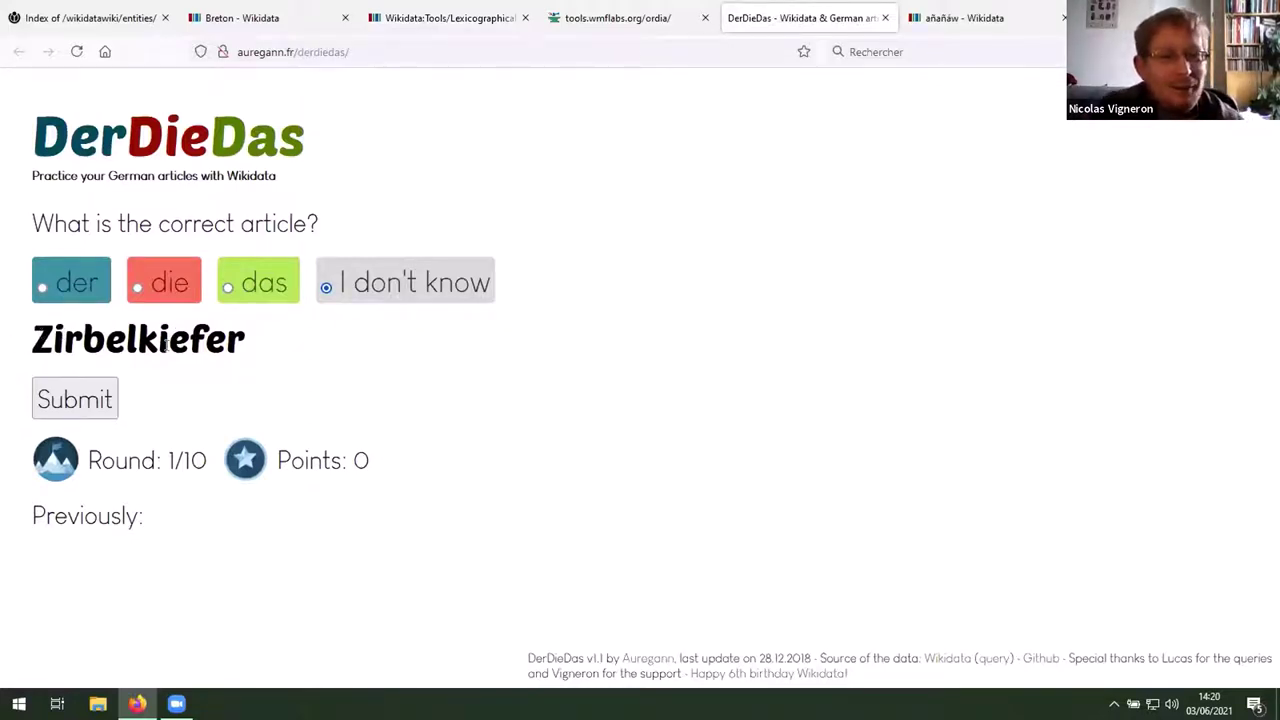
Step: Play the first three rounds of DerDieDas, answering "die" for both Blinddarmentzündung and Billiarde
drag(157, 340, 246, 340)
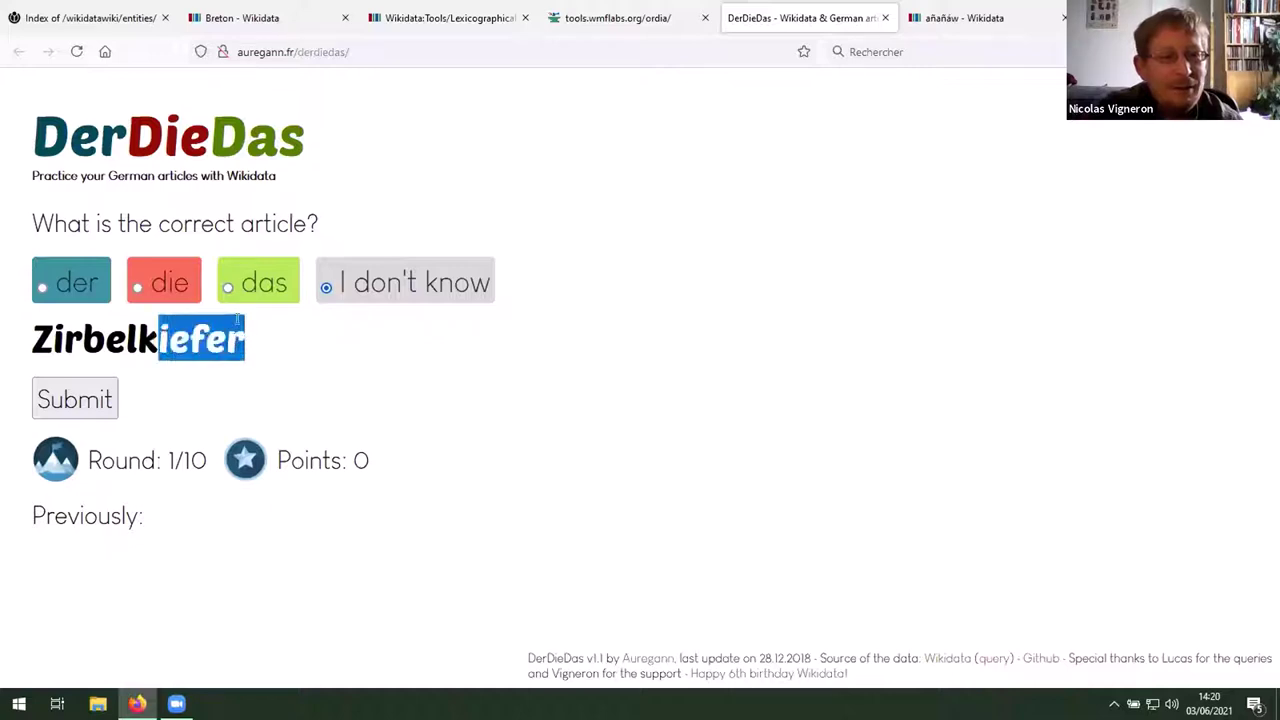
click(232, 288)
click(95, 392)
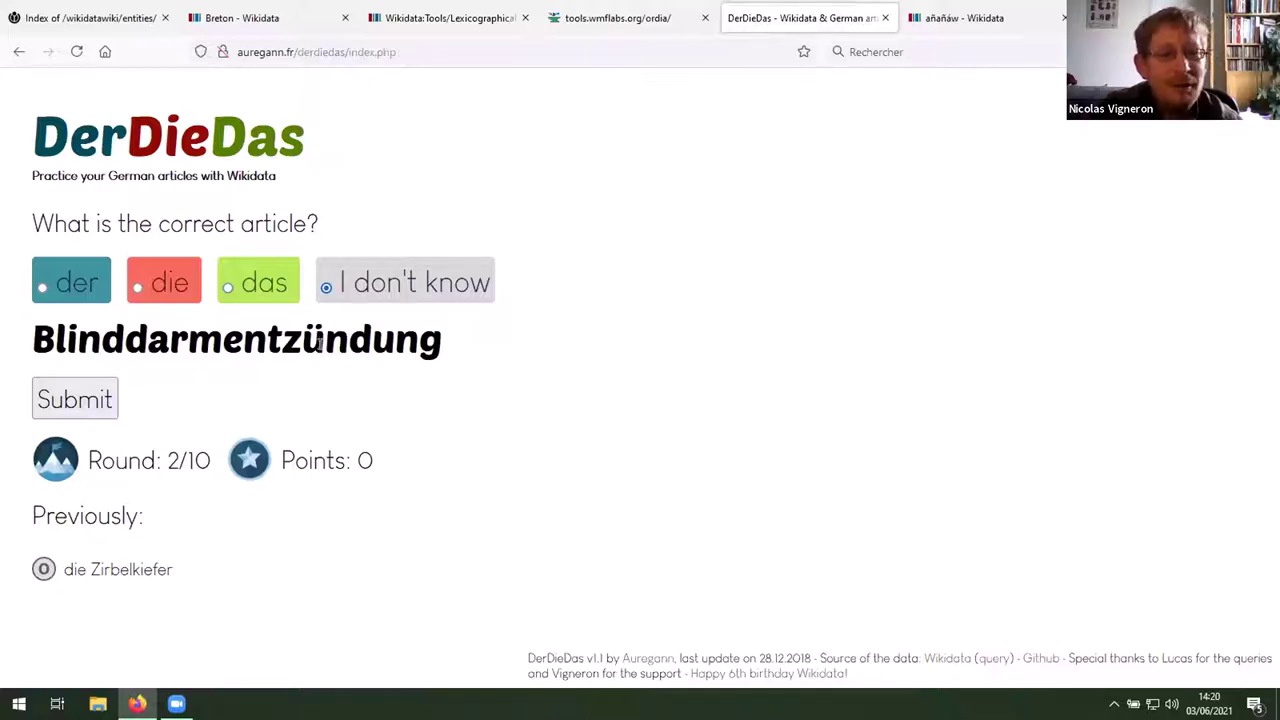
click(166, 295)
click(72, 400)
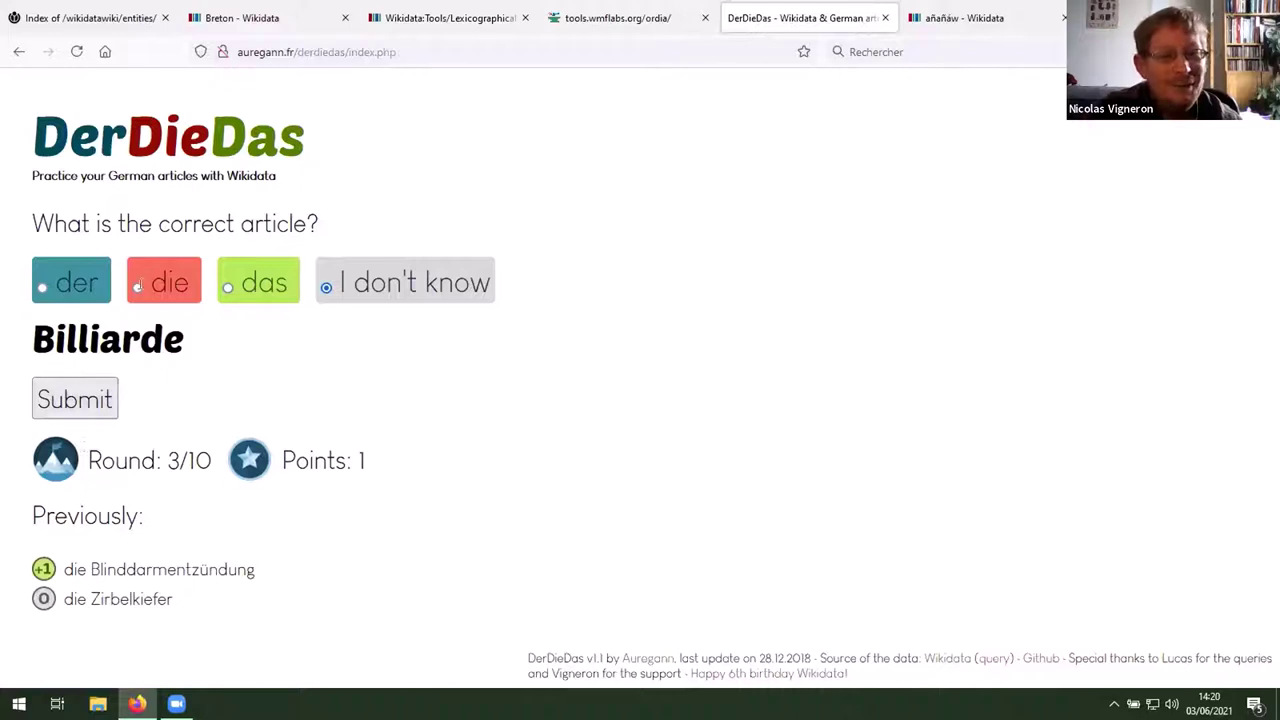
click(138, 289)
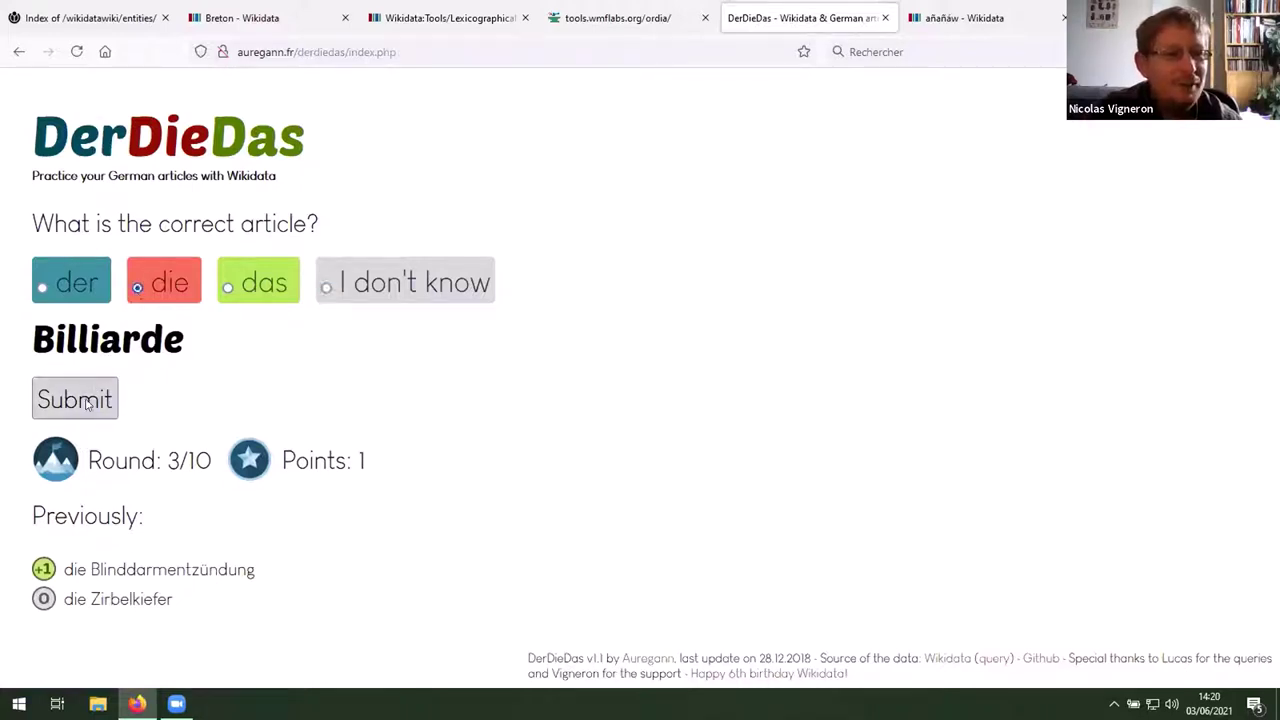
click(87, 400)
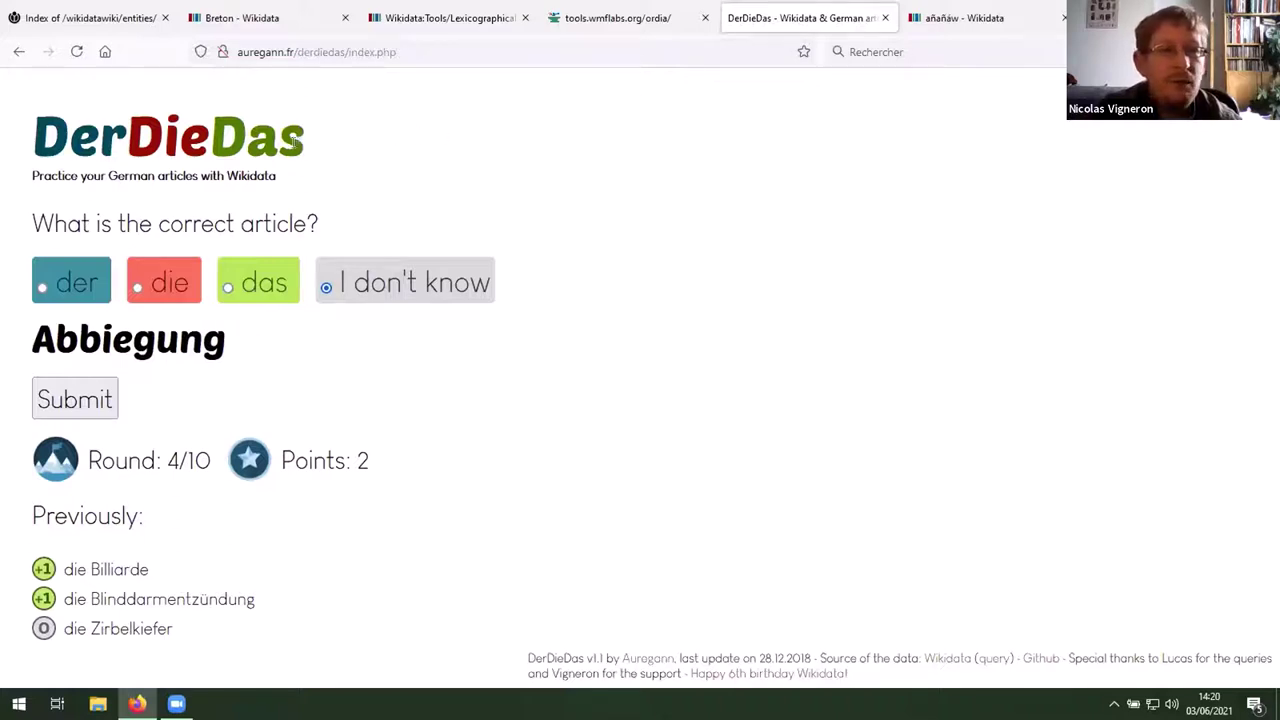
Step: Close the Ordia, DerDieDas and añañáw tabs to return to the lexicographical tools list
click(609, 17)
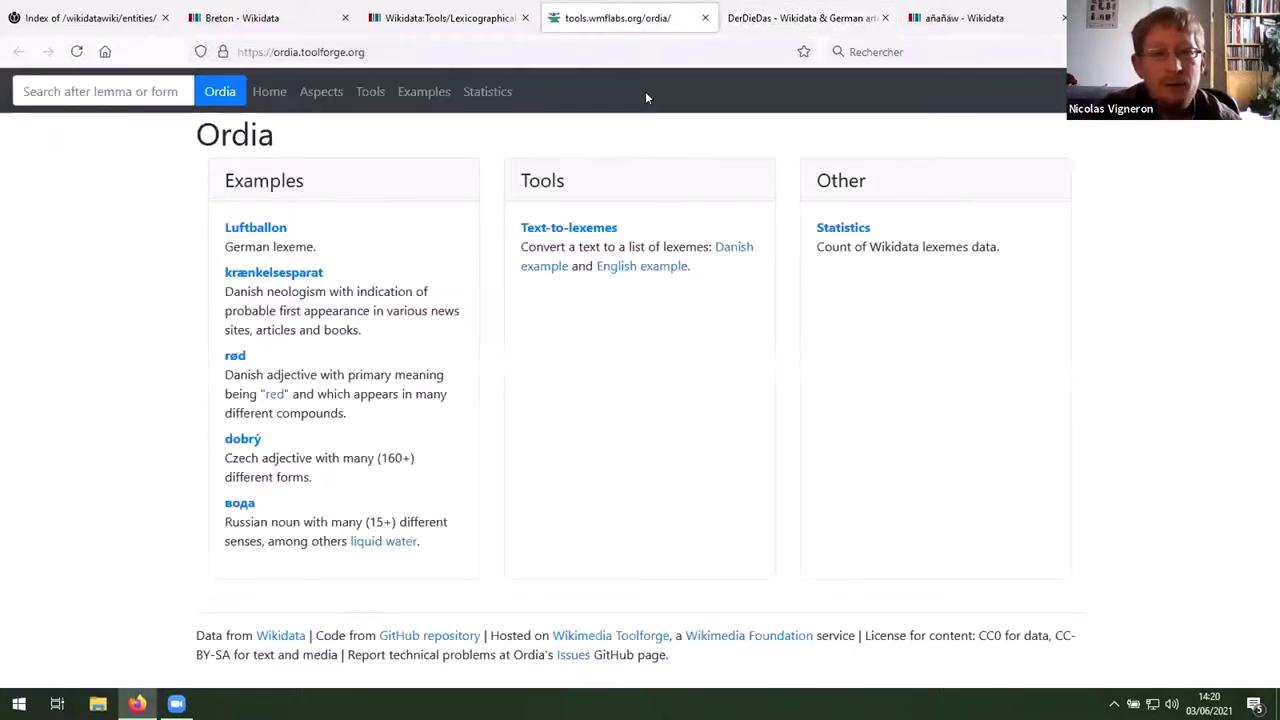
click(705, 17)
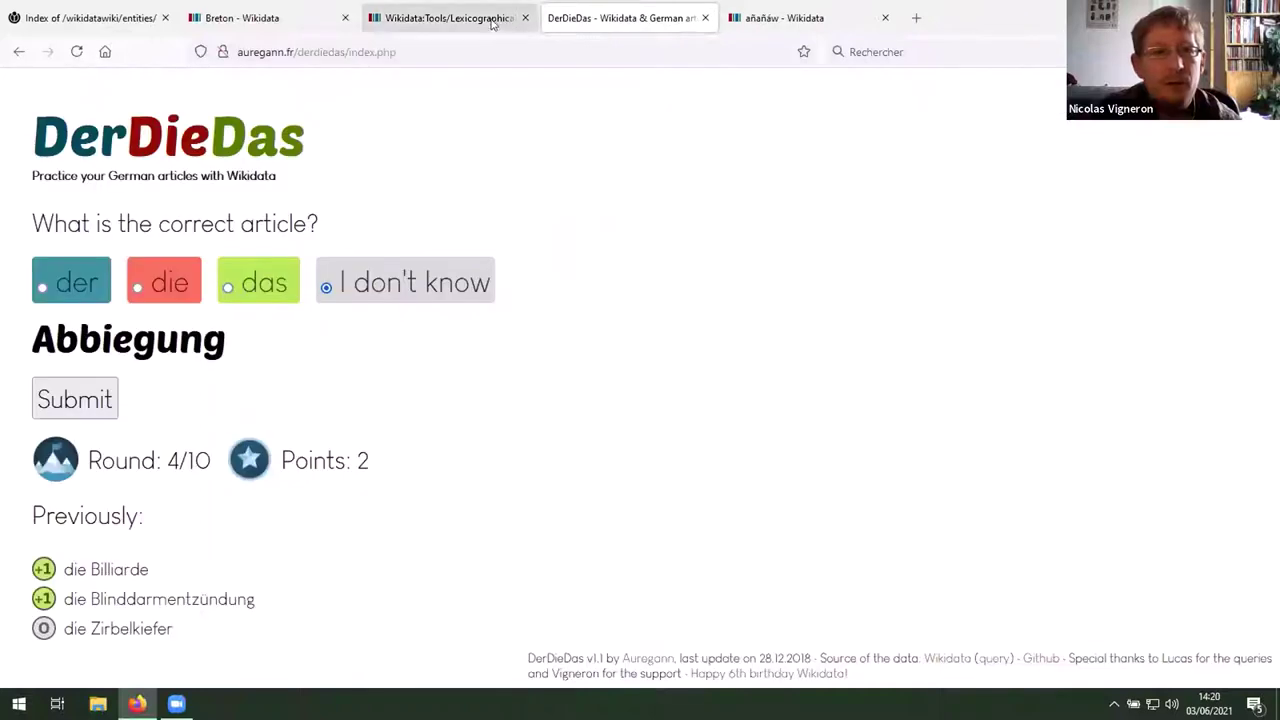
click(703, 18)
click(703, 18)
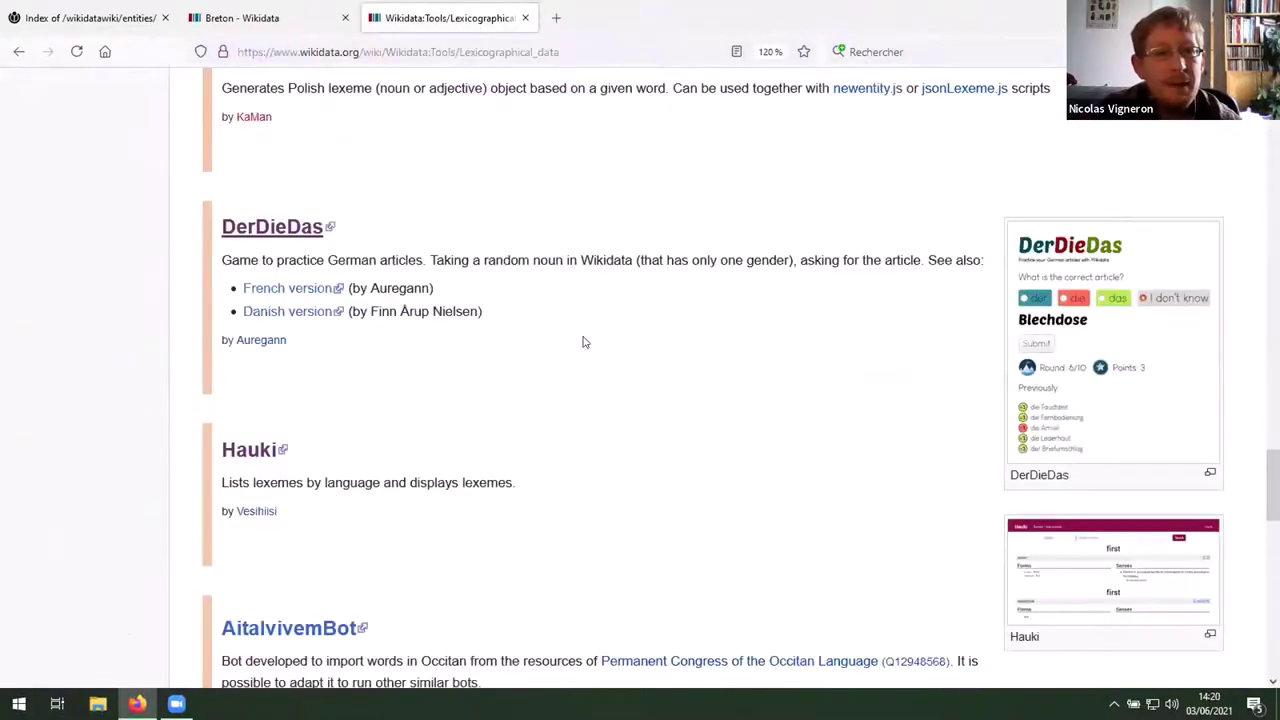
Step: Look through the remaining lexicographical tools, from DerDieDas and Hauki down to Lexicator
drag(632, 330, 466, 303)
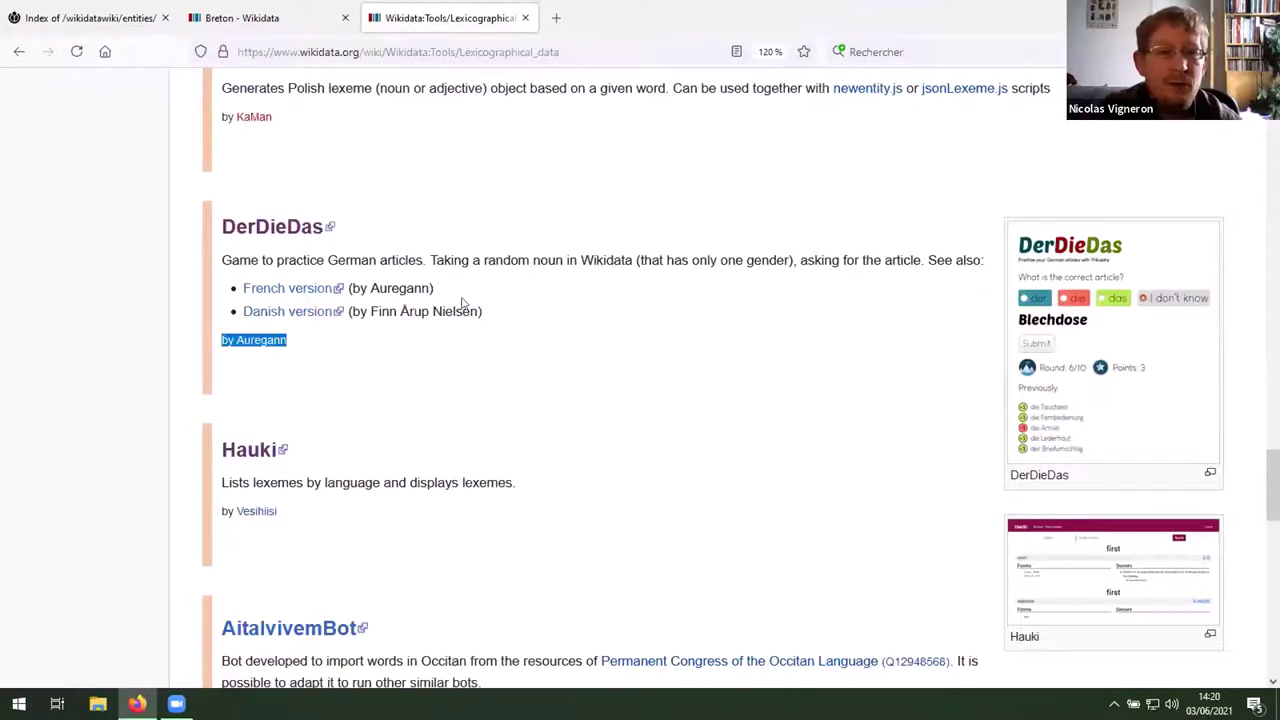
click(551, 354)
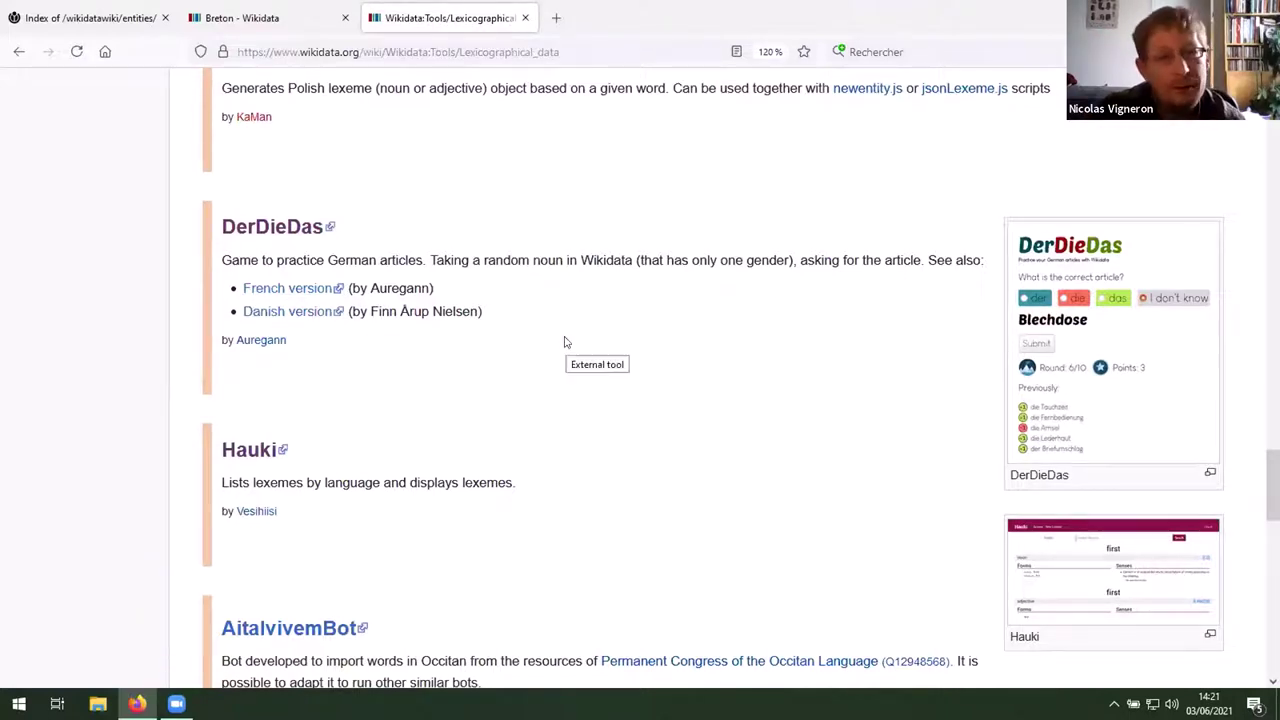
scroll(565, 343, down, 7)
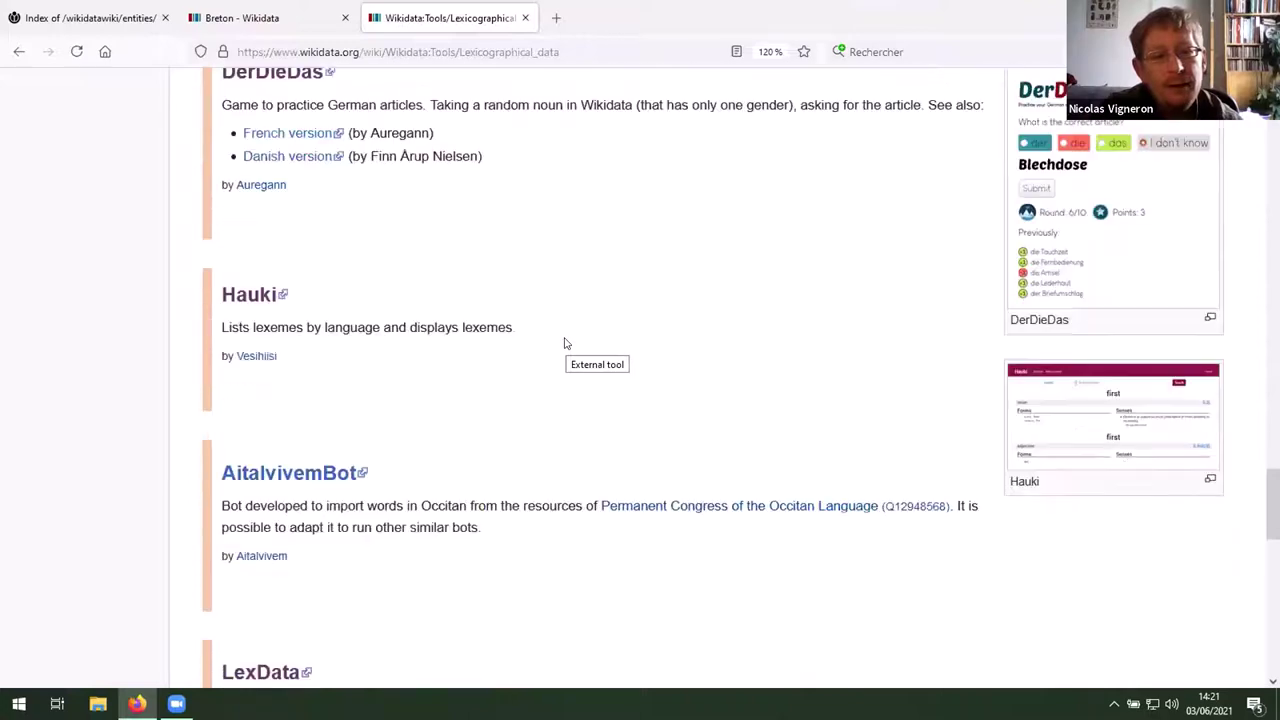
scroll(565, 343, down, 4)
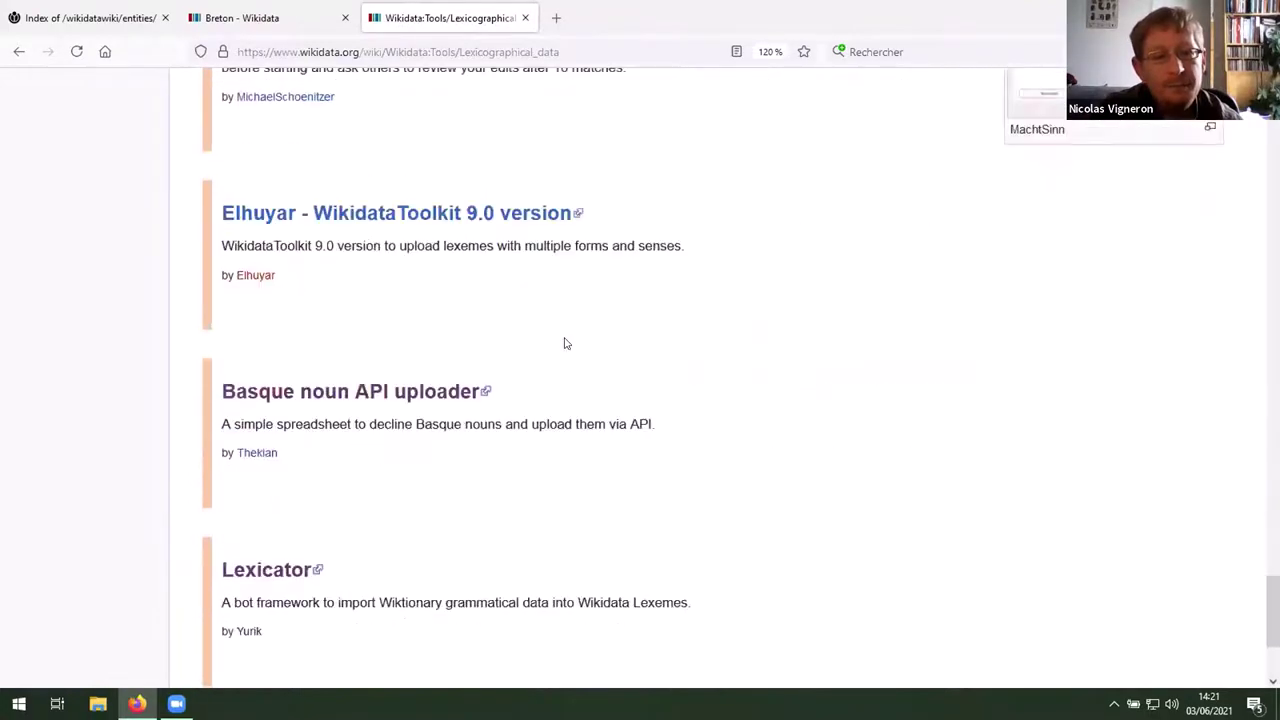
scroll(565, 343, down, 2)
scroll(565, 343, up, 1)
scroll(565, 343, up, 20)
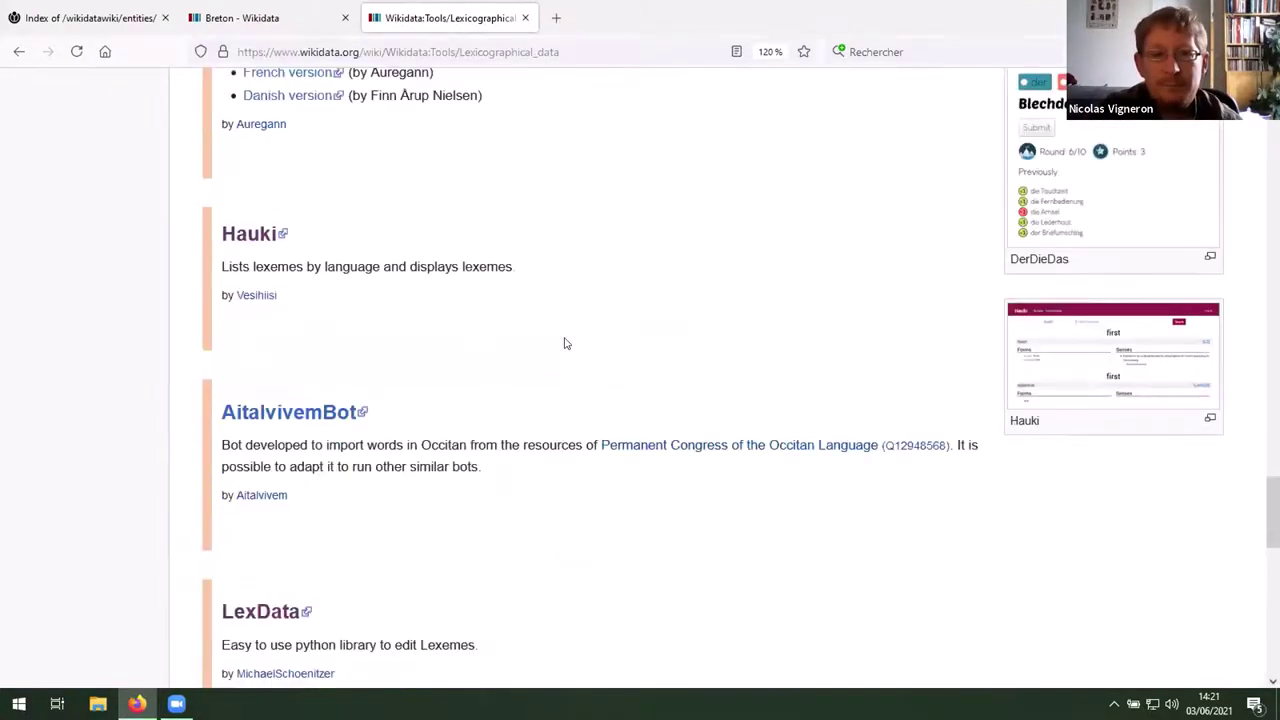
Step: Examine the table of lexicographical properties, including its general, language, phonetics and dictionary sections
scroll(565, 343, up, 15)
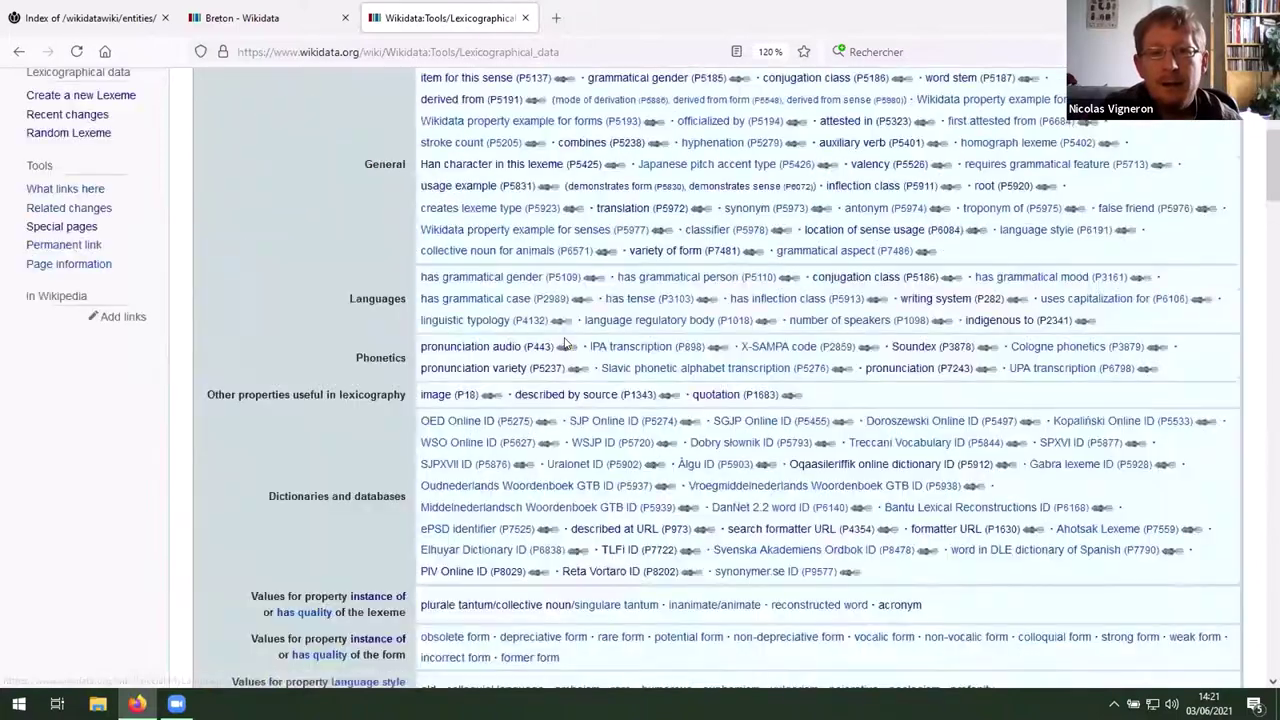
scroll(565, 343, down, 3)
scroll(565, 343, down, 1)
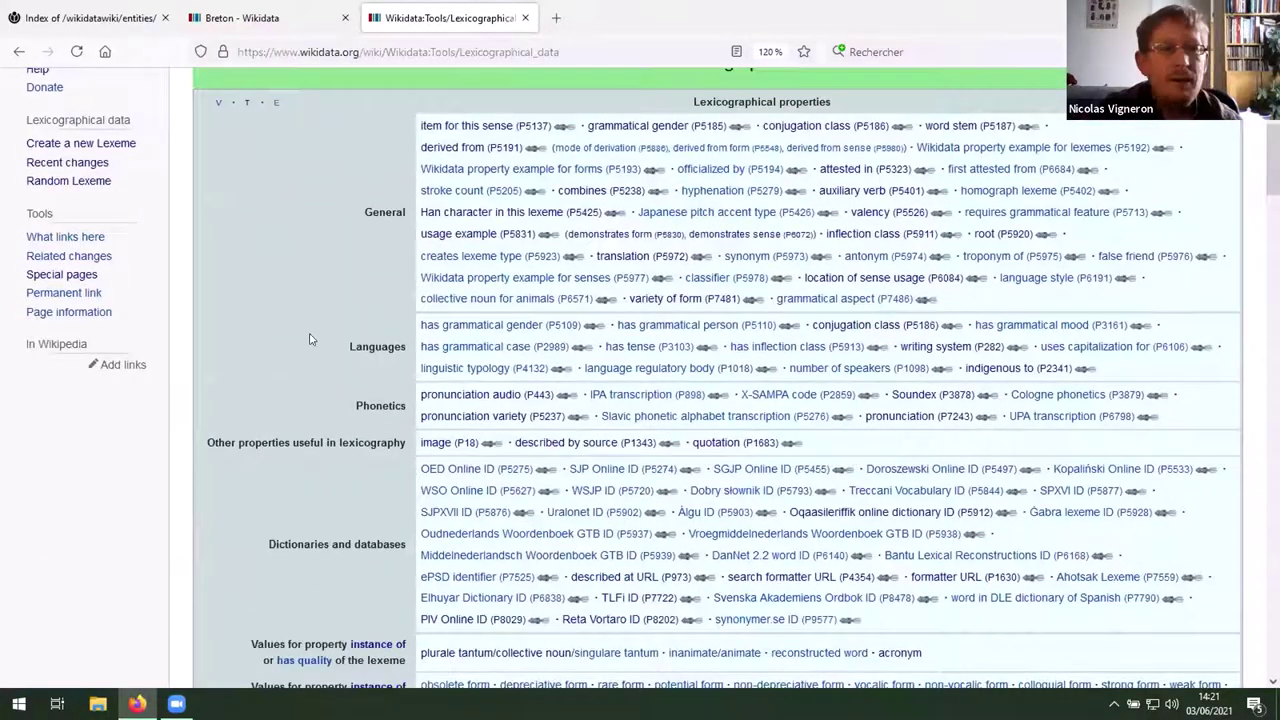
scroll(293, 366, up, 1)
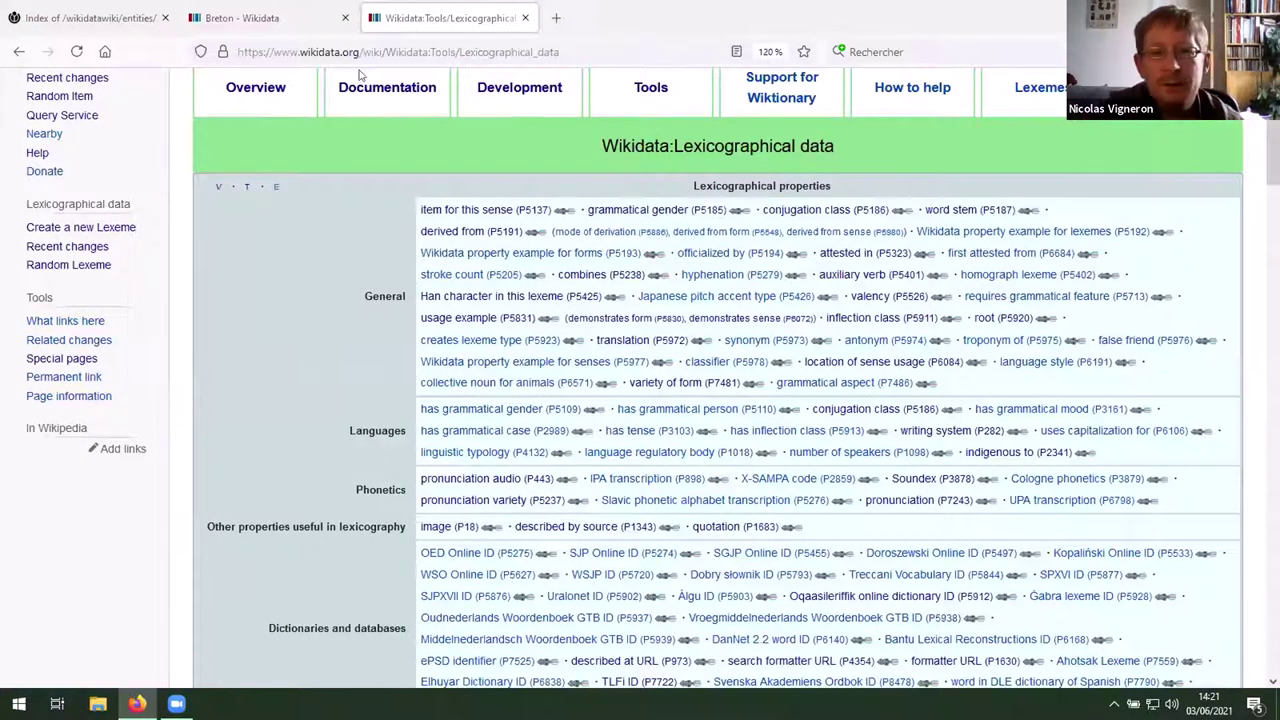
Step: Reload the lexicographical tools page, open Ordia from it and show Ordia's Languages overview
click(648, 88)
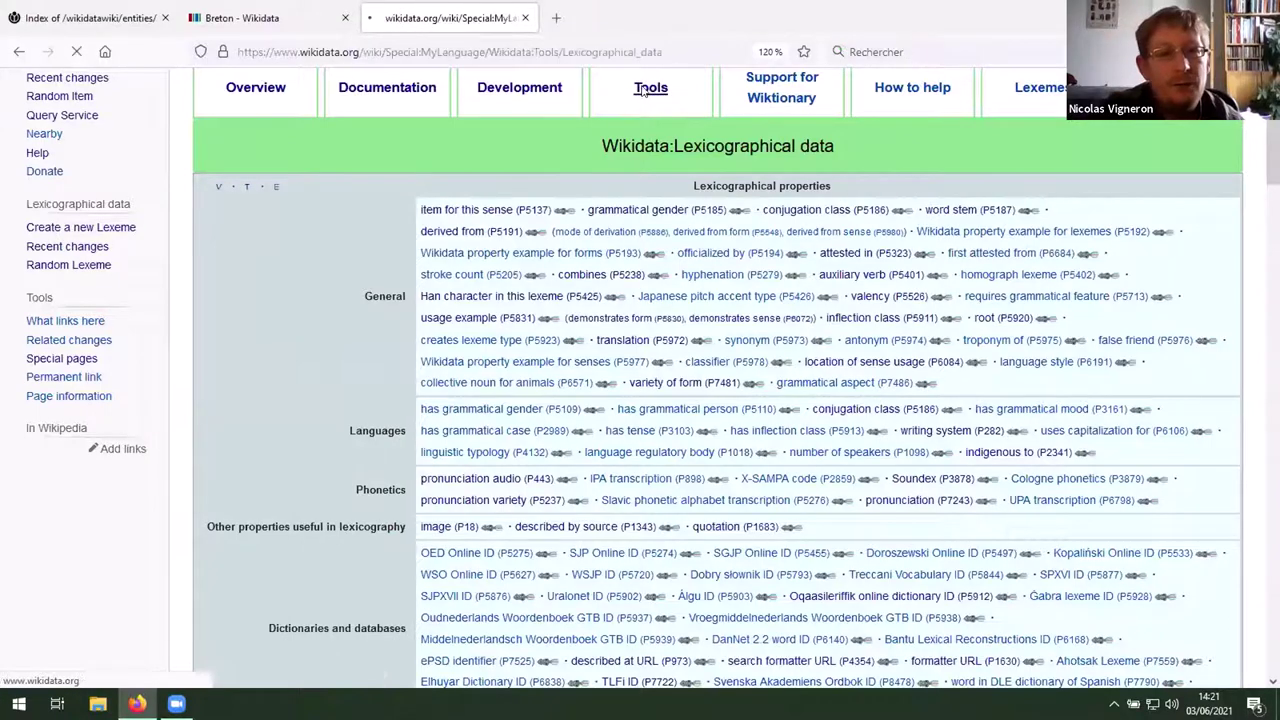
scroll(315, 315, down, 12)
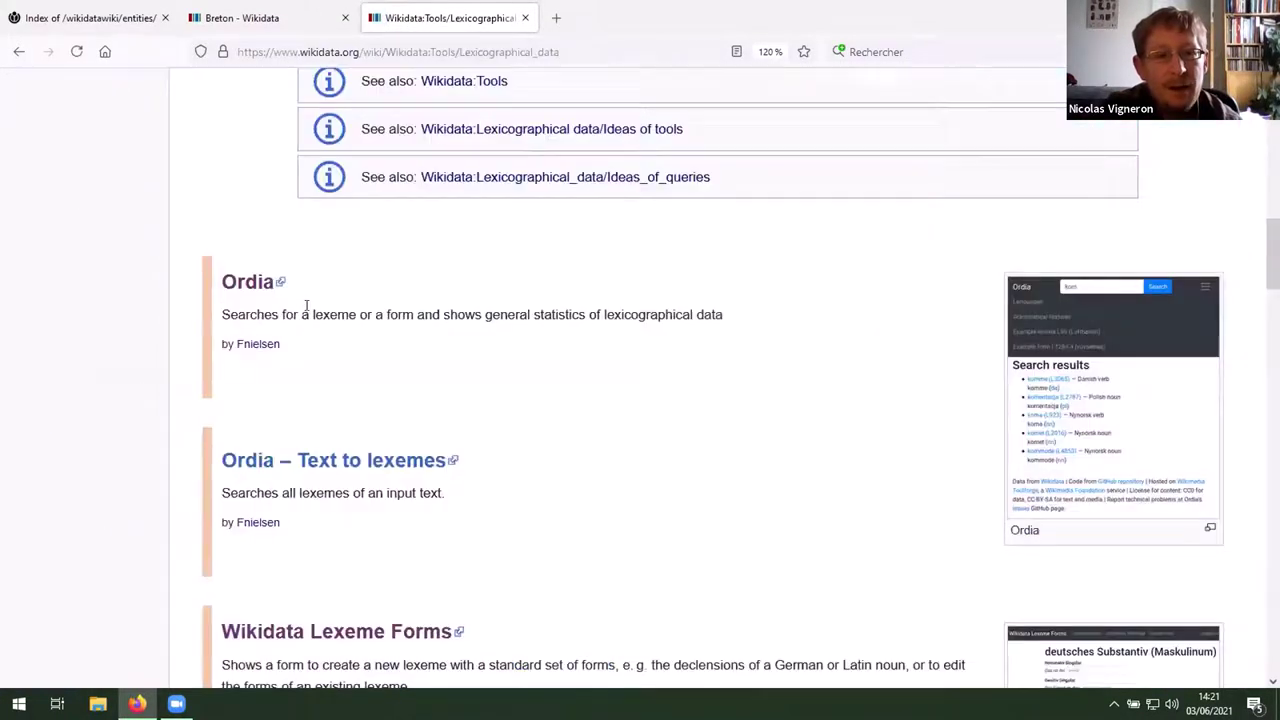
click(250, 283)
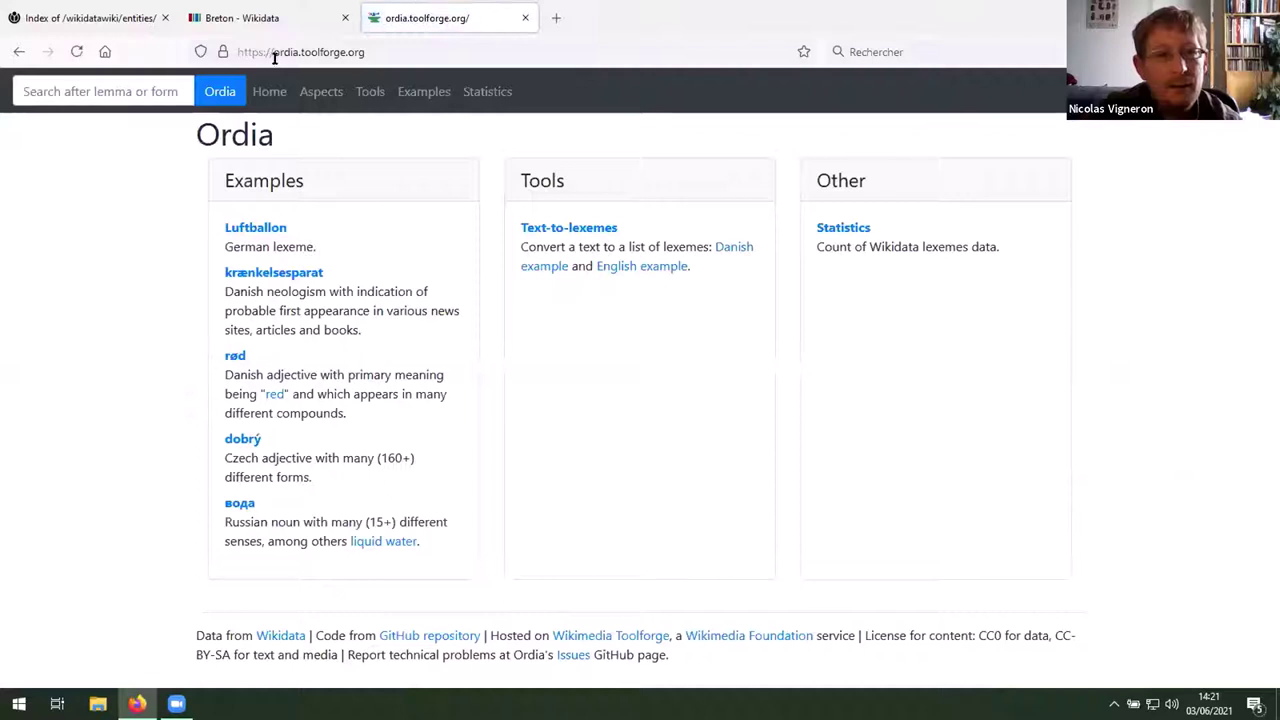
mouse_move(321, 91)
click(390, 91)
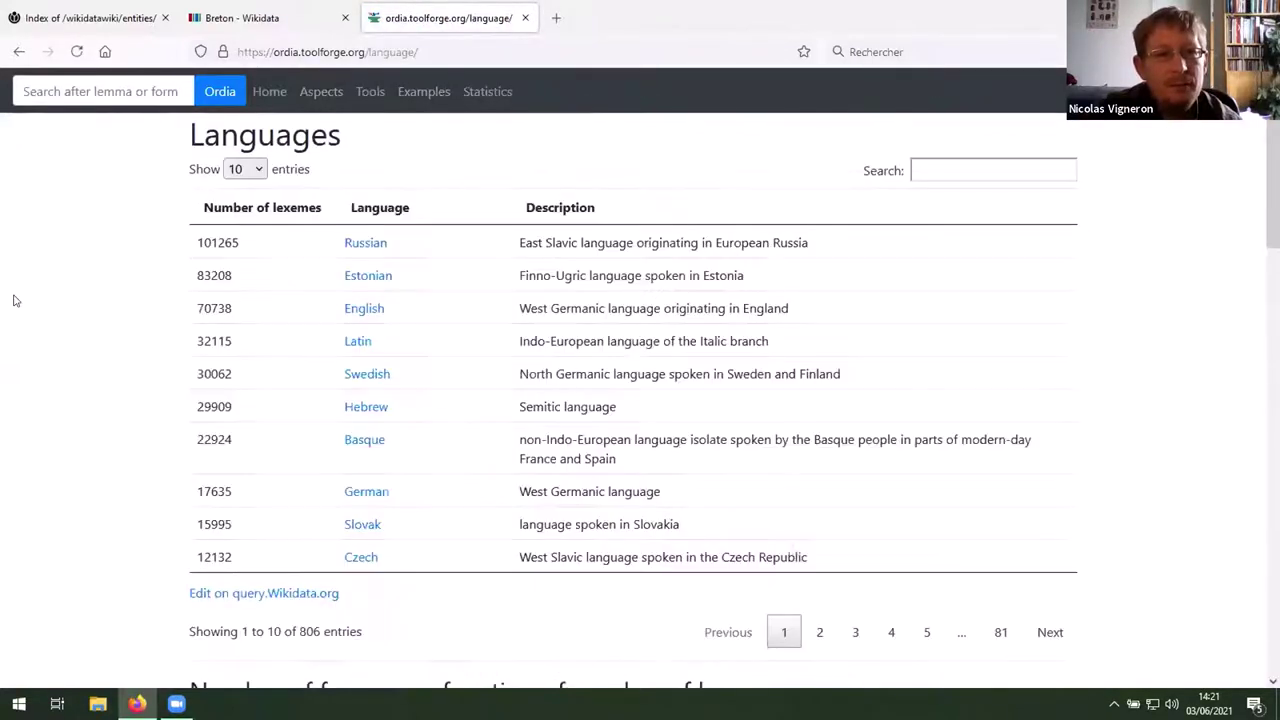
Step: Examine the lexeme counts per language and the total entries on the first two pages of the Languages table
drag(246, 343, 177, 343)
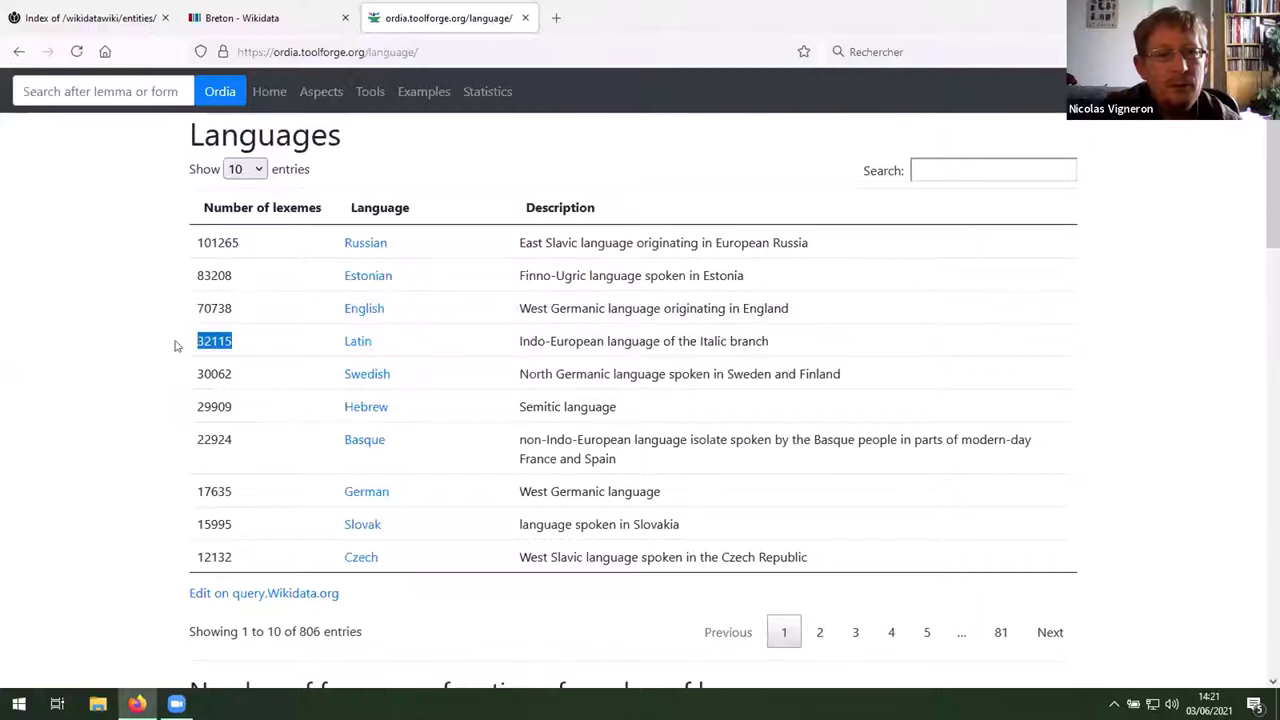
click(109, 341)
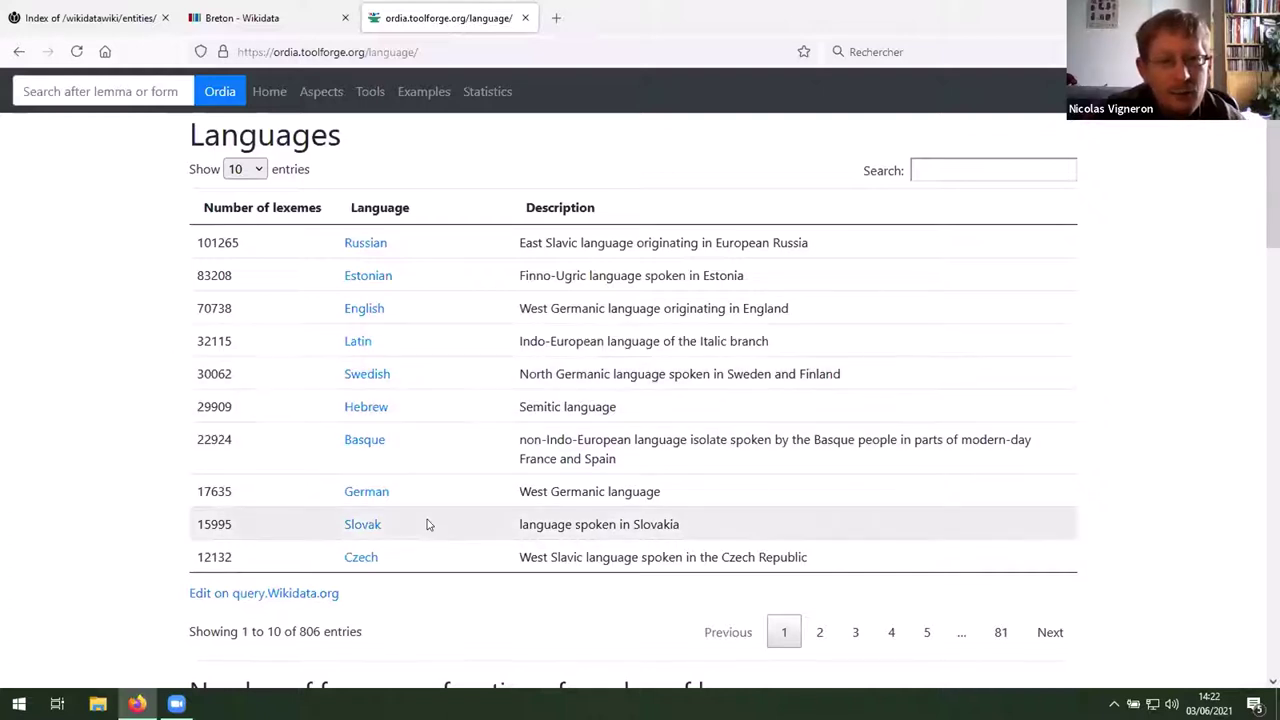
click(817, 633)
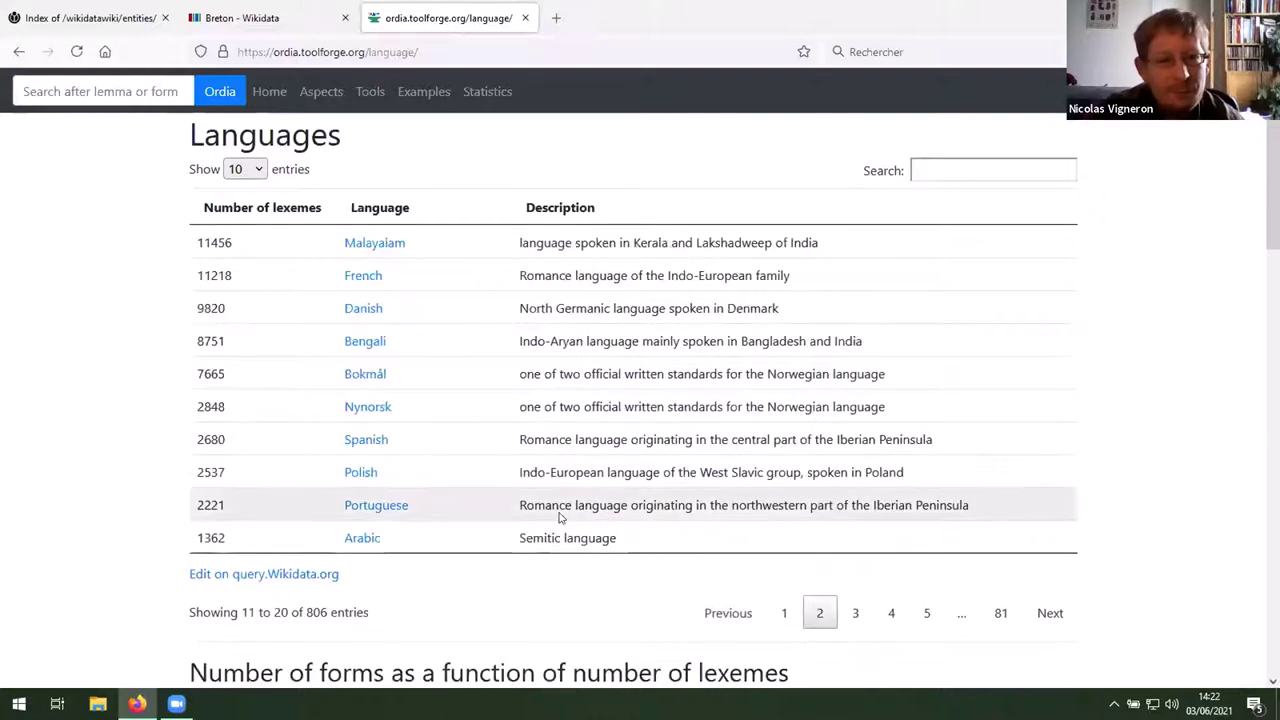
scroll(560, 517, down, 1)
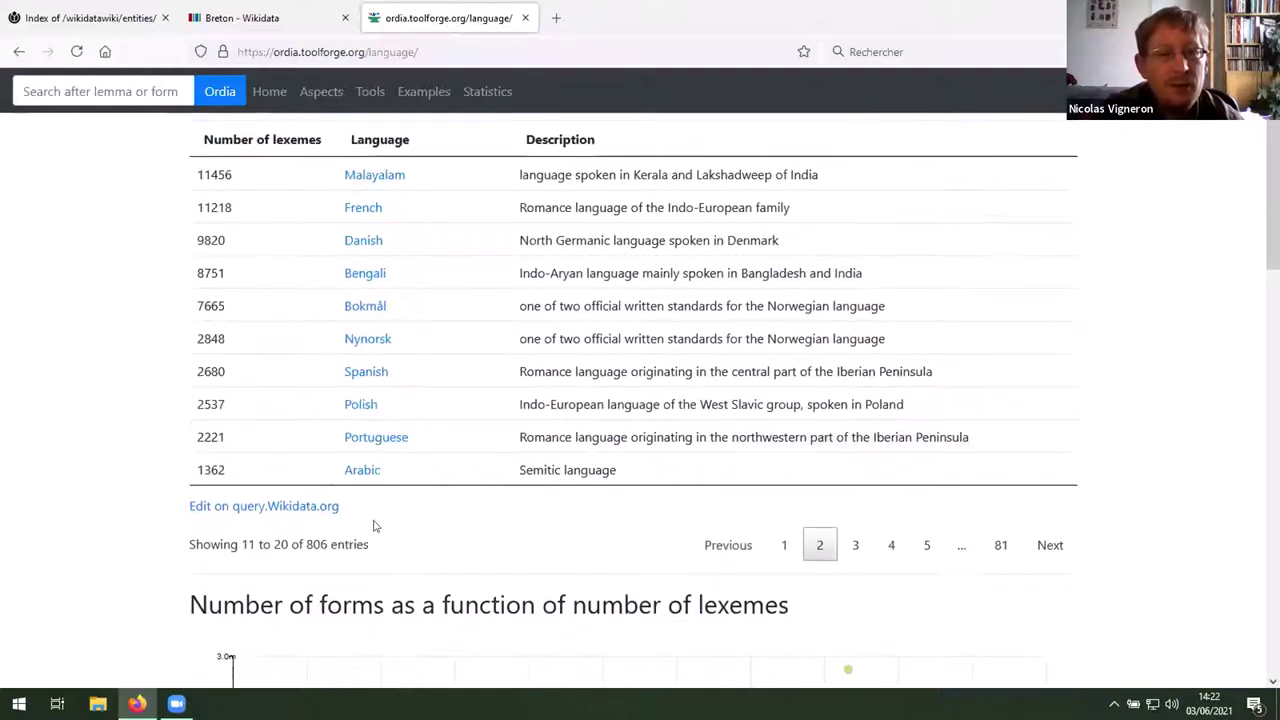
double_click(314, 544)
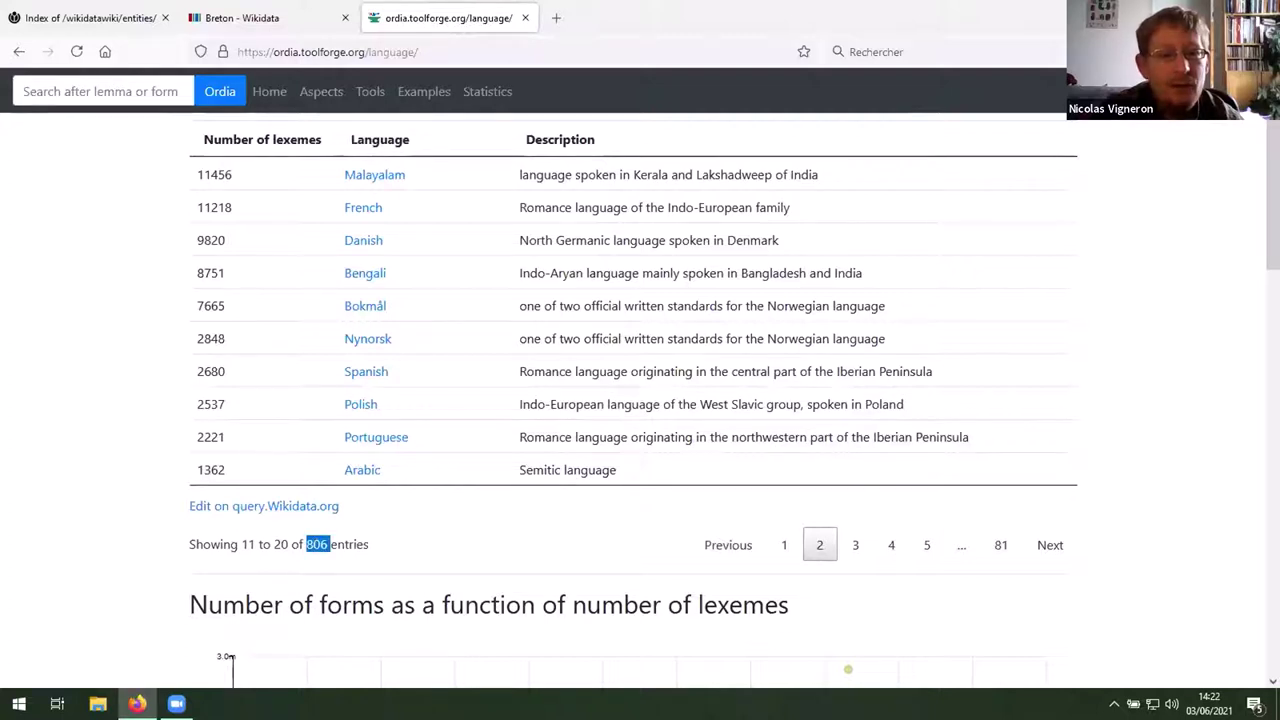
click(567, 531)
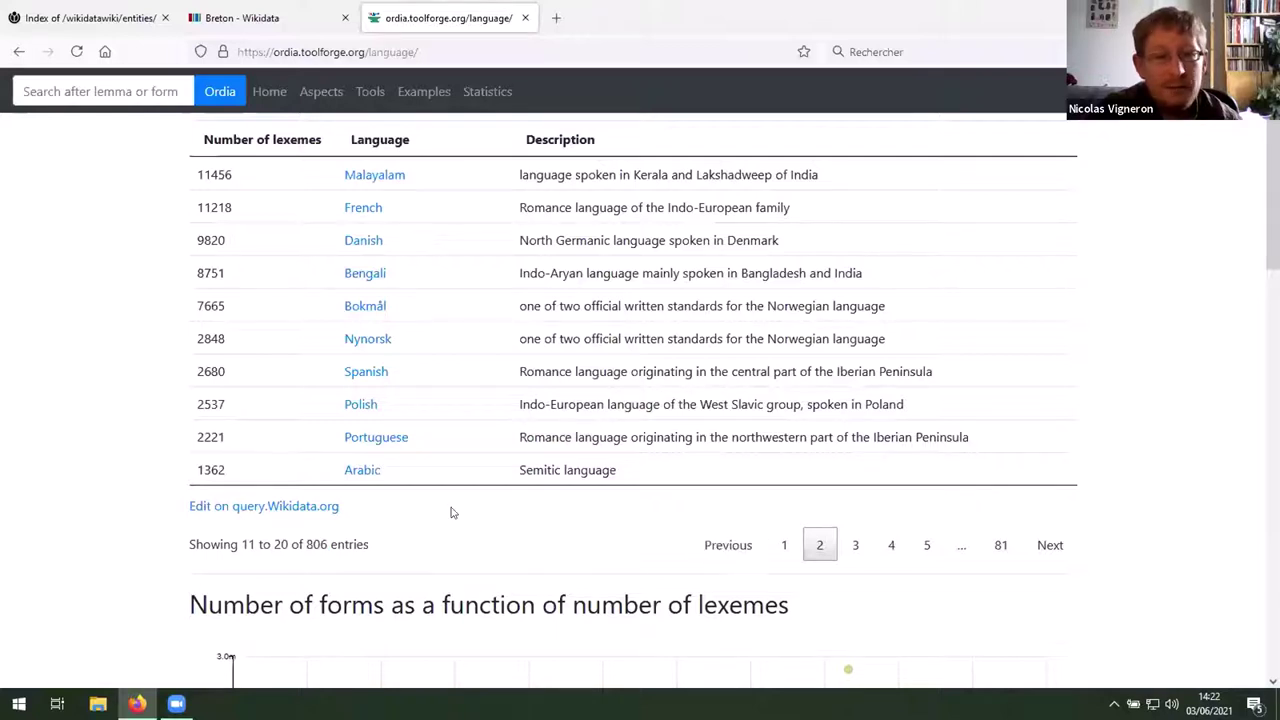
scroll(451, 531, up, 1)
scroll(451, 531, down, 1)
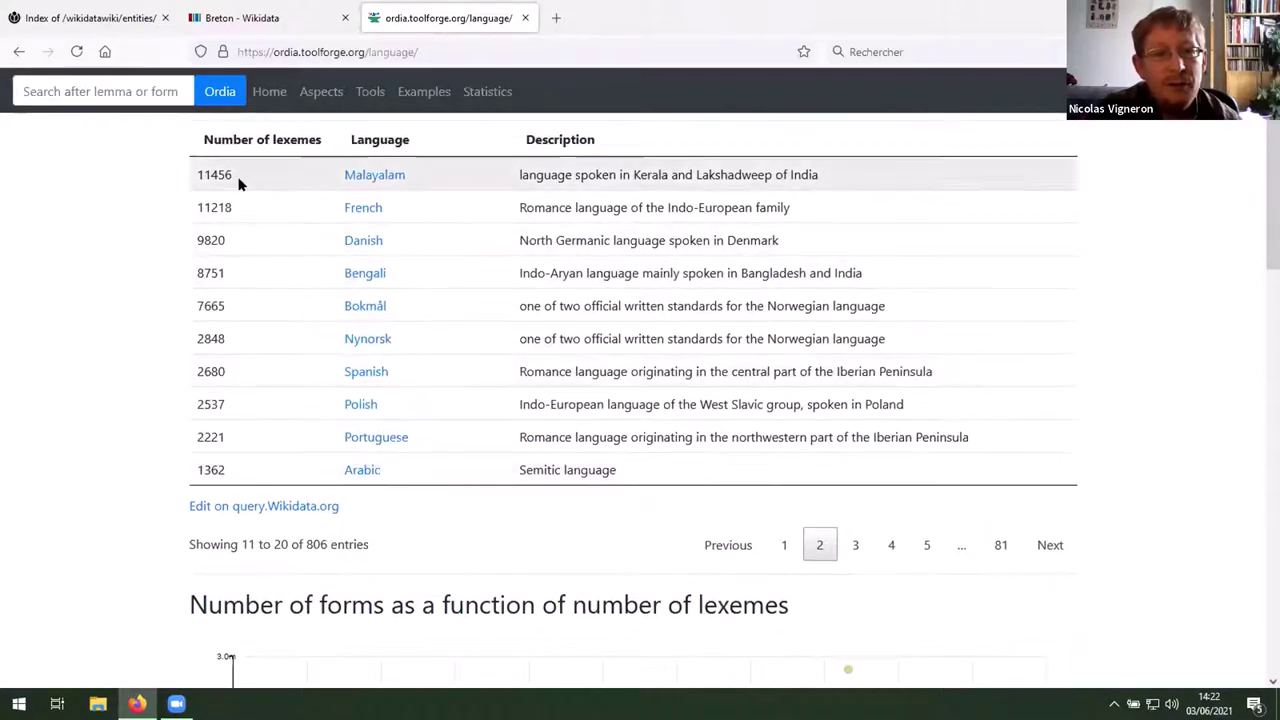
Step: Page through the Languages table from page 3 to page 5 to view languages with fewer lexemes
click(855, 545)
click(886, 545)
click(922, 545)
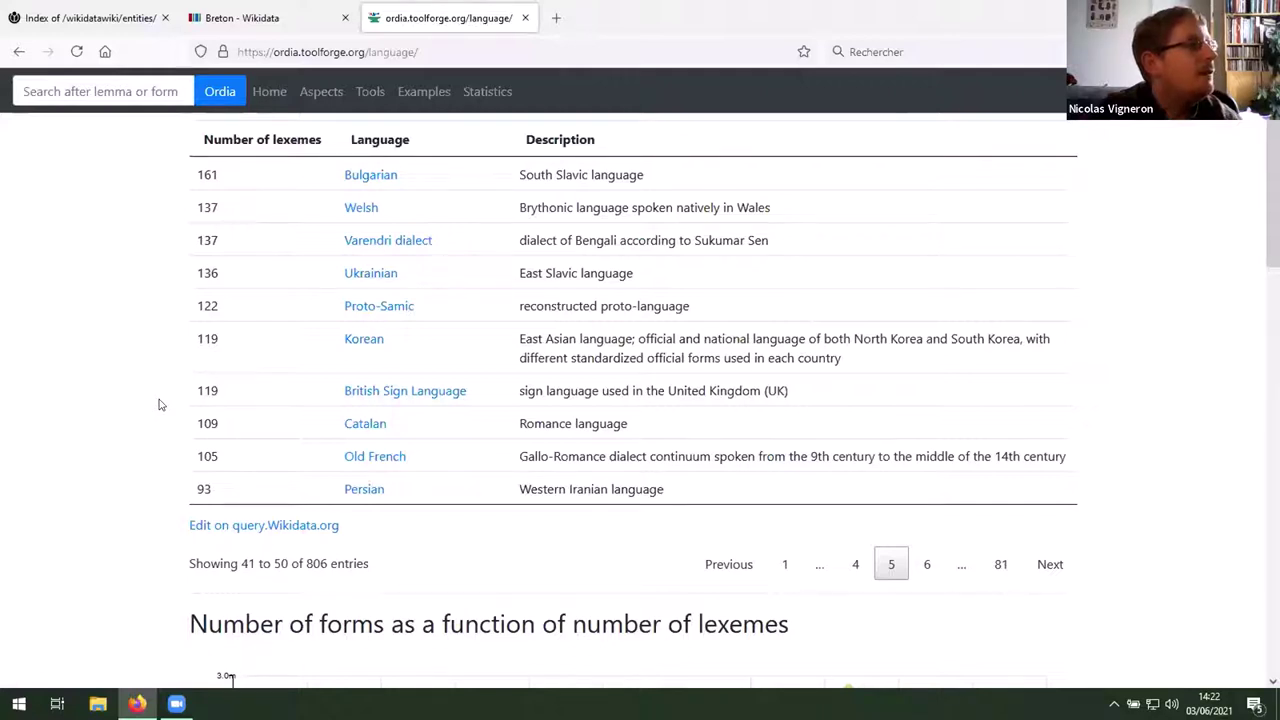
scroll(158, 404, up, 1)
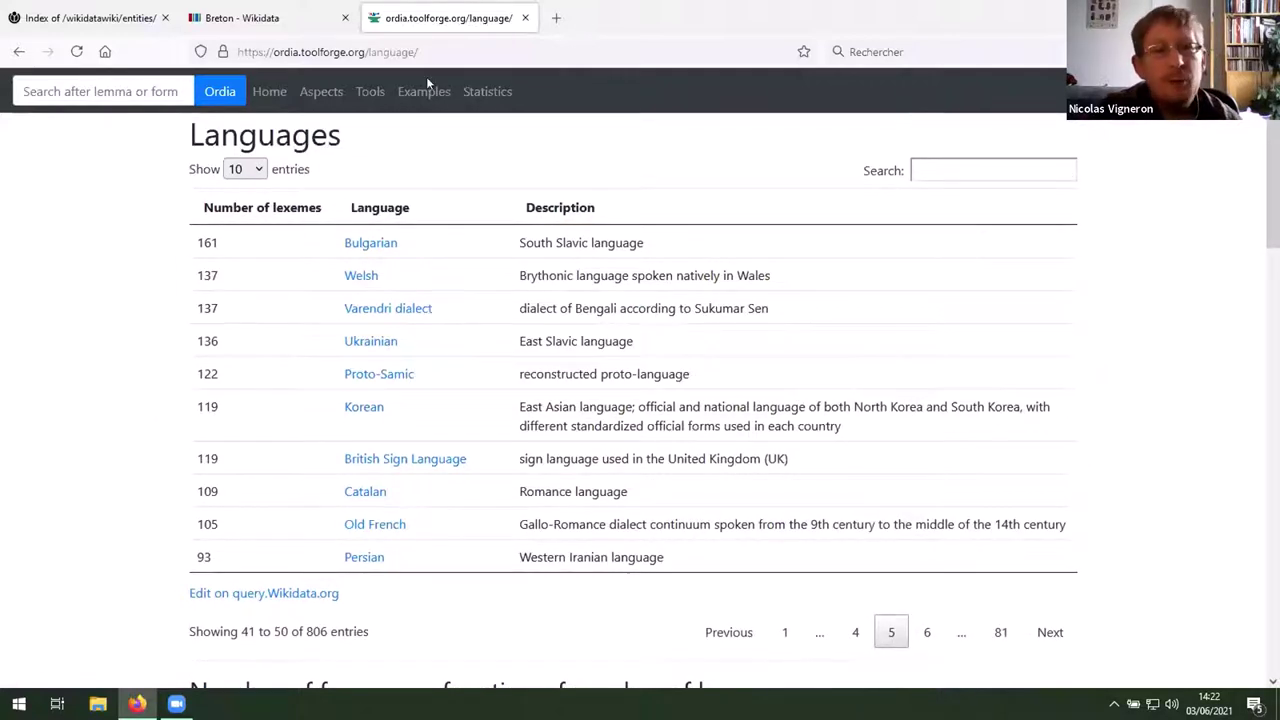
drag(419, 52, 368, 51)
key(BackSpace)
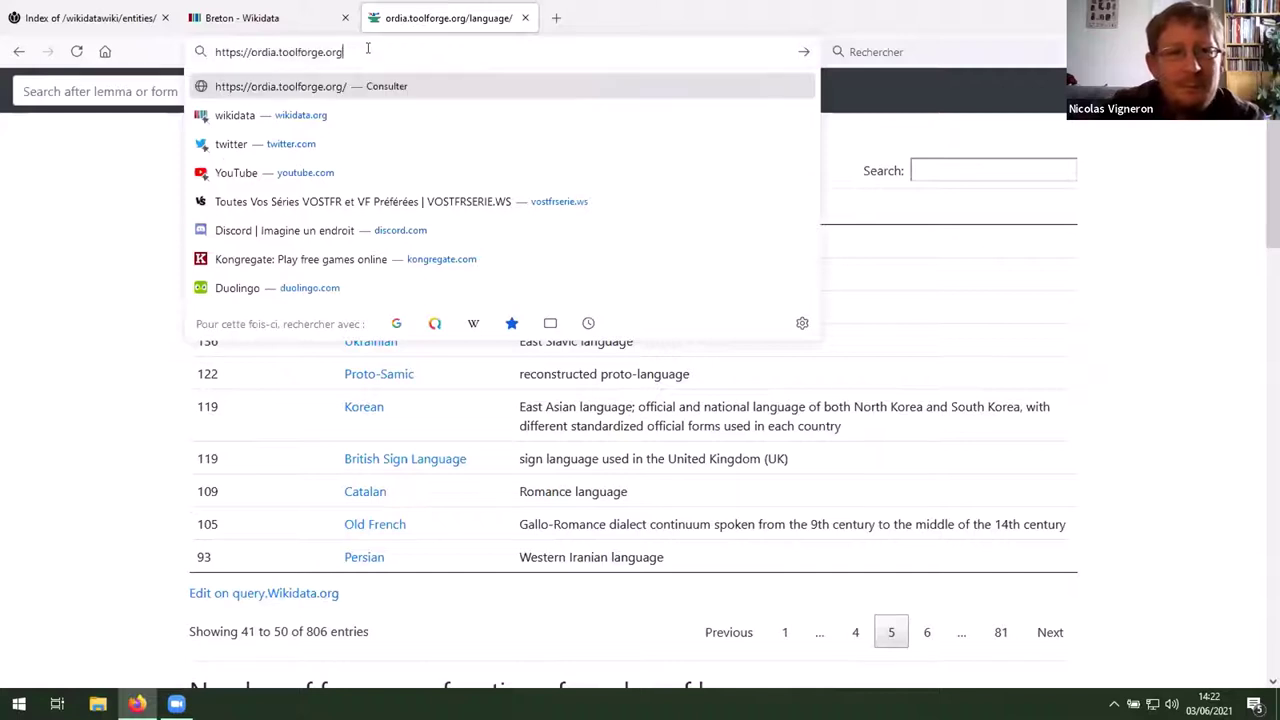
key(Return)
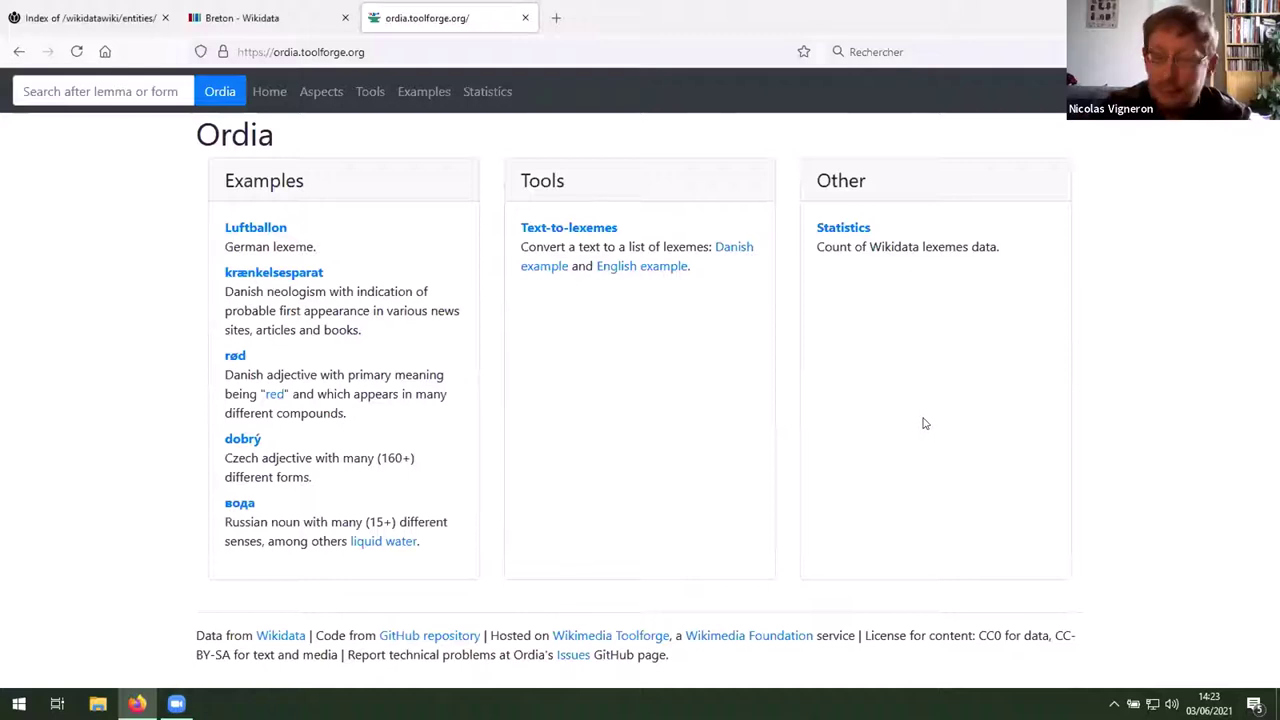
Step: Switch to the Breton tab, search Wikidata for WD:LD and open the Wikidata:Lexicographical data project page
click(287, 6)
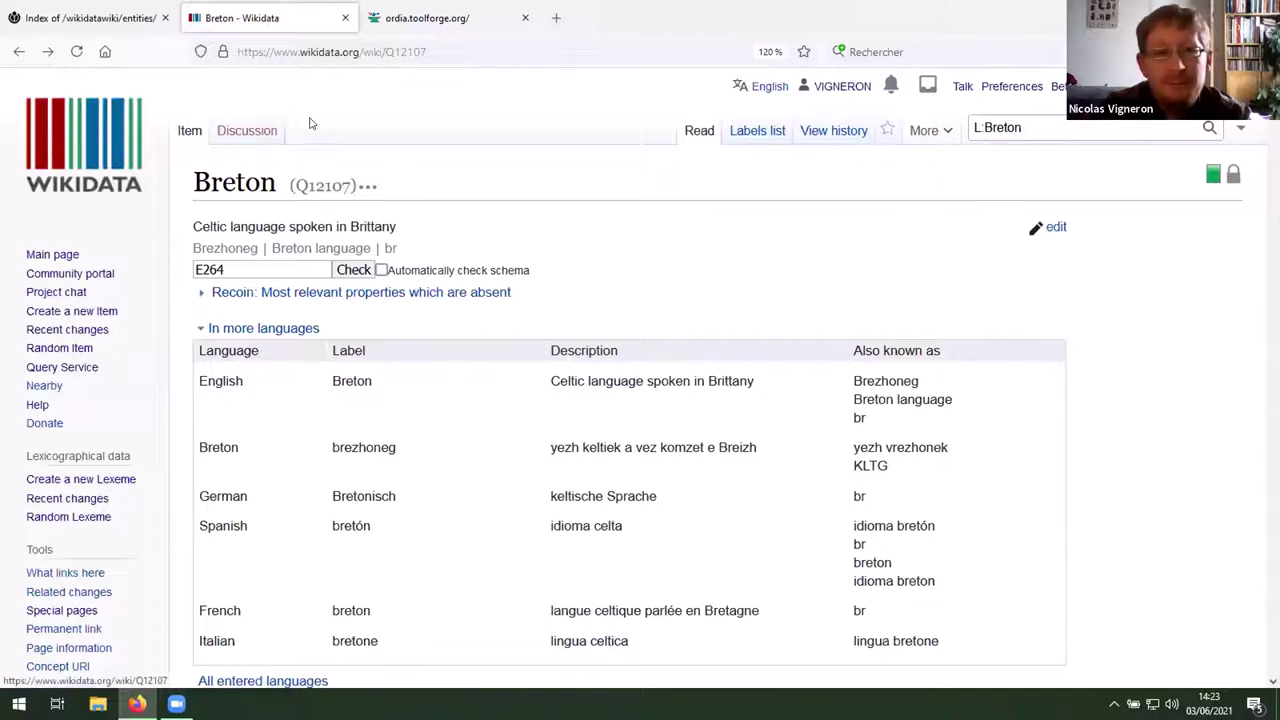
drag(1030, 127, 913, 137)
mouse_move(913, 137)
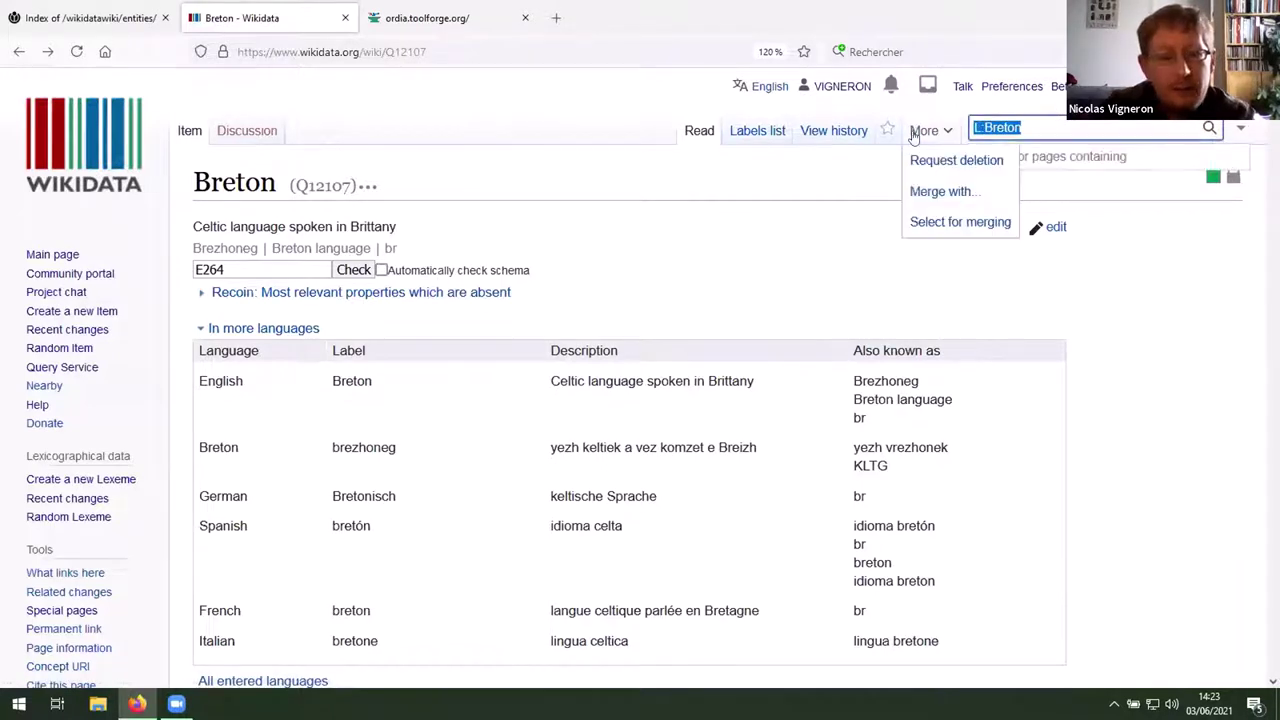
text(WD:LD)
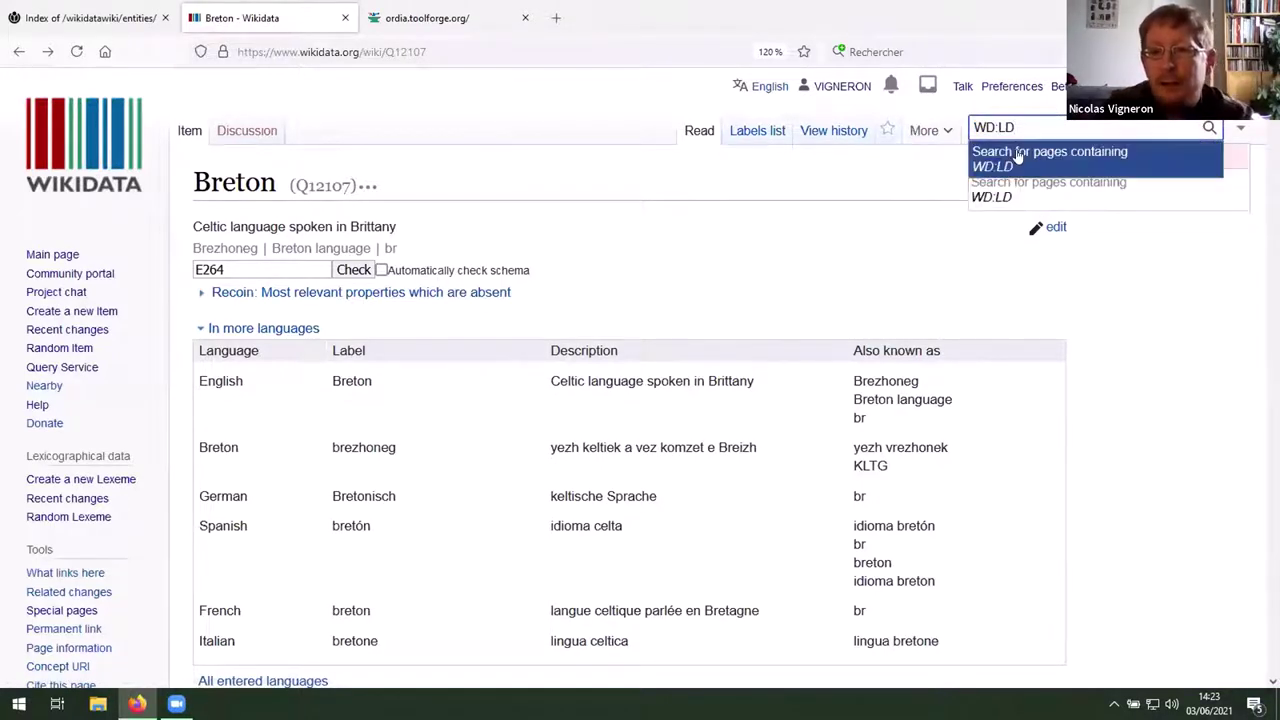
click(1018, 155)
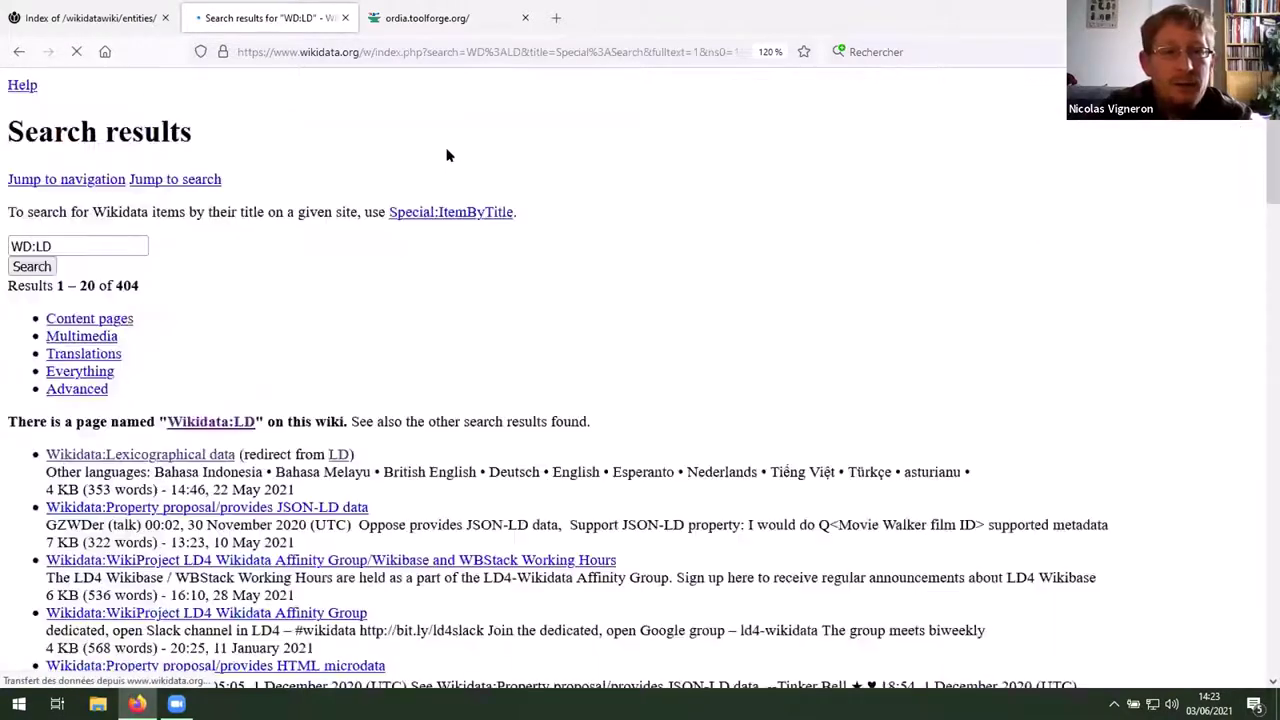
click(297, 418)
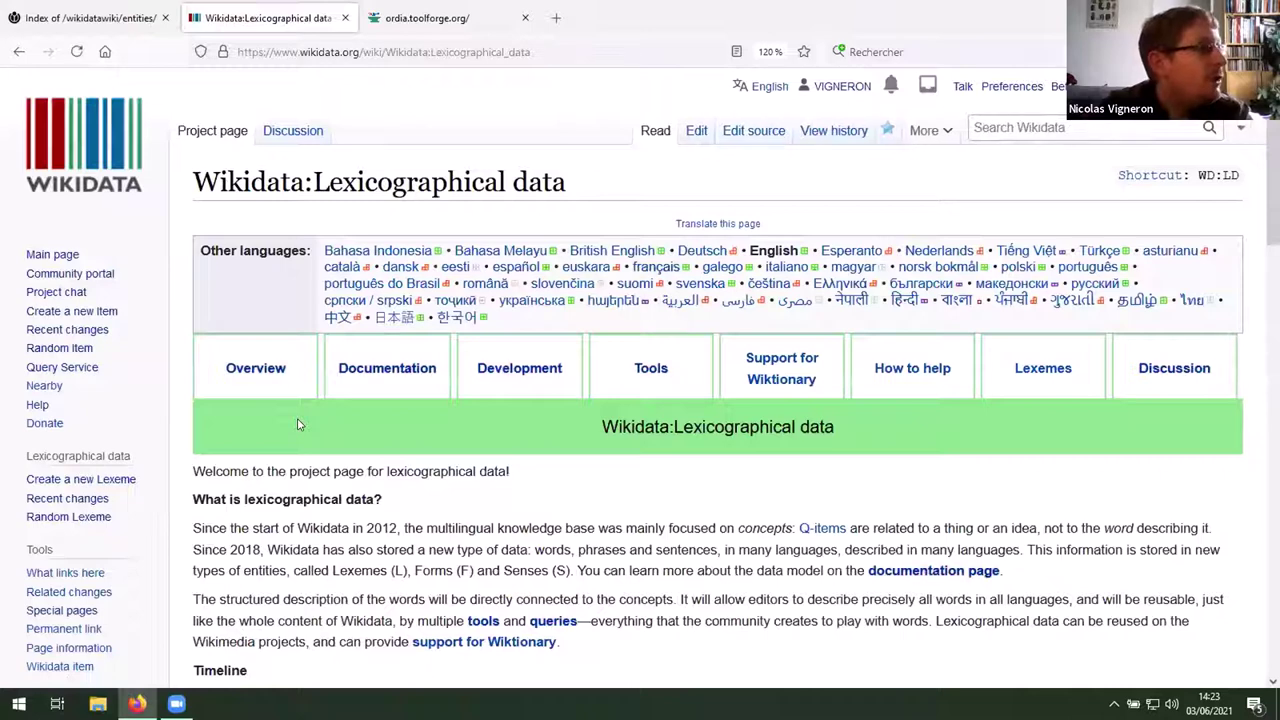
Step: Open the project's lexicographical tools page and look through the listed tools down to Lexicator
scroll(457, 431, down, 3)
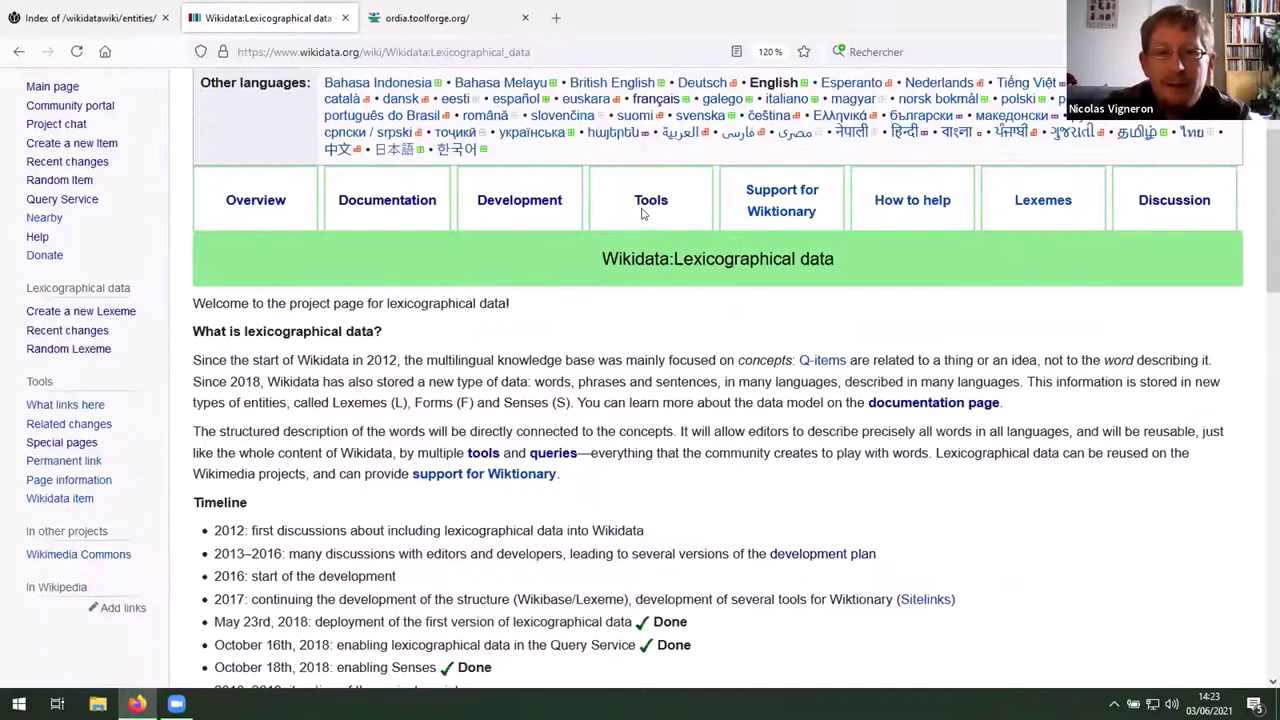
click(649, 202)
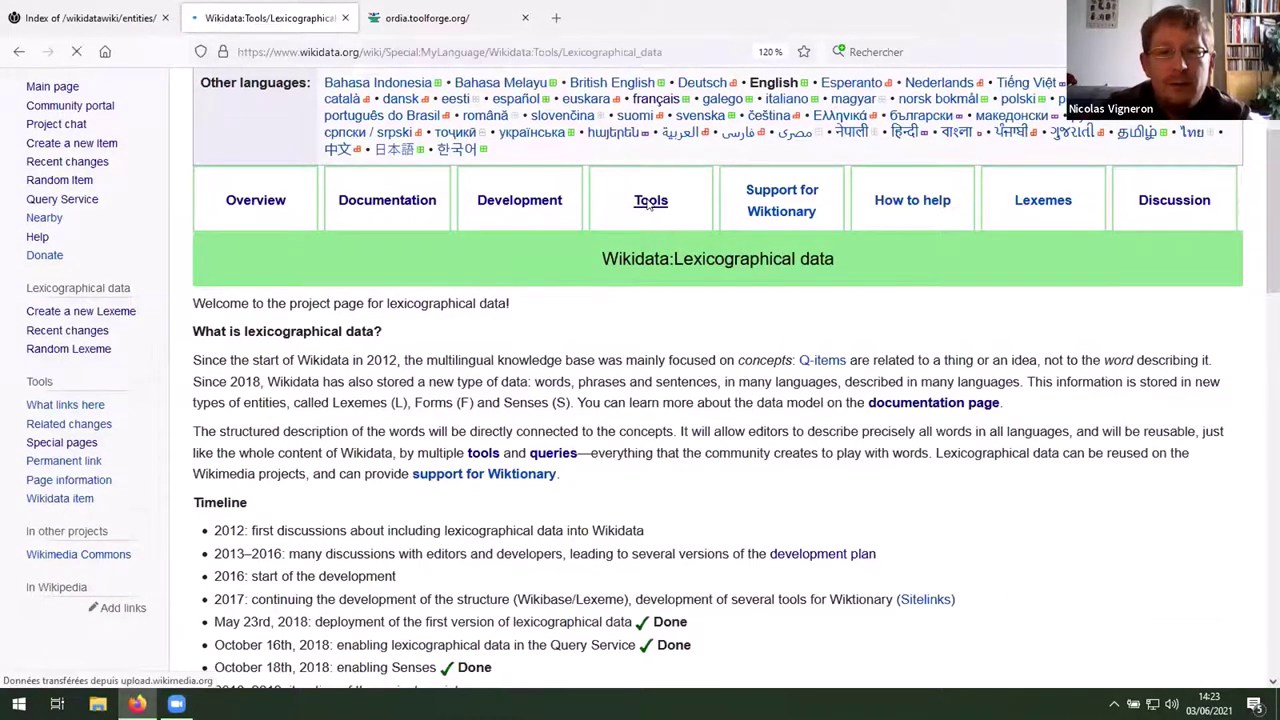
scroll(629, 280, down, 15)
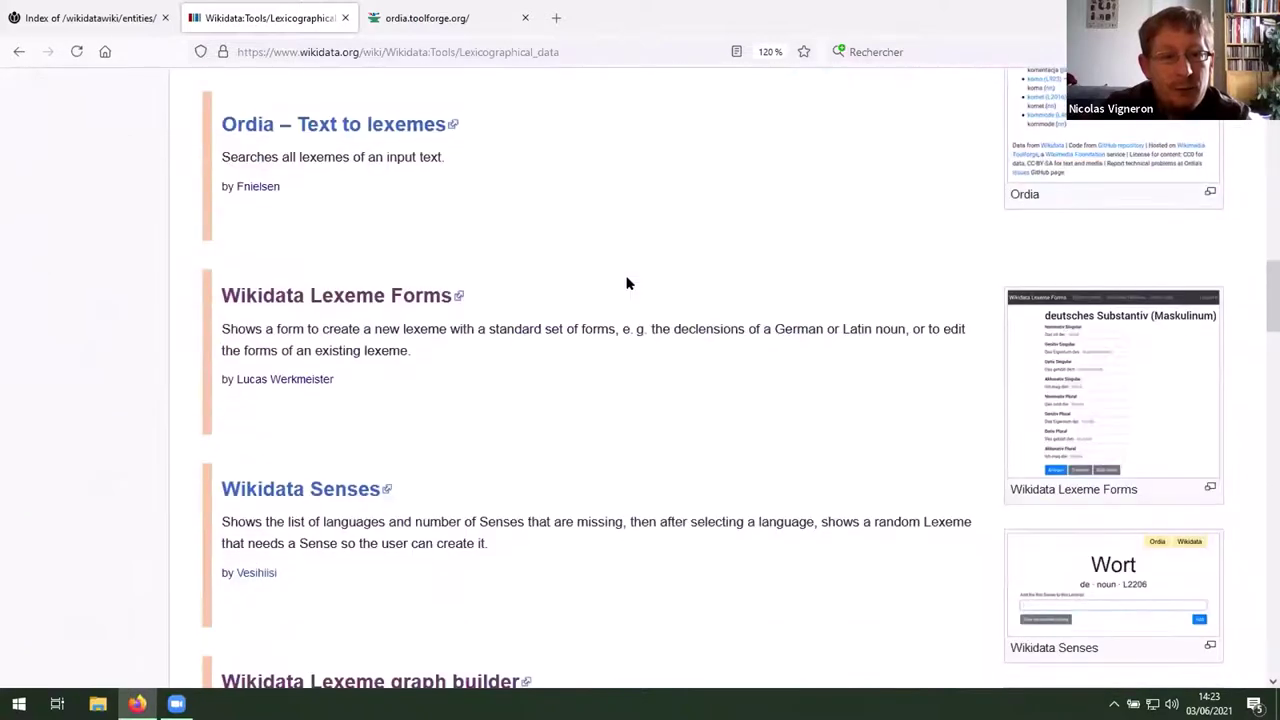
scroll(628, 284, down, 6)
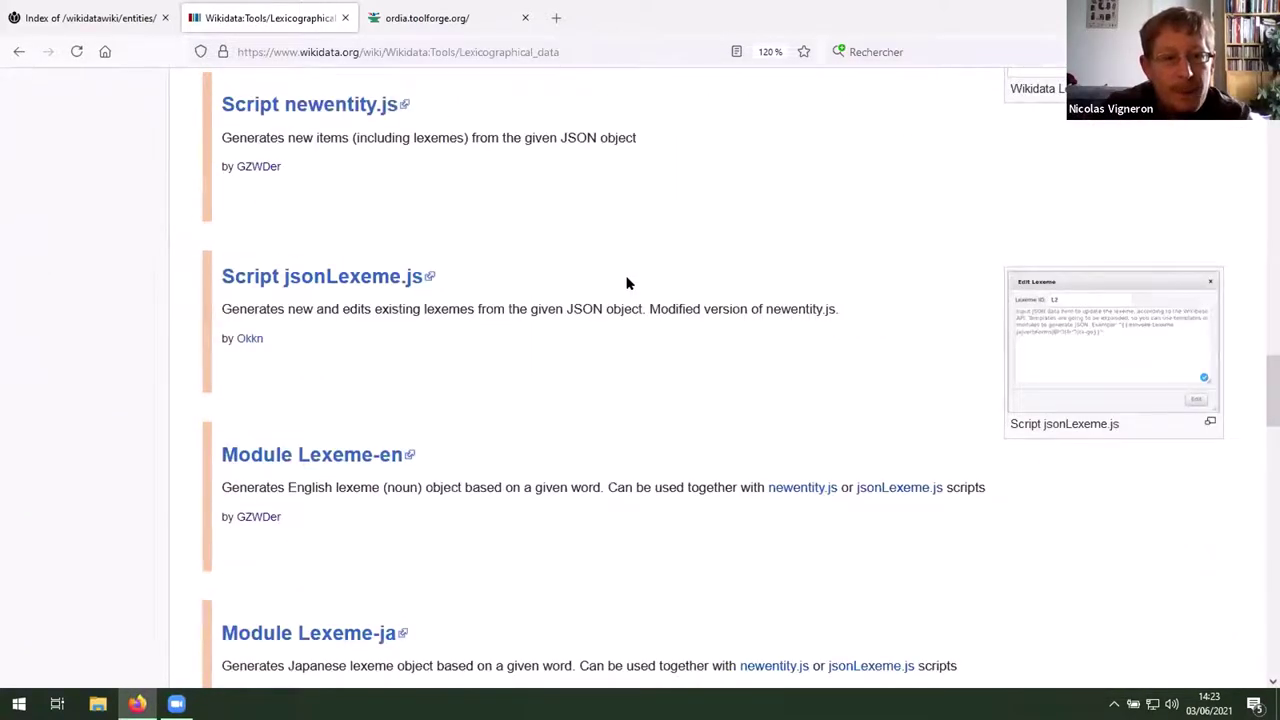
scroll(628, 284, down, 20)
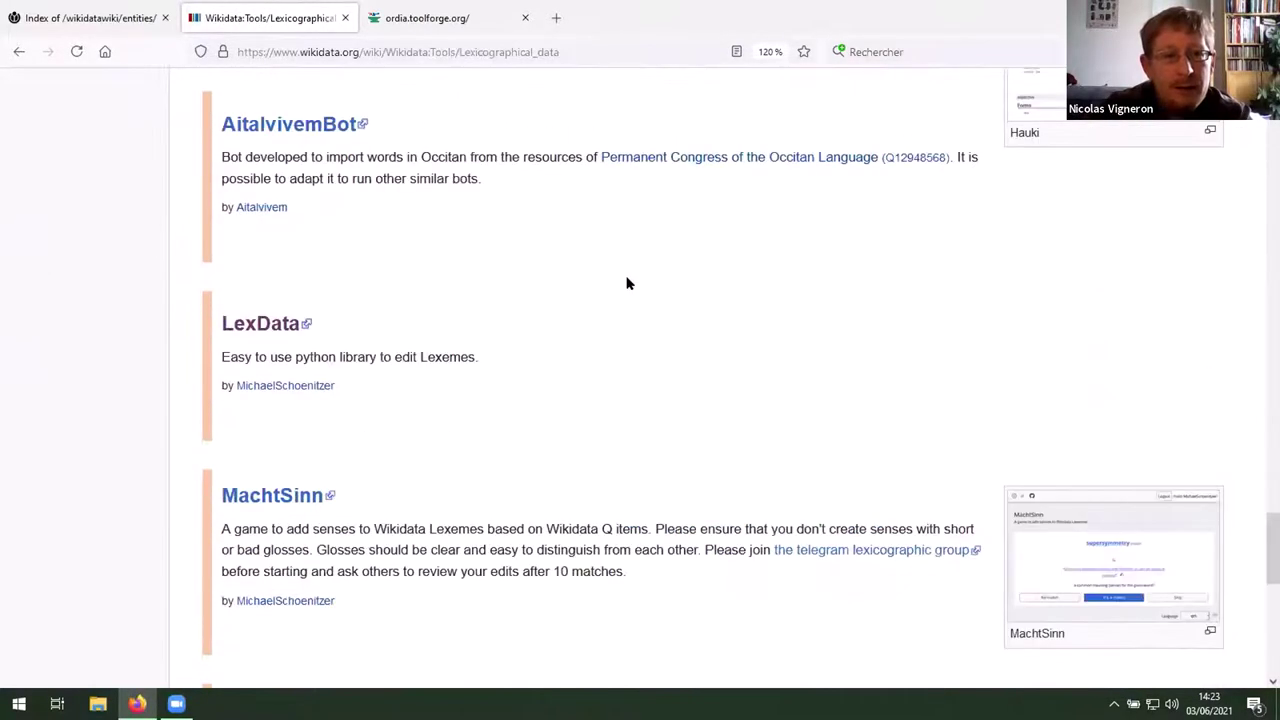
scroll(628, 284, down, 10)
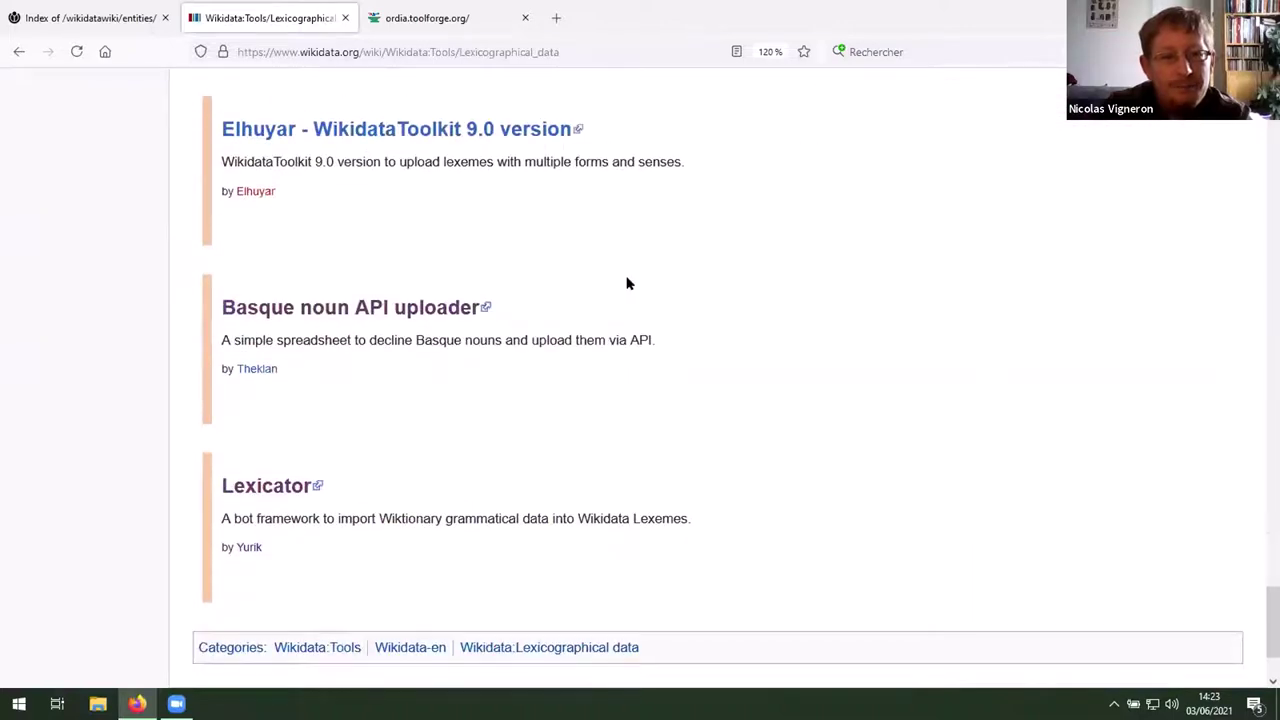
scroll(628, 284, down, 2)
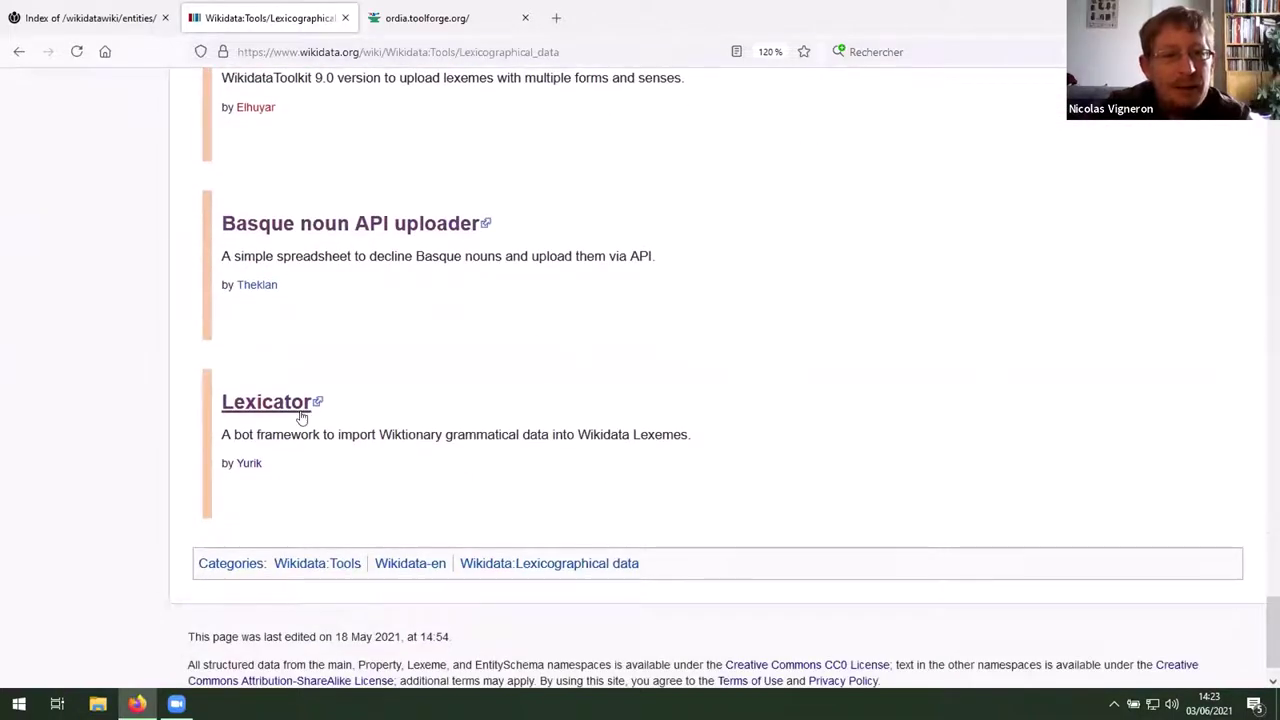
Step: Review the descriptions of Lexicator and AitalvivemBot in the list of lexicographical tools, highlighting the words about importing Occitan
drag(234, 434, 320, 434)
click(566, 403)
scroll(568, 403, up, 5)
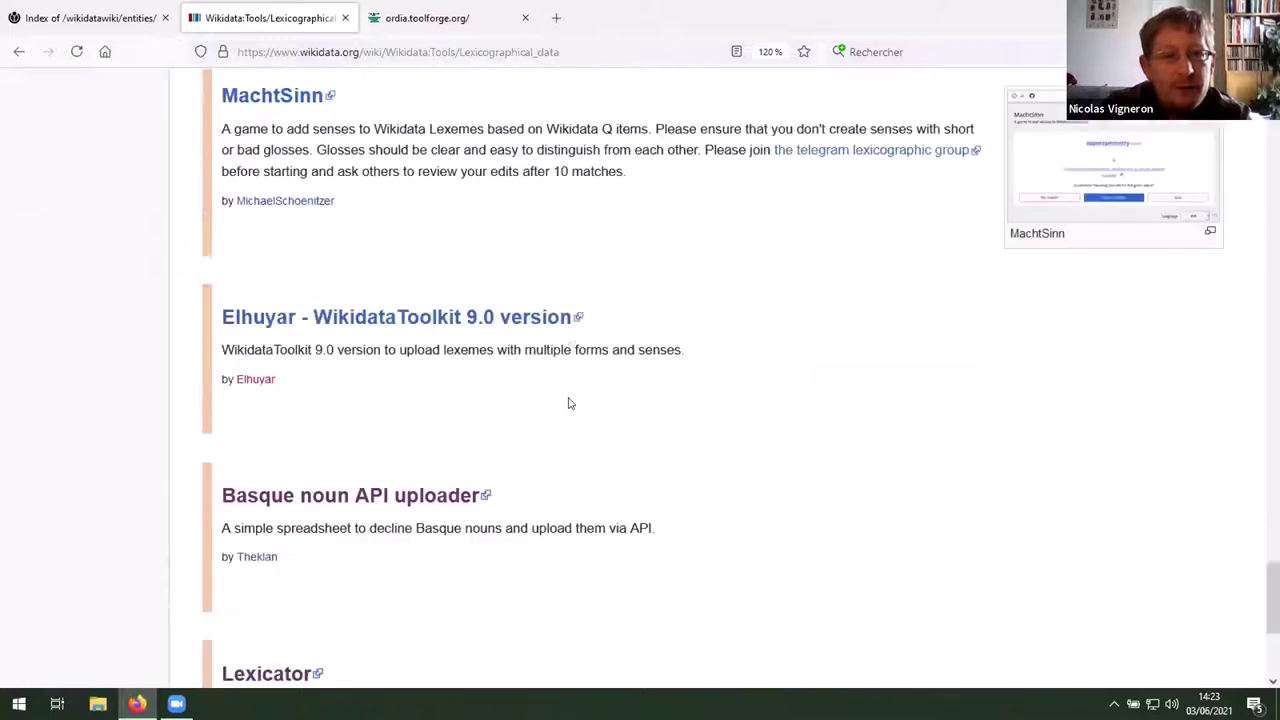
scroll(568, 403, up, 6)
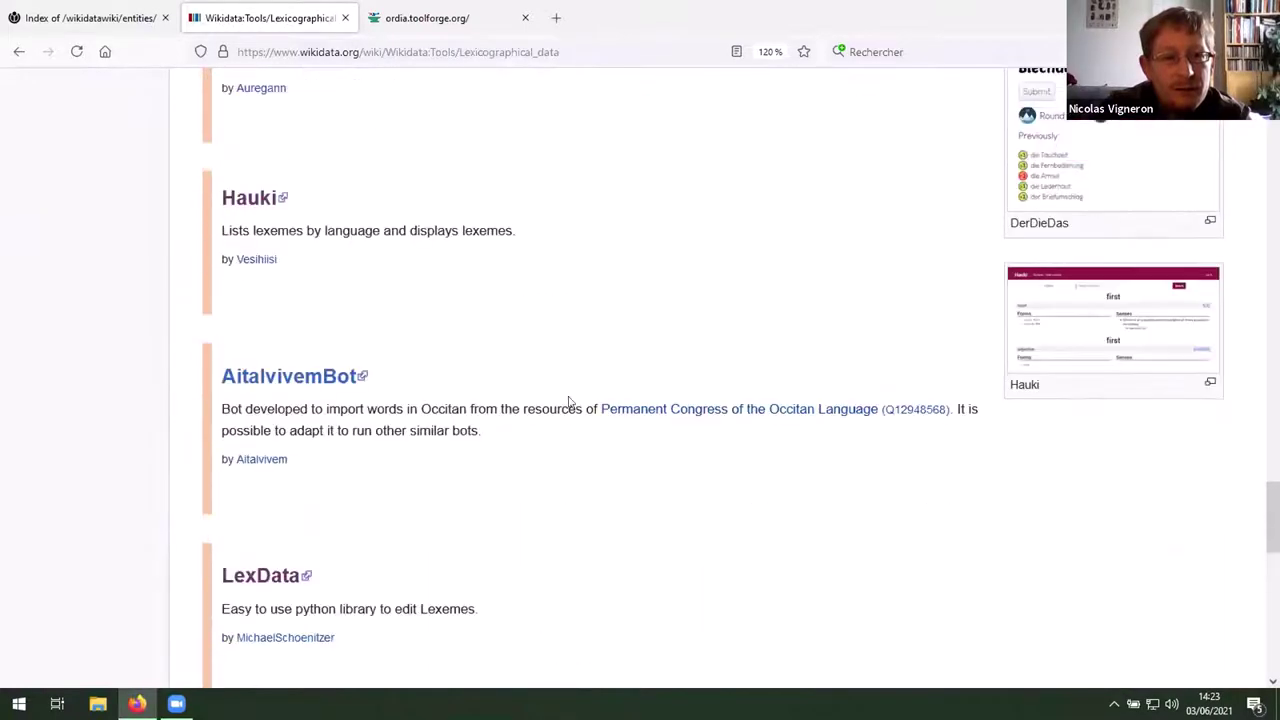
scroll(568, 403, down, 3)
double_click(262, 407)
drag(365, 441, 390, 433)
click(486, 442)
scroll(486, 441, up, 2)
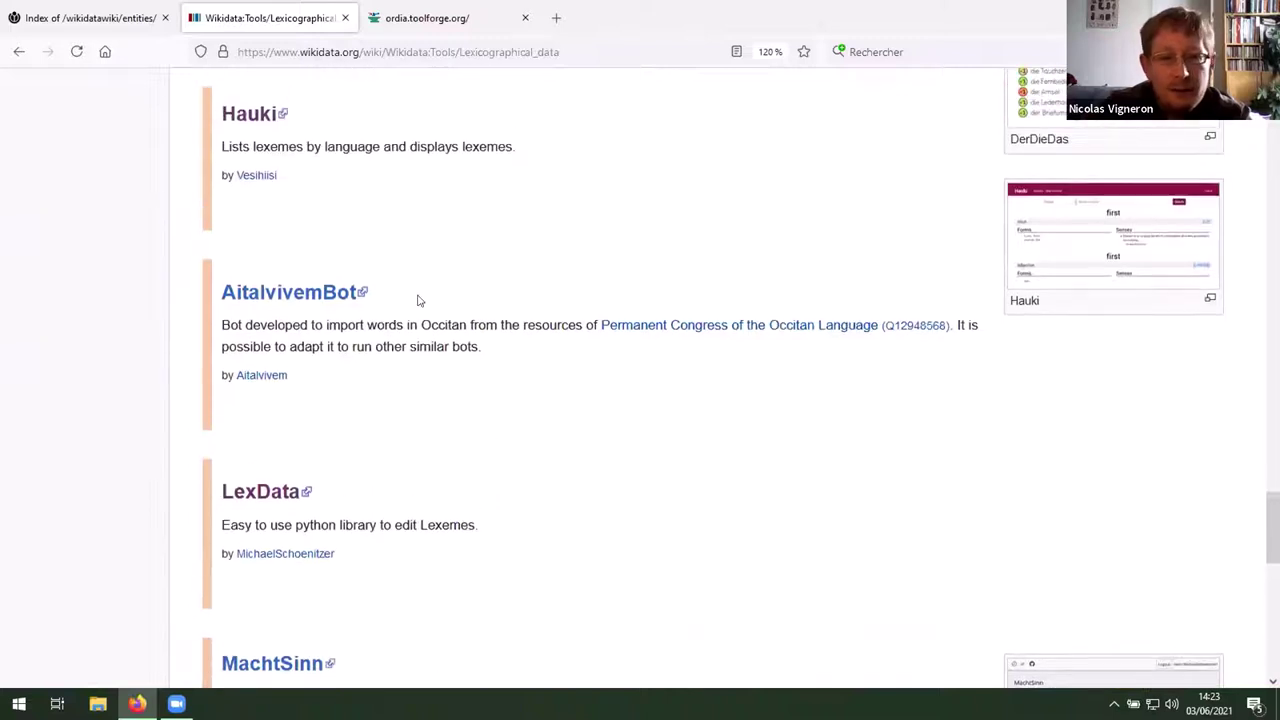
drag(391, 291, 290, 292)
drag(388, 325, 464, 326)
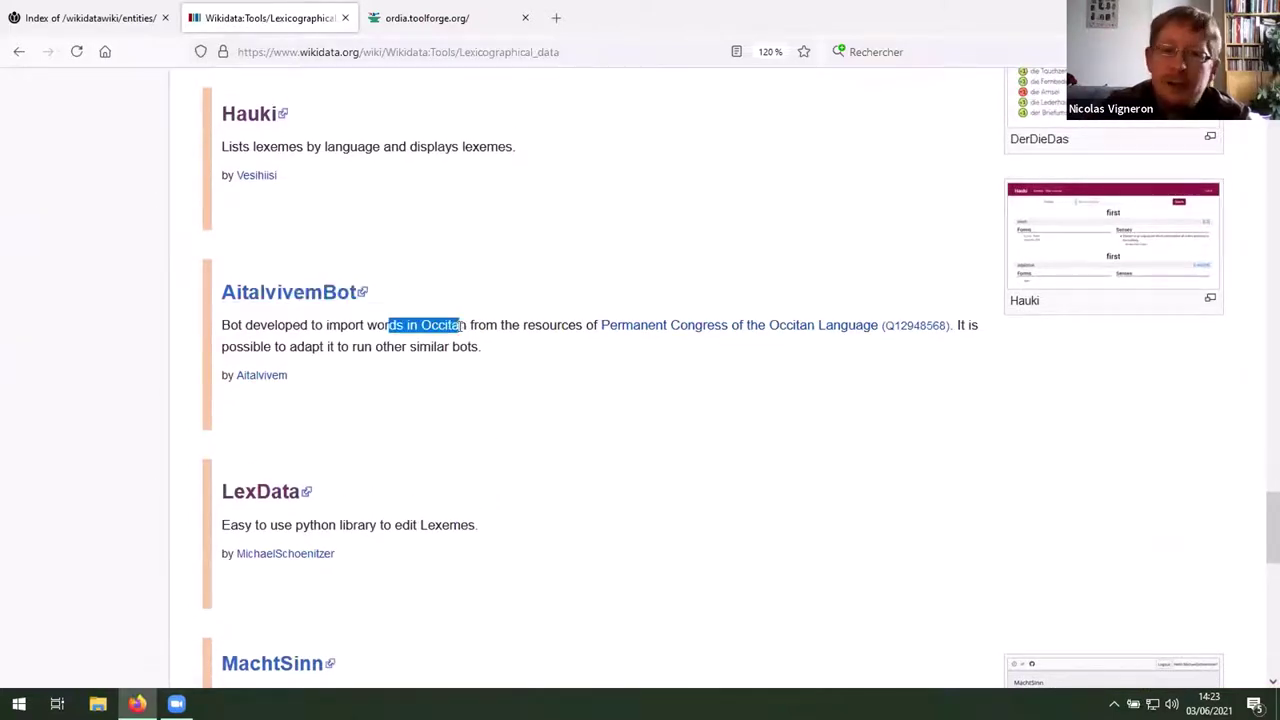
click(507, 345)
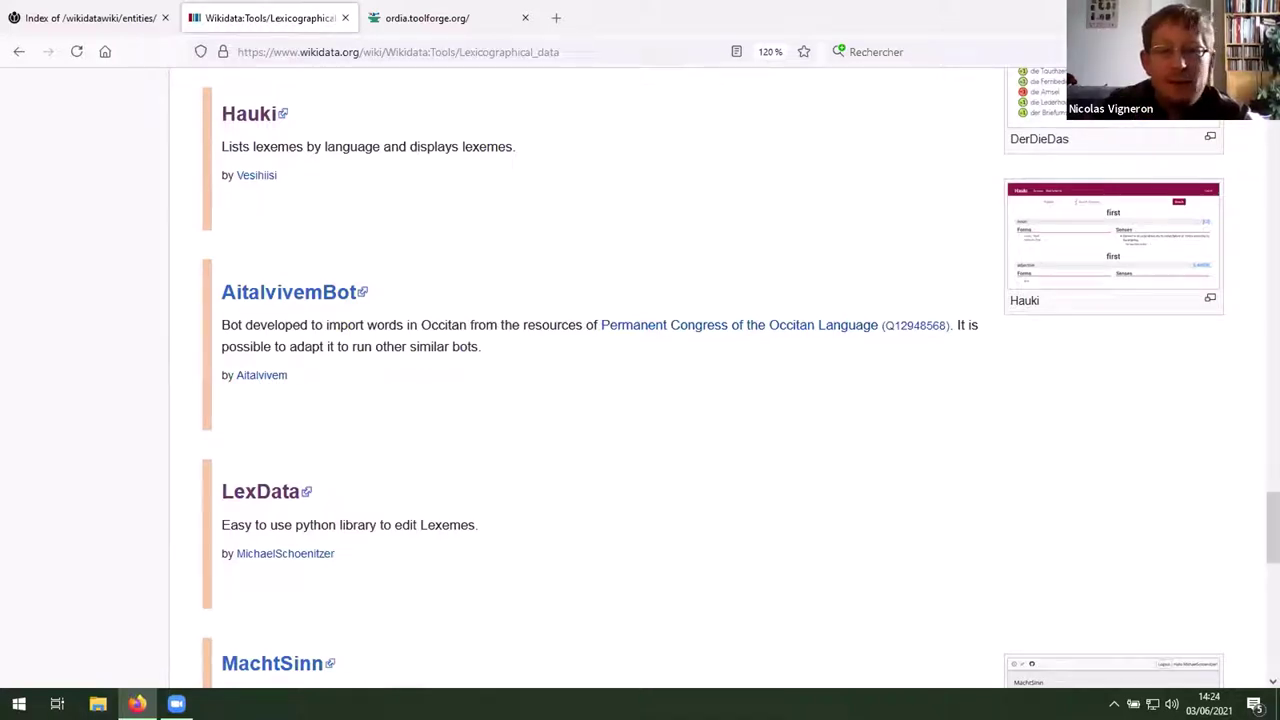
Step: Search Wikidata for dog and open the item for the domestic animal
scroll(724, 384, up, 5)
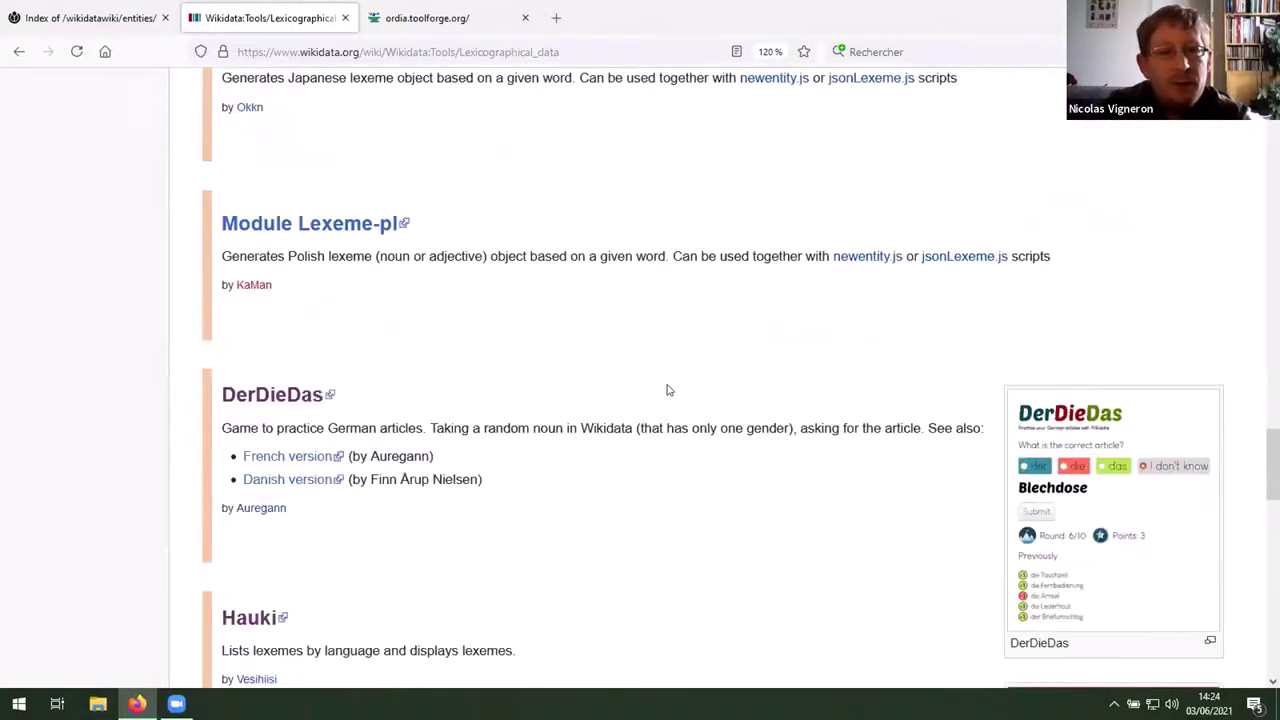
scroll(647, 402, up, 5)
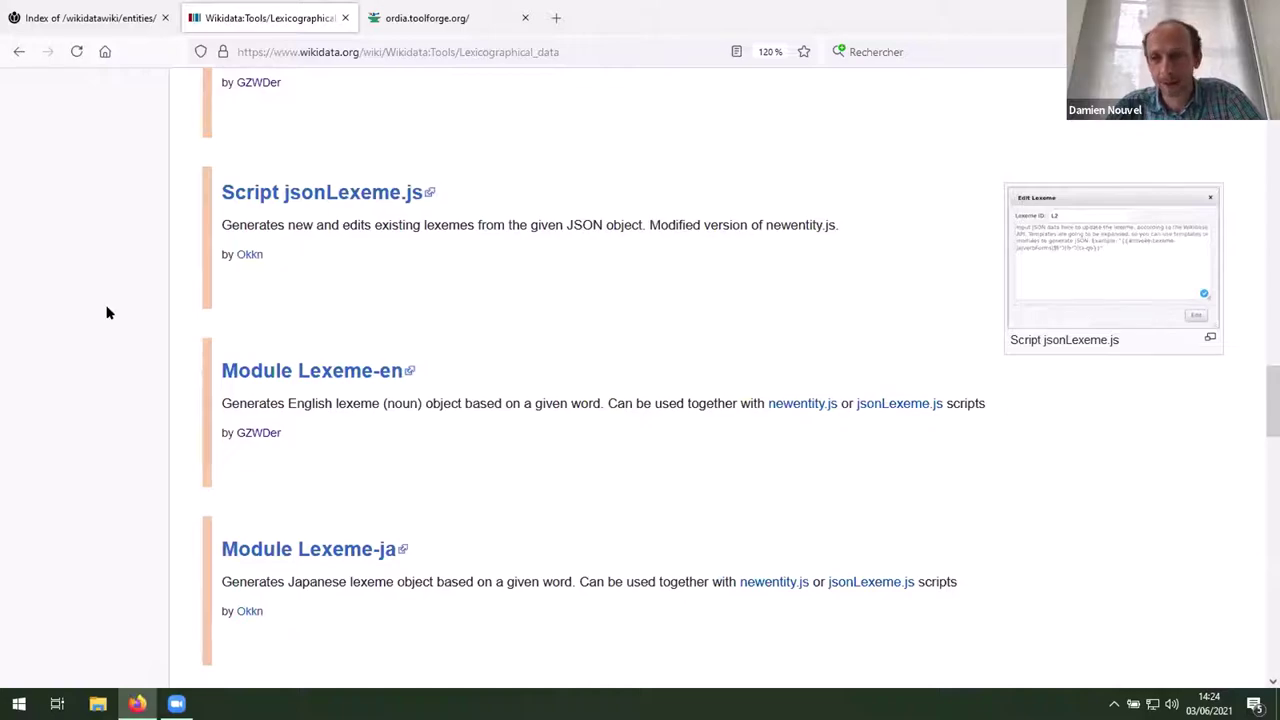
scroll(108, 313, up, 5)
scroll(108, 313, up, 15)
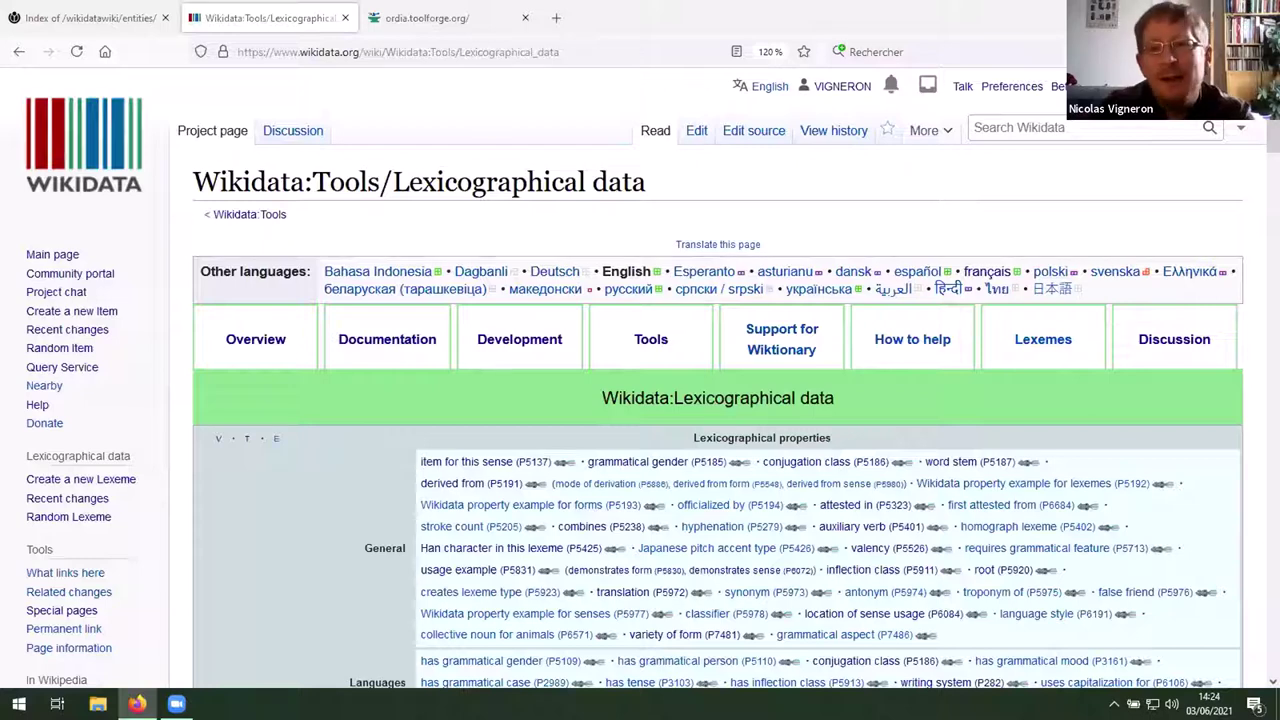
click(995, 127)
text(d)
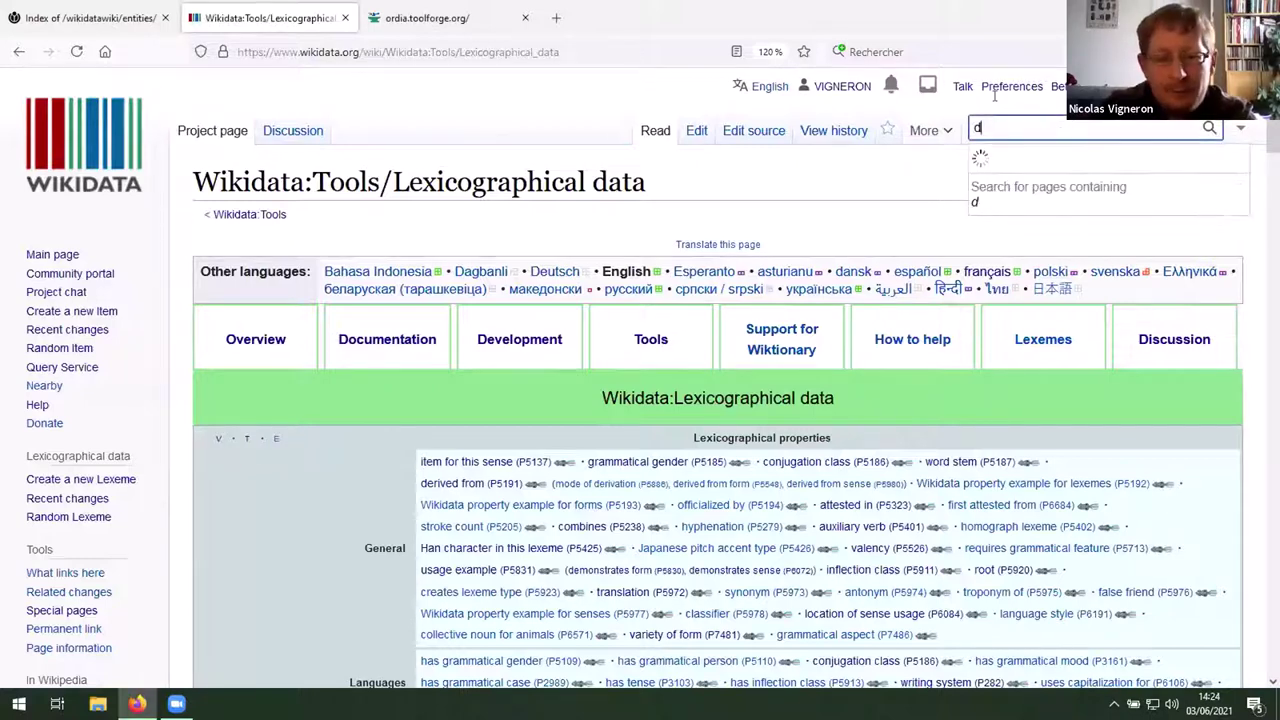
text(og)
key(Return)
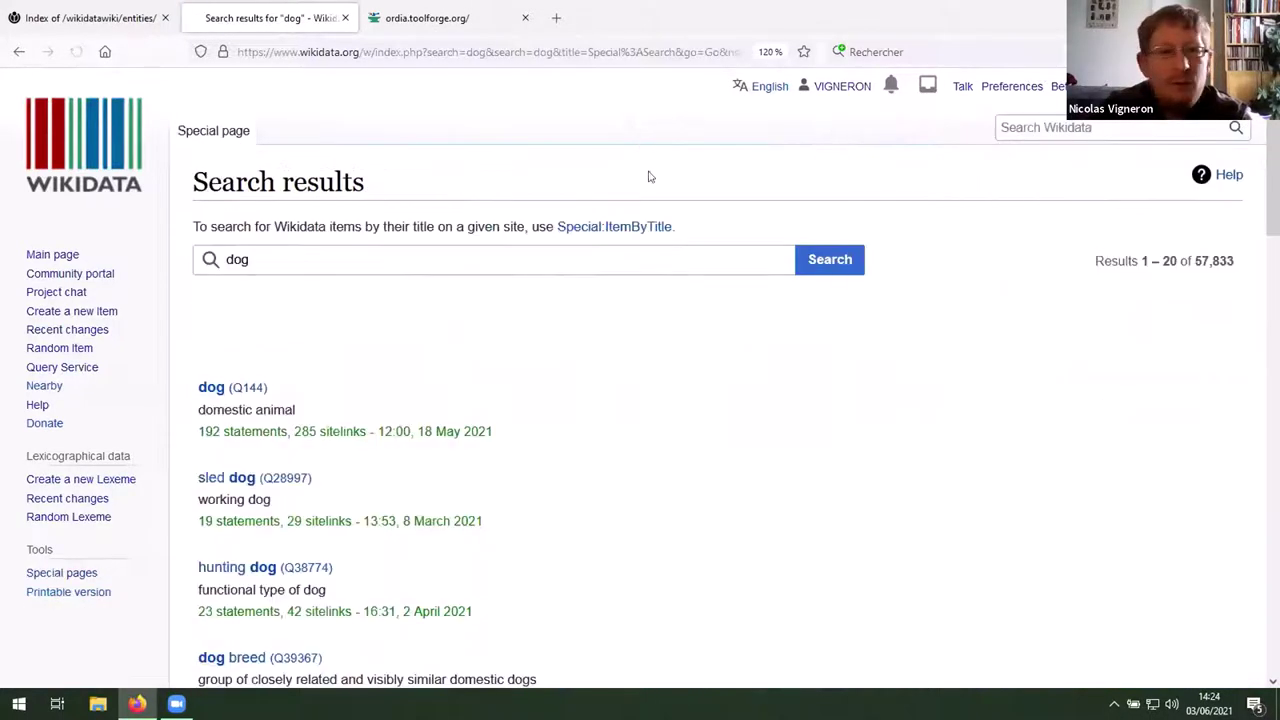
click(236, 390)
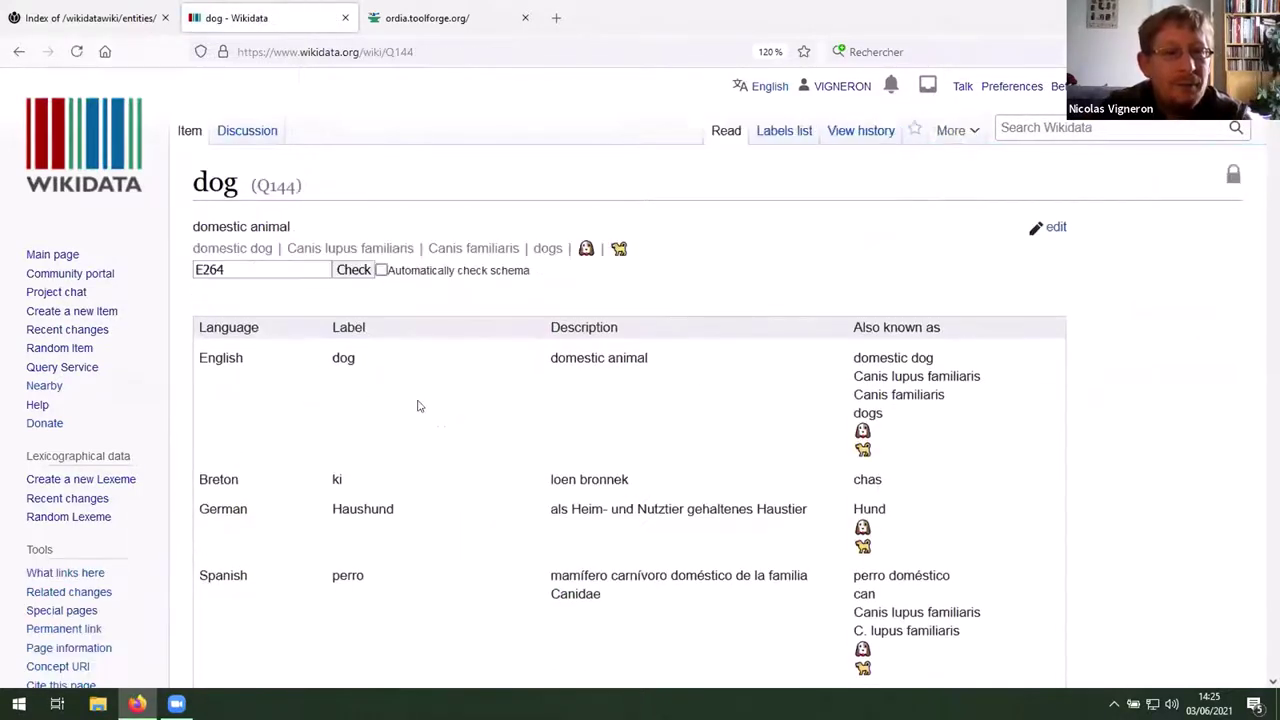
Step: Examine the dog item's labels in English, Breton, German, Spanish, French and Italian
scroll(424, 400, down, 3)
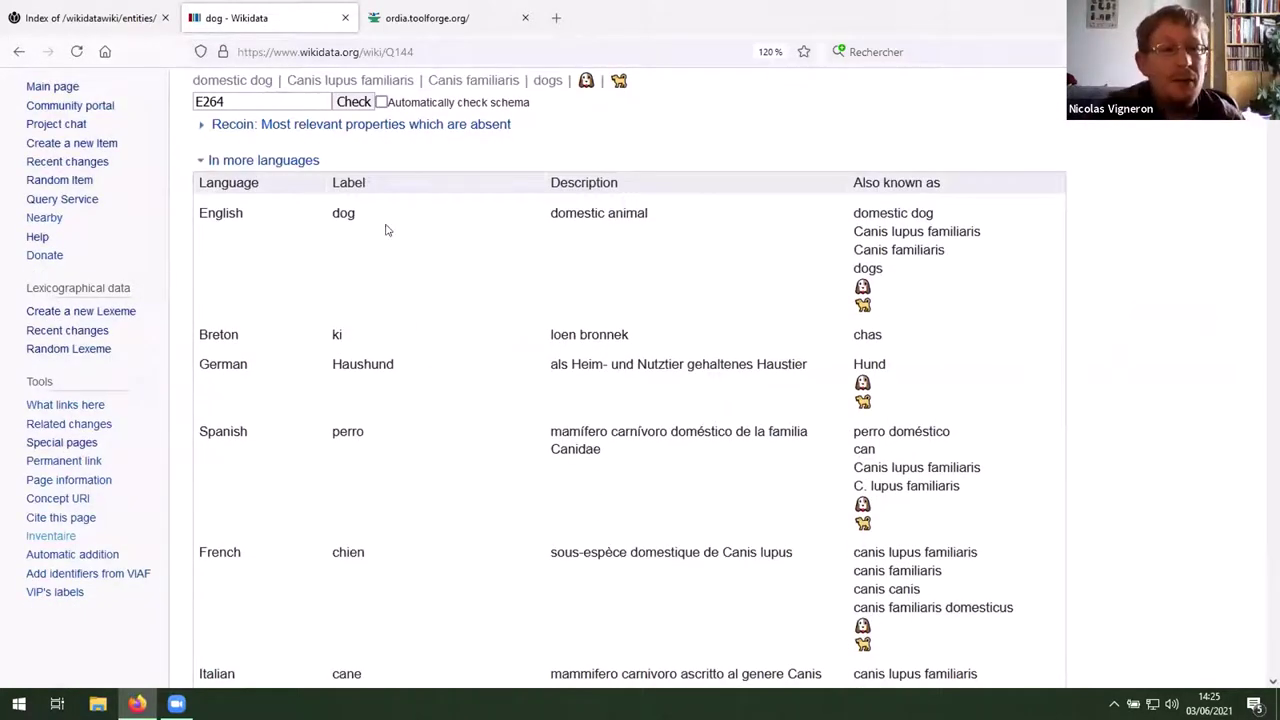
drag(329, 213, 386, 218)
drag(329, 333, 388, 333)
drag(325, 372, 445, 379)
scroll(445, 379, down, 3)
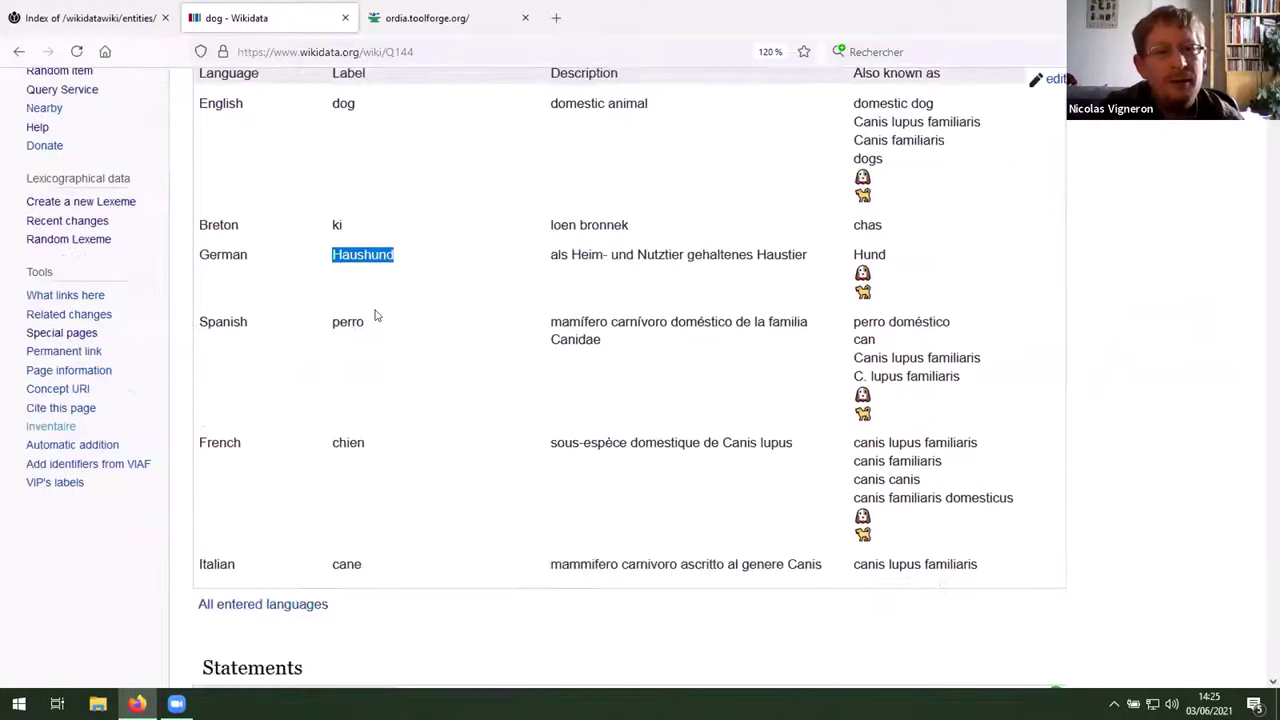
drag(323, 266, 380, 266)
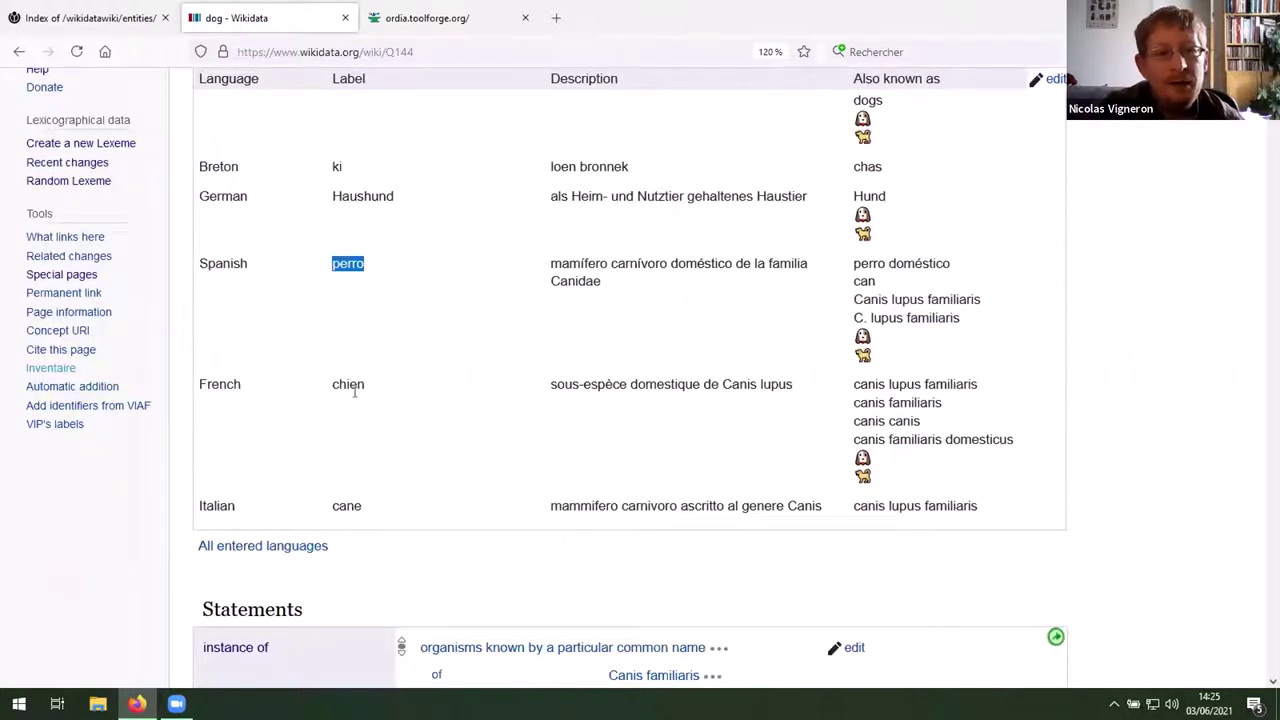
drag(326, 386, 392, 391)
drag(326, 507, 468, 500)
click(466, 446)
Step: Show all entered languages of the dog item and look through the labels down to its first statements
click(257, 545)
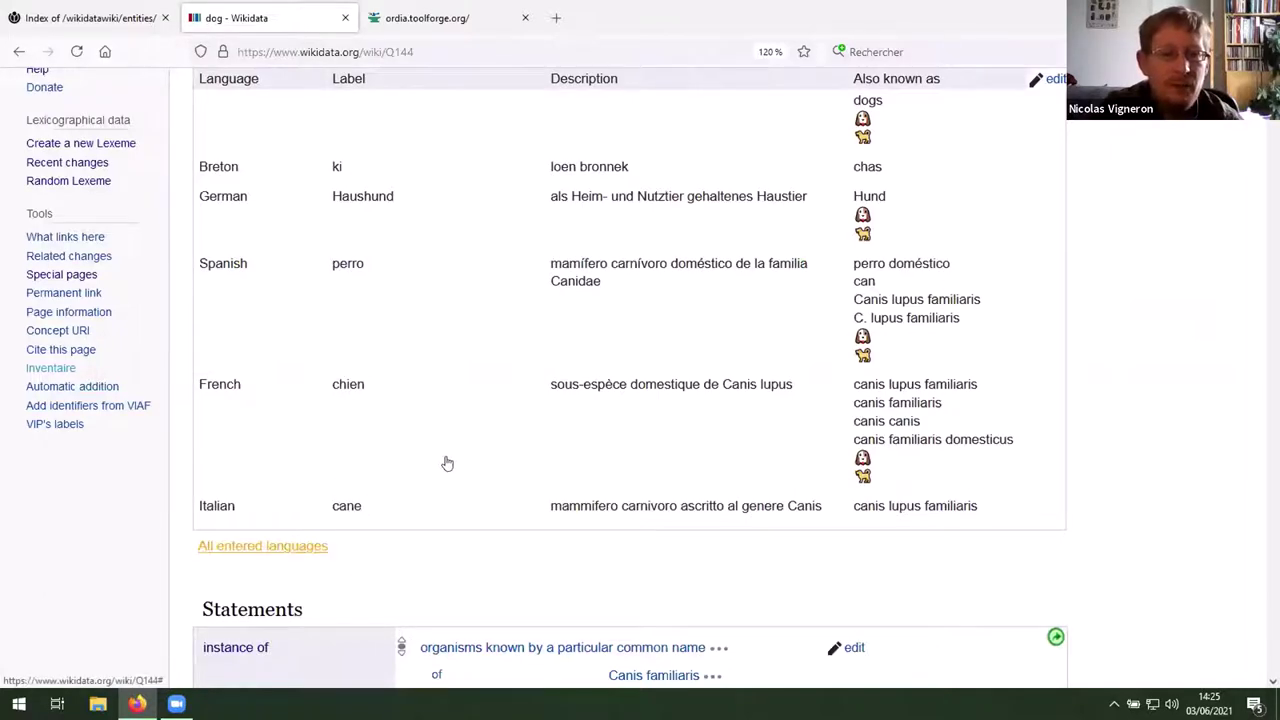
scroll(400, 430, down, 3)
scroll(316, 537, down, 20)
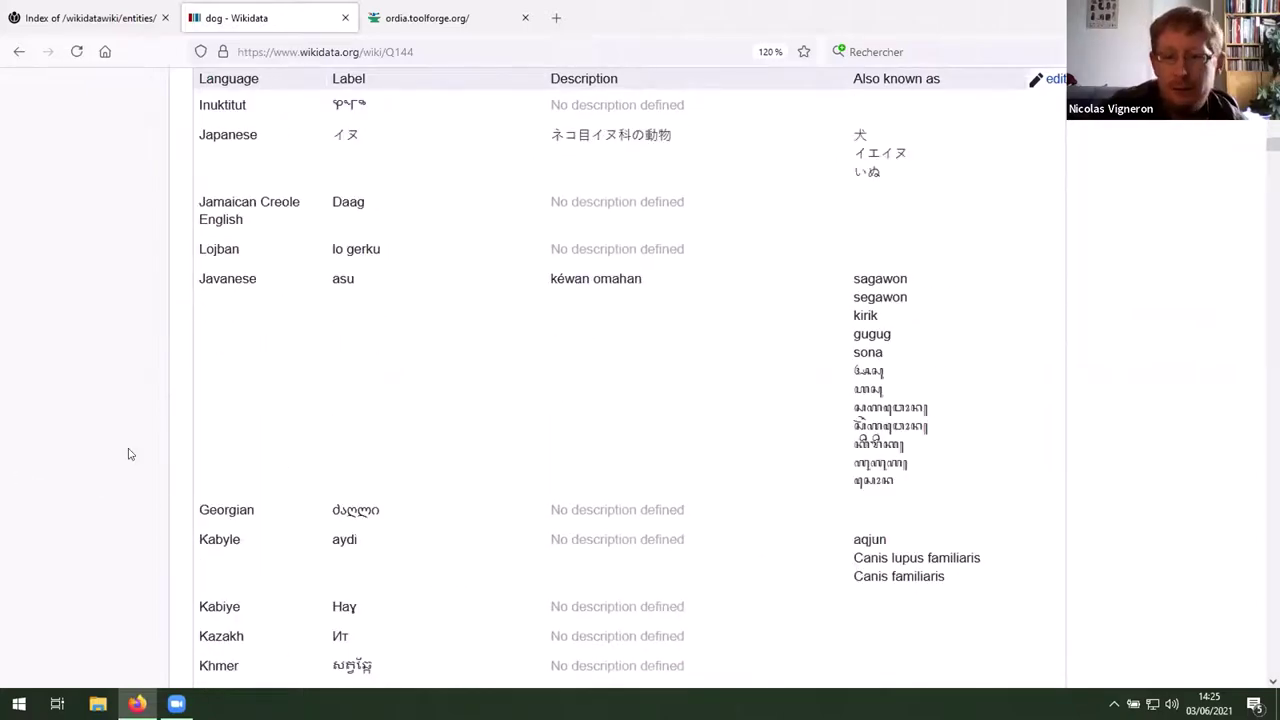
scroll(127, 453, down, 20)
scroll(128, 454, down, 20)
scroll(128, 454, up, 5)
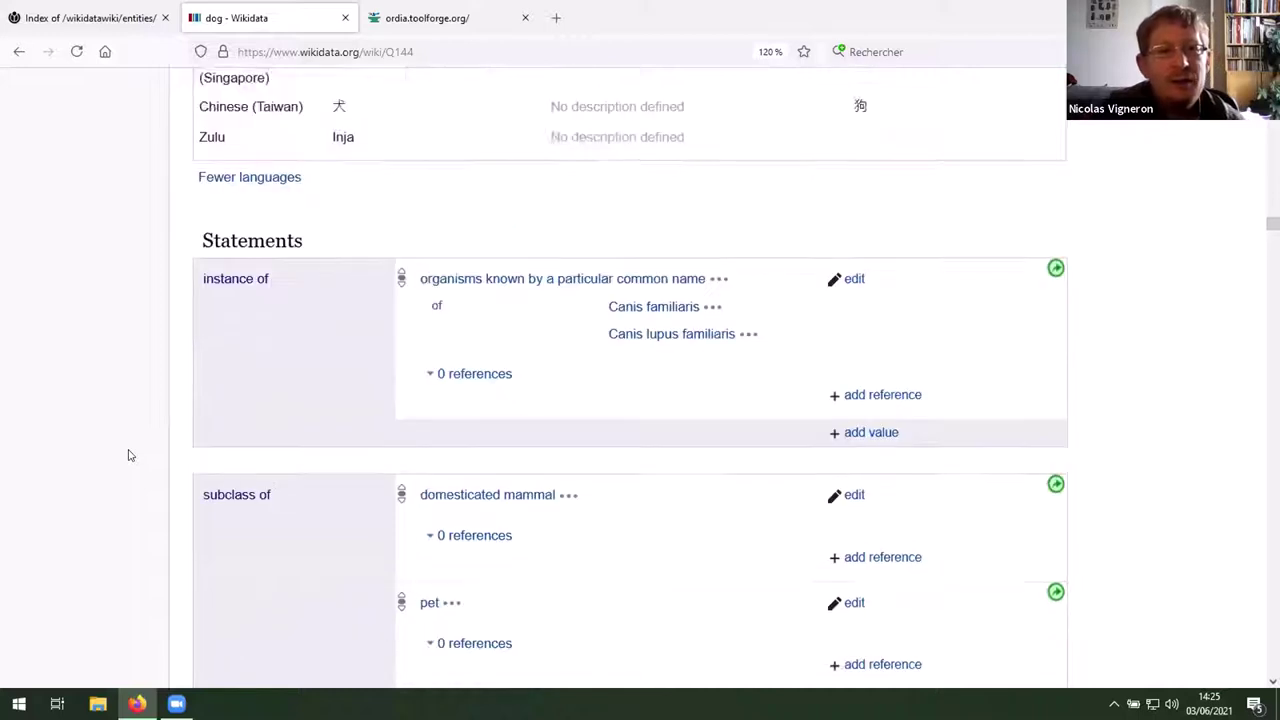
scroll(474, 380, down, 1)
scroll(474, 429, down, 3)
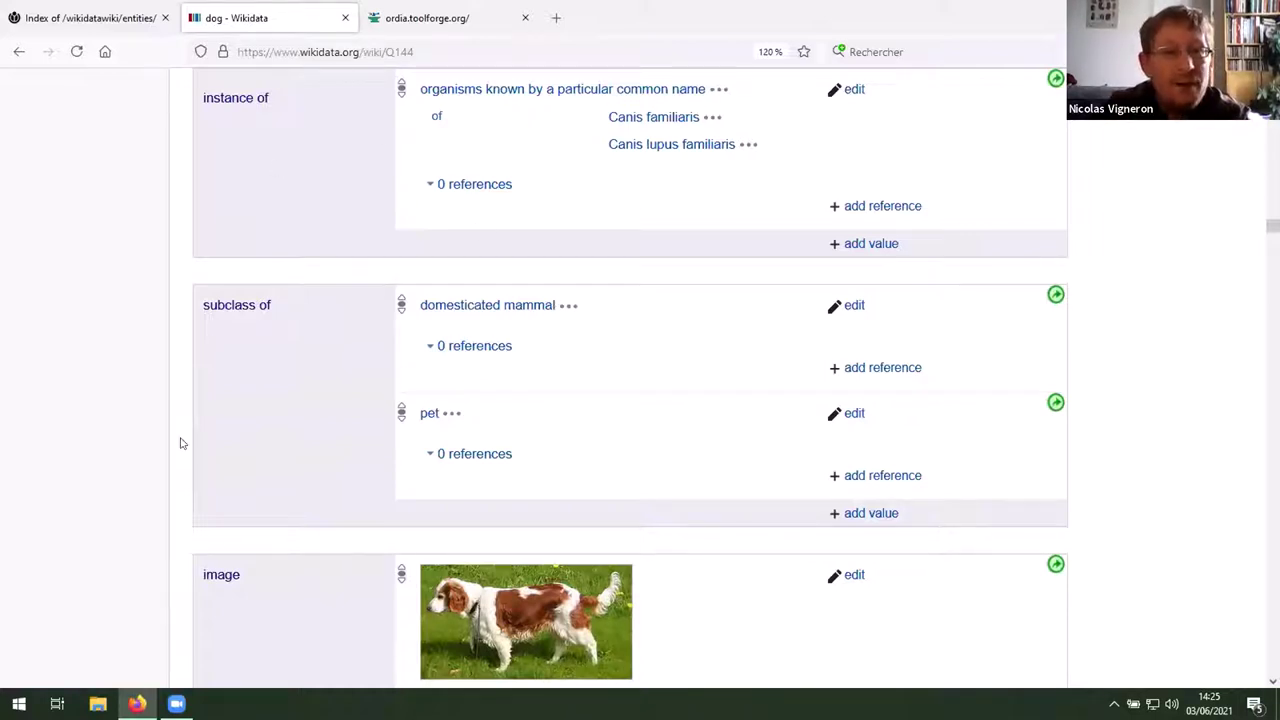
Step: Search Wikidata for L:ki and open the Breton noun lexeme ki
key(Home)
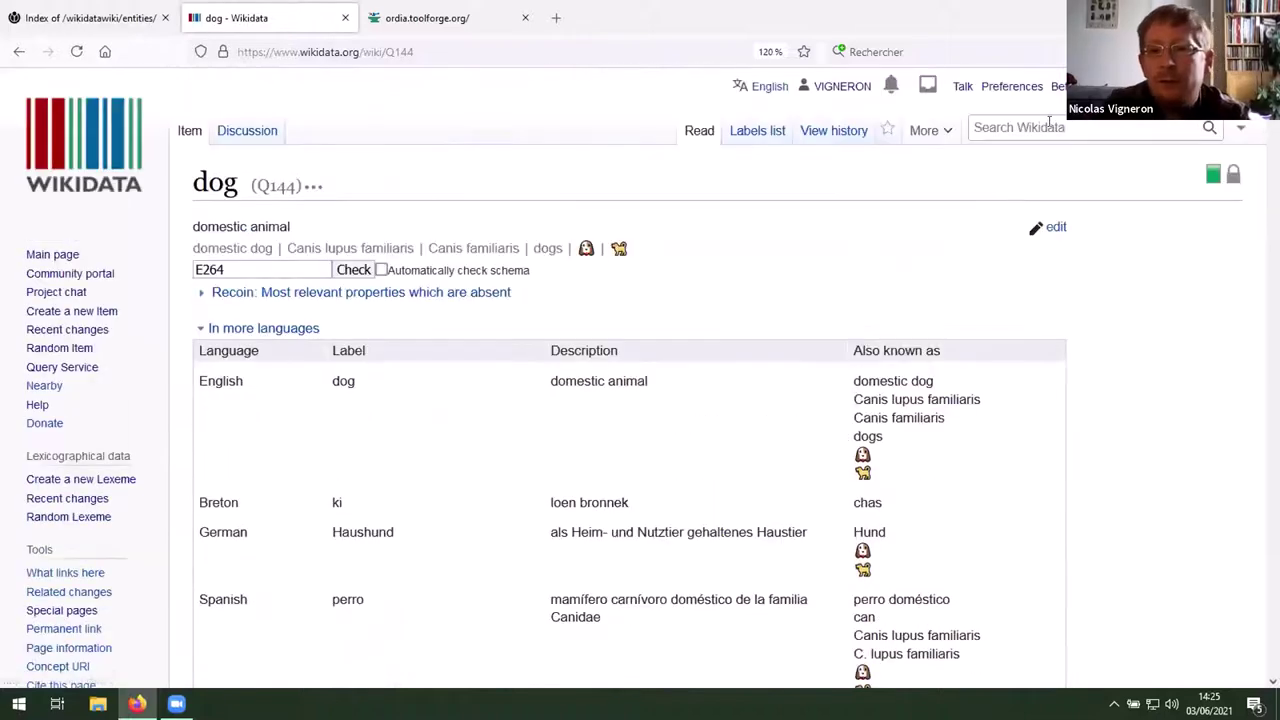
click(1050, 124)
text(L:ki)
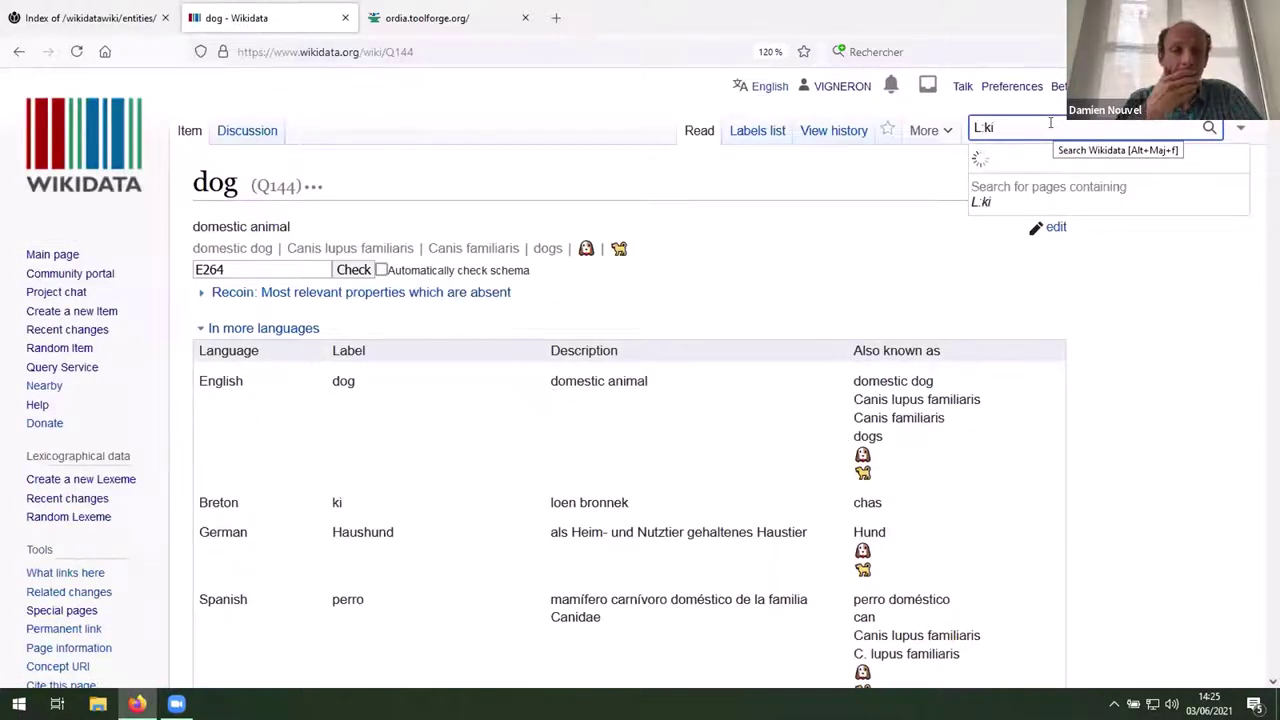
click(1005, 192)
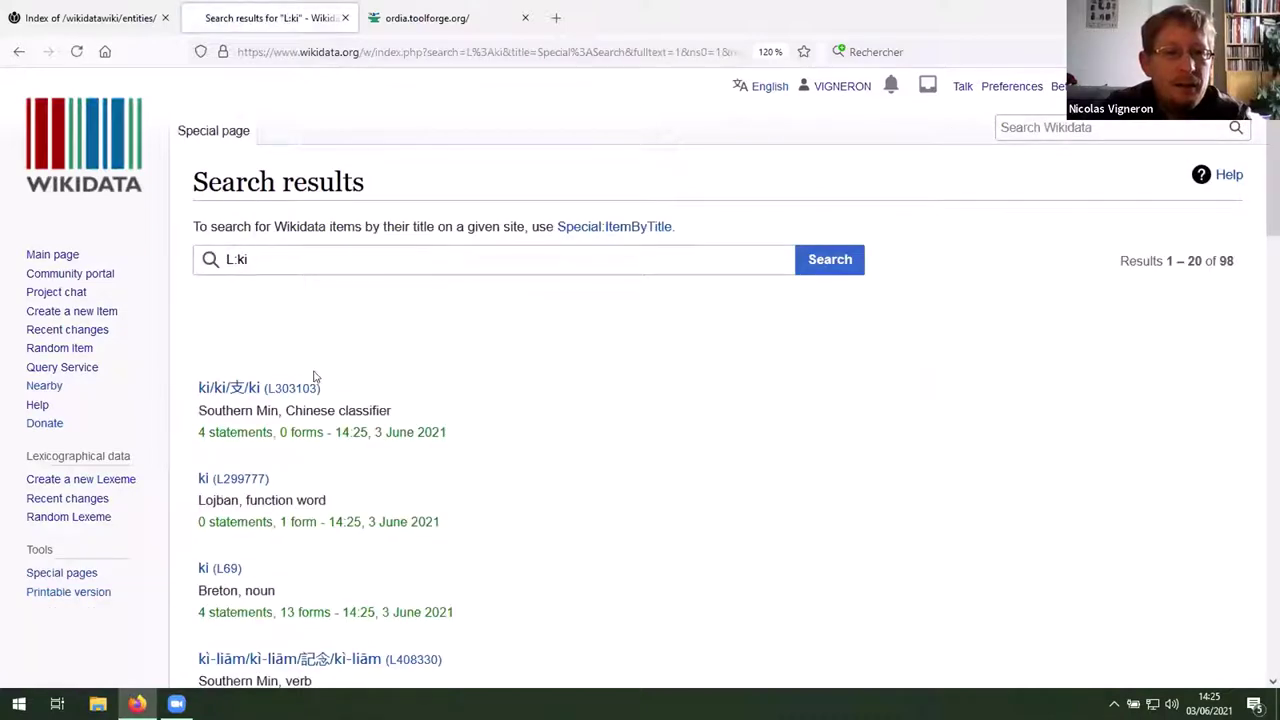
scroll(494, 440, down, 3)
click(205, 400)
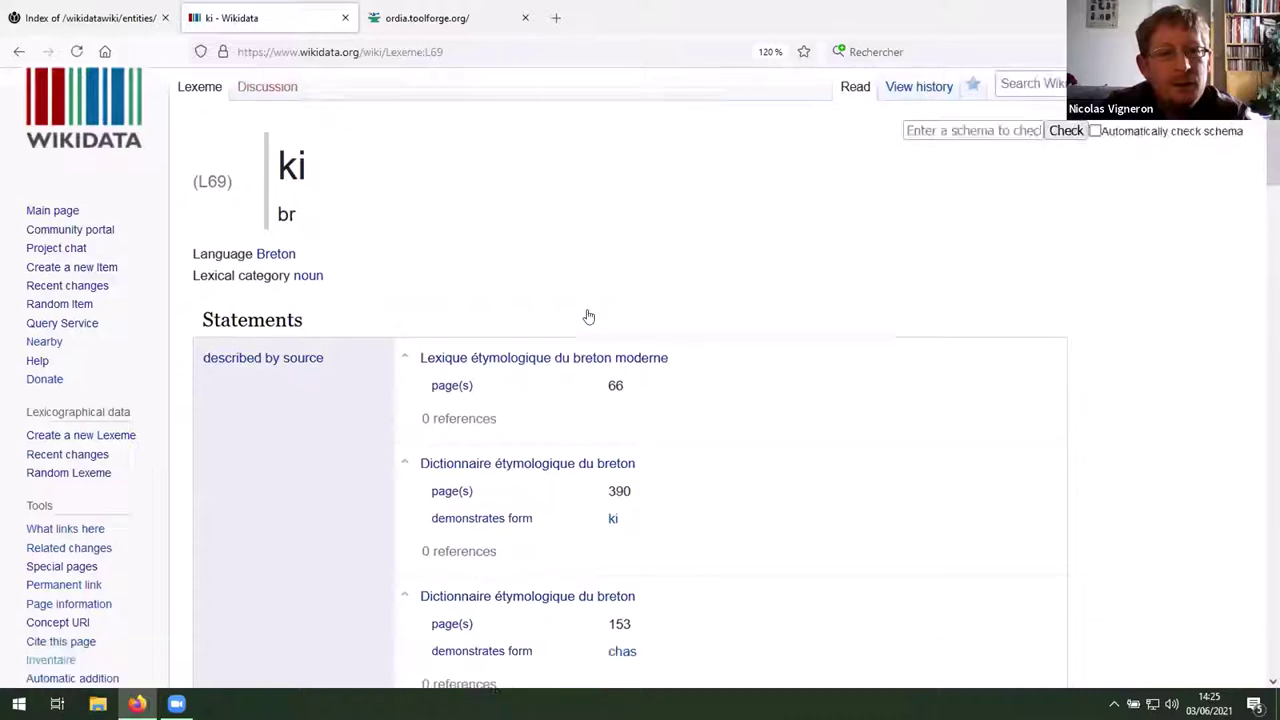
Step: Look through the lexeme ki from its language and lexical category to its statements and its sense linked to dog
scroll(839, 240, down, 5)
scroll(620, 280, up, 5)
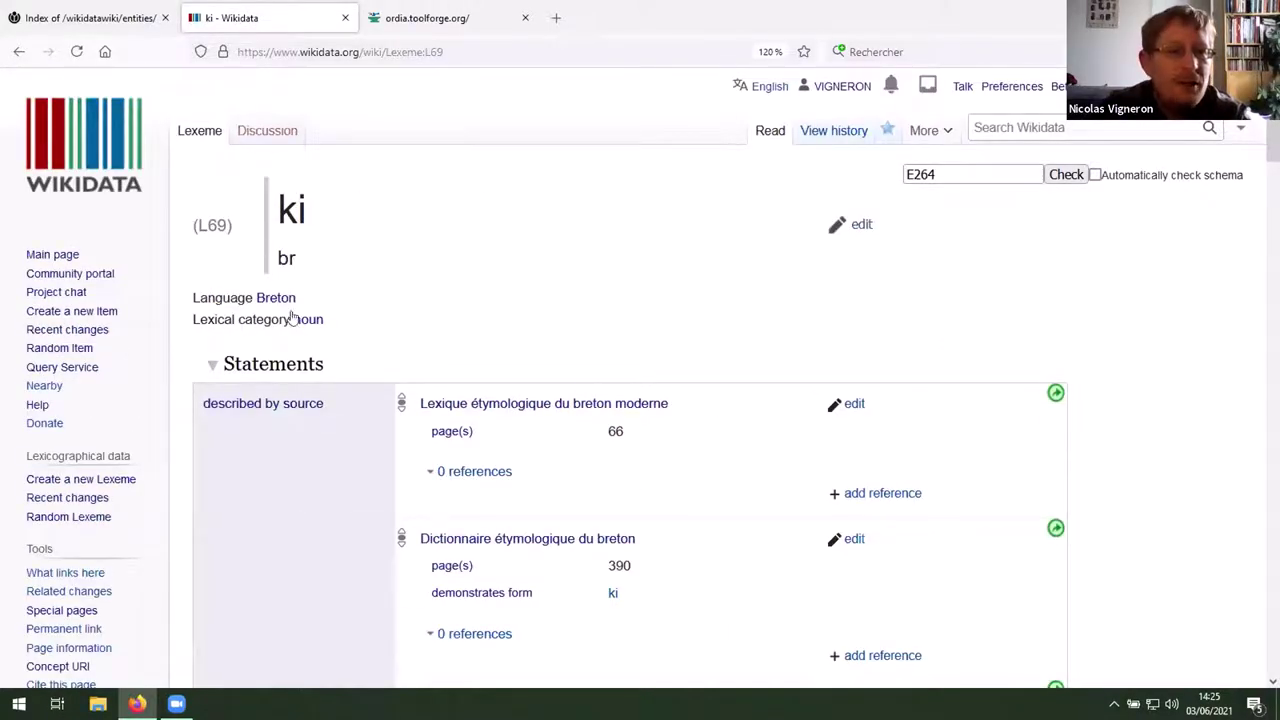
scroll(400, 265, down, 20)
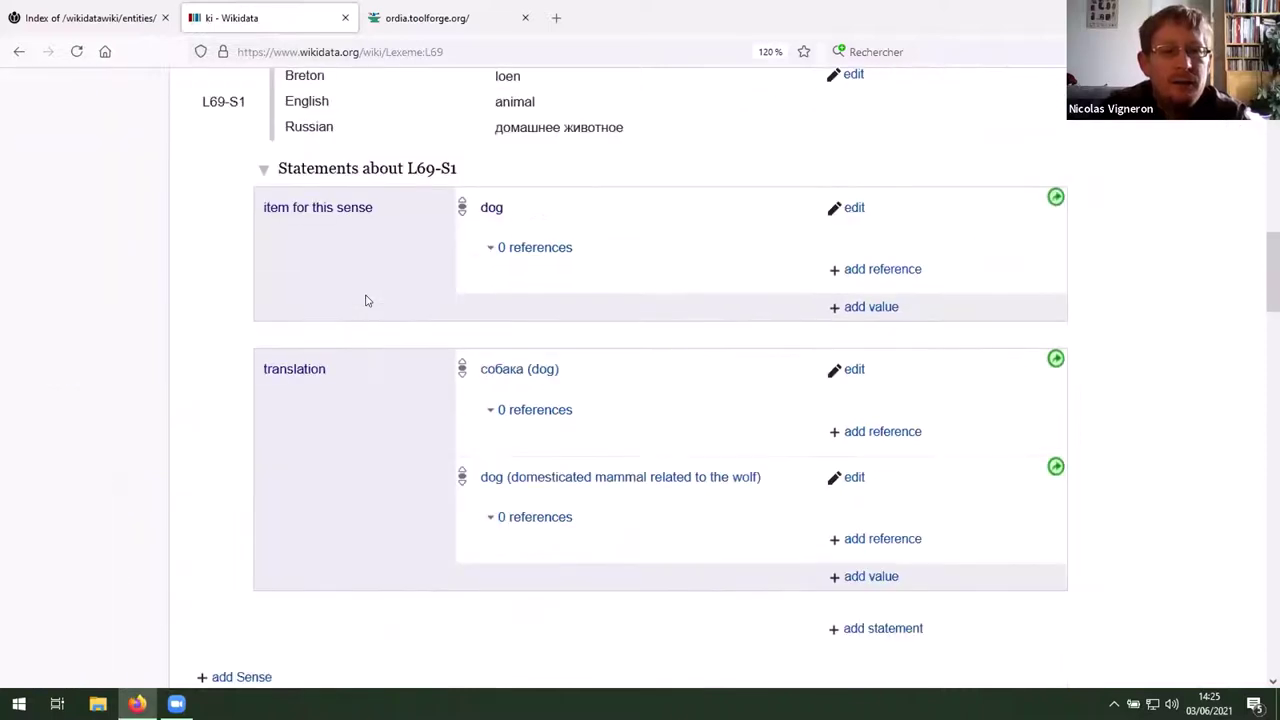
scroll(365, 300, up, 3)
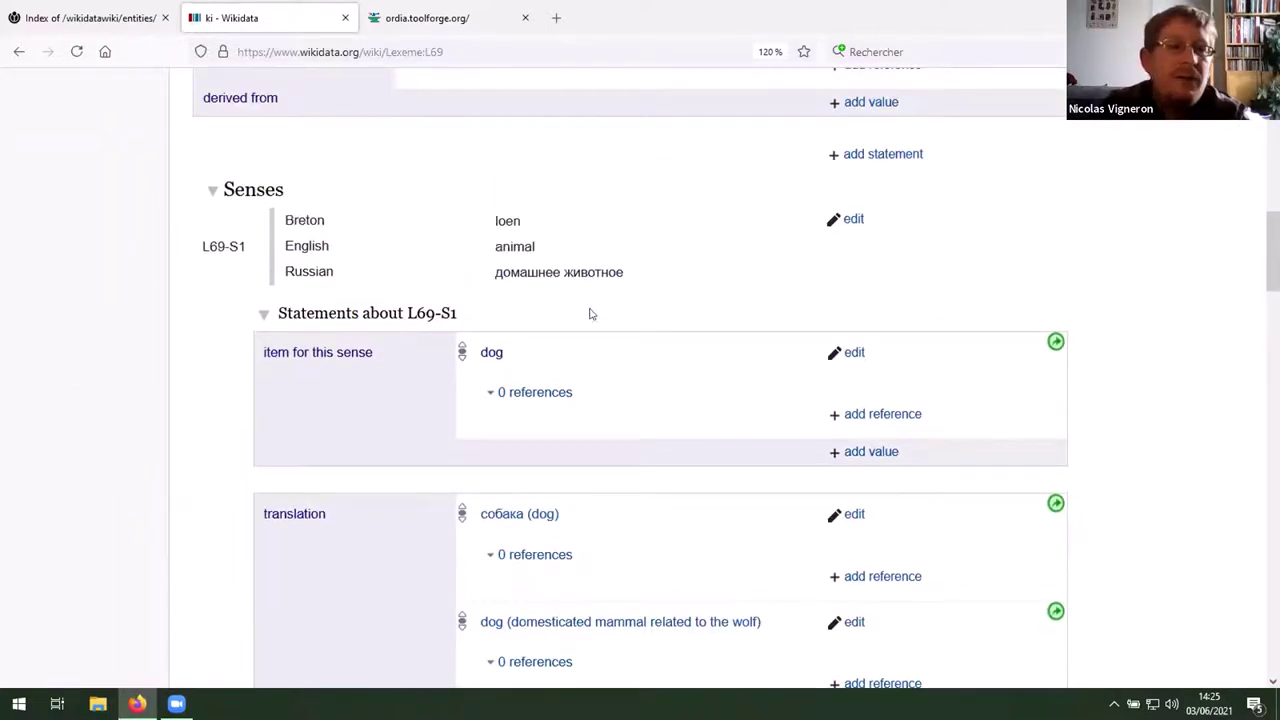
scroll(525, 195, down, 10)
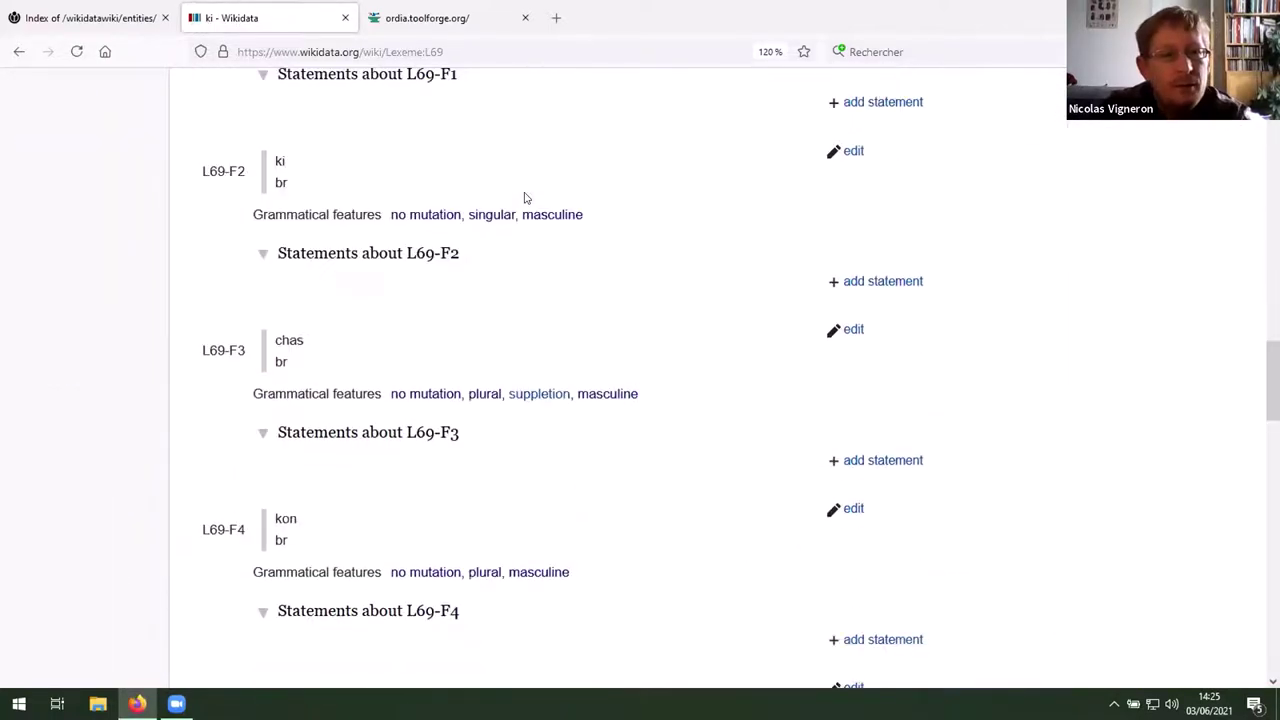
Step: Examine the unmutated forms kiez, ki and chas of the Breton lexeme with their grammatical features
scroll(525, 198, up, 1)
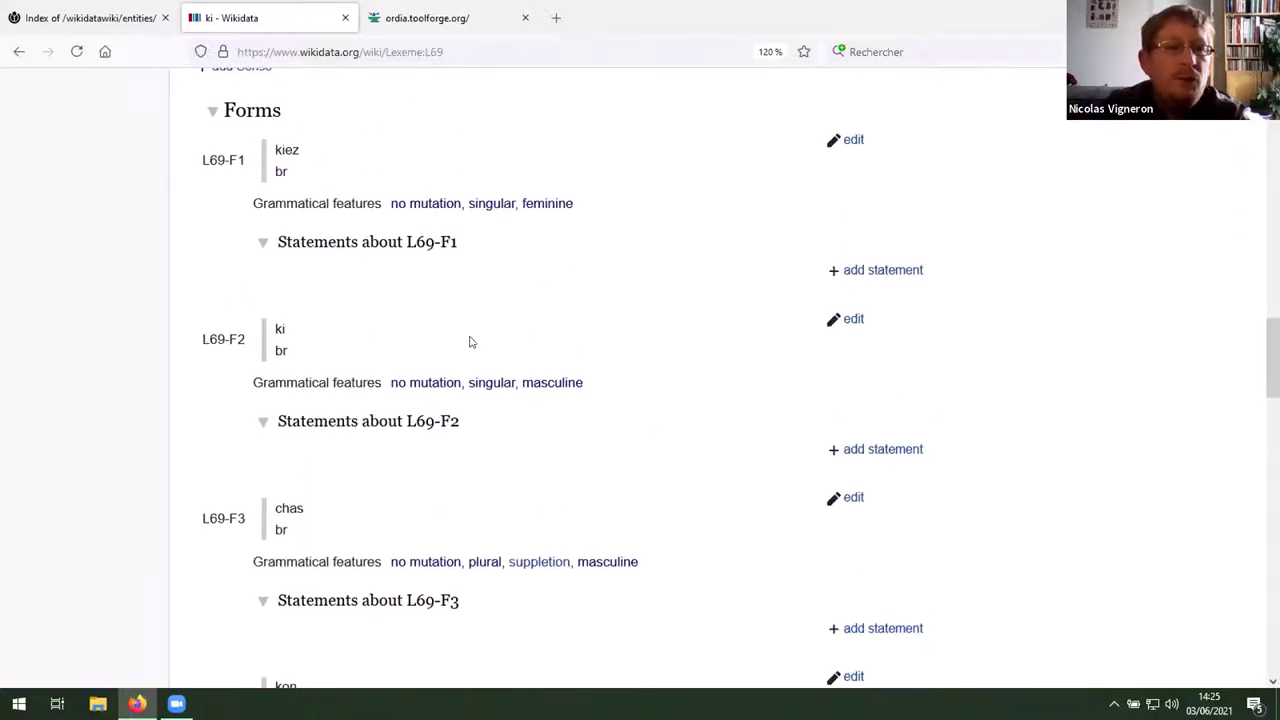
double_click(290, 151)
click(655, 237)
drag(280, 150, 314, 151)
scroll(329, 300, down, 4)
scroll(332, 297, up, 3)
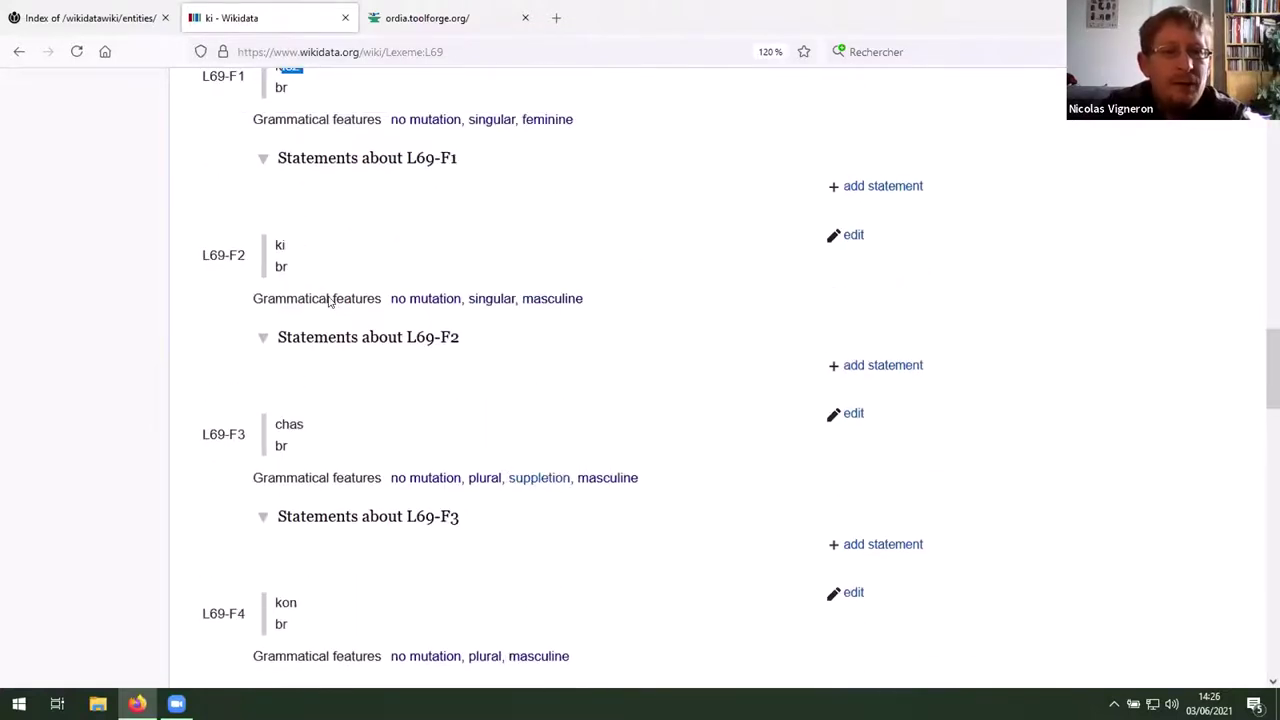
scroll(334, 268, up, 1)
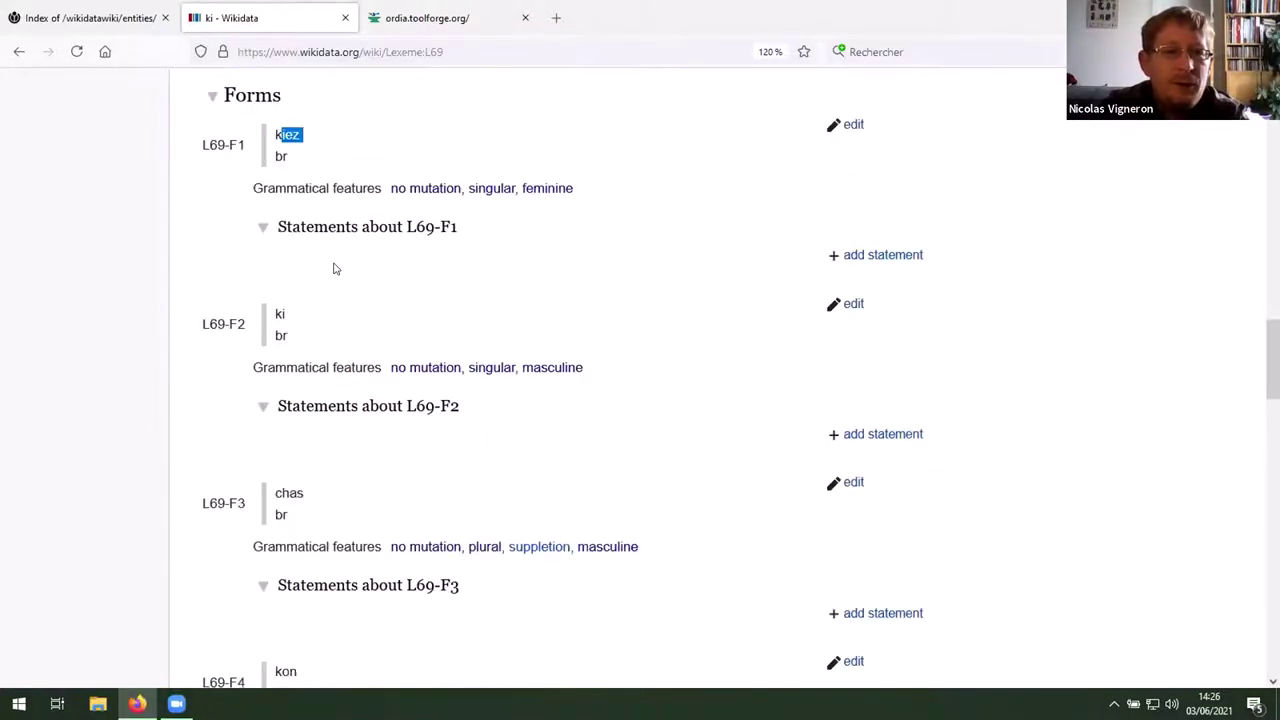
drag(273, 330, 297, 328)
click(297, 328)
drag(276, 508, 358, 510)
click(360, 510)
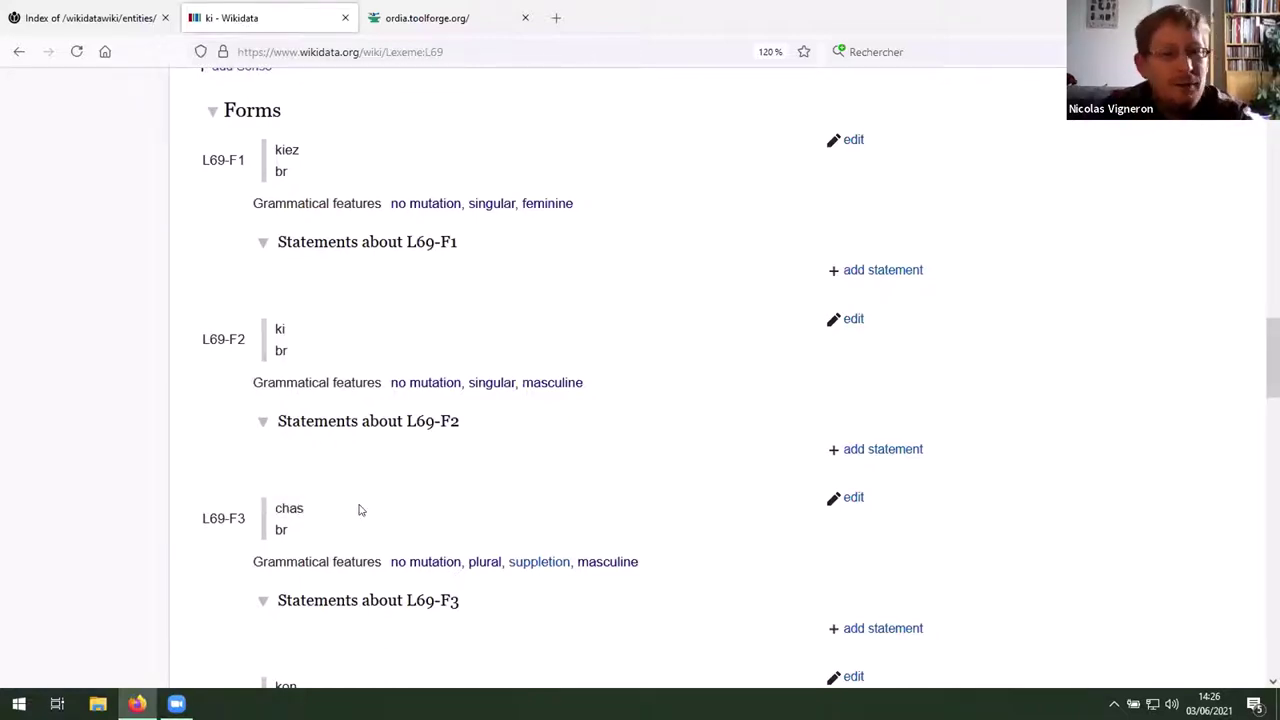
Step: Examine the soft and aspirate mutation forms such as c'hi and gon, and return to the beginning of the lexeme page
scroll(360, 510, down, 1)
scroll(360, 510, down, 6)
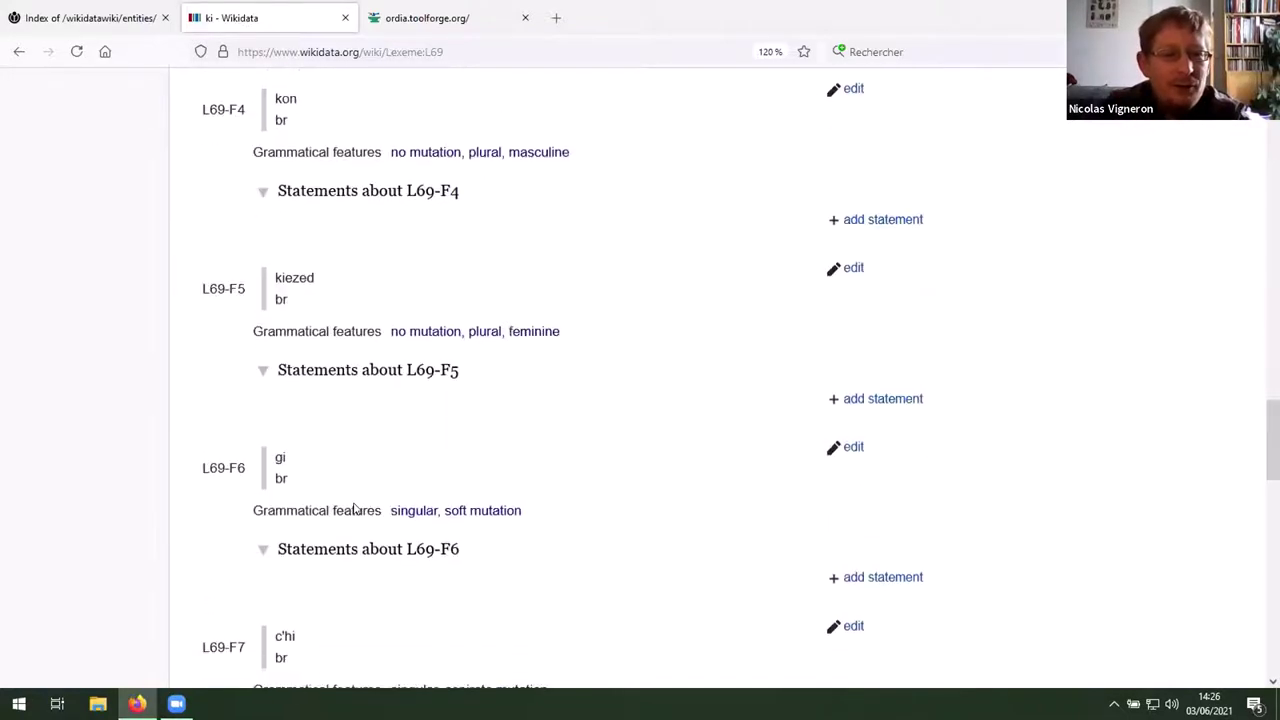
scroll(406, 395, down, 3)
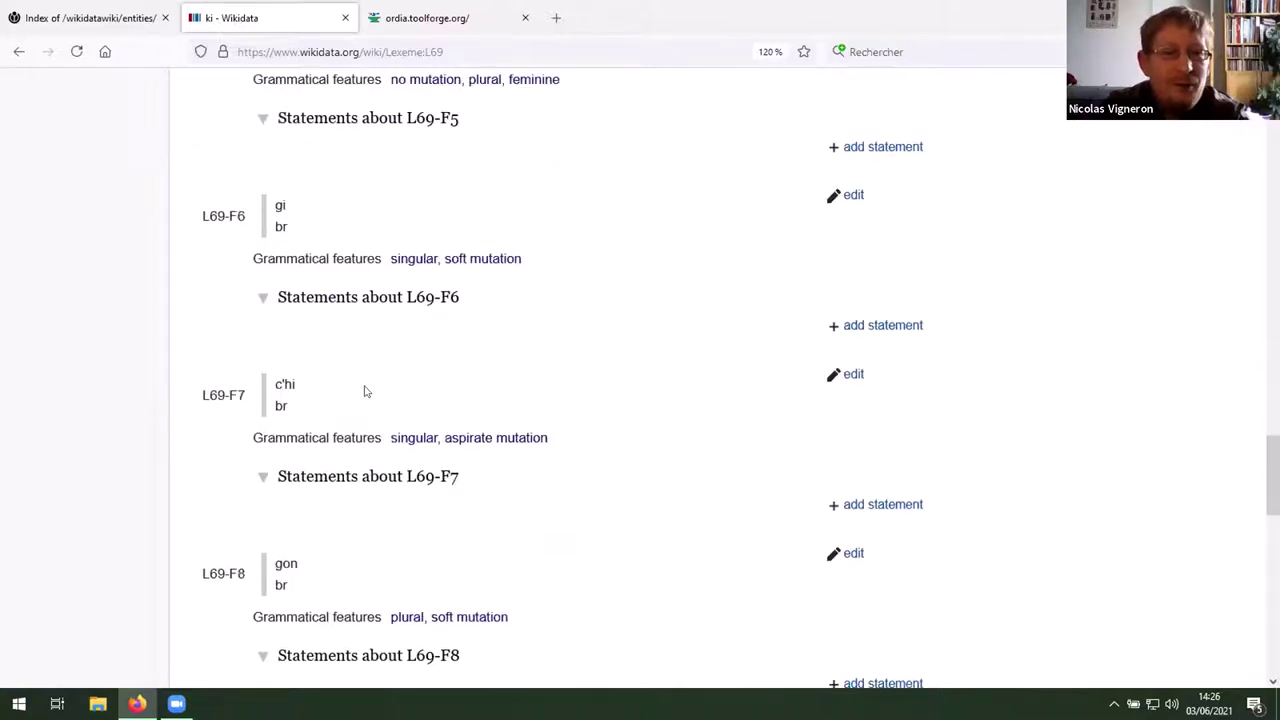
drag(268, 384, 380, 383)
scroll(380, 383, down, 4)
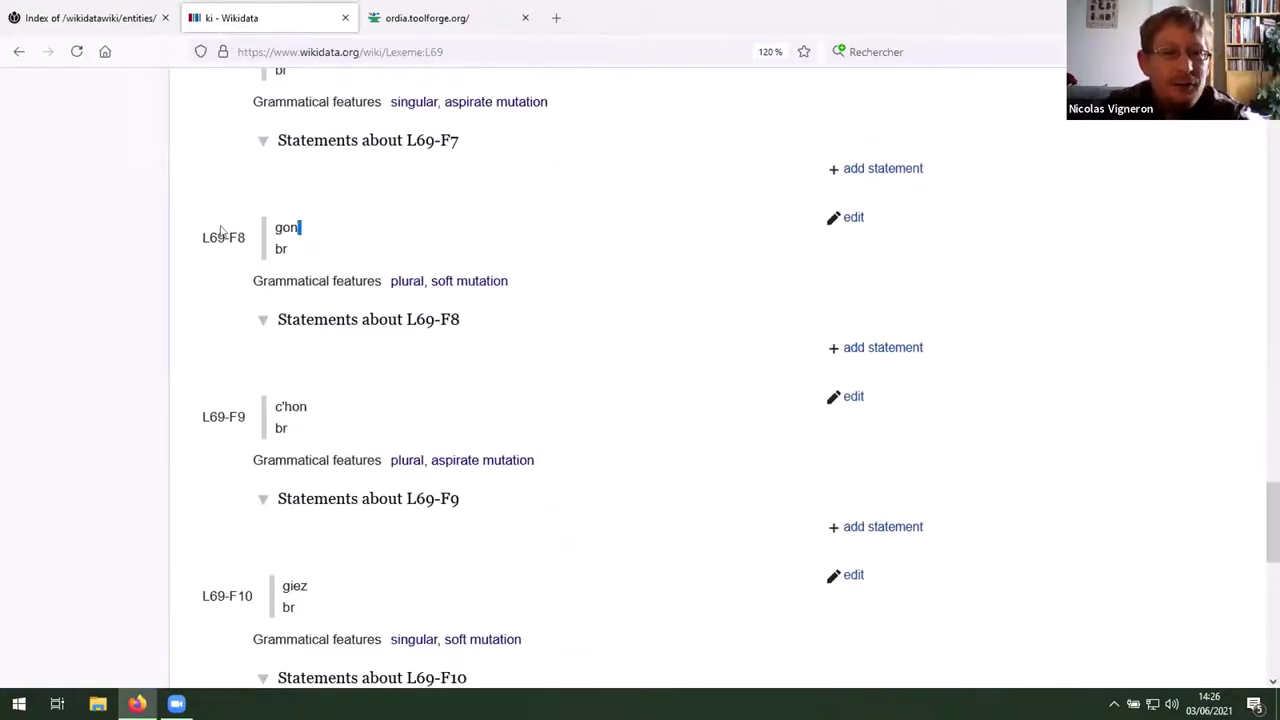
drag(302, 227, 224, 238)
click(292, 348)
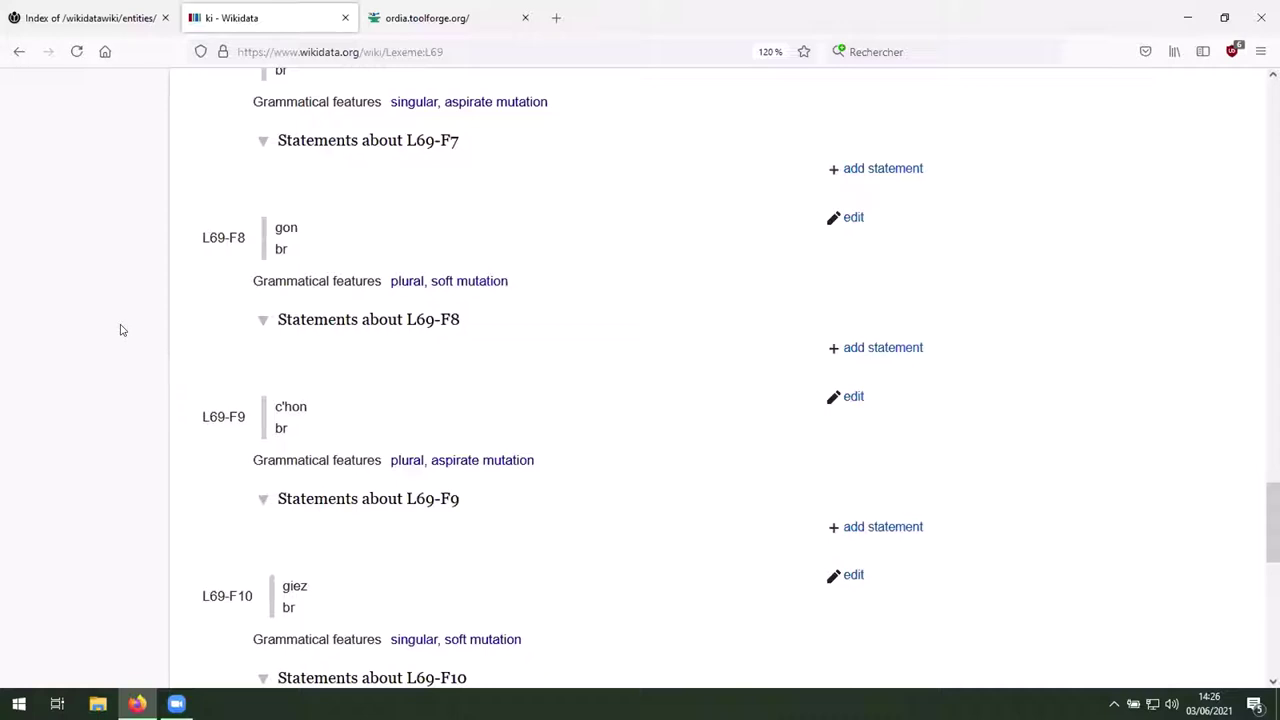
scroll(120, 330, up, 15)
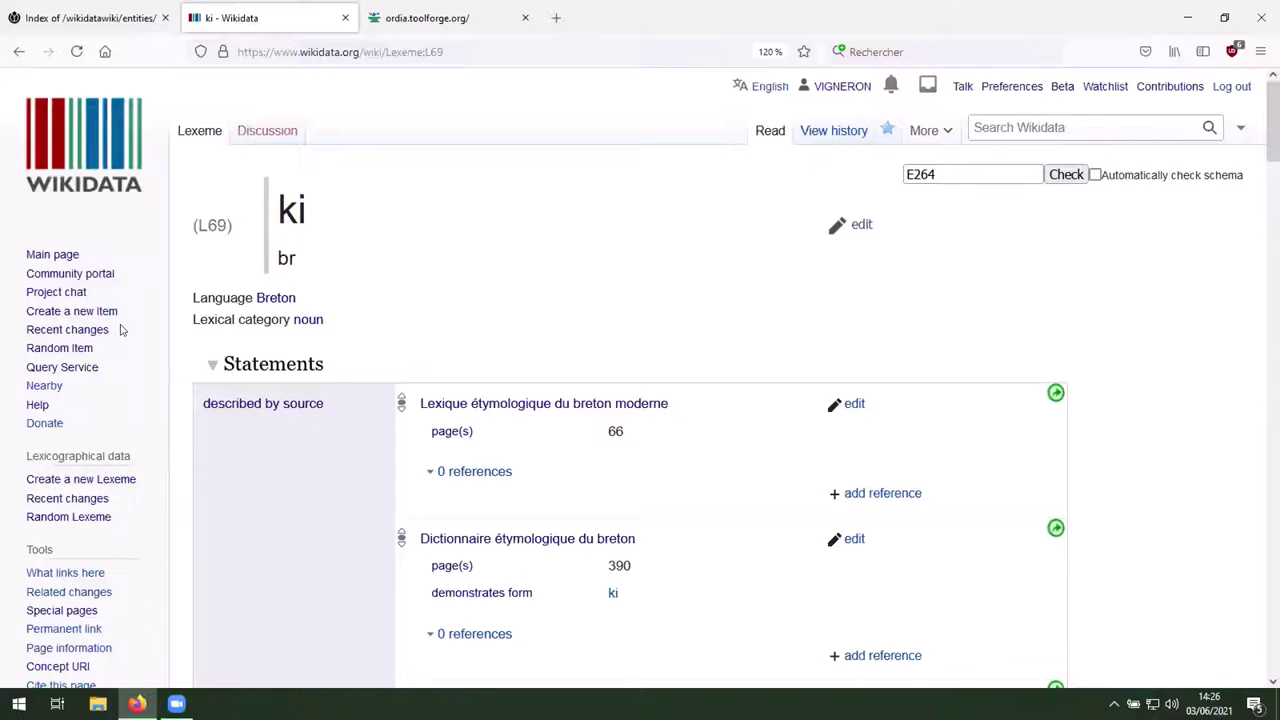
Step: Close the Ordia page, keeping the Breton lexeme ki open
click(445, 18)
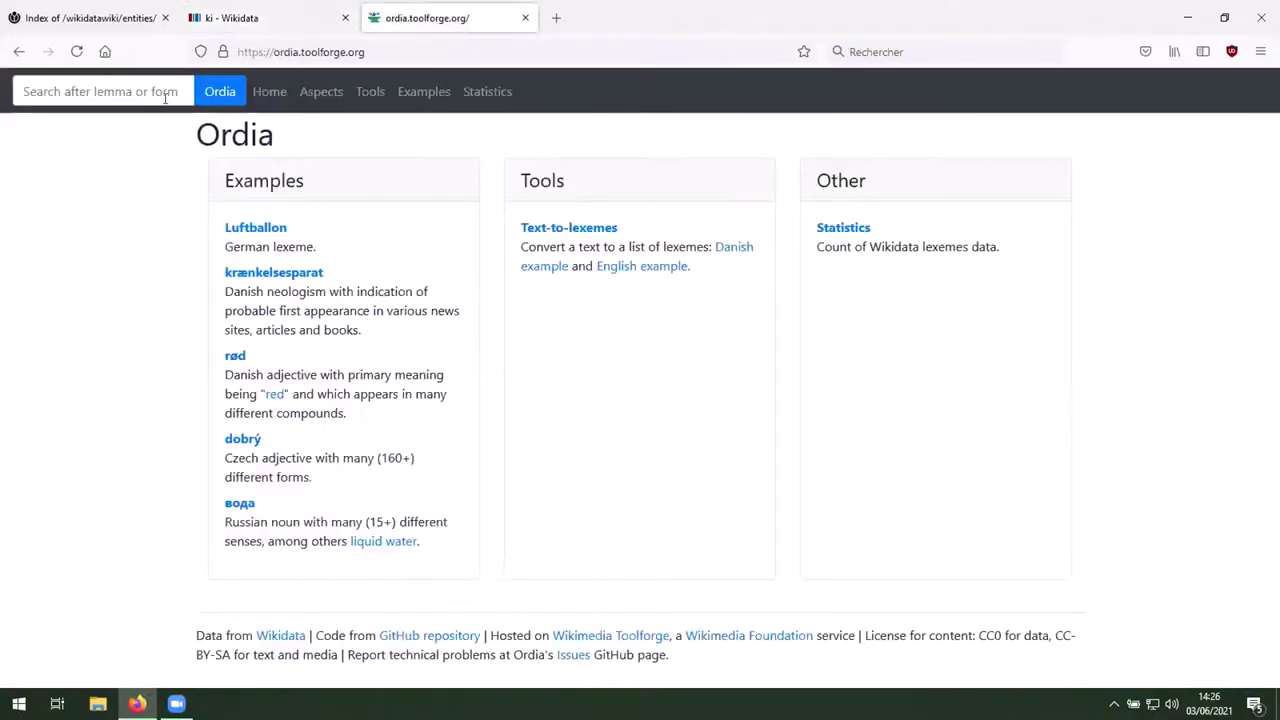
click(263, 20)
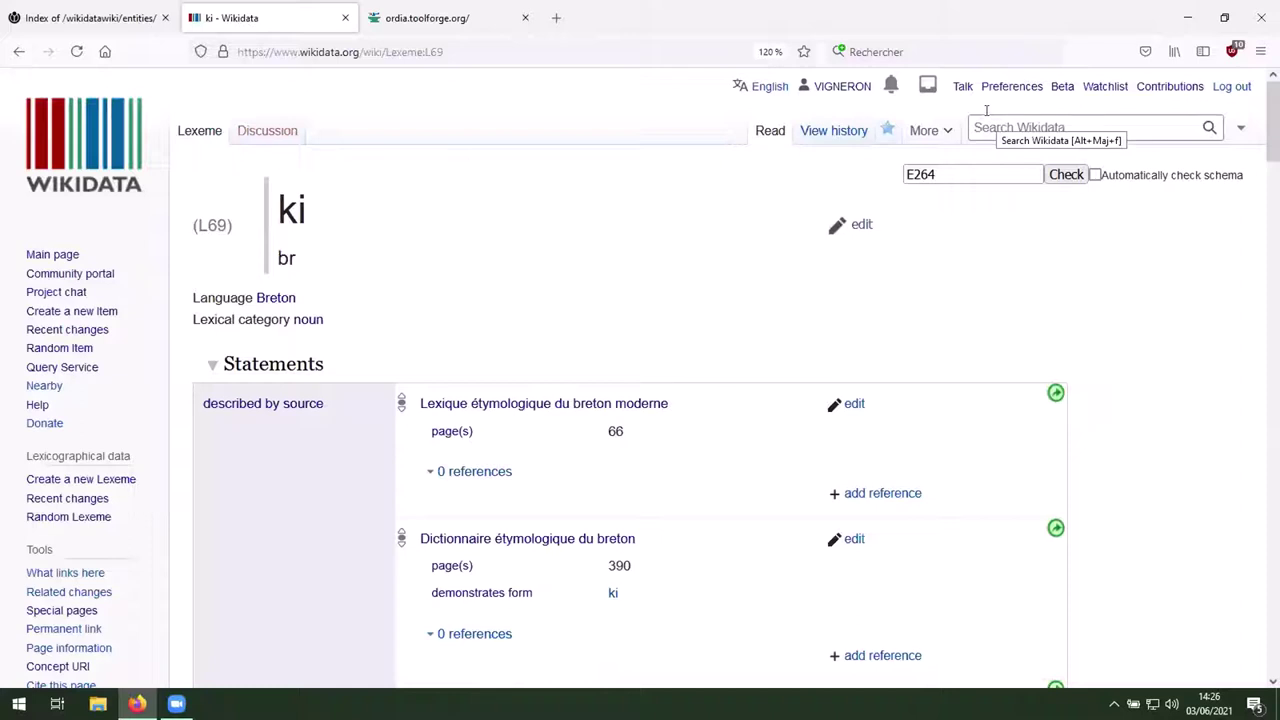
click(525, 18)
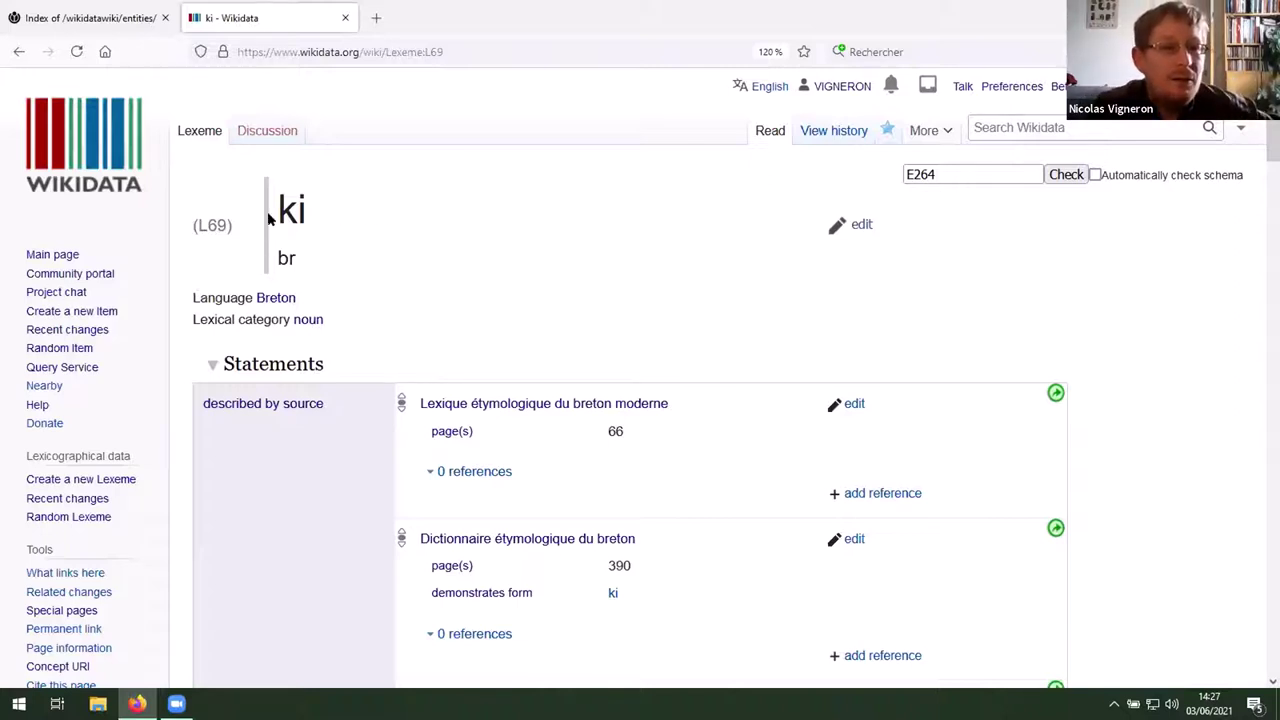
Step: Point out the lemma, the language and the identifier L69 of the lexeme ki
drag(270, 214, 338, 214)
drag(243, 298, 210, 215)
click(210, 215)
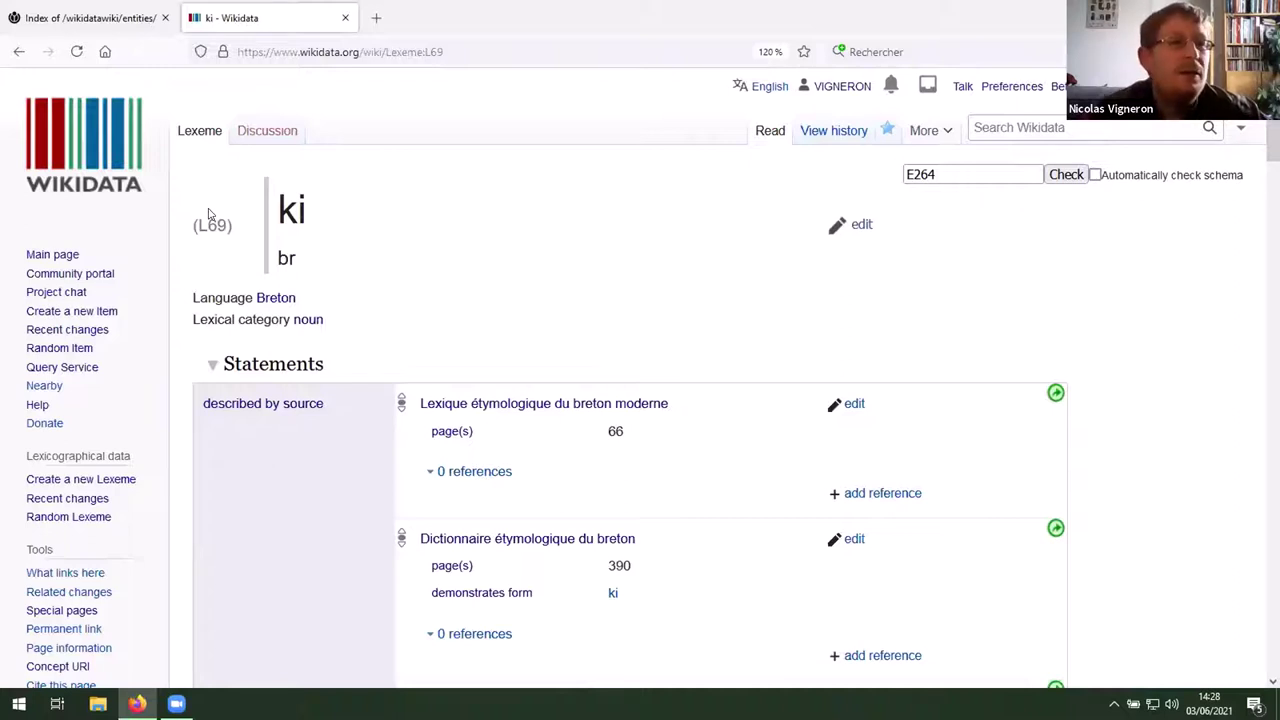
Step: Go to the Wikidata project page WD:LD and open its Tools page for lexicographical data
click(1009, 132)
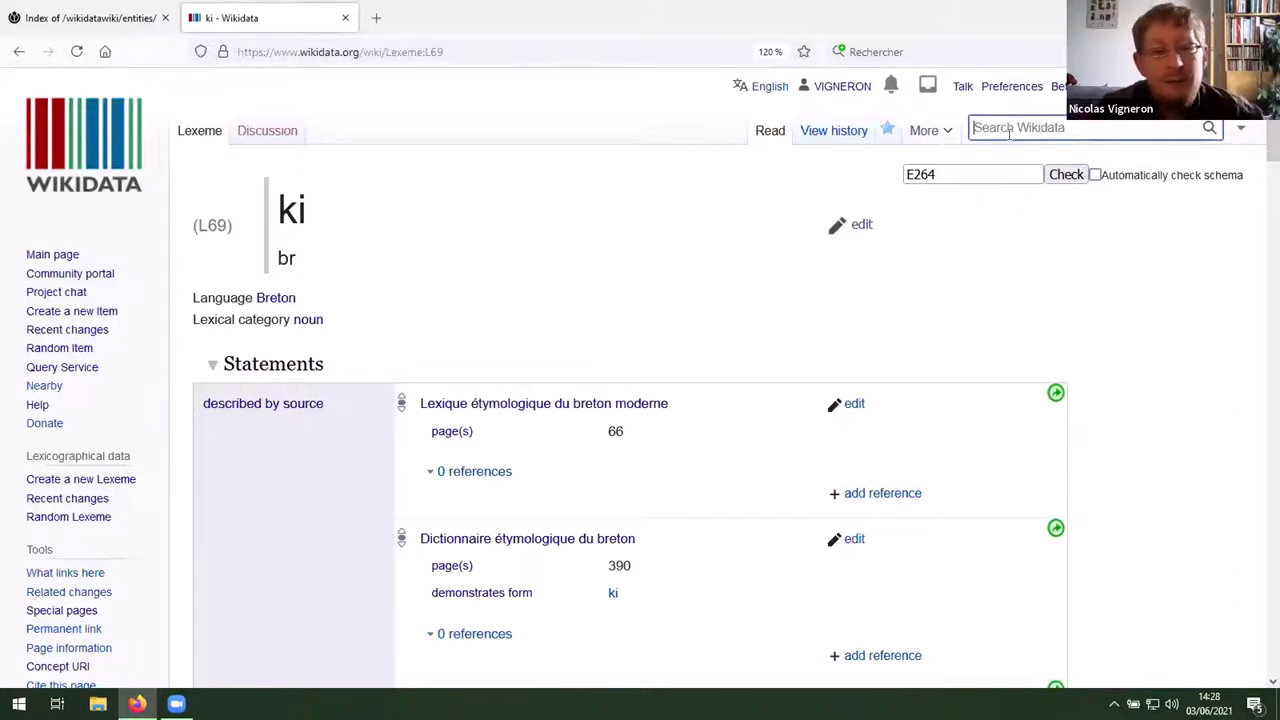
text(WD:LD)
key(Return)
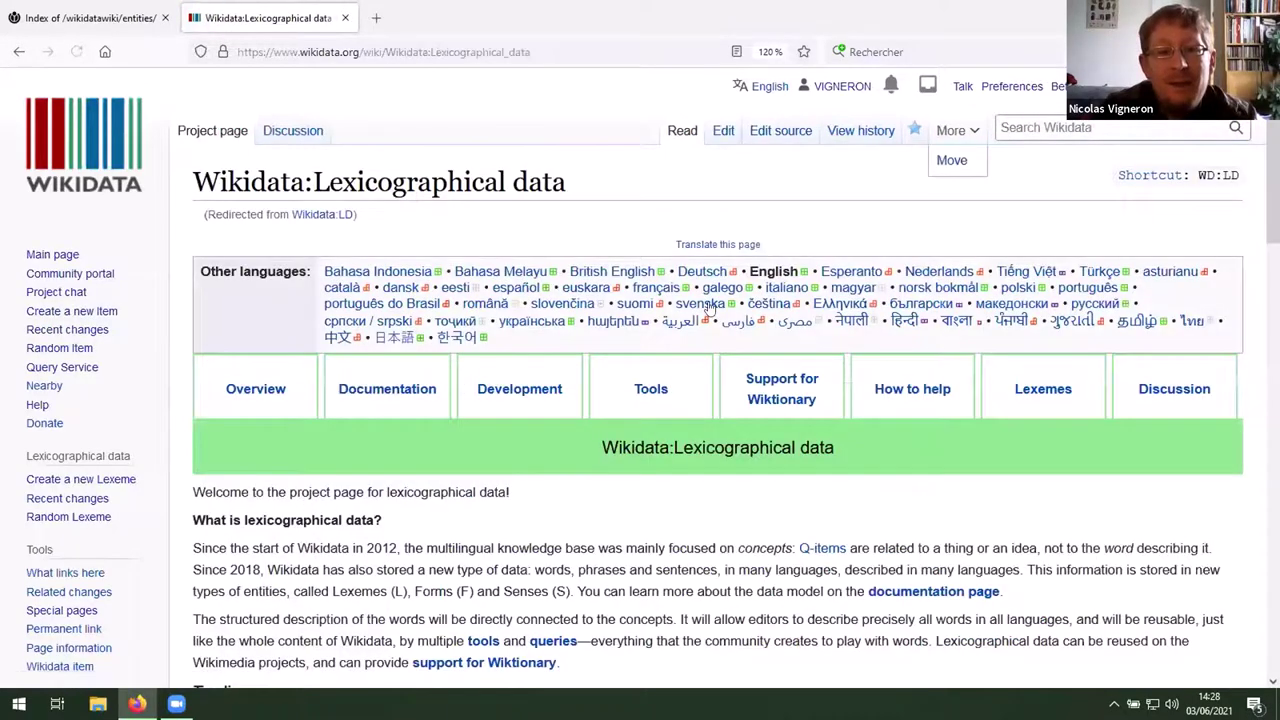
scroll(708, 300, down, 1)
scroll(700, 300, down, 4)
scroll(680, 300, up, 3)
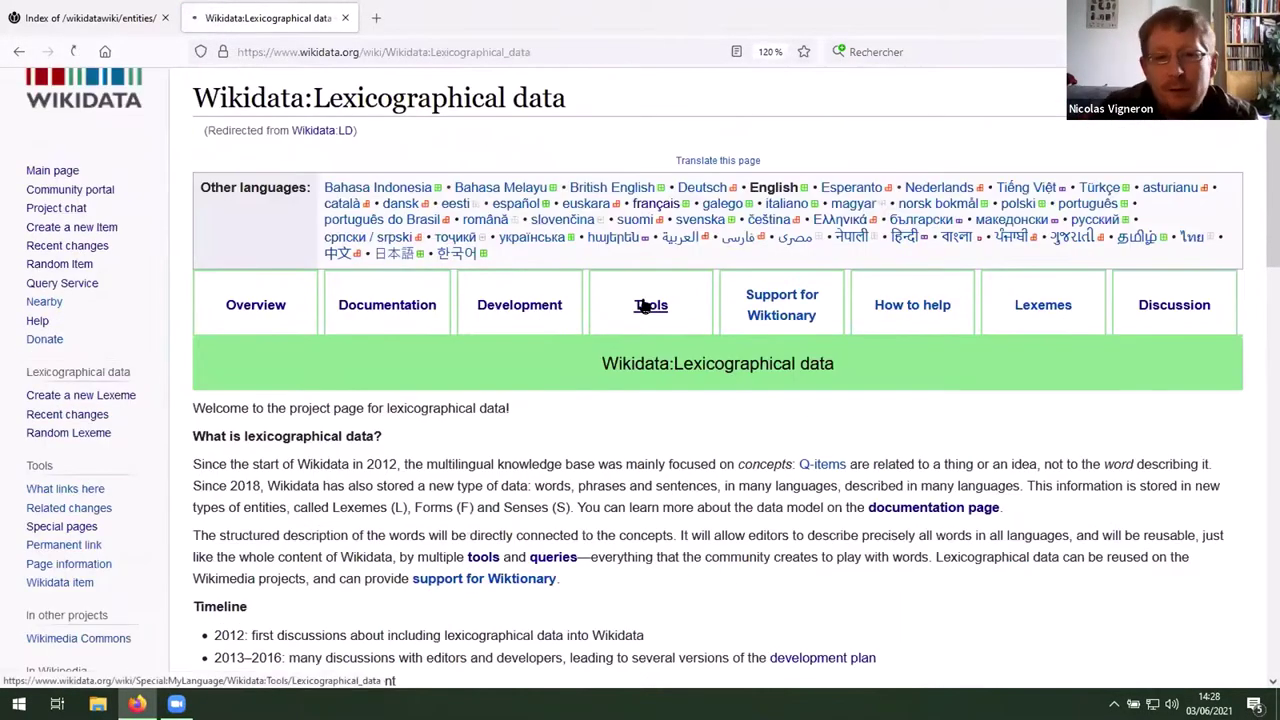
click(648, 305)
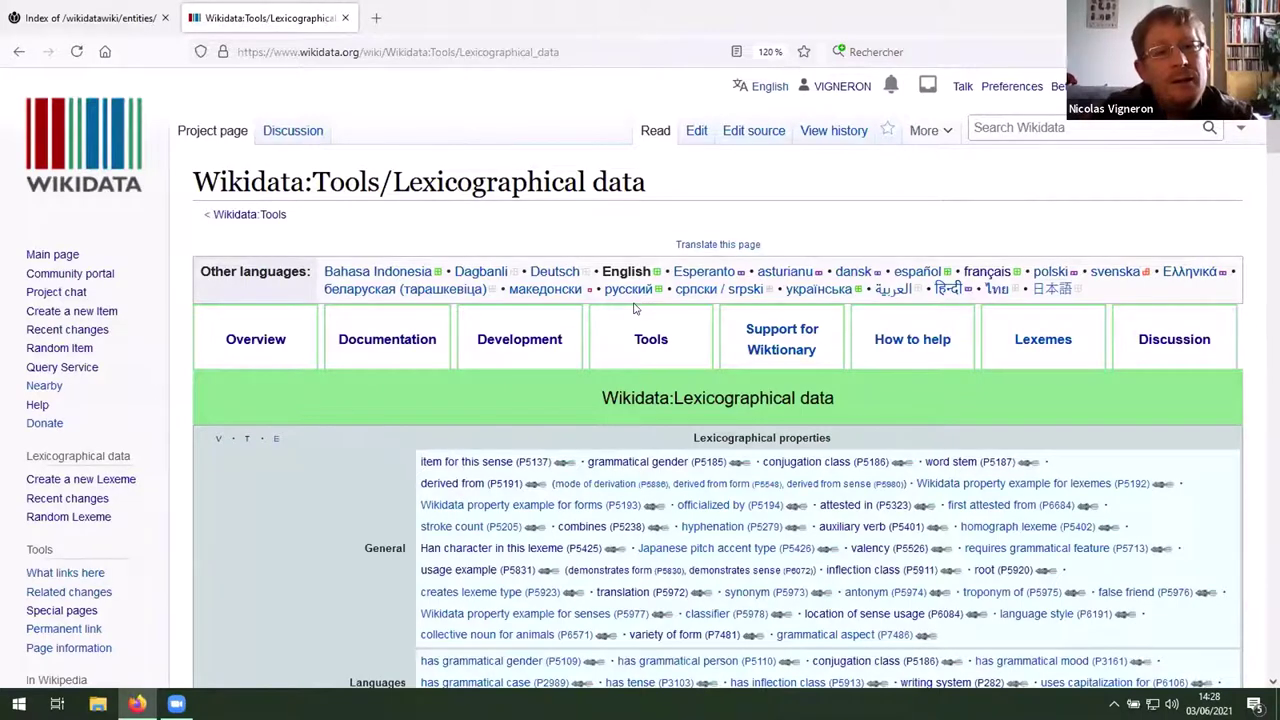
Step: Look through the list of lexicographical tools from Ordia and Wikidata Lexeme Forms down to Lexicator
scroll(633, 308, down, 10)
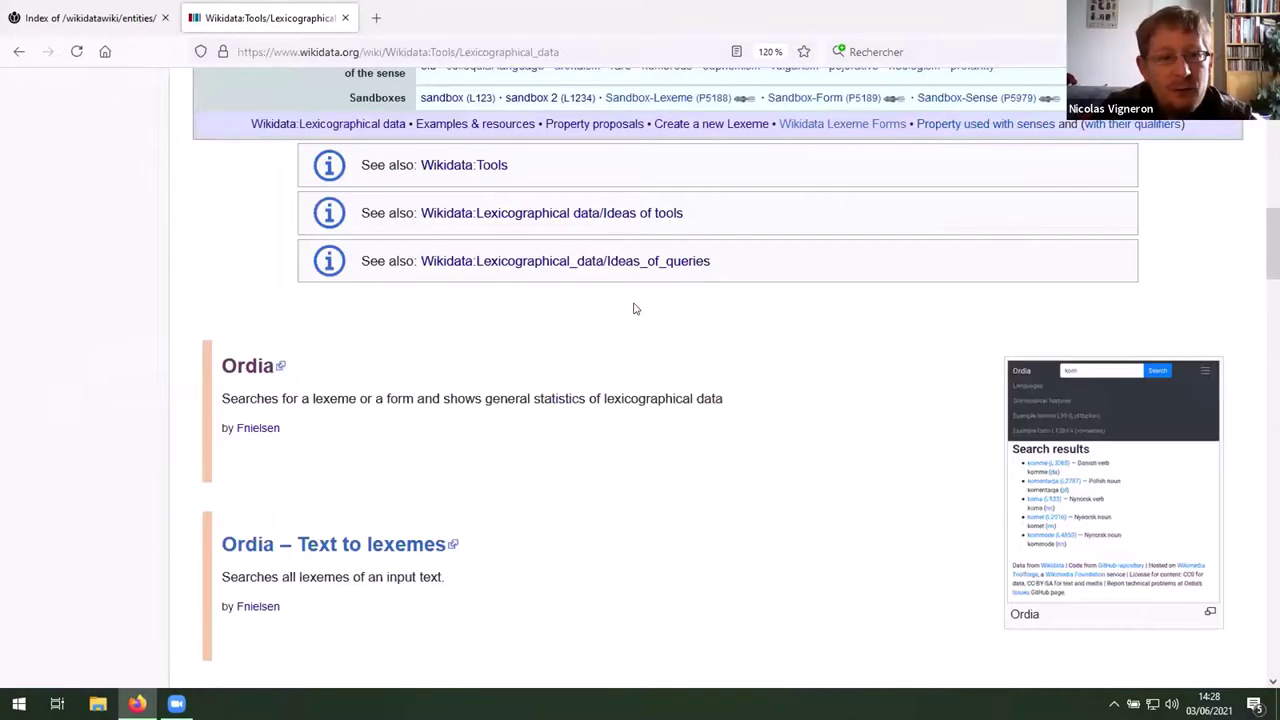
scroll(633, 308, down, 5)
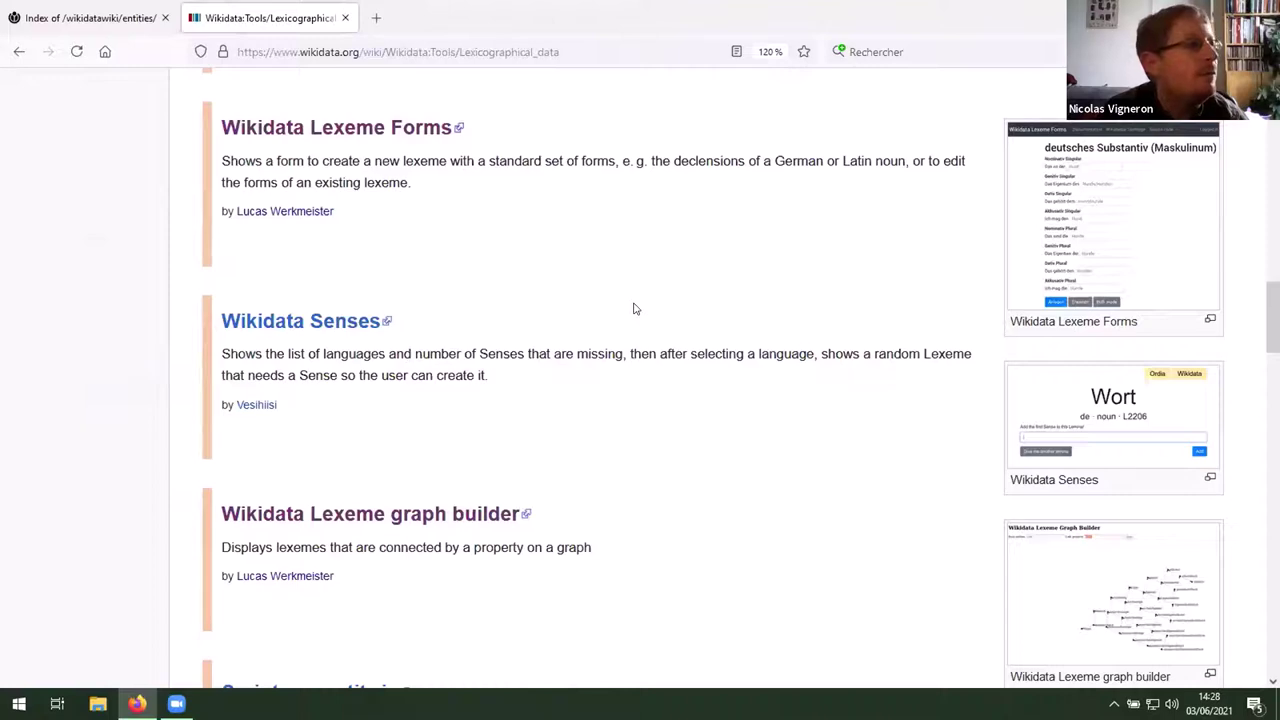
scroll(633, 310, down, 5)
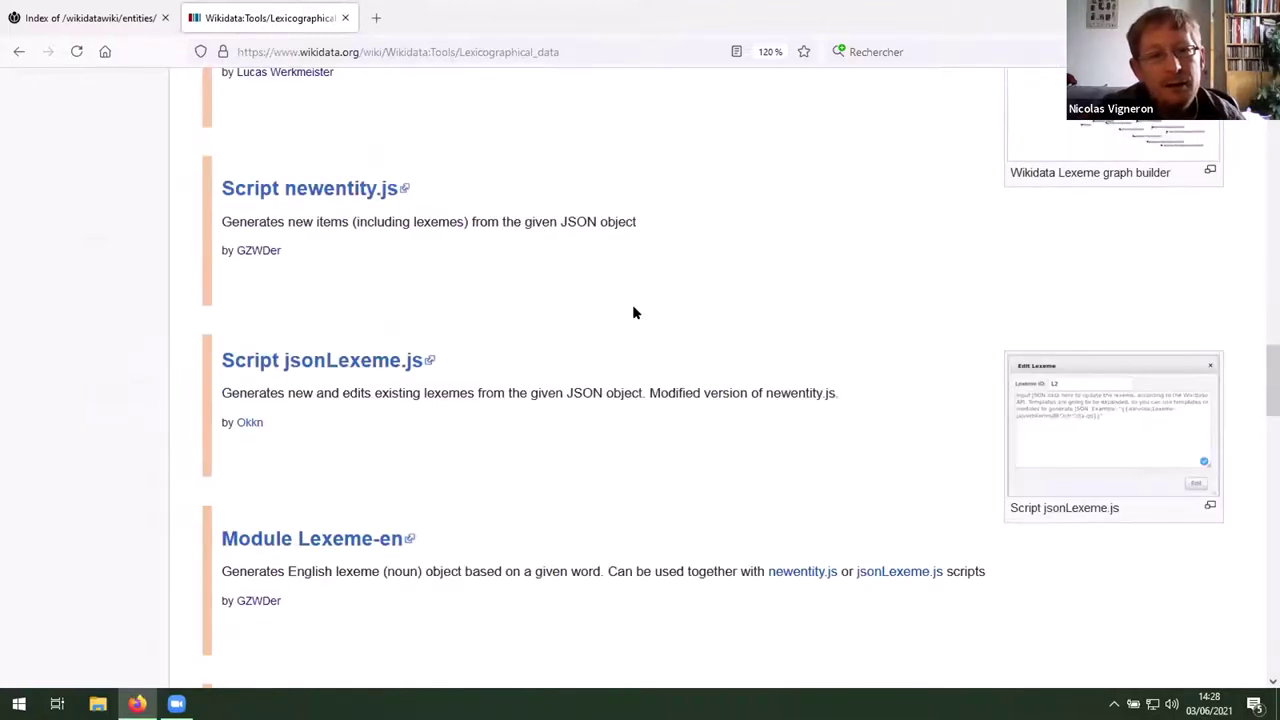
scroll(633, 313, down, 8)
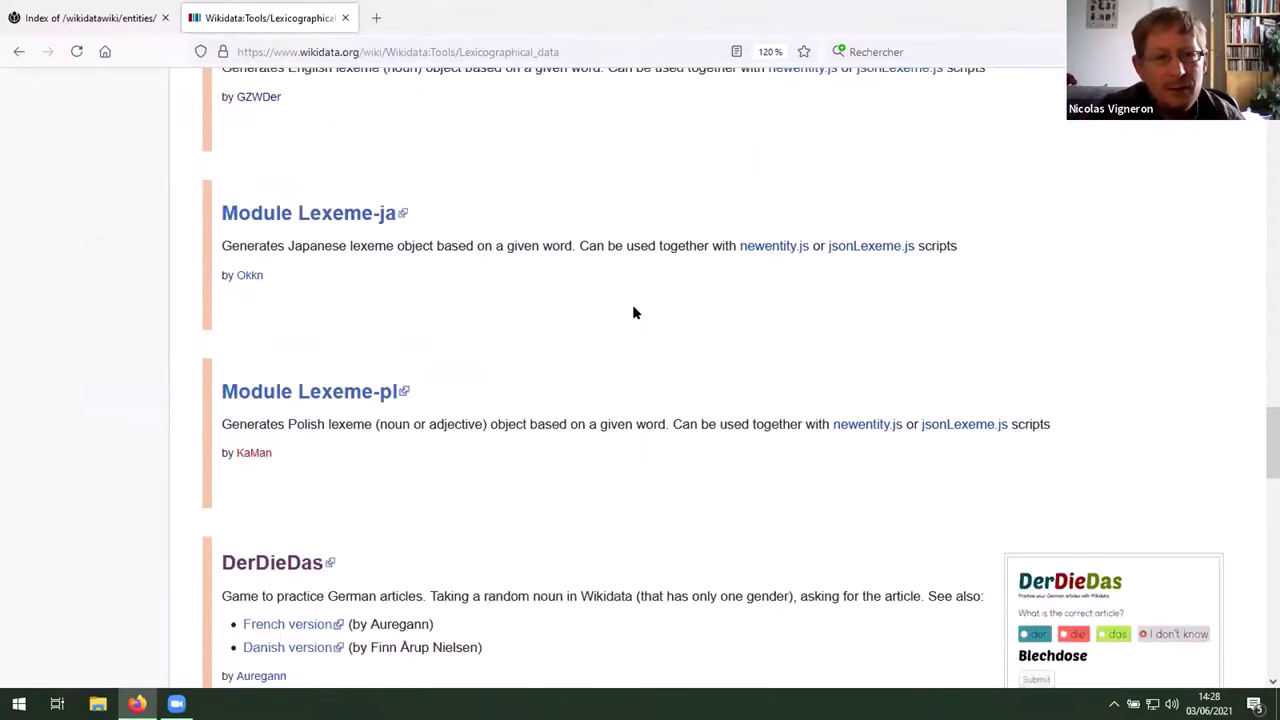
scroll(632, 313, down, 10)
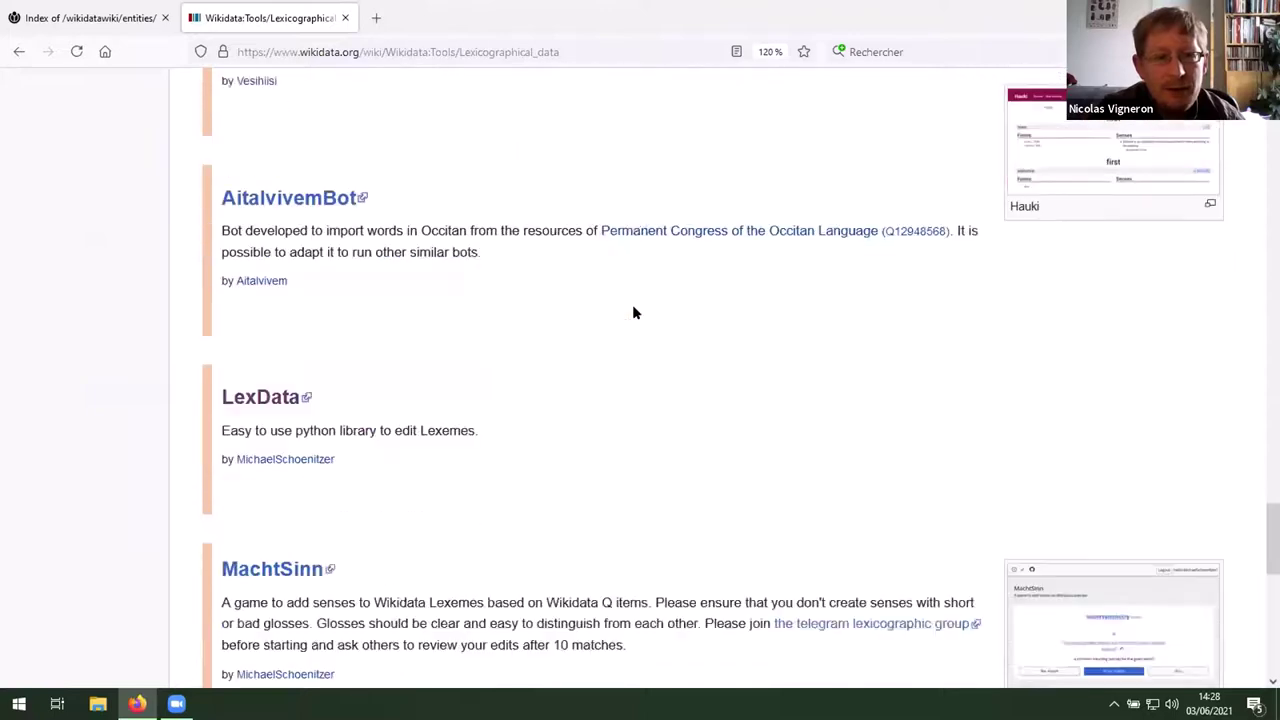
scroll(632, 313, down, 5)
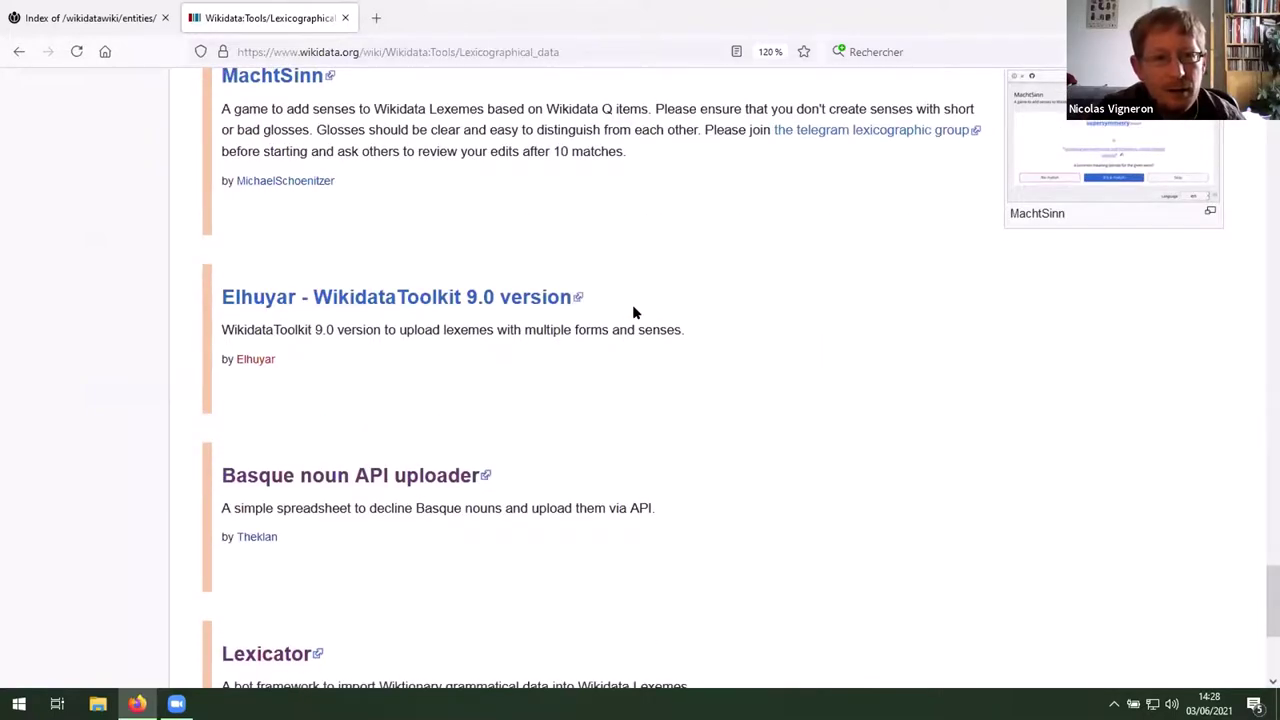
scroll(632, 313, down, 2)
scroll(632, 313, down, 5)
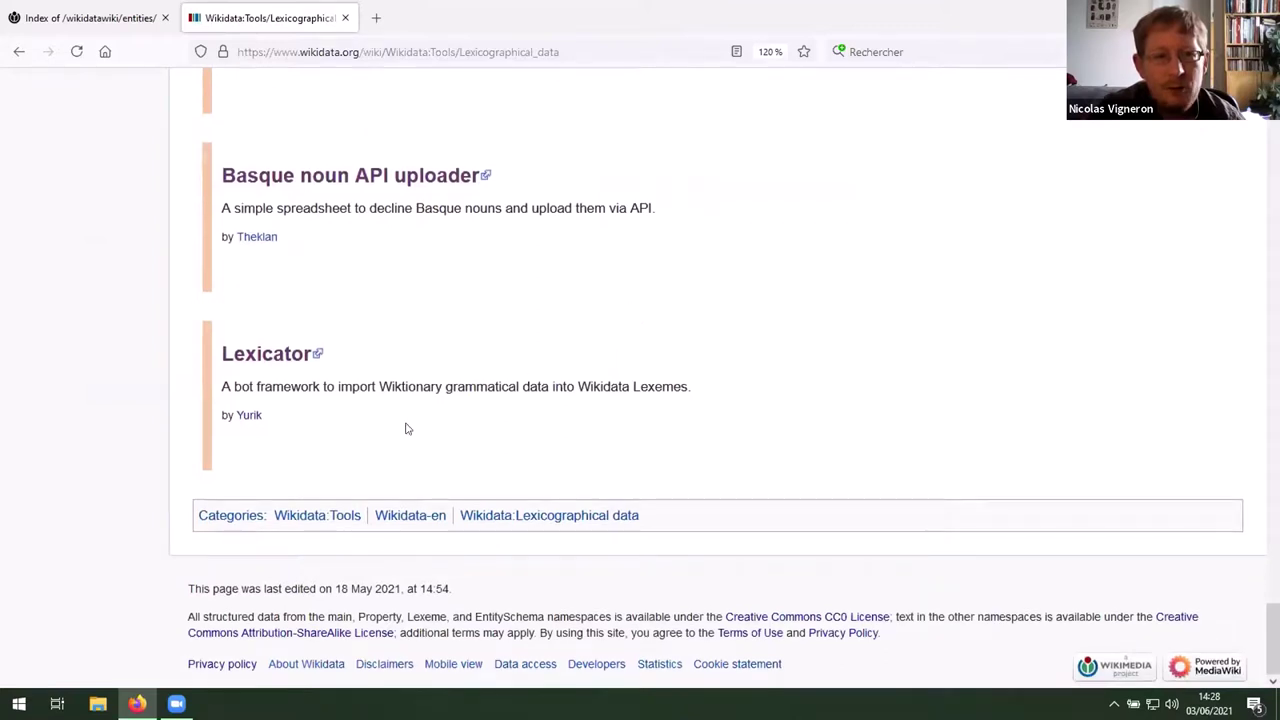
Step: Highlight the description of Lexicator as a bot framework for importing Wiktionary grammatical data
drag(217, 386, 471, 386)
click(243, 383)
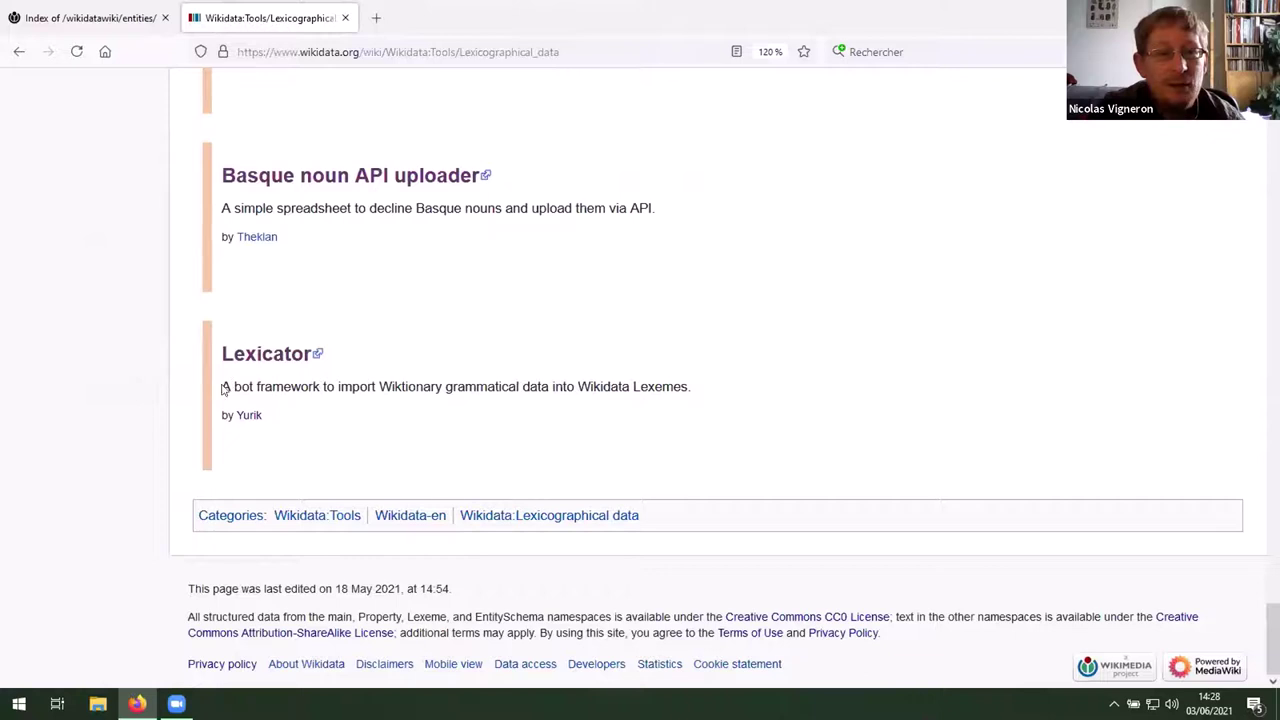
drag(222, 386, 706, 385)
click(350, 386)
click(708, 384)
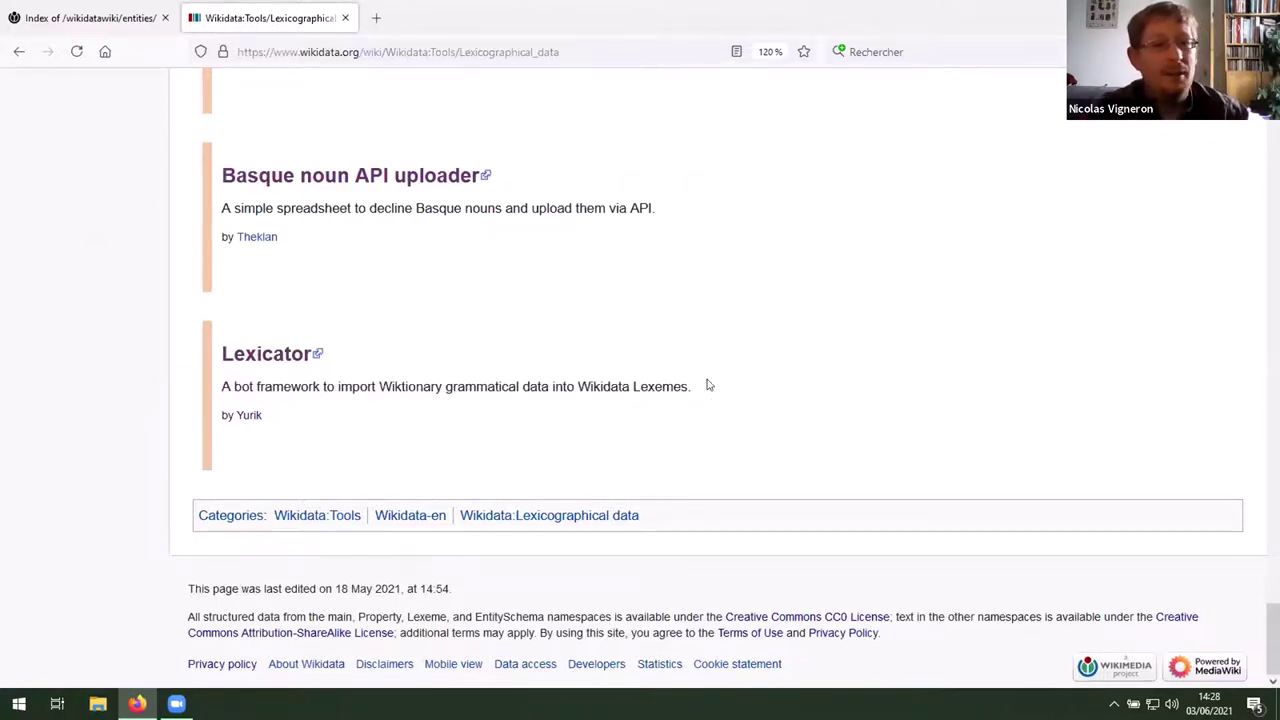
Step: Open the Lexicator repository on GitHub and look over its file list and installation notes
click(508, 51)
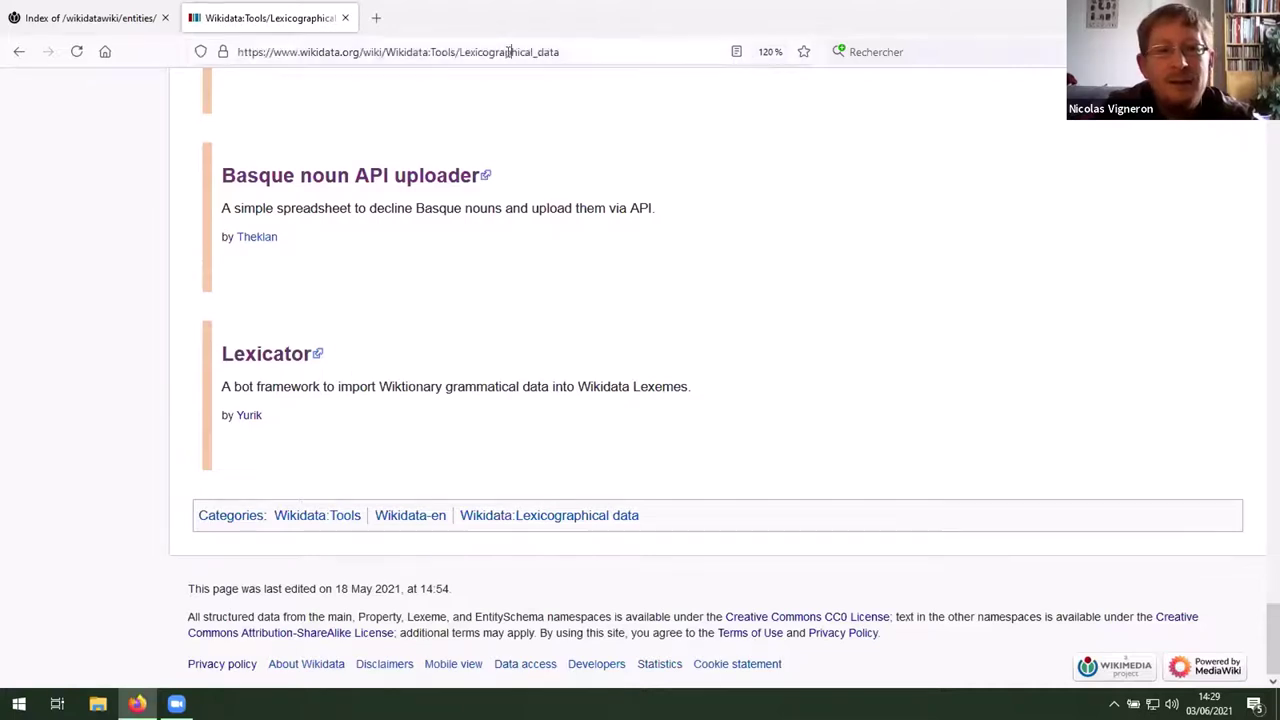
click(364, 391)
click(272, 350)
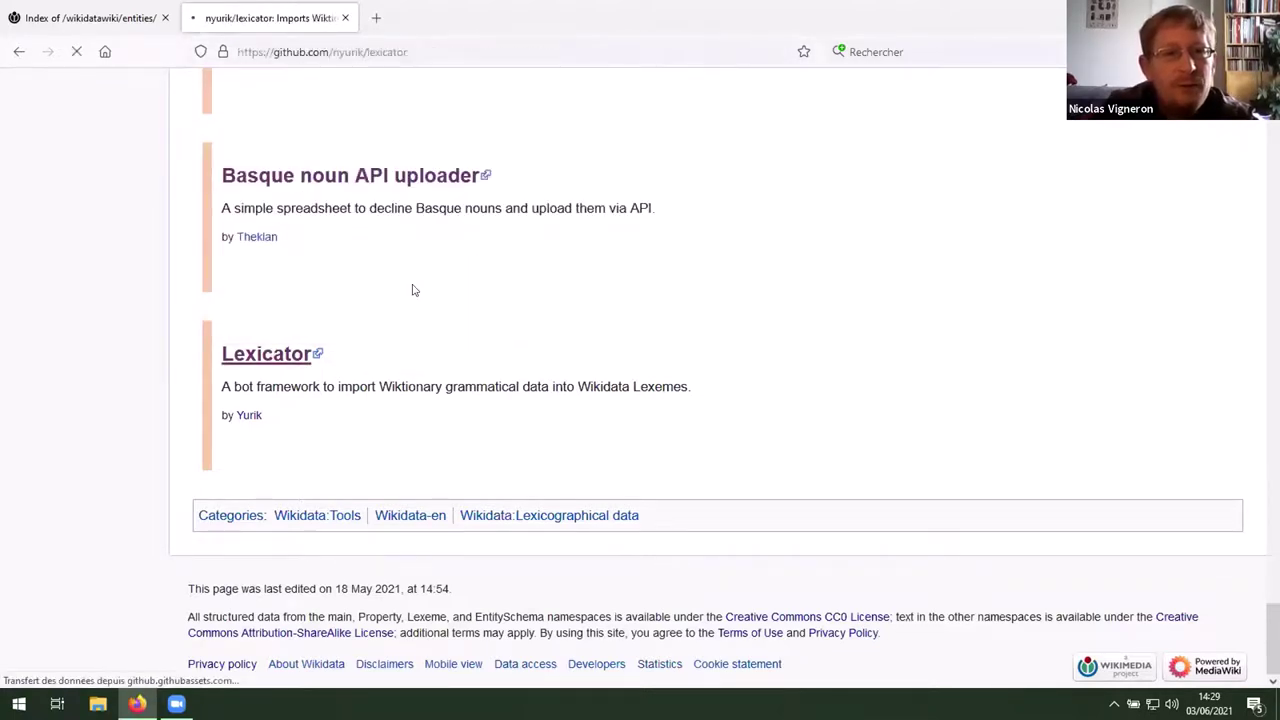
scroll(240, 417, down, 3)
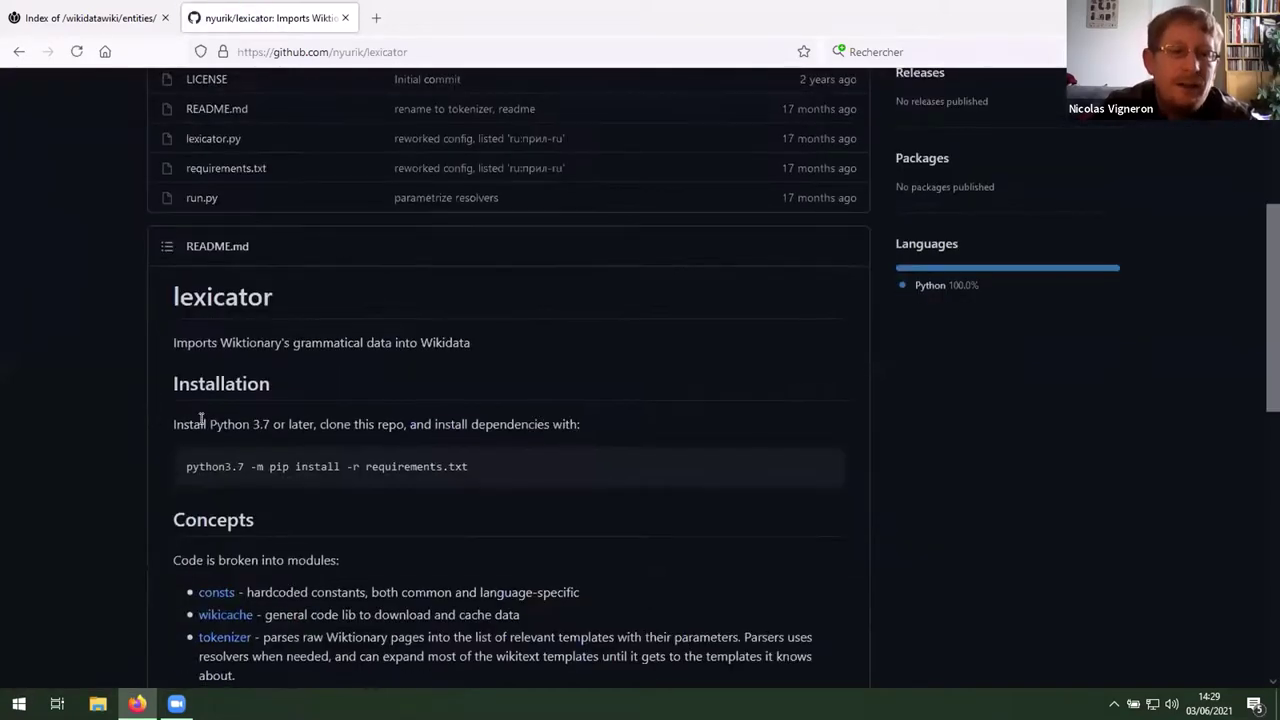
scroll(428, 578, up, 2)
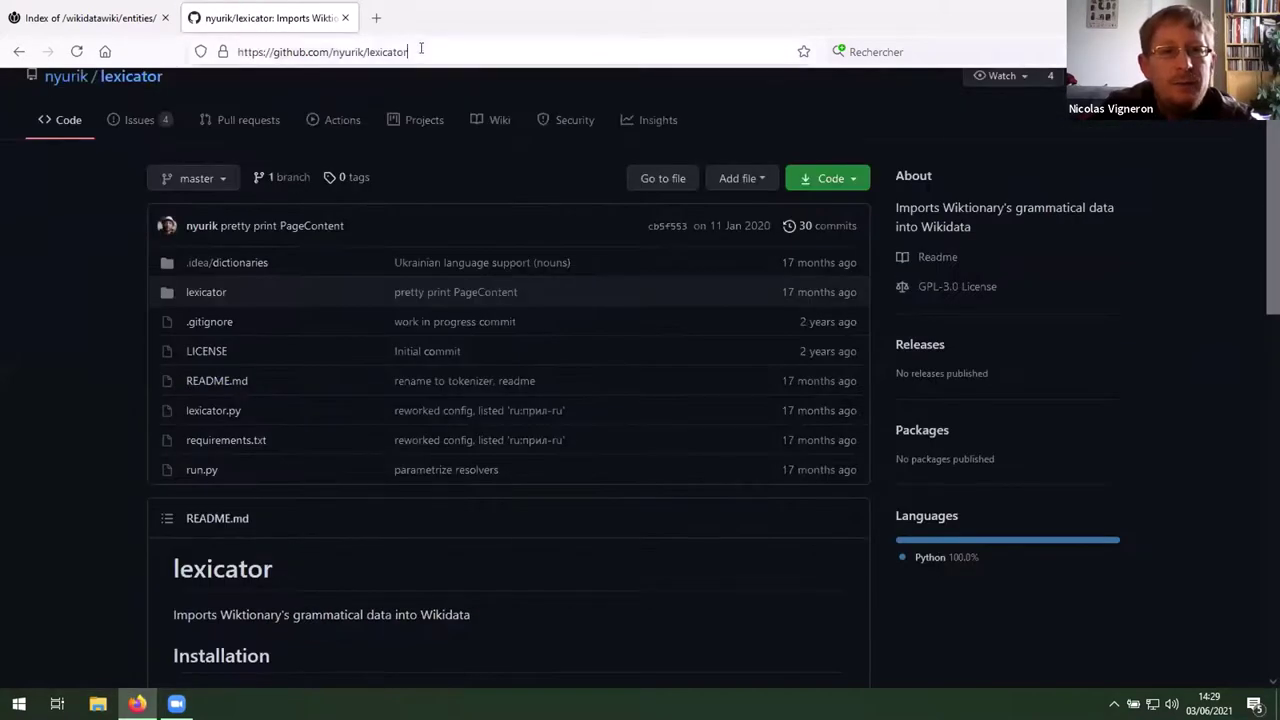
Step: Select the Lexicator repository's web address, and read the README's sections on modules and page retrievers
click(420, 51)
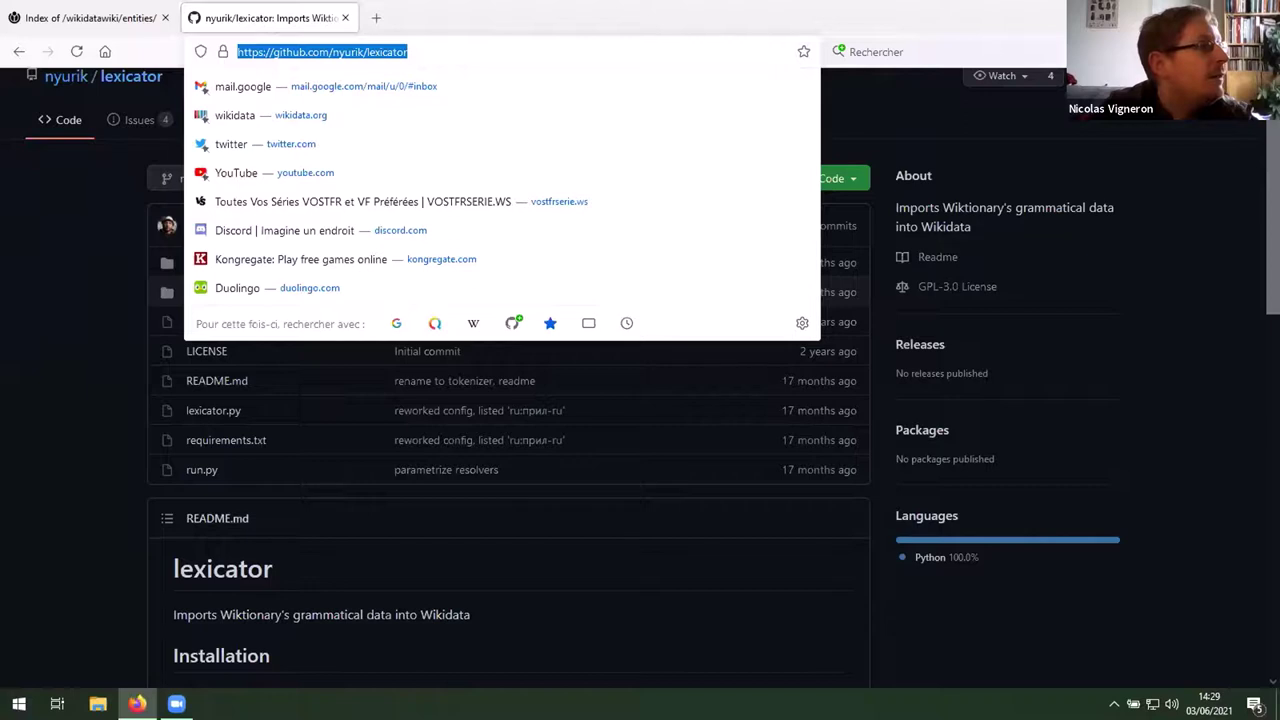
key(alt+Tab)
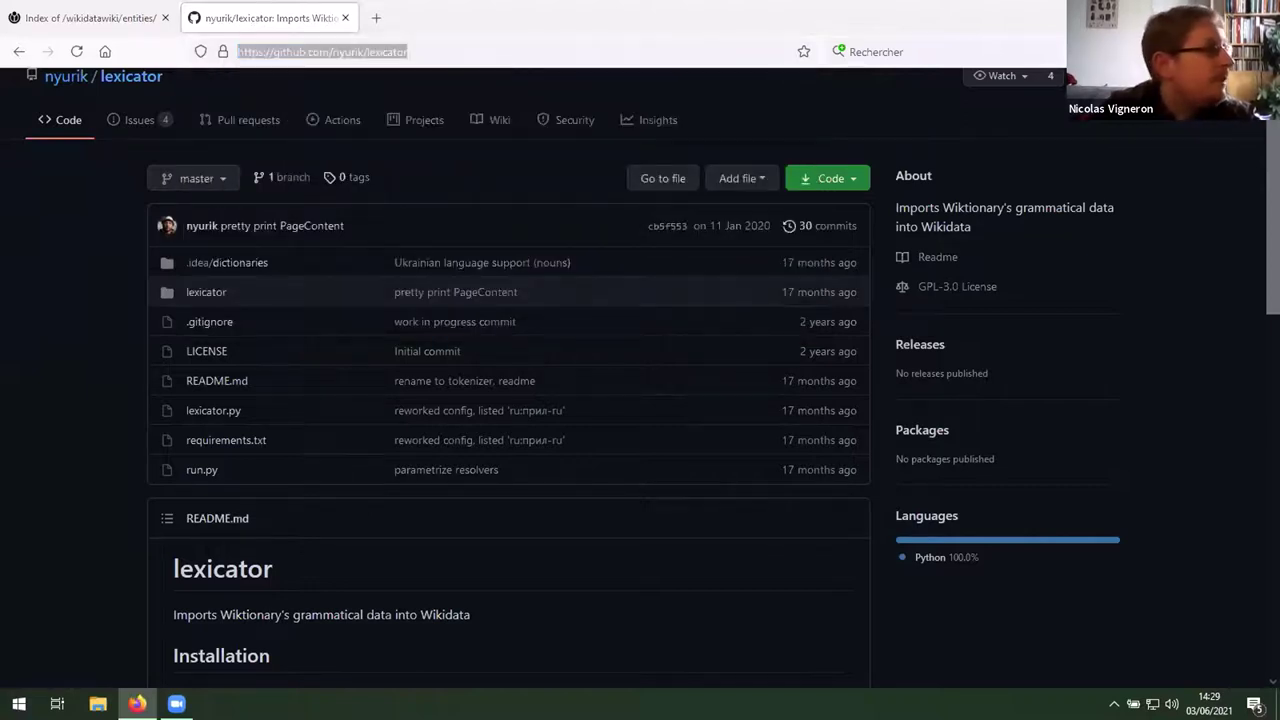
click(110, 377)
scroll(108, 376, down, 8)
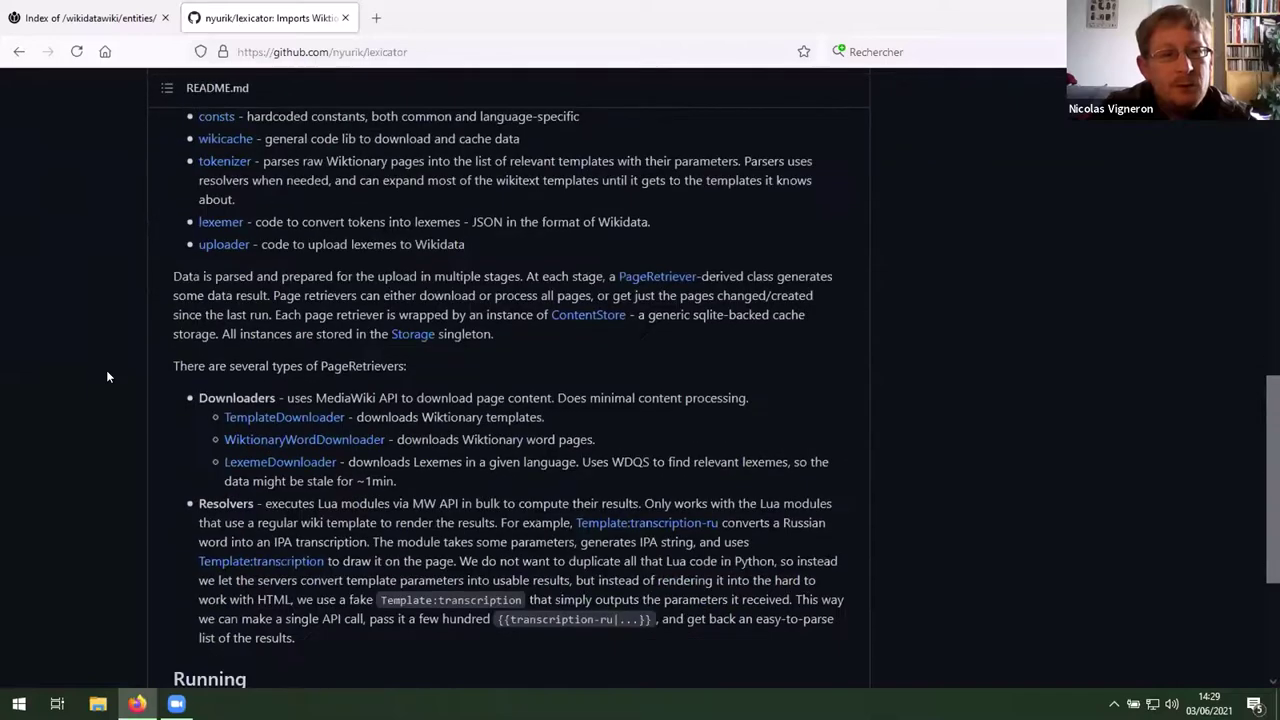
Step: Return to the lexicographical data tools page and open the project's Overview page
click(19, 51)
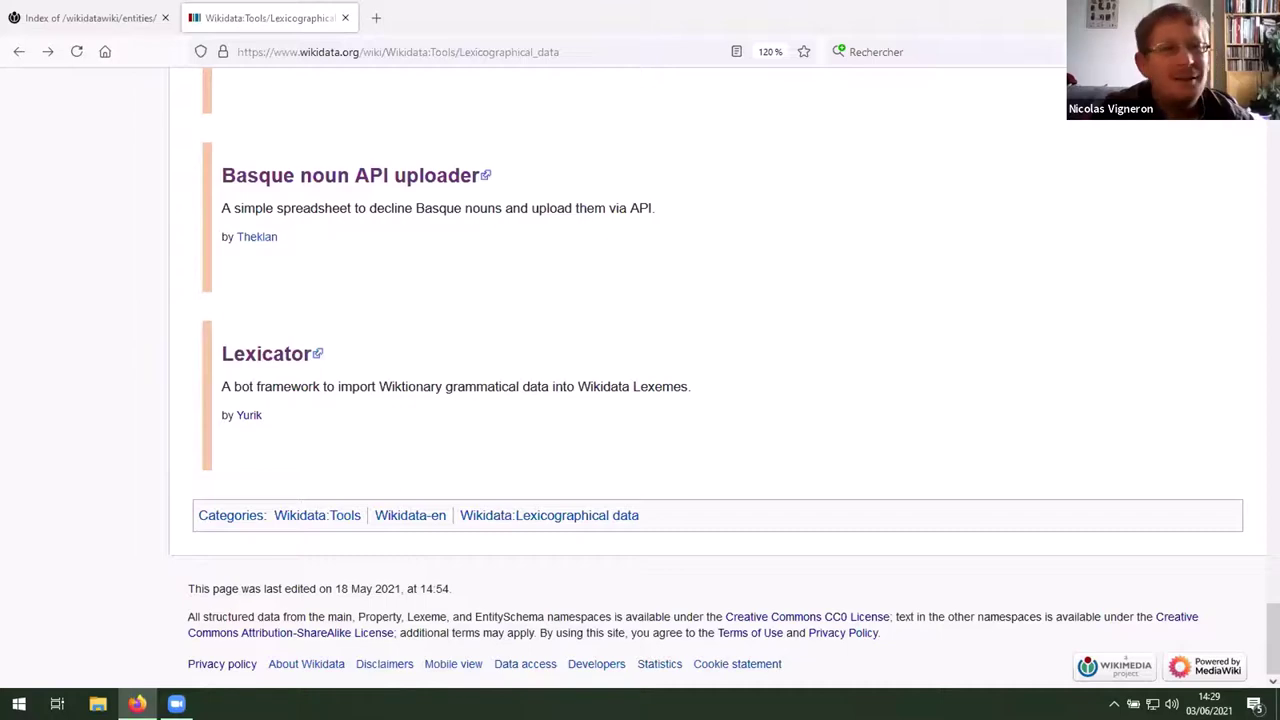
key(Home)
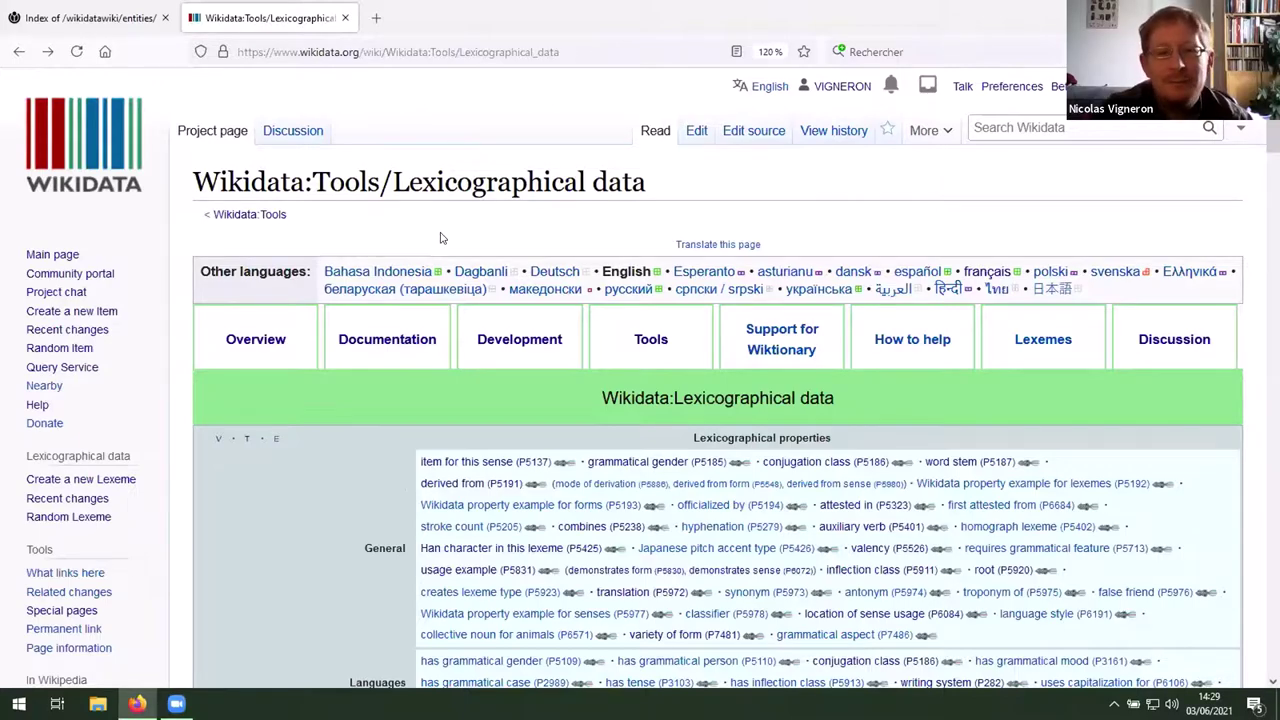
scroll(335, 451, down, 3)
scroll(212, 331, up, 3)
click(233, 340)
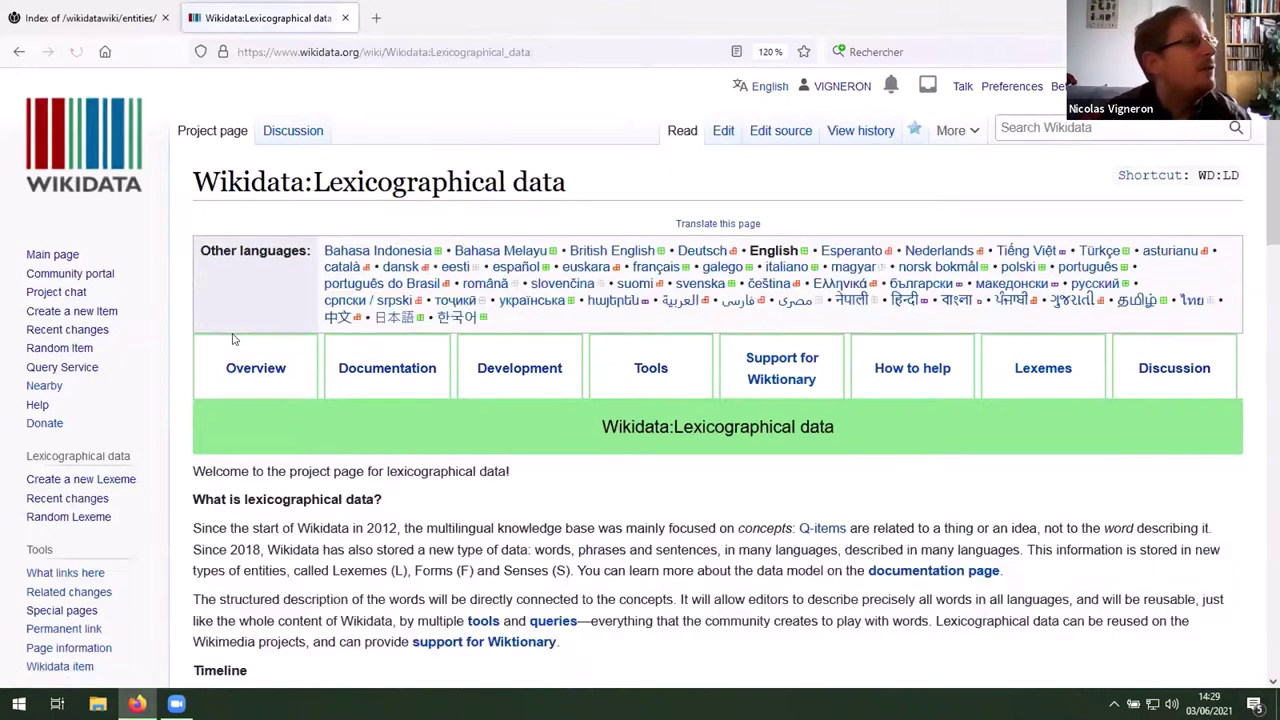